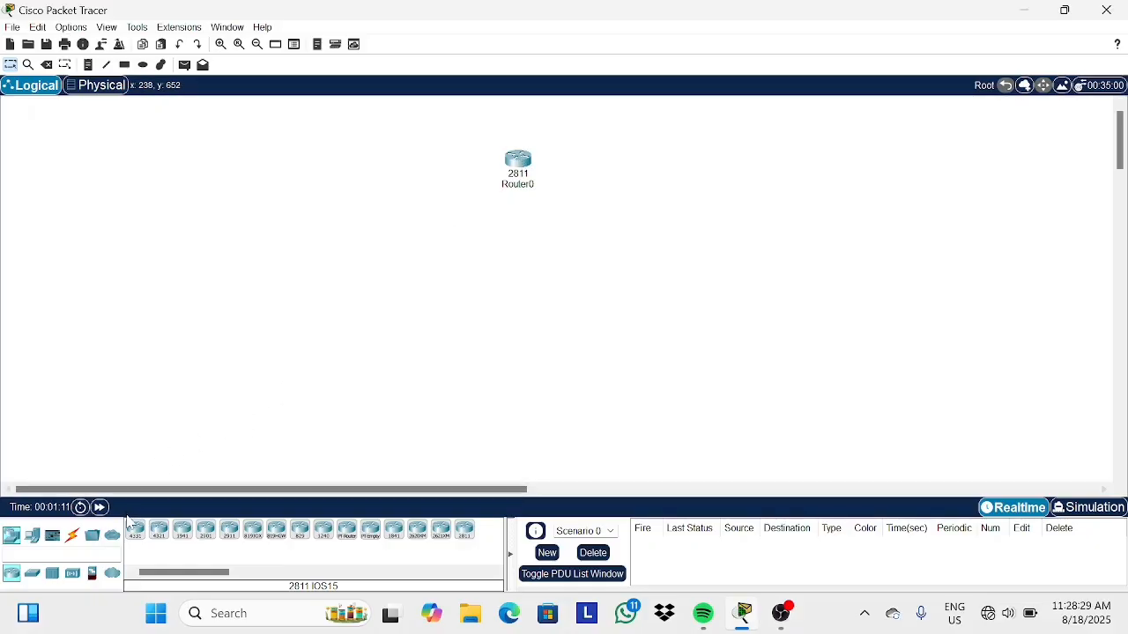
Place two generic PCs below the 2811 router and nudge the PC and router into position.
left_click(40, 537)
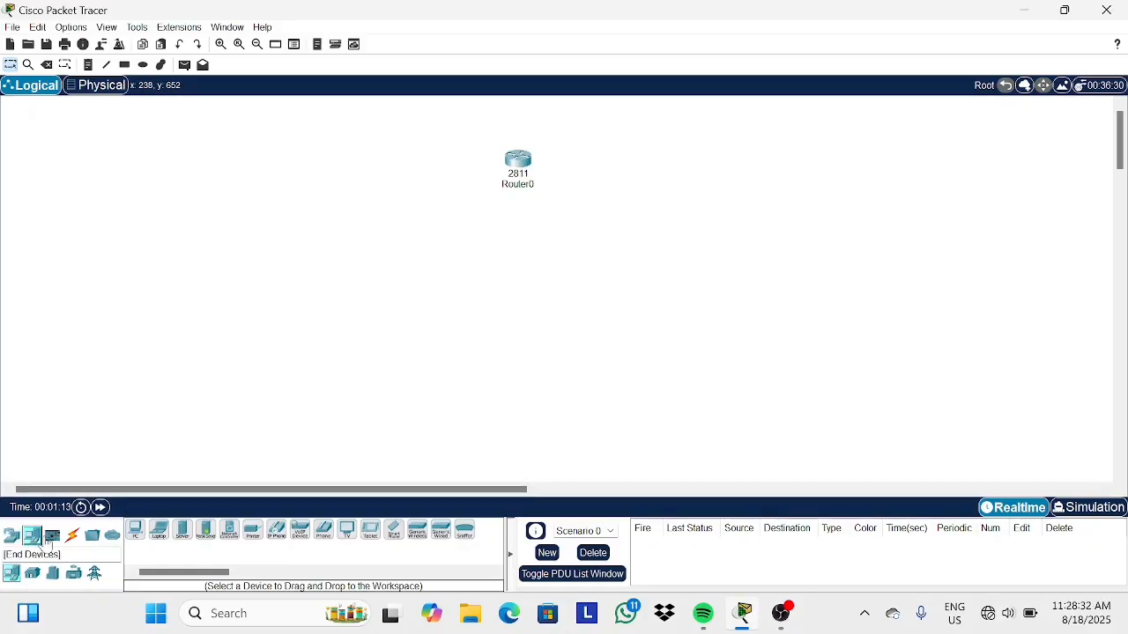
left_click(134, 530)
left_click(412, 286)
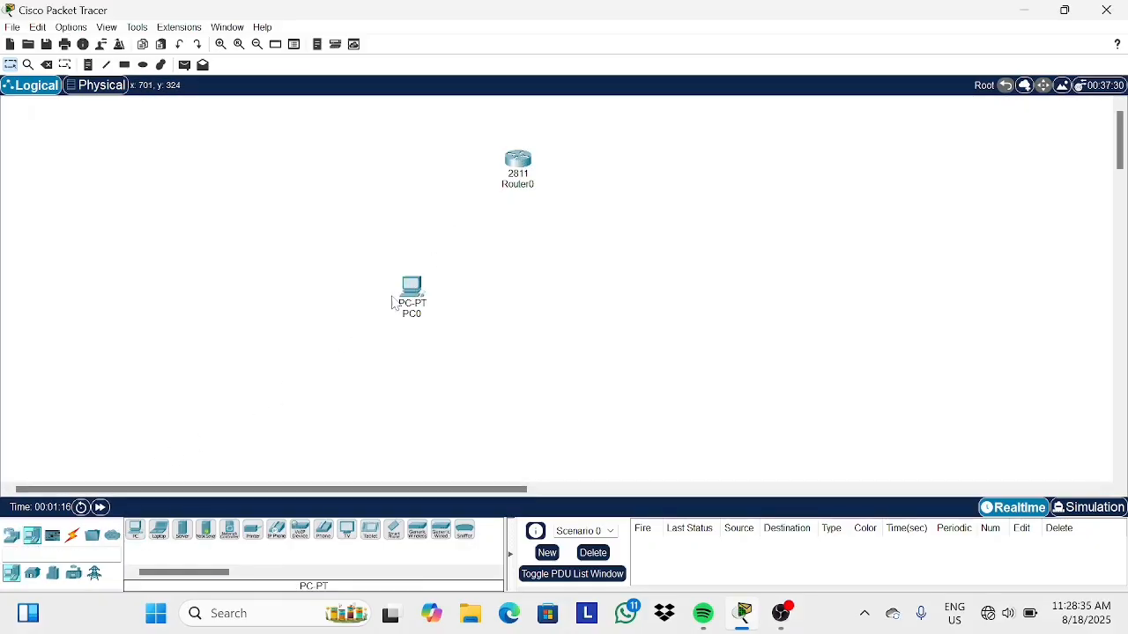
left_click(134, 530)
left_click(596, 306)
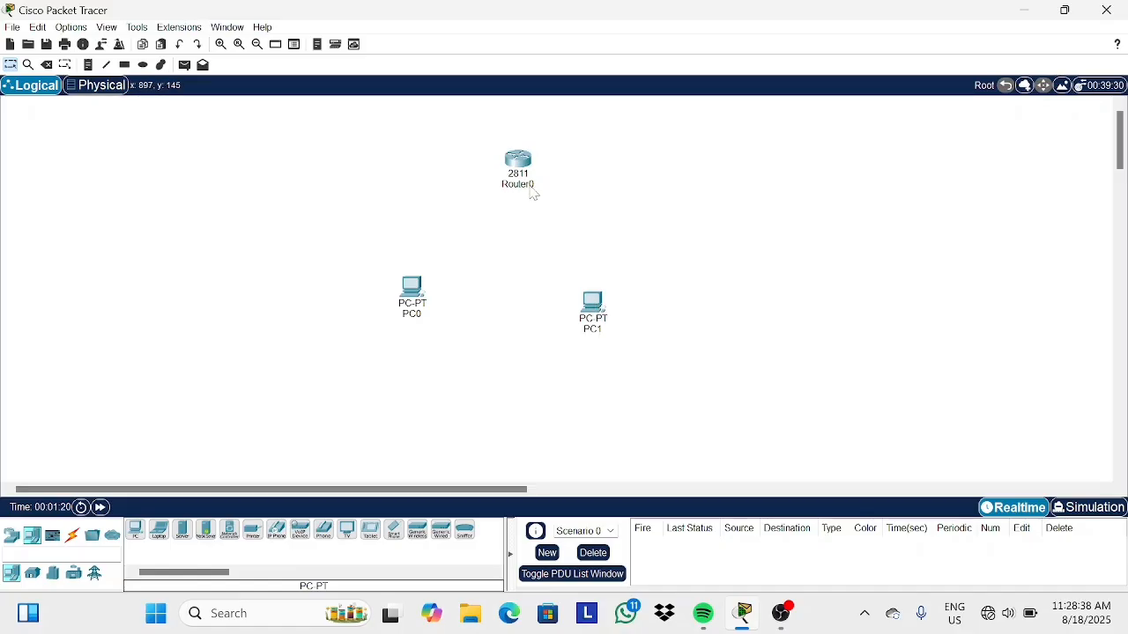
left_click_drag(590, 302, 580, 284)
left_click_drag(531, 144, 512, 144)
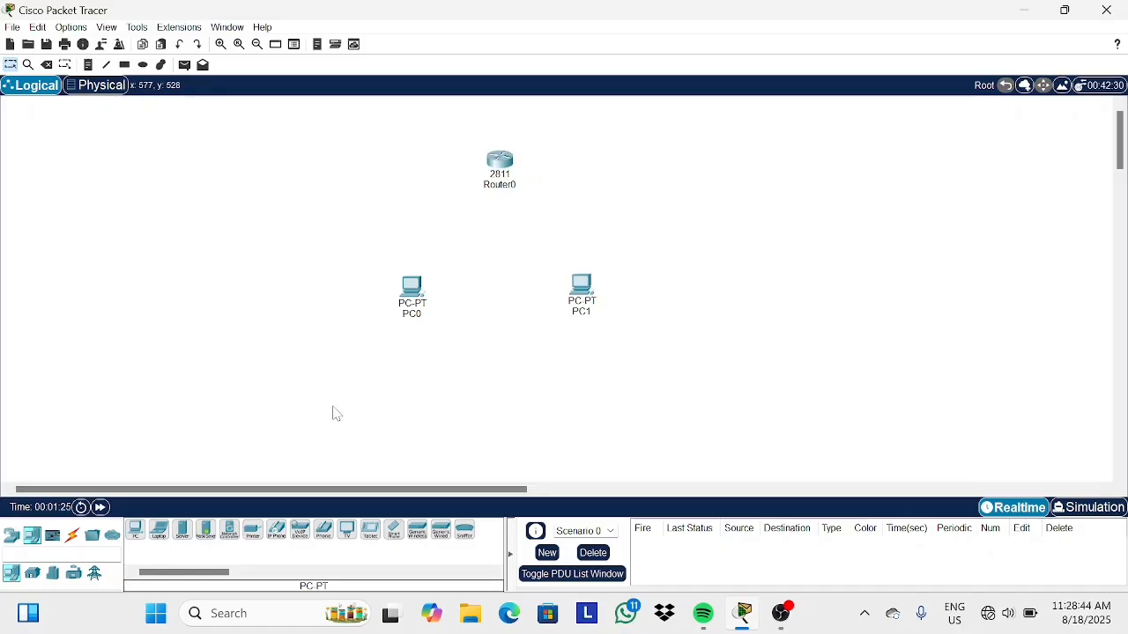
Connect the router to each PC with automatically chosen cables.
left_click(73, 535)
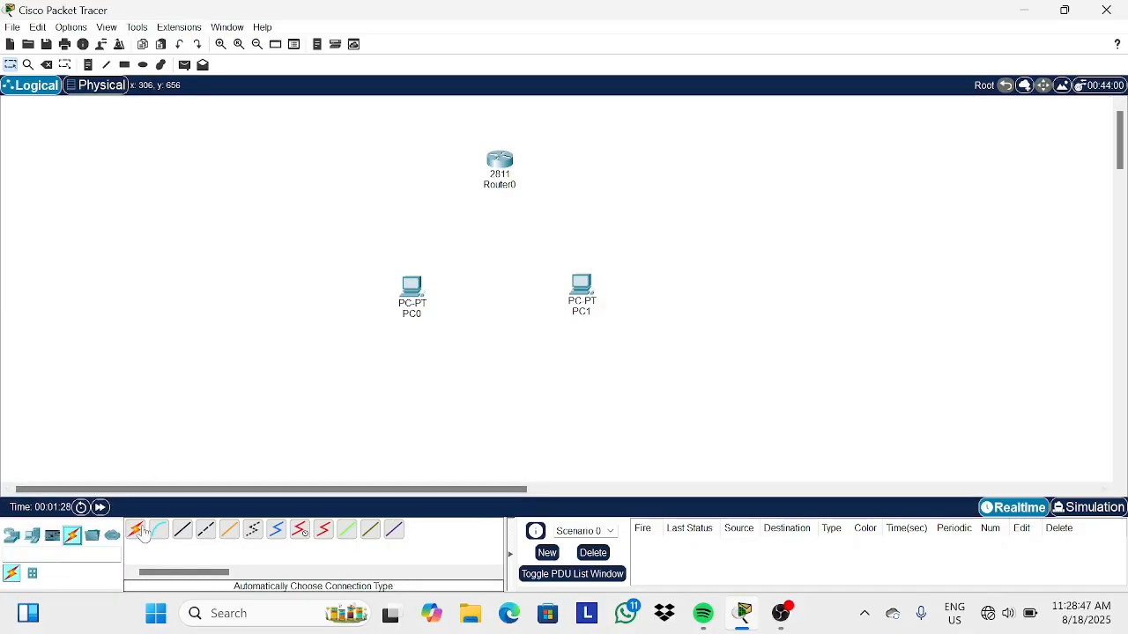
left_click(136, 529)
left_click(500, 161)
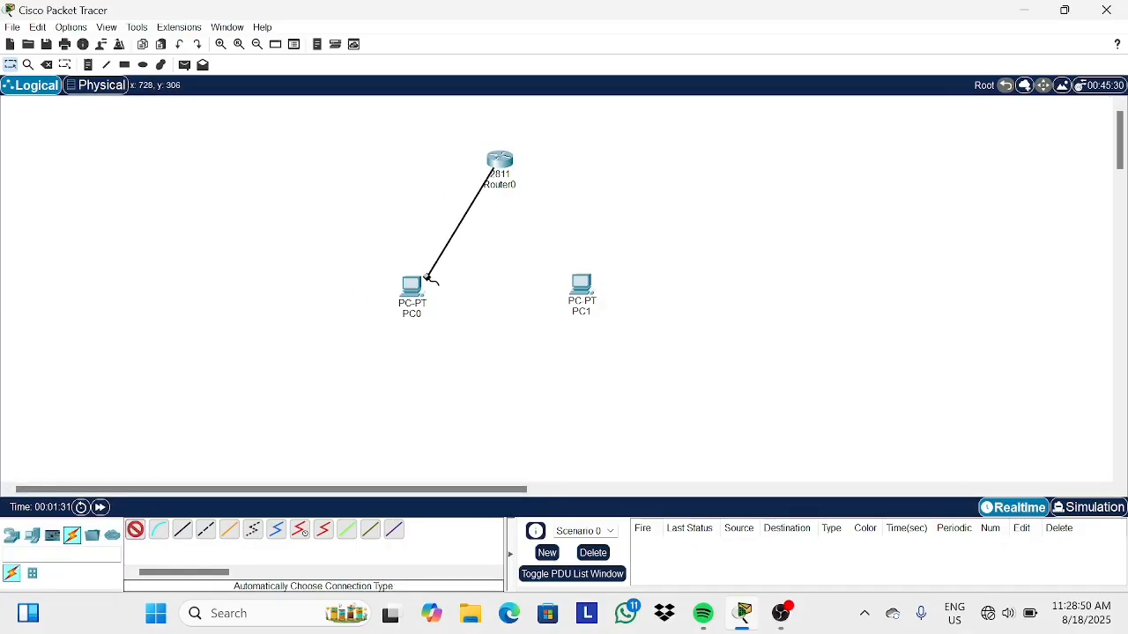
left_click(411, 287)
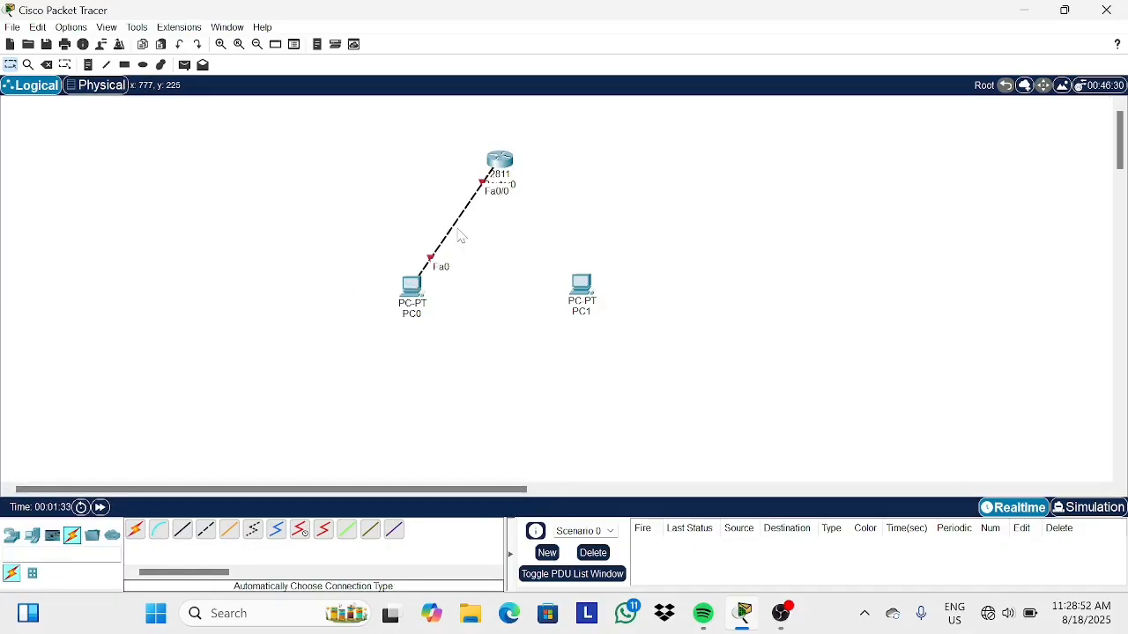
left_click(136, 530)
left_click(499, 161)
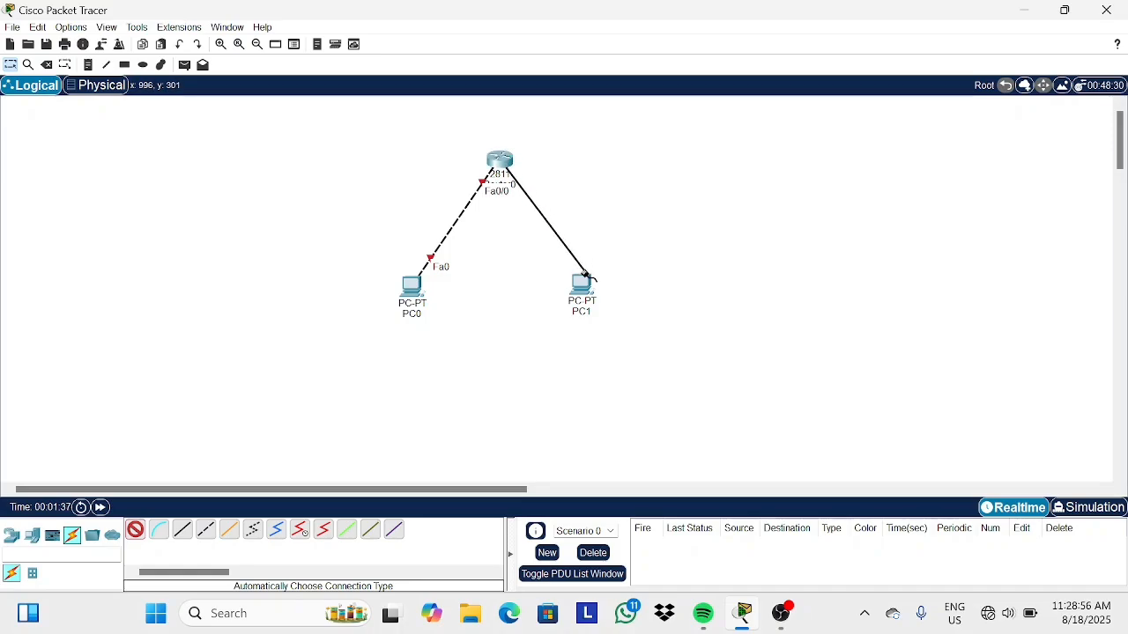
left_click(581, 284)
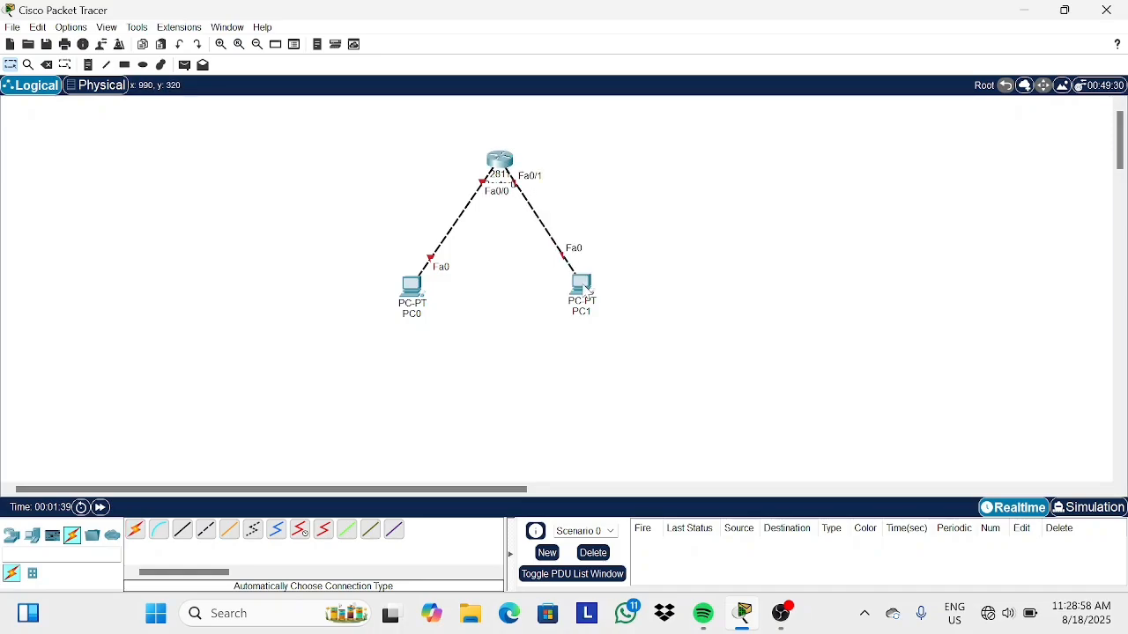
Rename the two PCs' labels to PC1 and PC2.
left_click(419, 314)
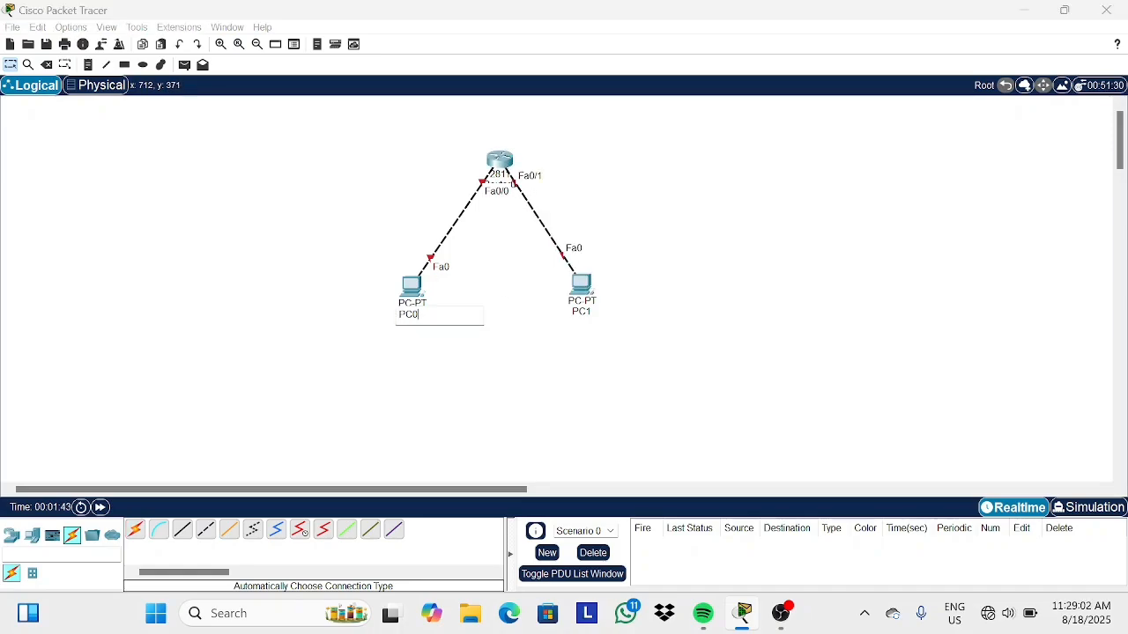
left_click(579, 313)
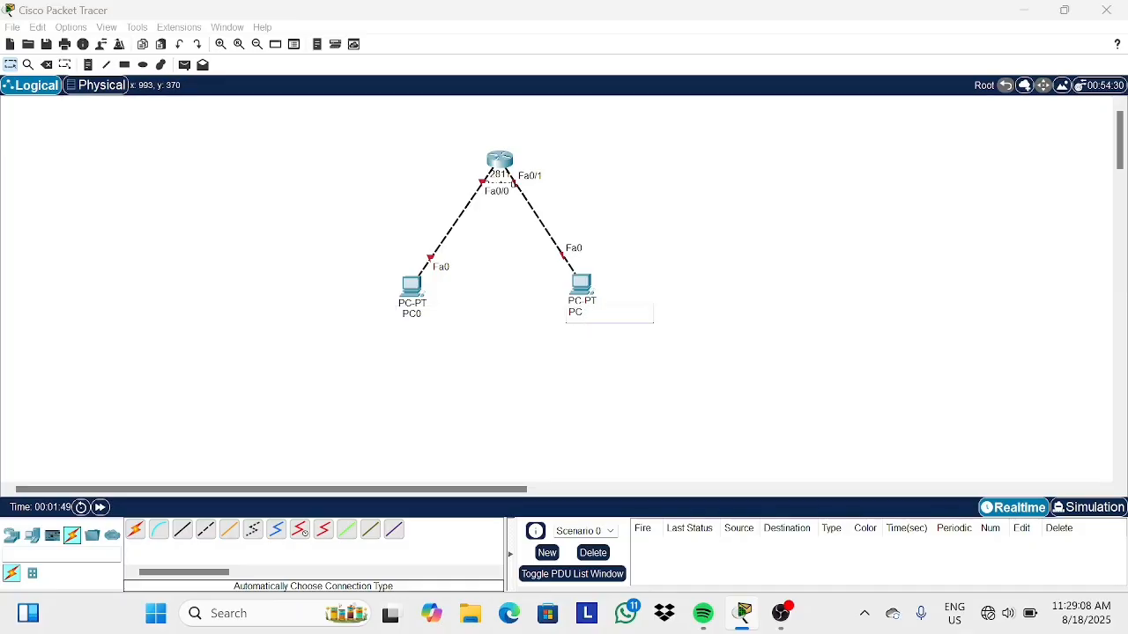
left_click(423, 316)
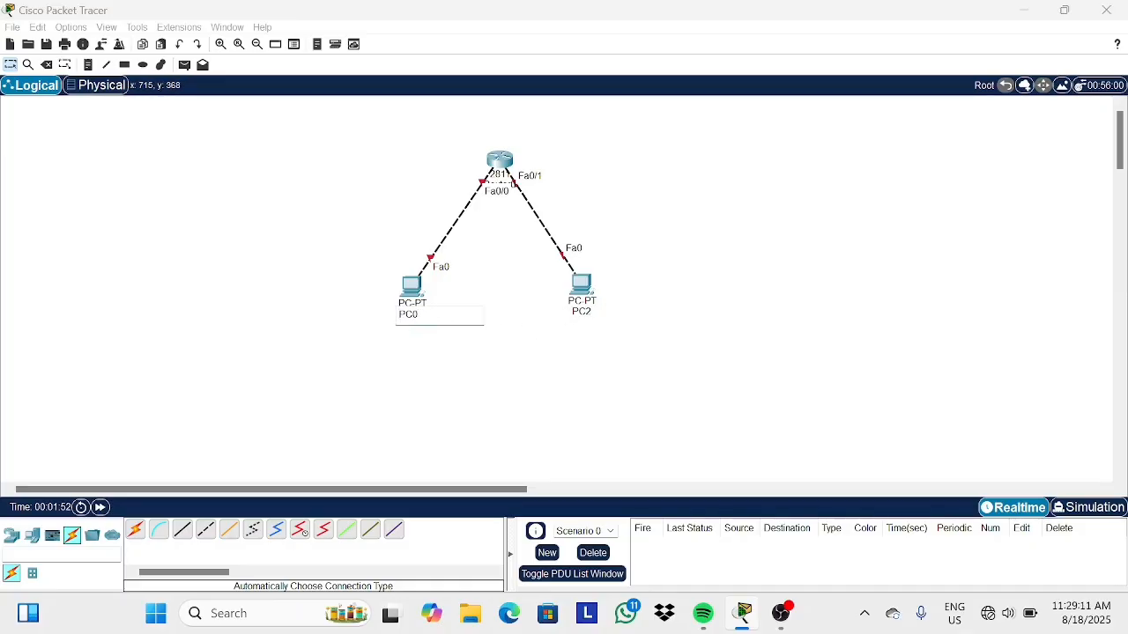
left_click(548, 366)
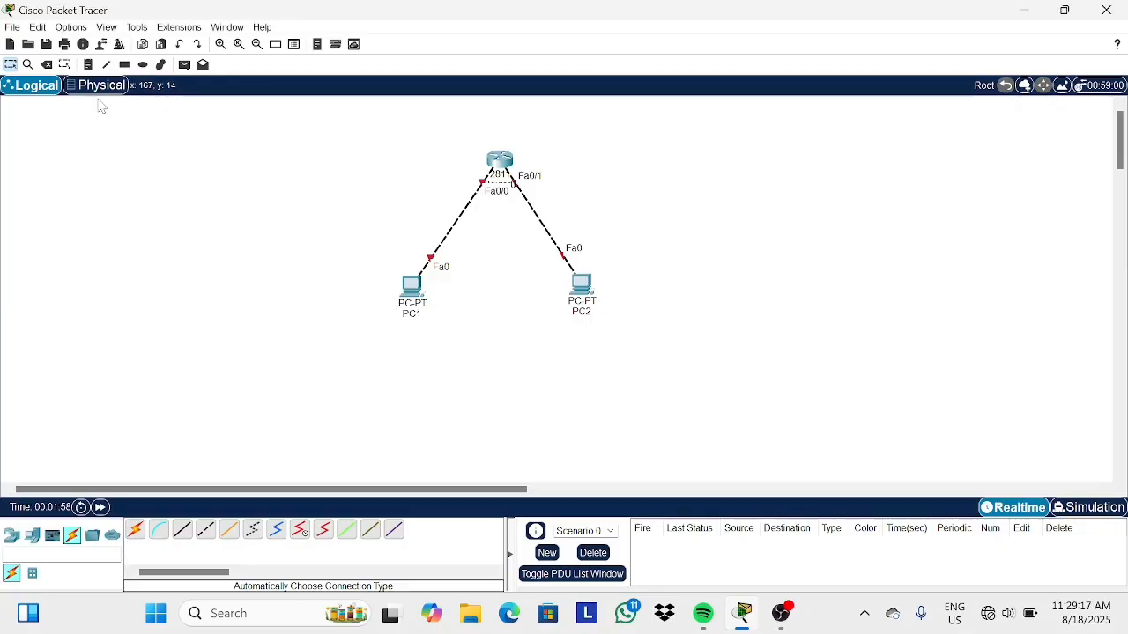
Add a note reading 10.10.10.10/24 beneath PC1.
left_click(88, 65)
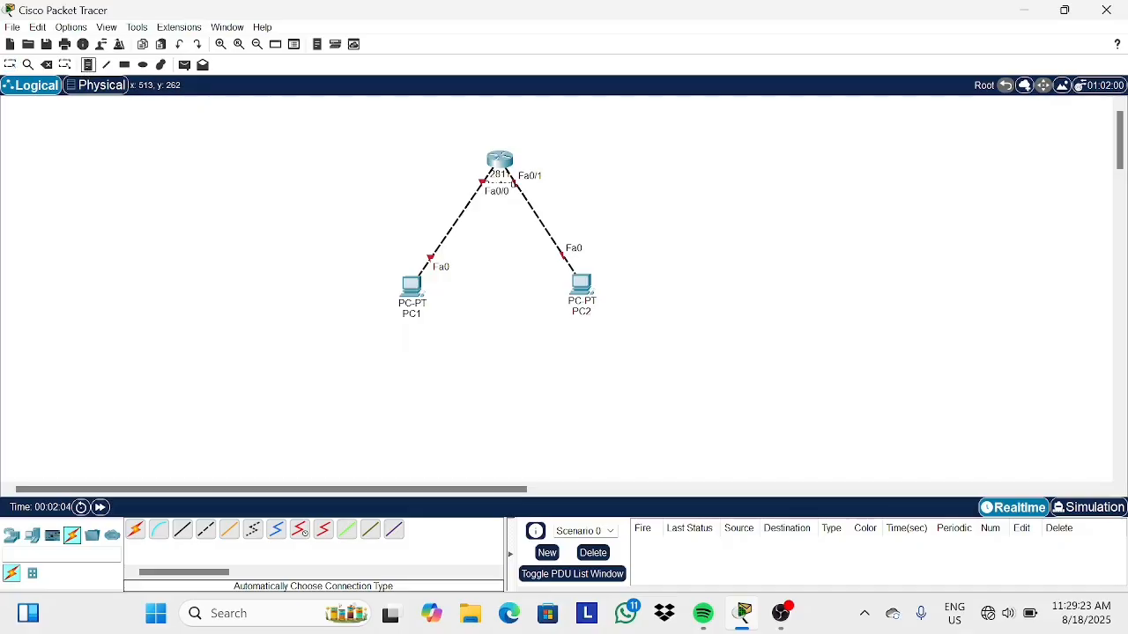
left_click(394, 336)
type("10")
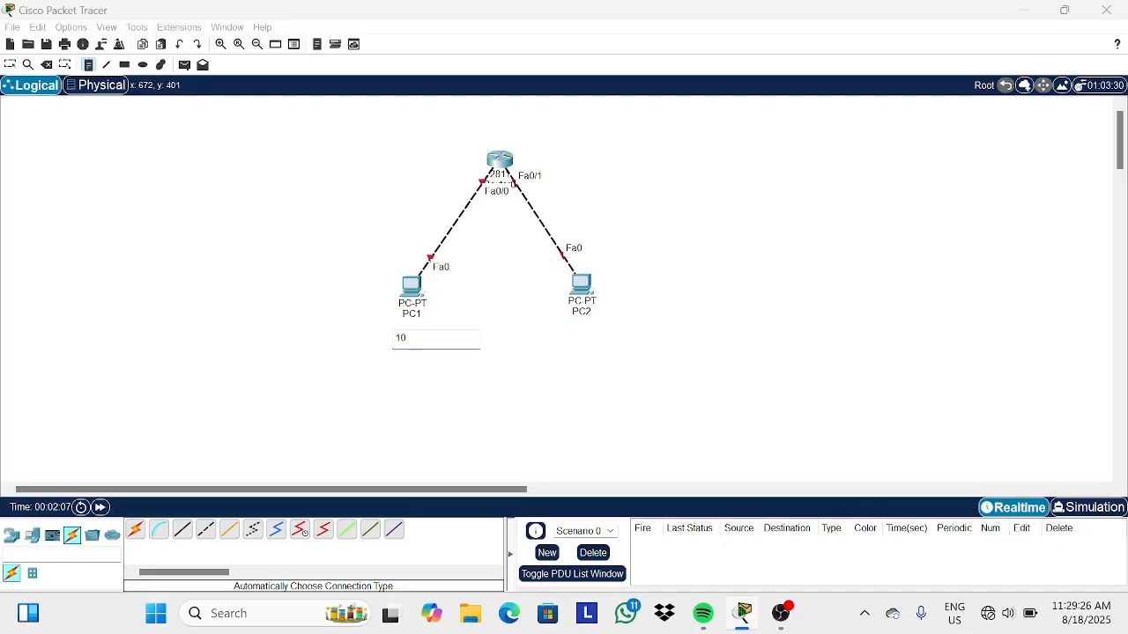
type(".10.10.10/24")
Add a note reading 20.20.20.20/24 beneath PC2.
left_click(579, 334)
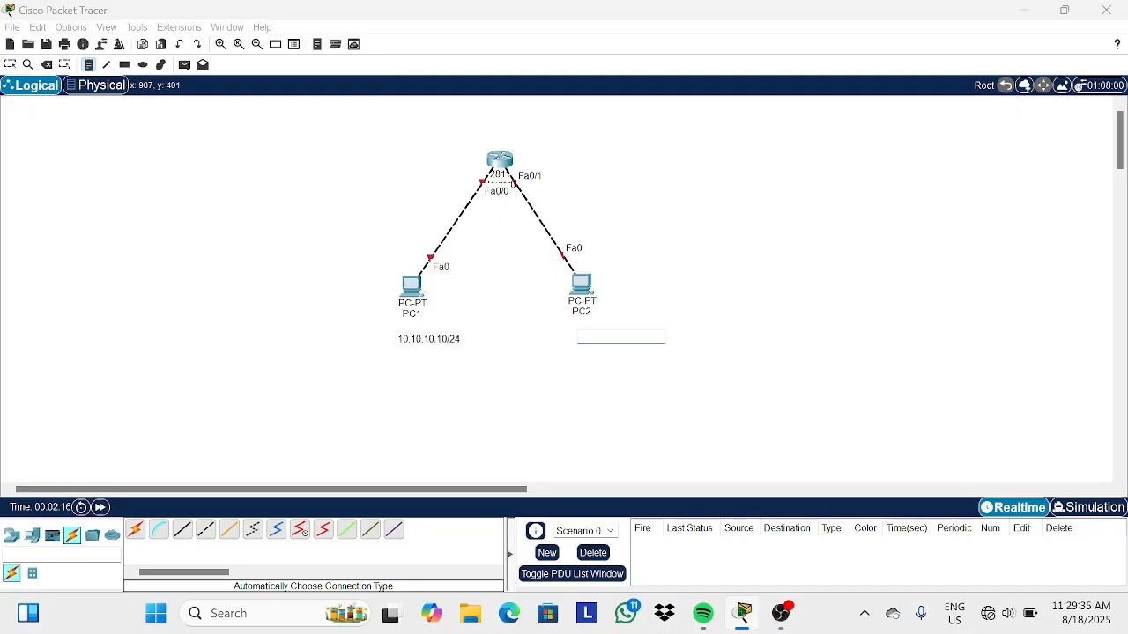
type("20.20.20.20/2")
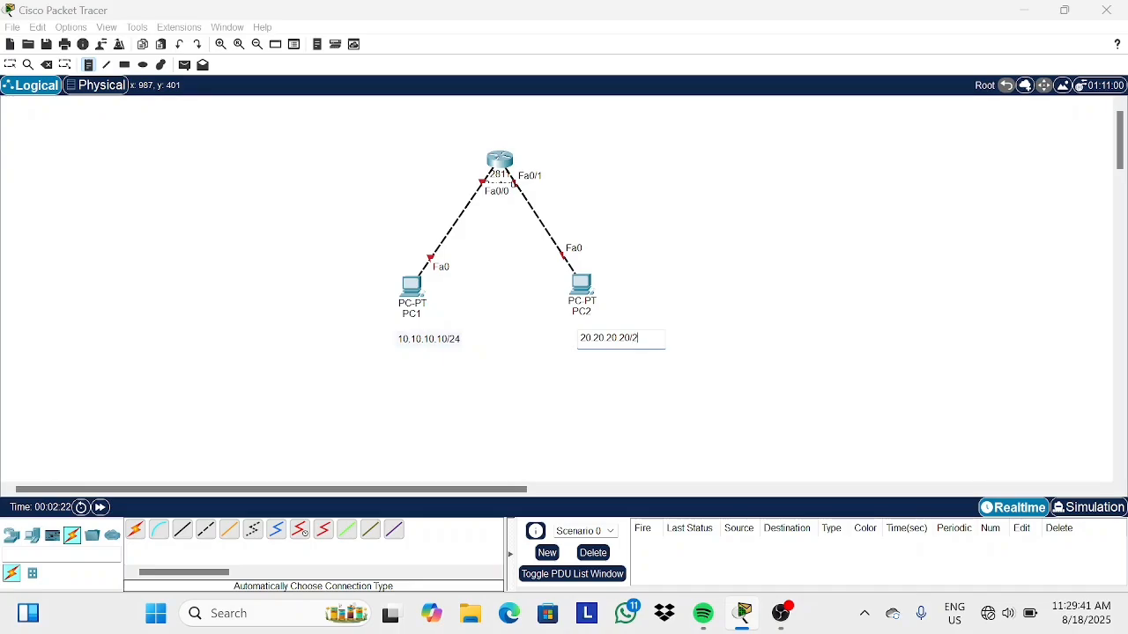
type("4")
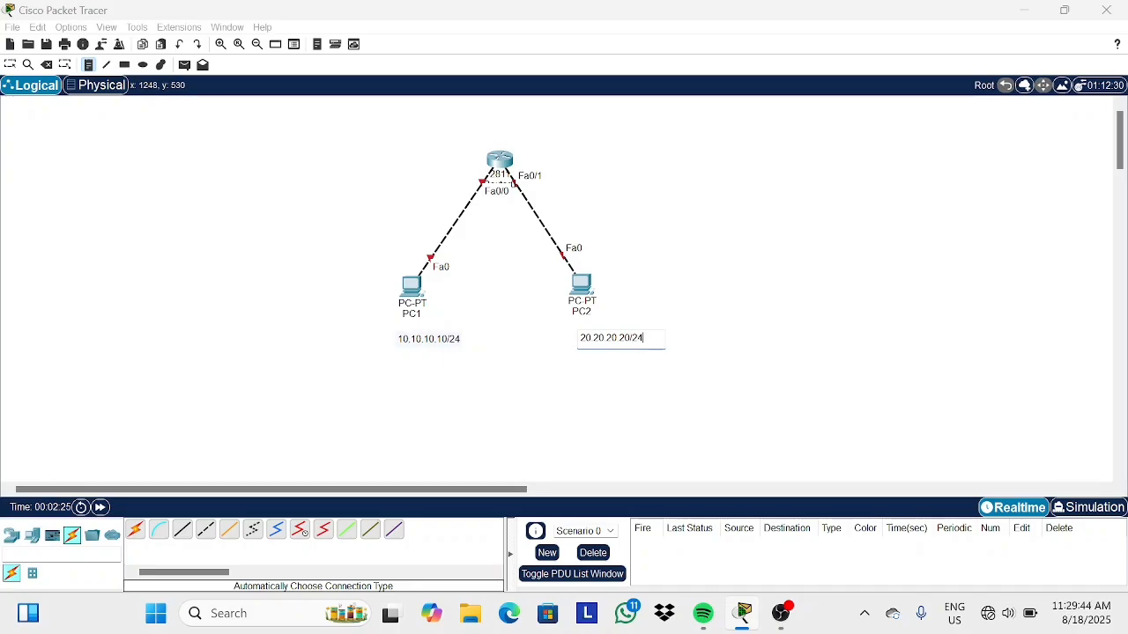
Add a note reading 10.10.10.1 beside the router's Fa0/0 link.
left_click(89, 67)
left_click(65, 65)
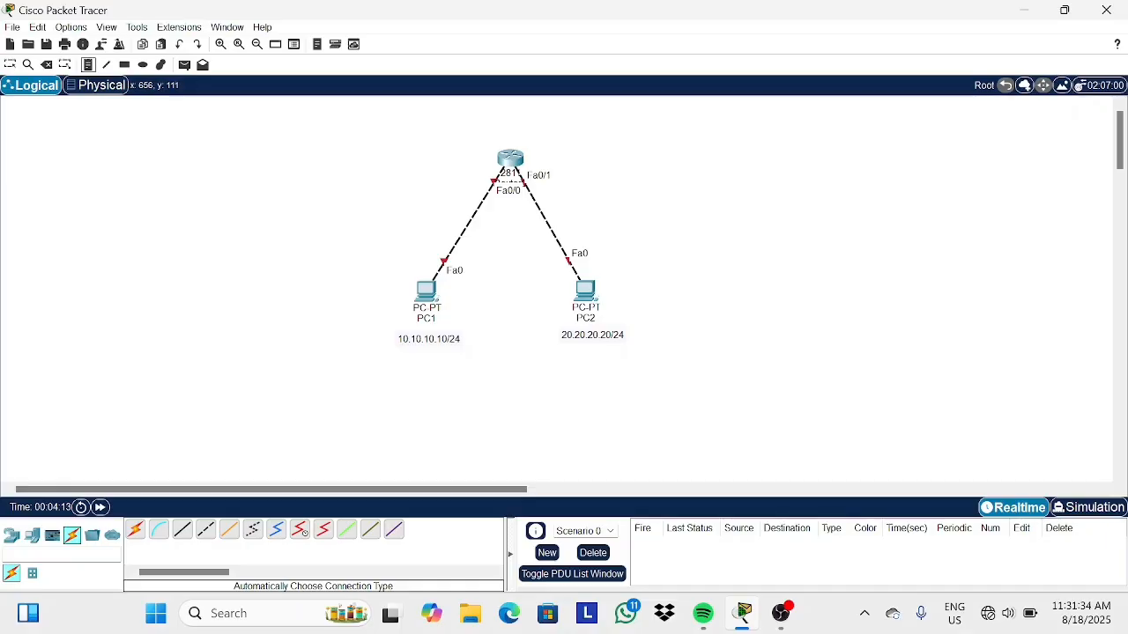
left_click(406, 204)
type("10")
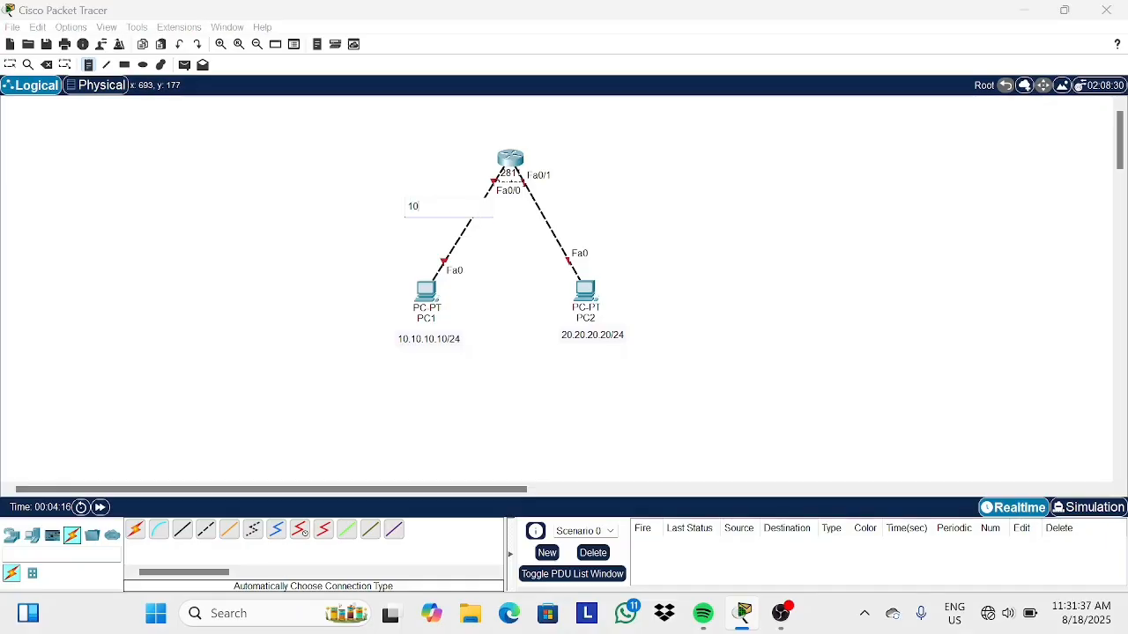
type(".10.10.1")
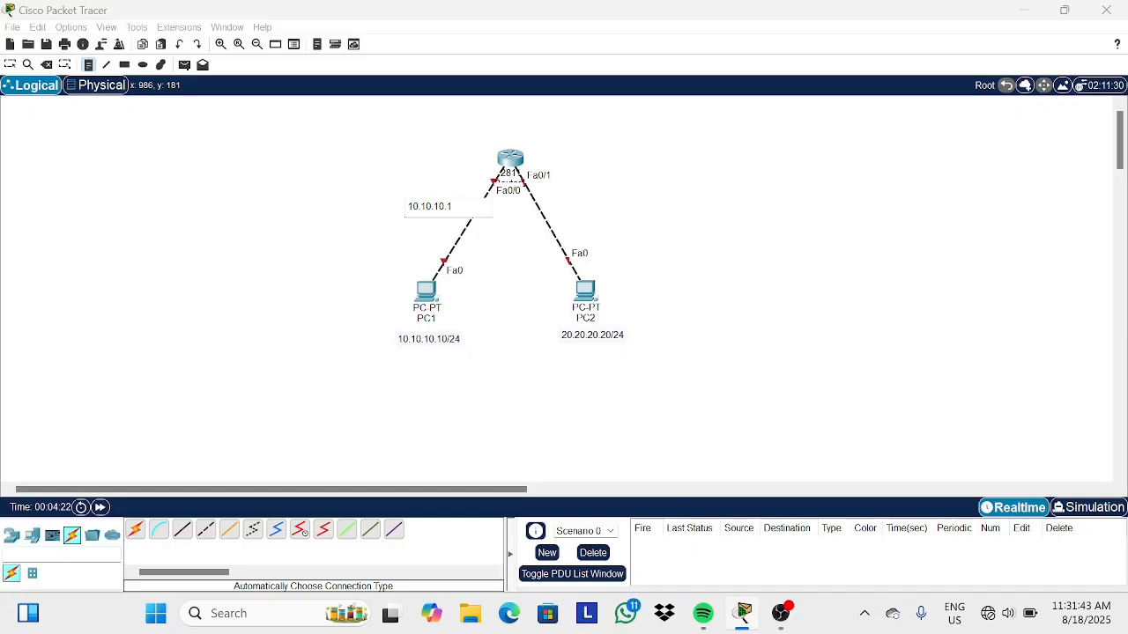
Add a note reading 20.20.20.1 beside the router's Fa0/1 link.
left_click(578, 206)
type("20")
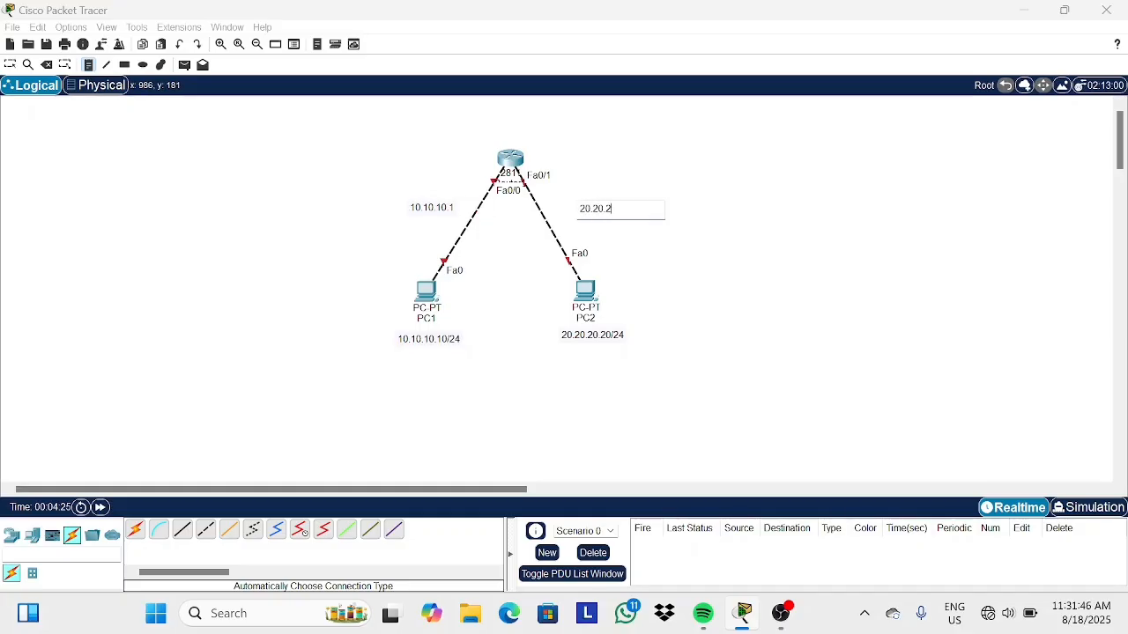
type(".20.1")
Move both gateway address notes slightly upward.
left_click(10, 64)
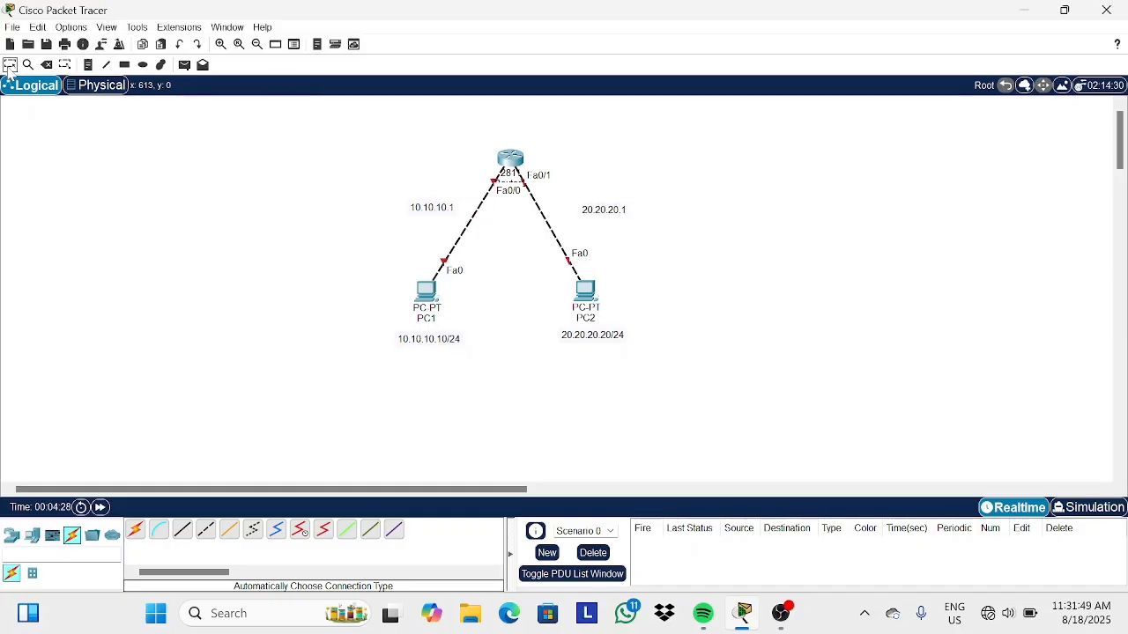
left_click_drag(427, 211, 419, 197)
left_click_drag(606, 214, 602, 200)
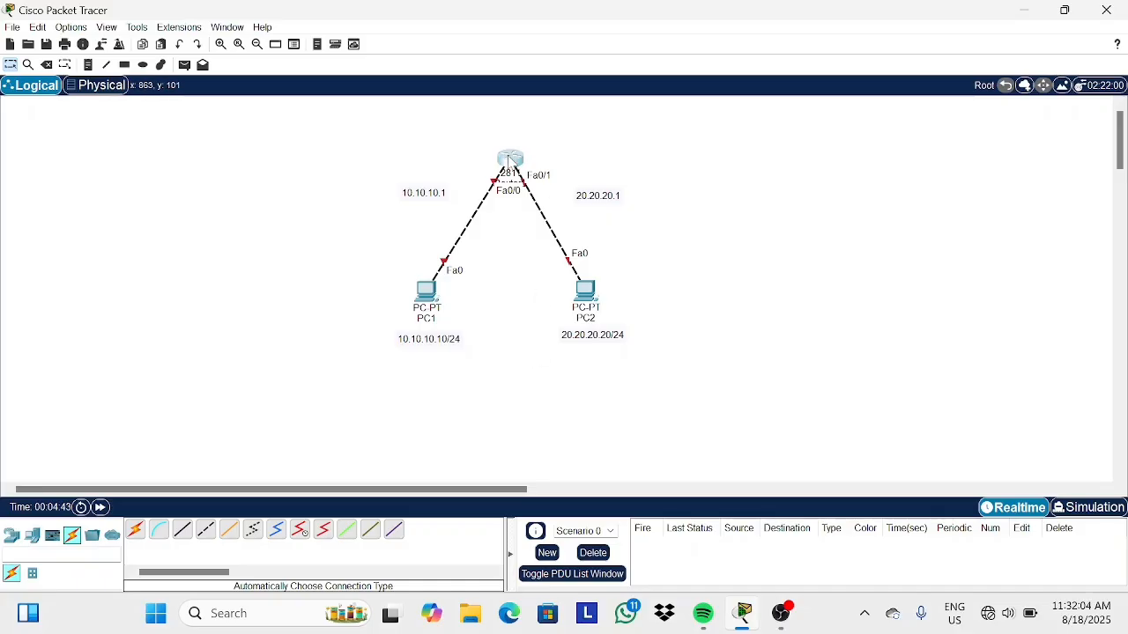
Open the router's CLI and decline the initial configuration dialog.
left_click(509, 160)
left_click(507, 44)
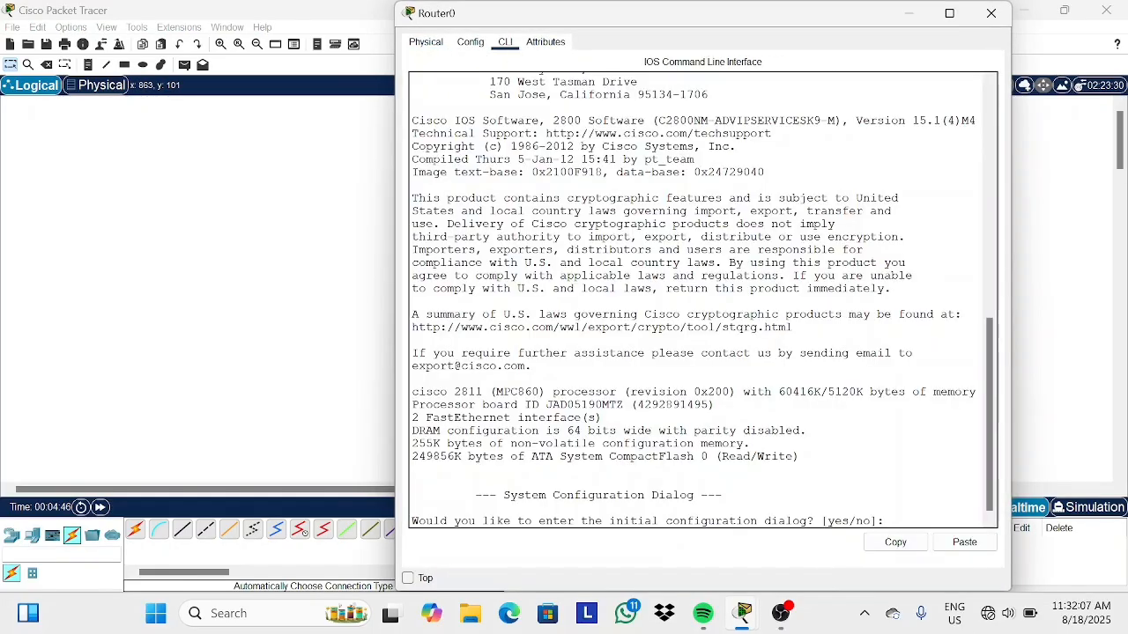
type("n")
key("Return")
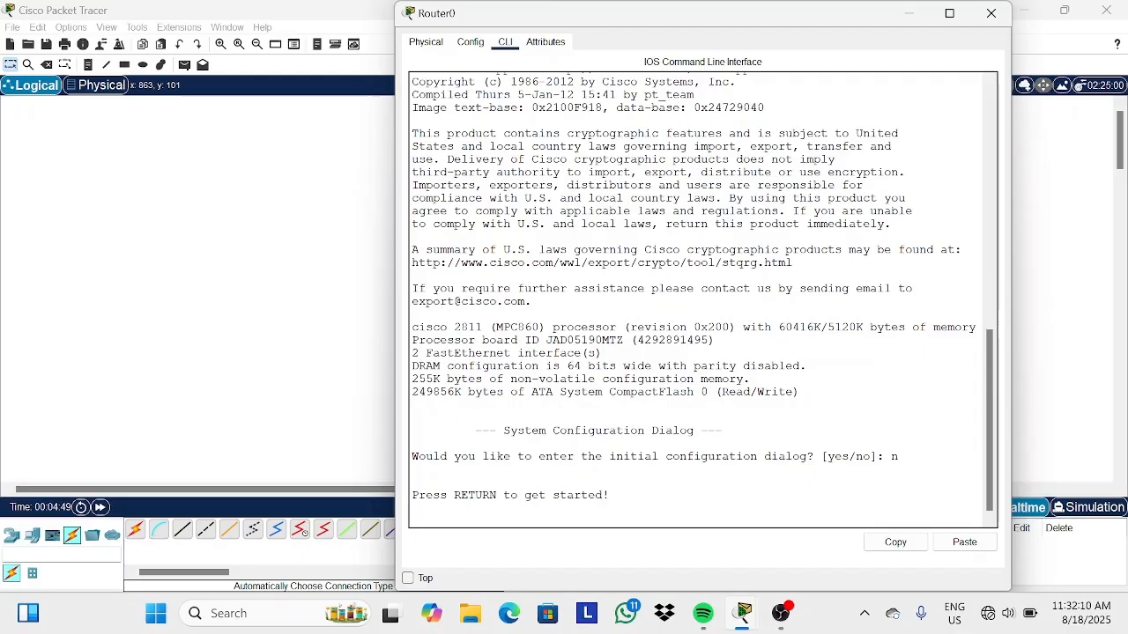
key("Return")
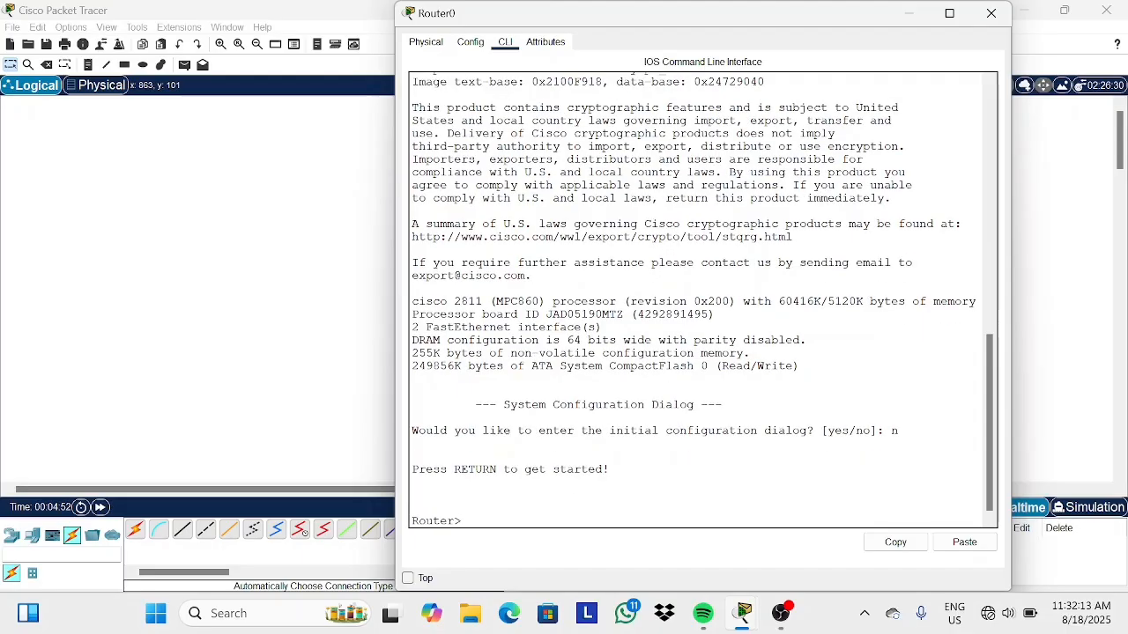
Enter privileged EXEC mode with en and global configuration mode with conf t.
type("en")
key("Return")
type("con")
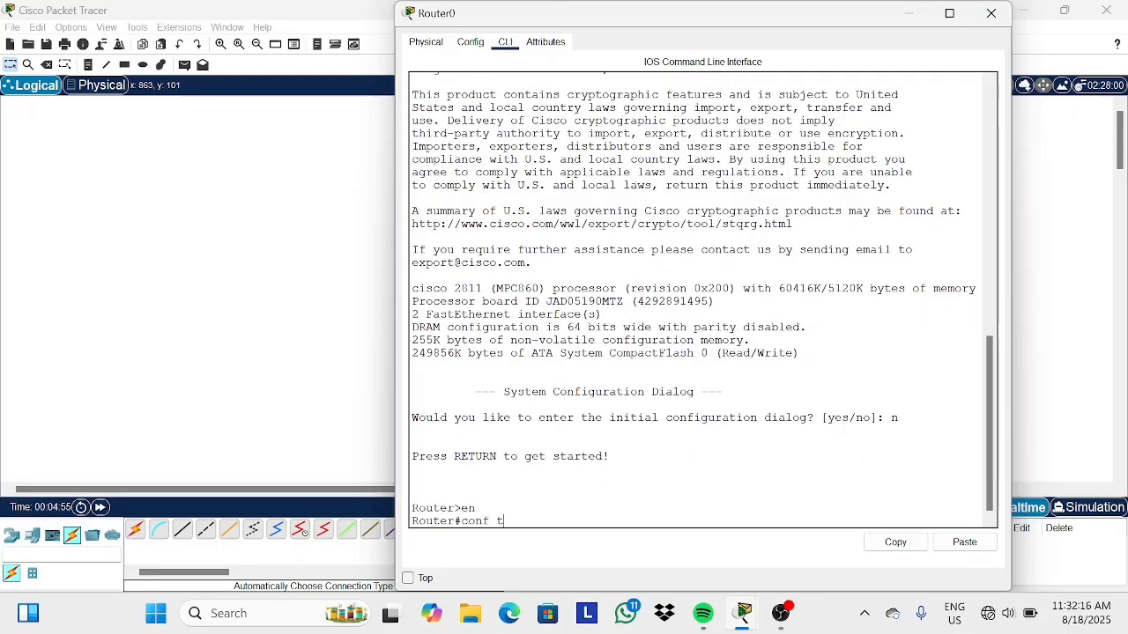
type("f t")
key("Return")
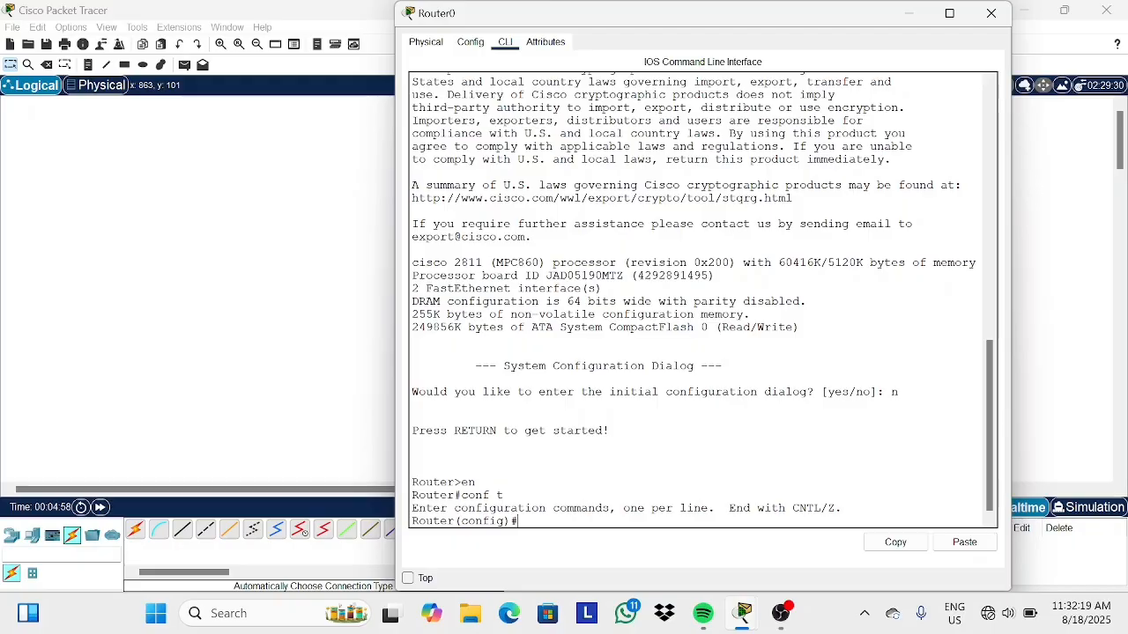
Select interface fa0/0 and enable it with no sh.
type("int fa0/")
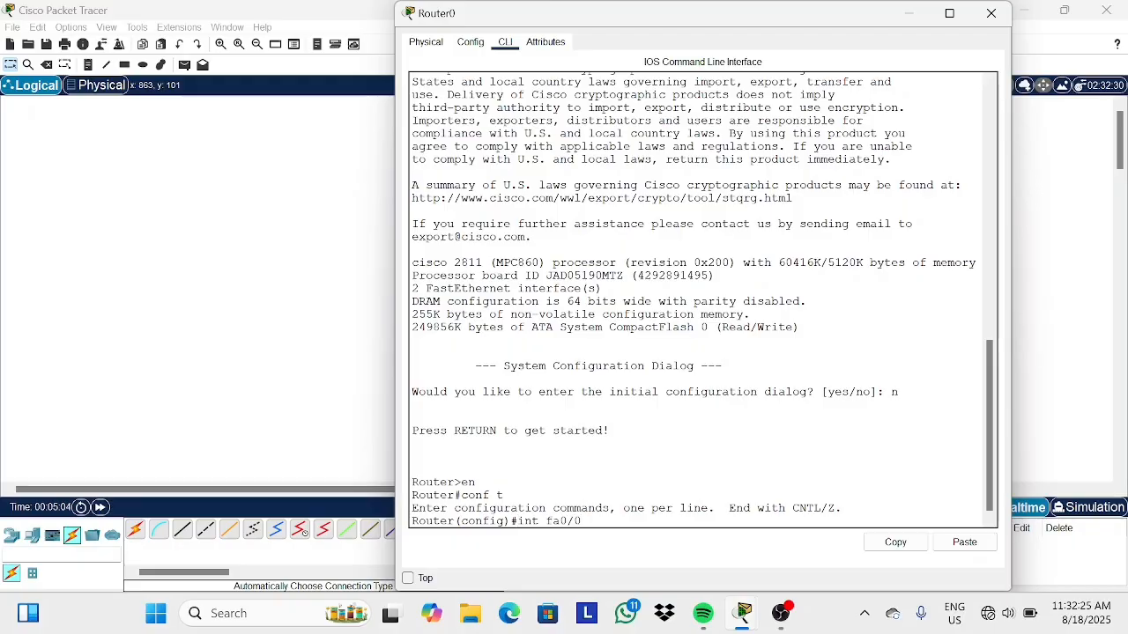
type("0")
key("Return")
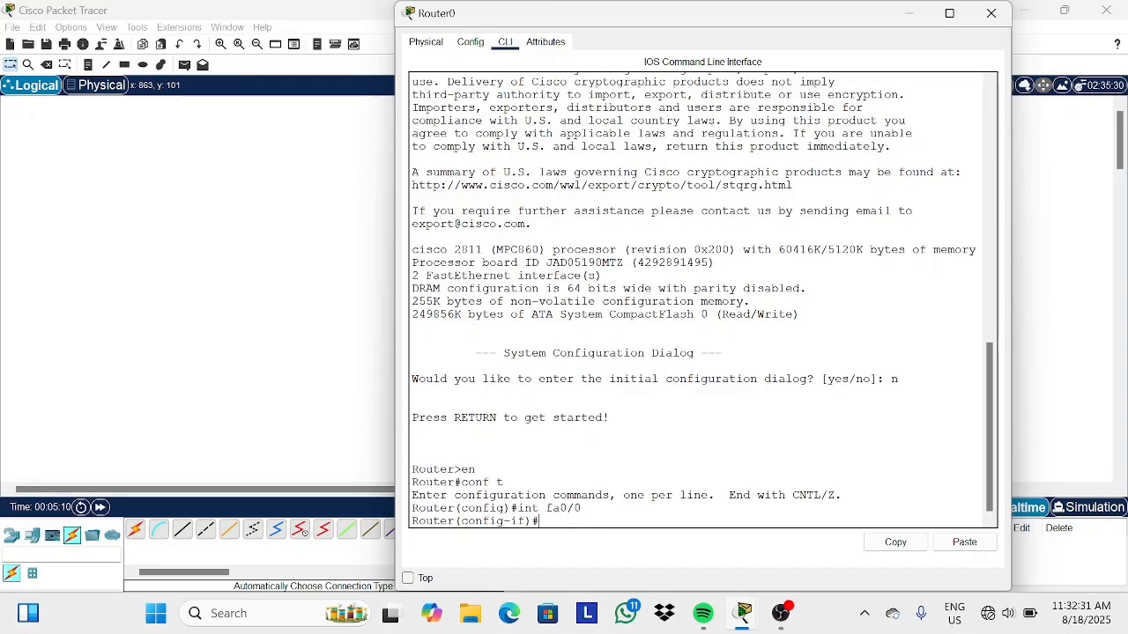
type("no sh")
key("Return")
key("Return")
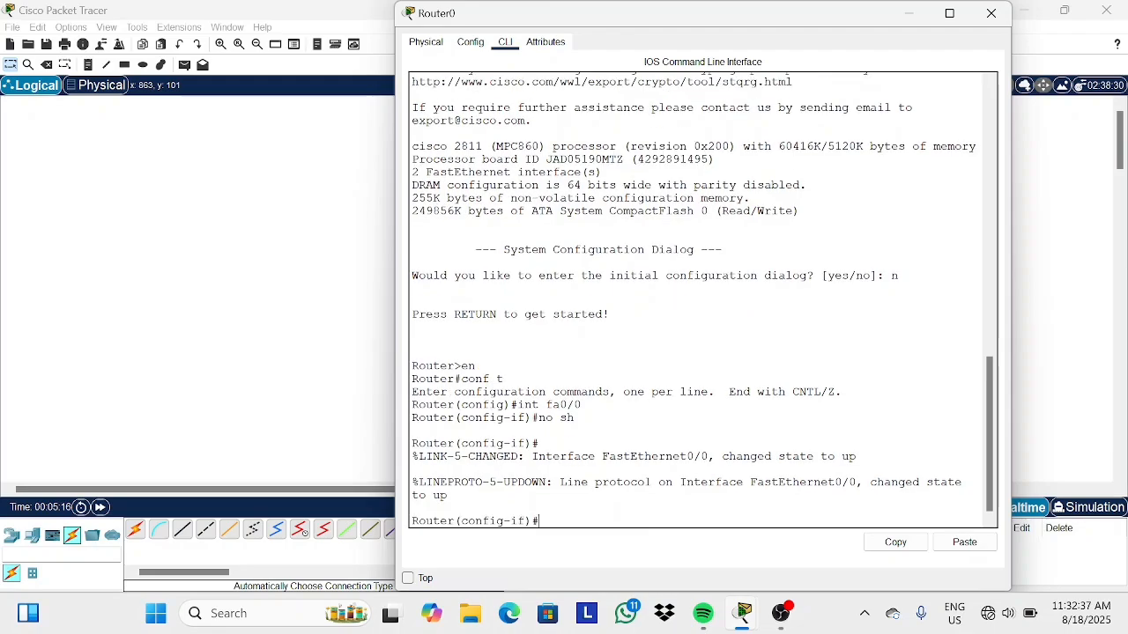
left_click(909, 13)
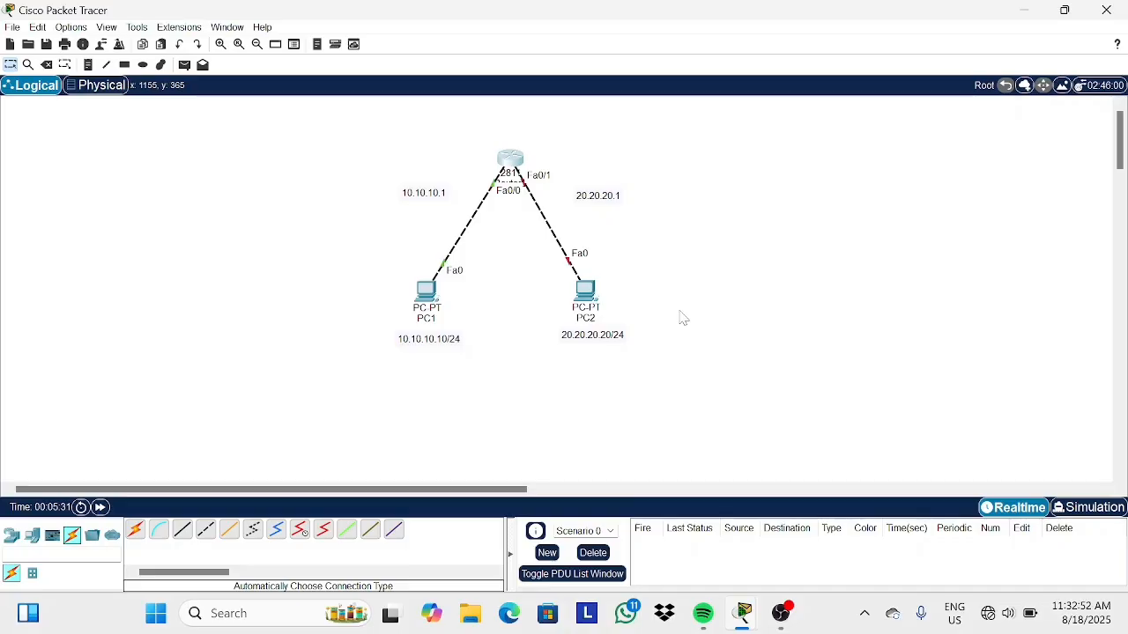
Open the router's CLI, assign 10.10.10.1 255.255.255.0 to interface fa0/0, and exit interface configuration.
left_click(511, 161)
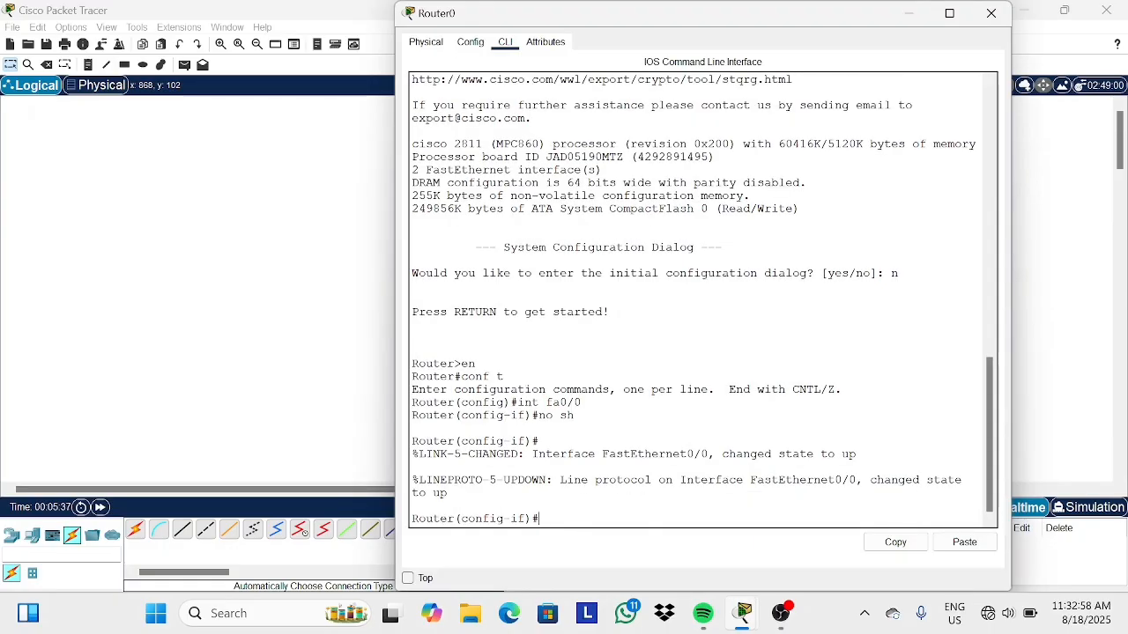
type("ip address 10.10.10.1")
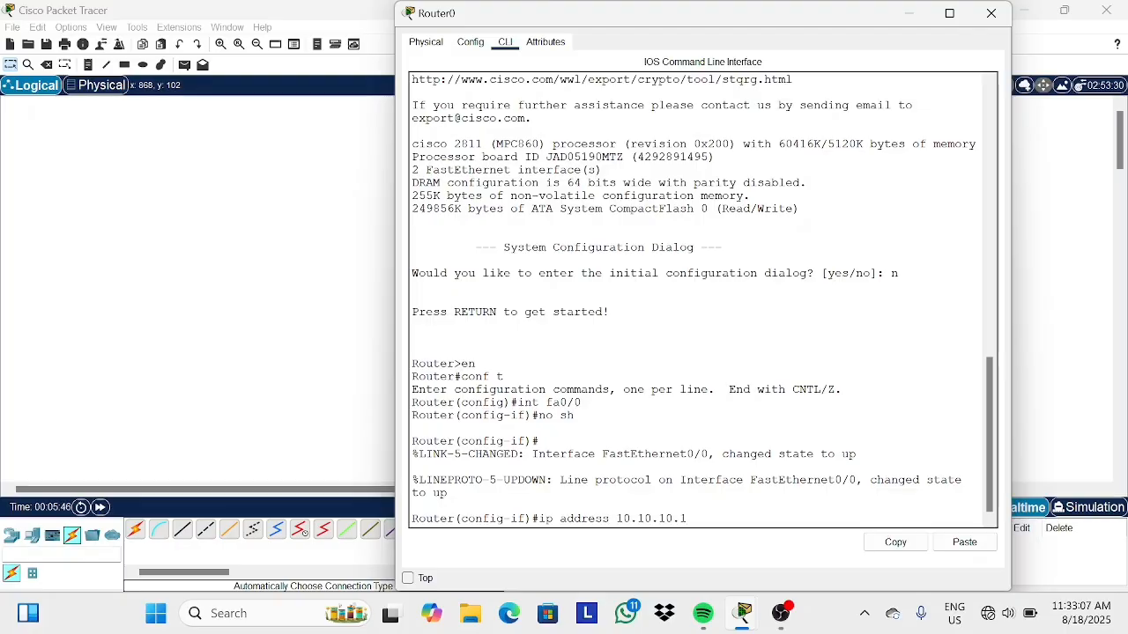
type(" 255.255.255.0")
key("Return")
type("ex")
key("Return")
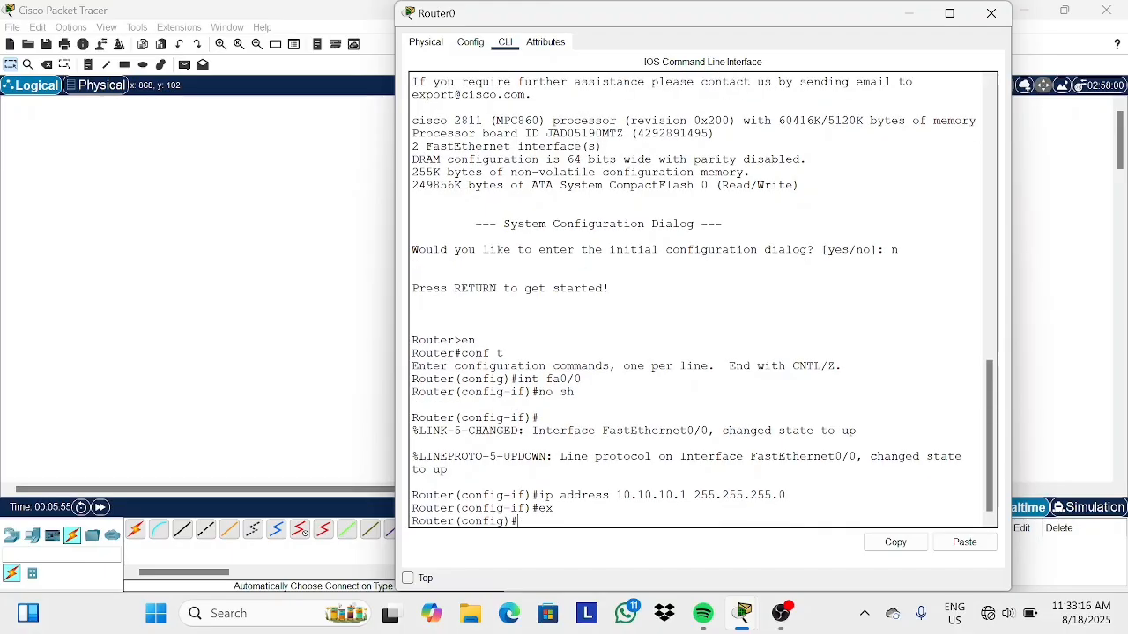
Select interface fa0/1 and enable it with no sh.
type("int fa0/1")
key("Return")
type("no")
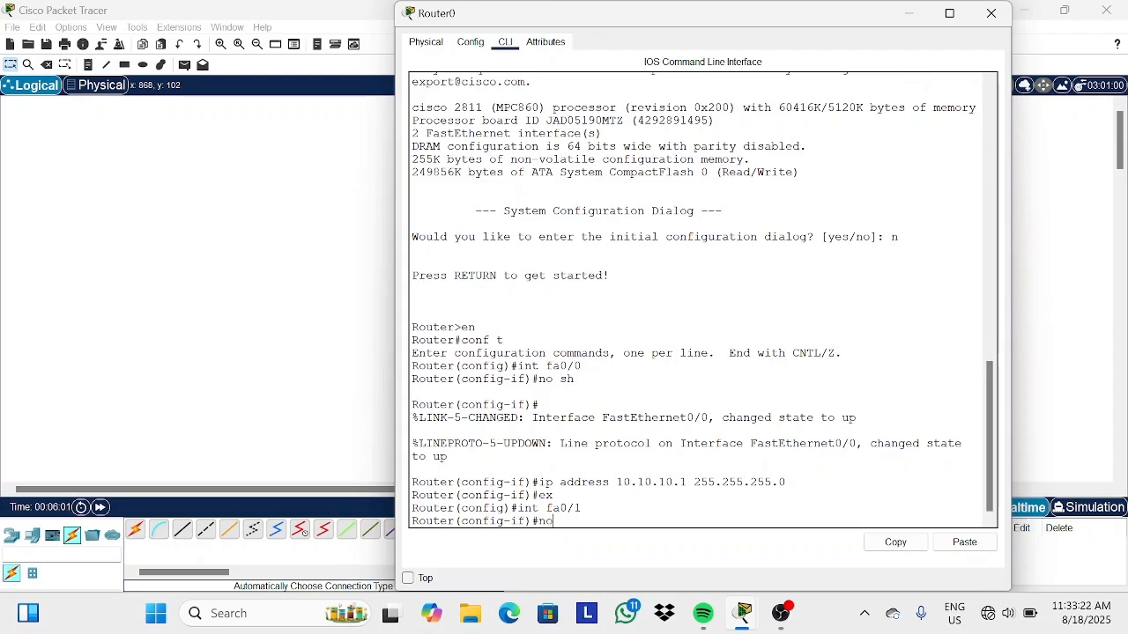
type(" sh")
key("Return")
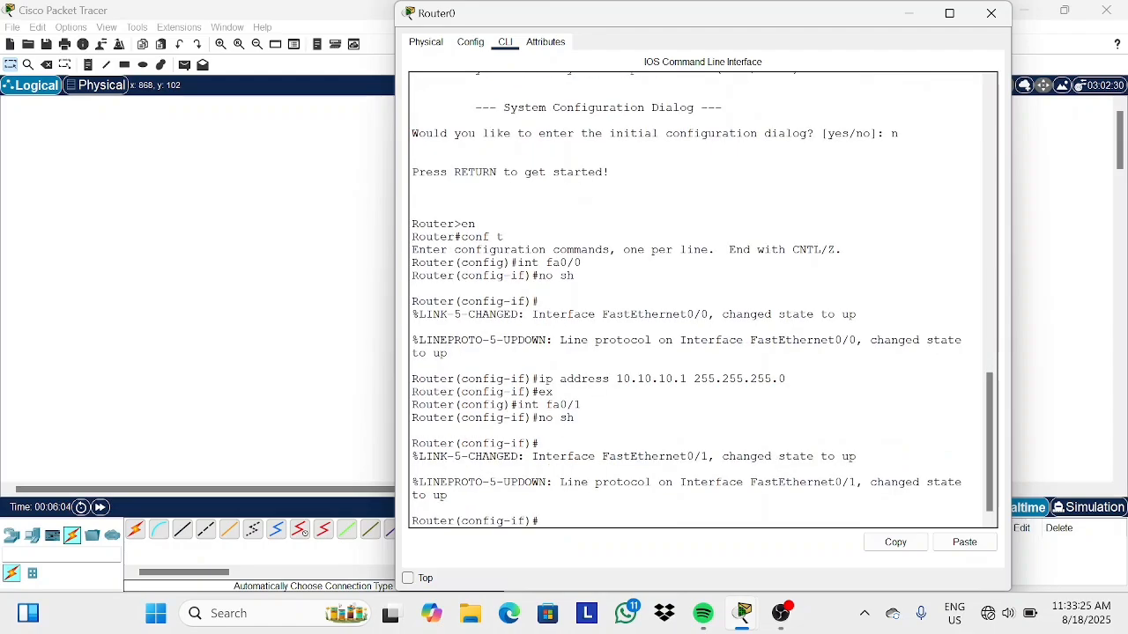
Assign 20.20.20.1 255.255.255.0 to fa0/1, exit interface configuration, and close the router window.
type("ip address 20.20.20")
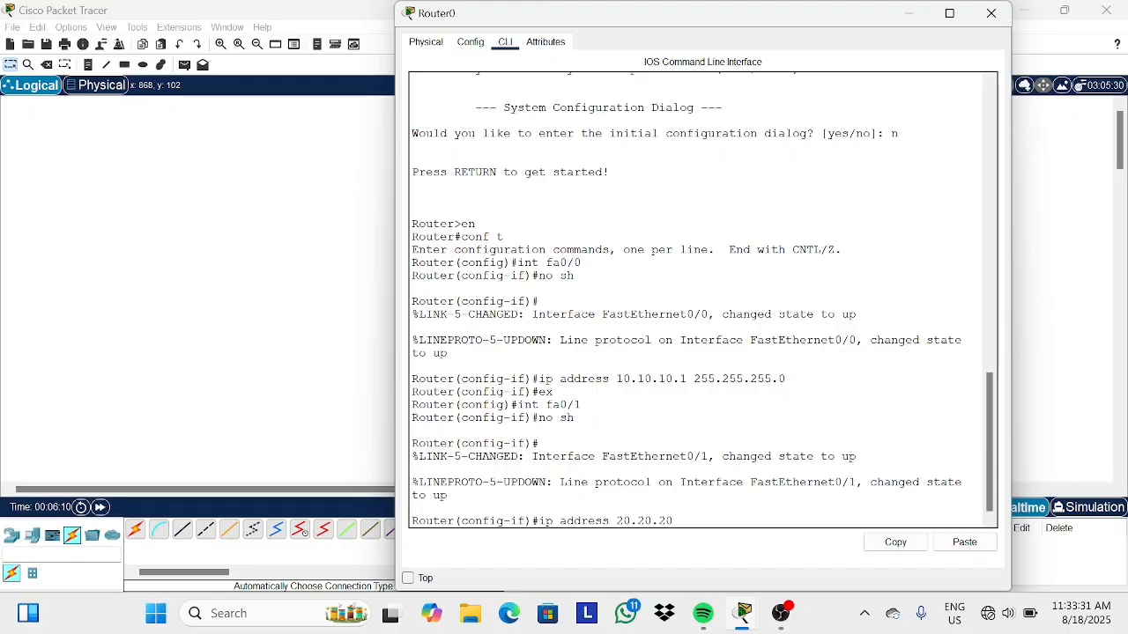
type(".1 255.255.255.0")
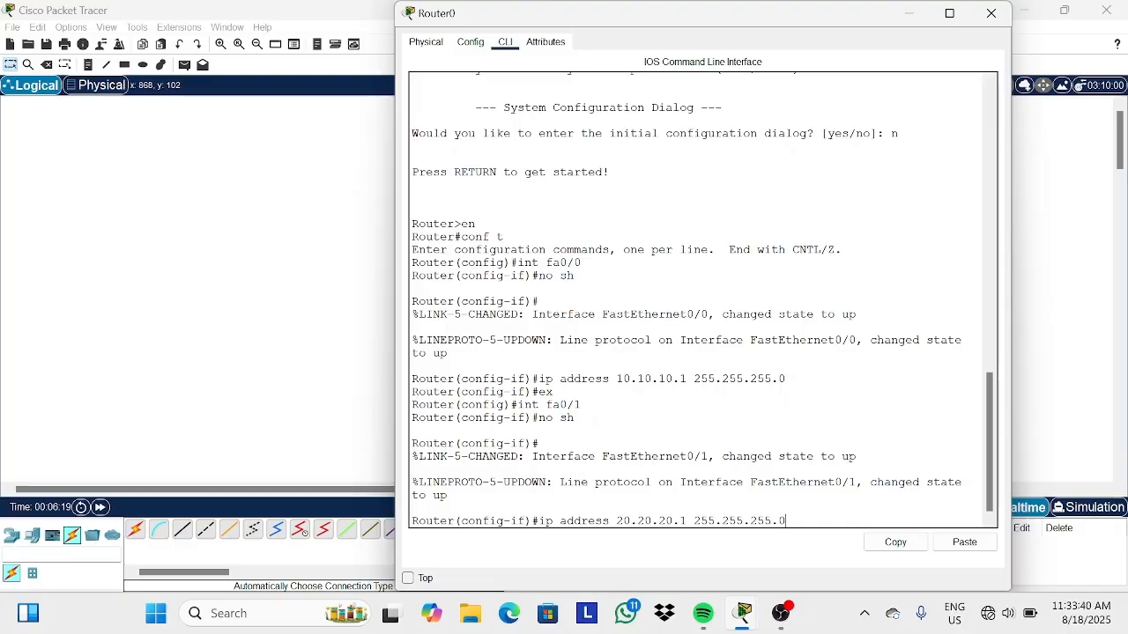
key("Return")
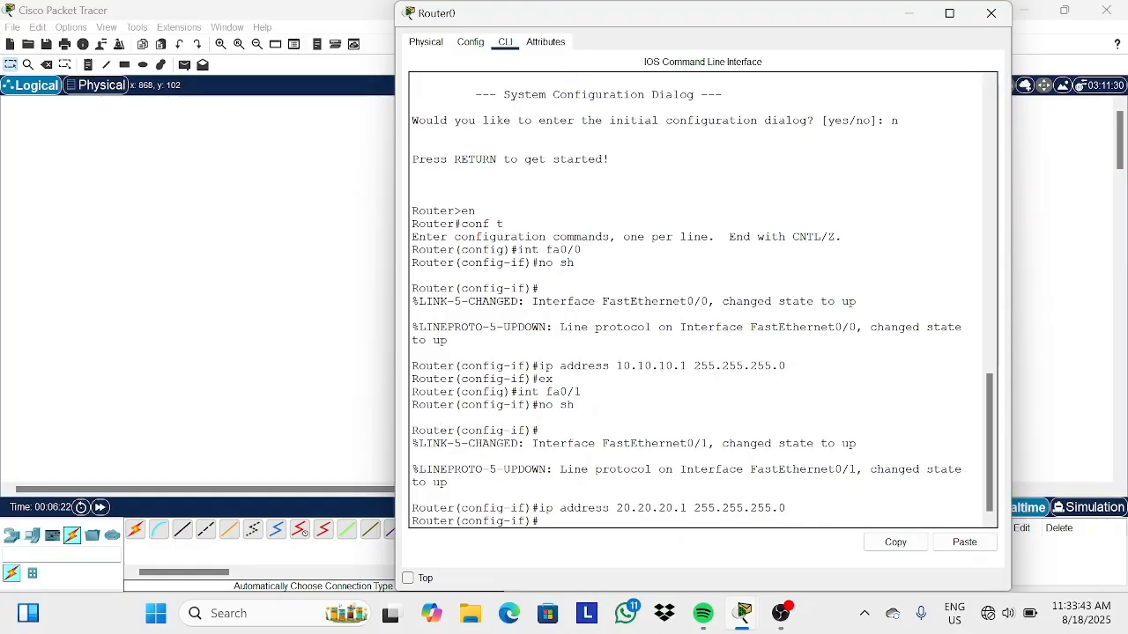
type("ex")
key("Return")
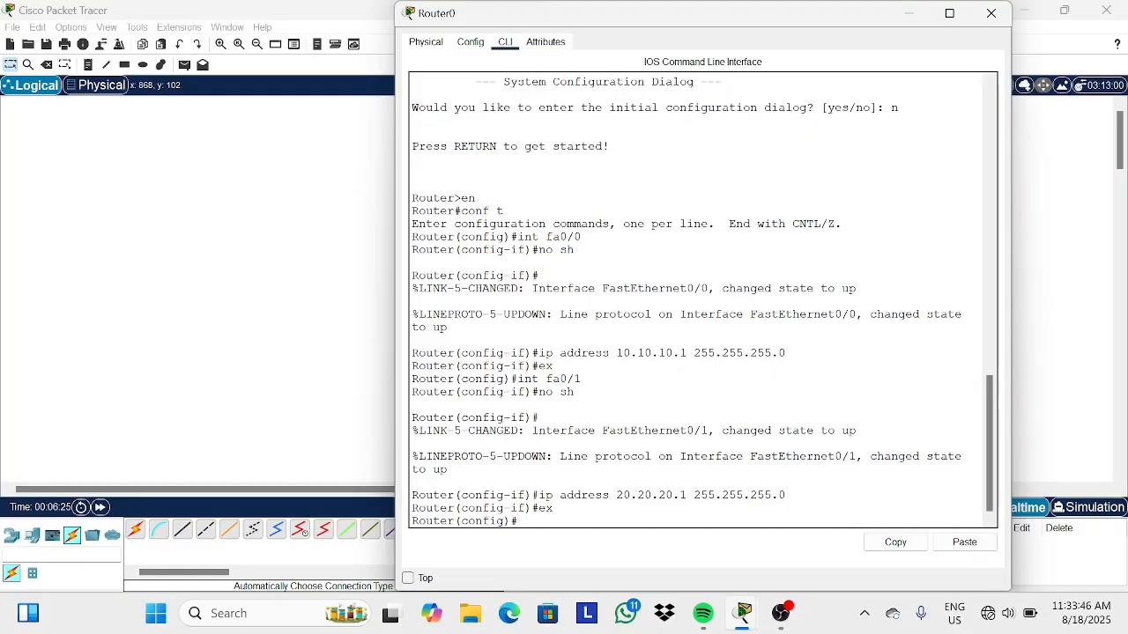
left_click(910, 14)
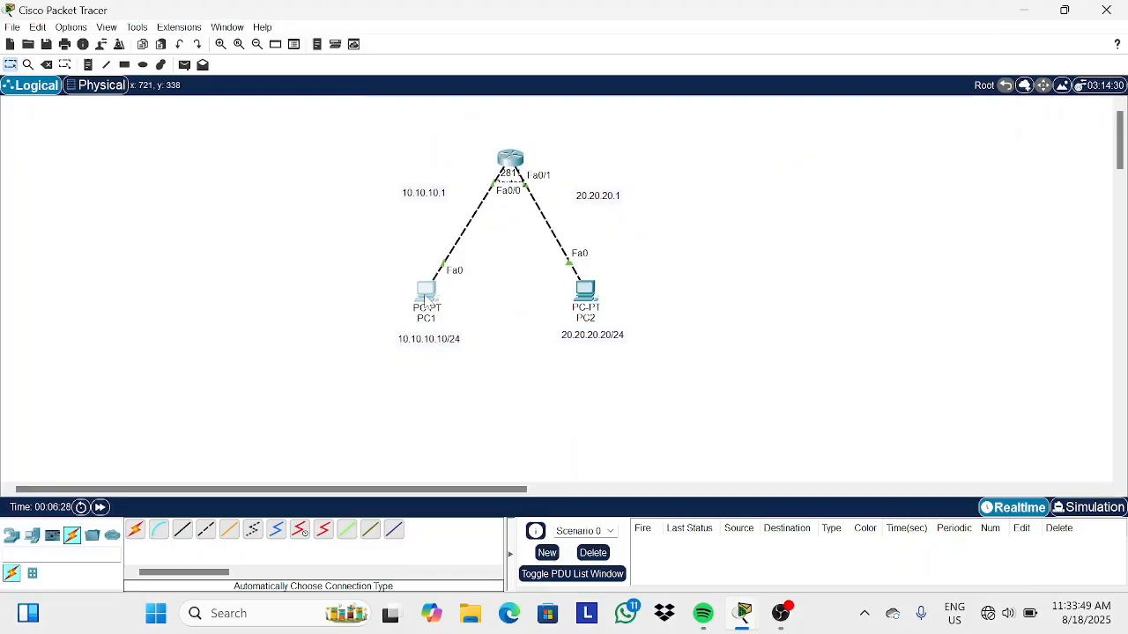
Open PC1's IP Configuration and set a static IPv4 address 10.10.10.10 with subnet mask 255.255.255.0.
left_click(427, 299)
left_click(515, 42)
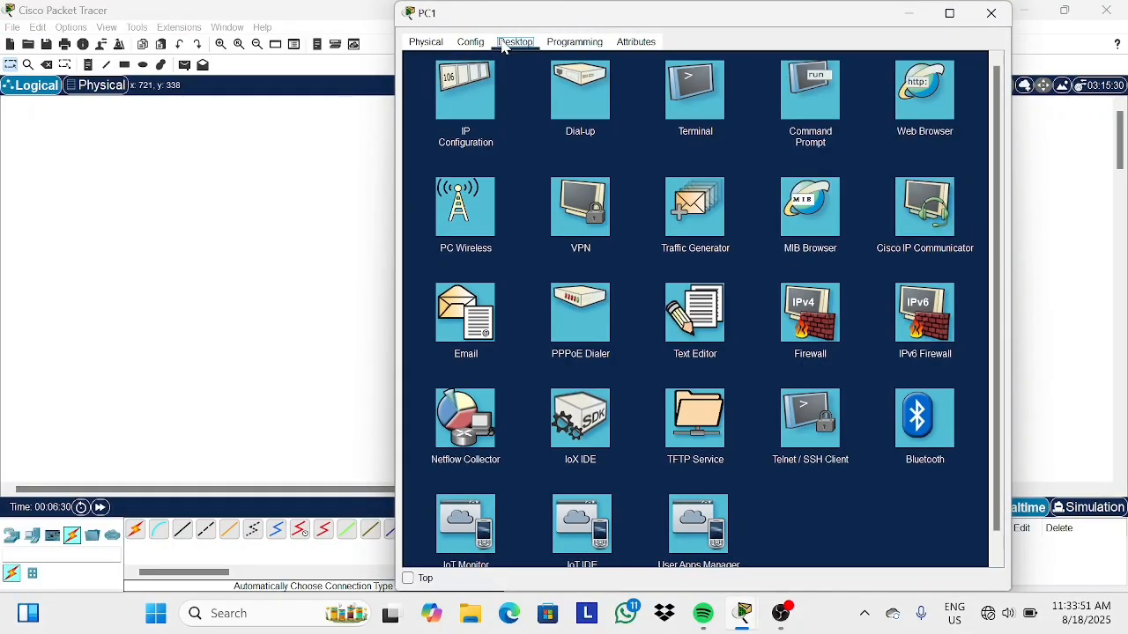
left_click(471, 92)
left_click(675, 135)
type("1")
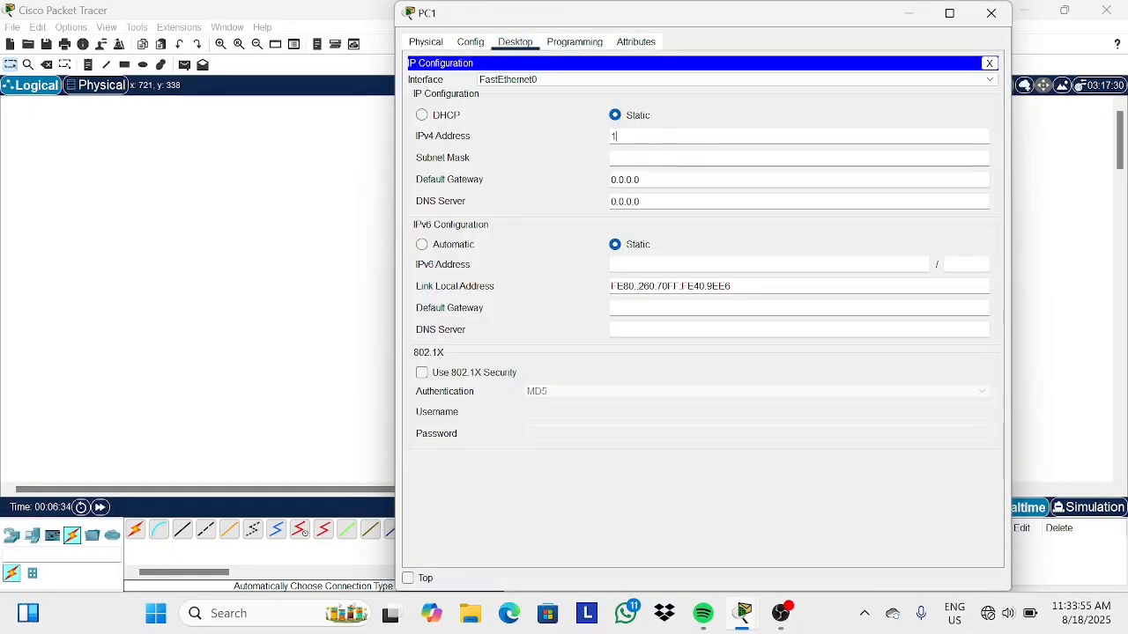
type("0.10.10.10")
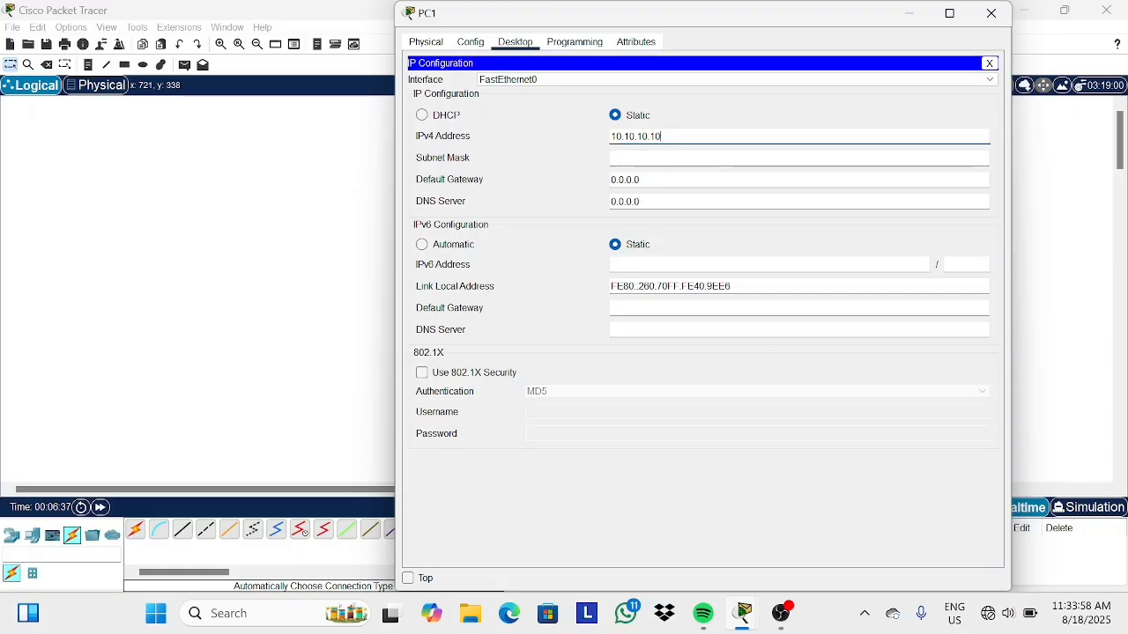
key("Tab")
type("255")
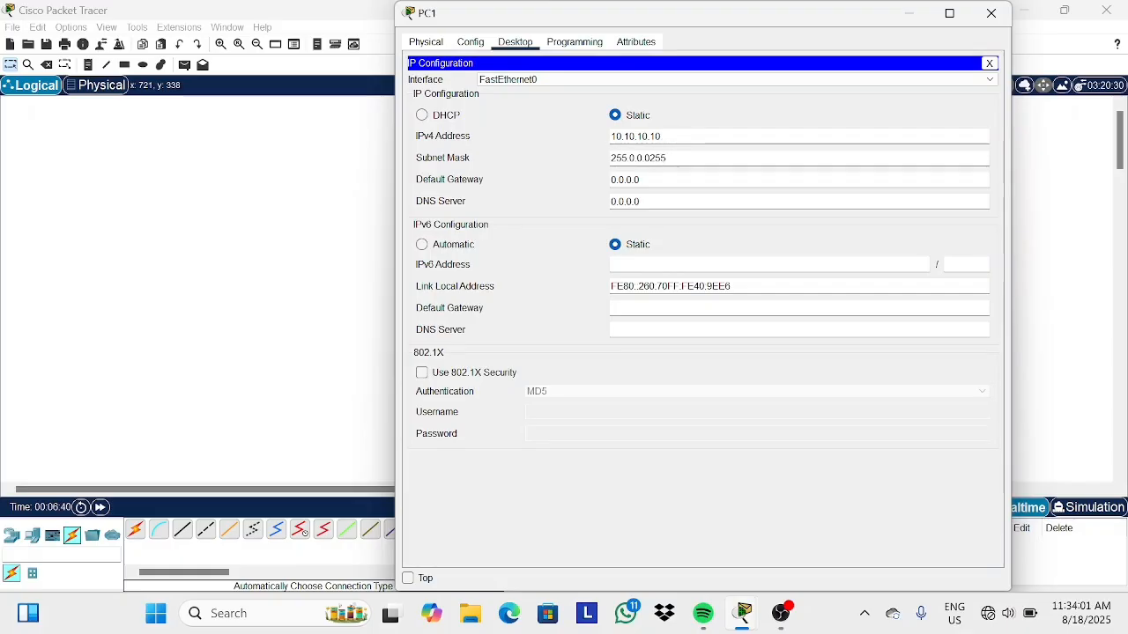
key("BackSpace")
key("BackSpace")
key("BackSpace")
key("BackSpace")
key("BackSpace")
key("BackSpace")
key("BackSpace")
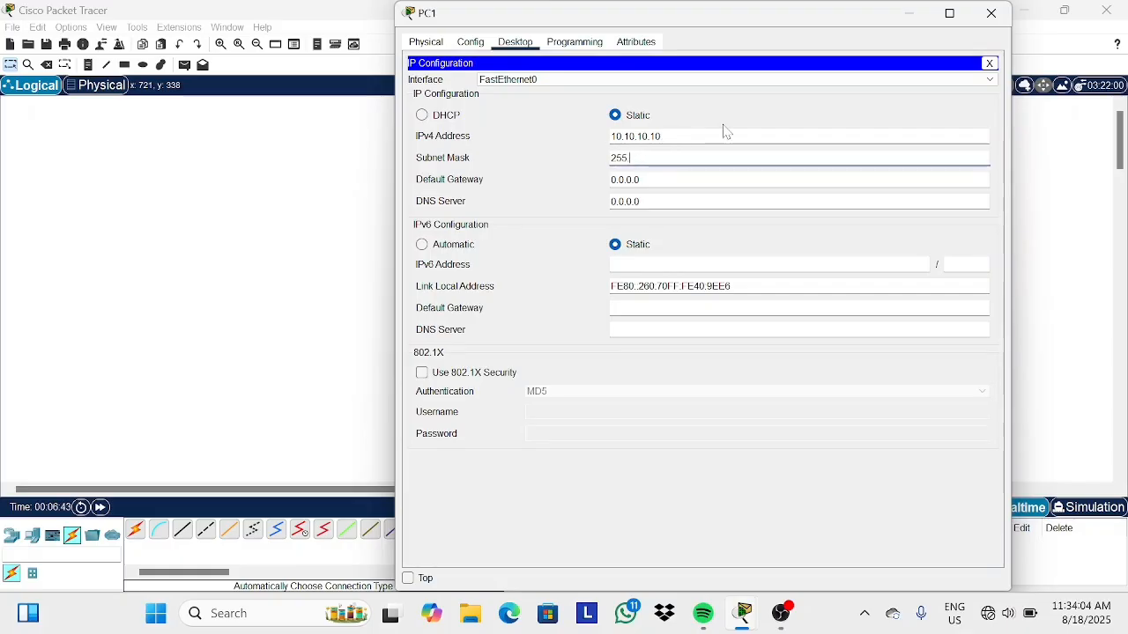
type("255")
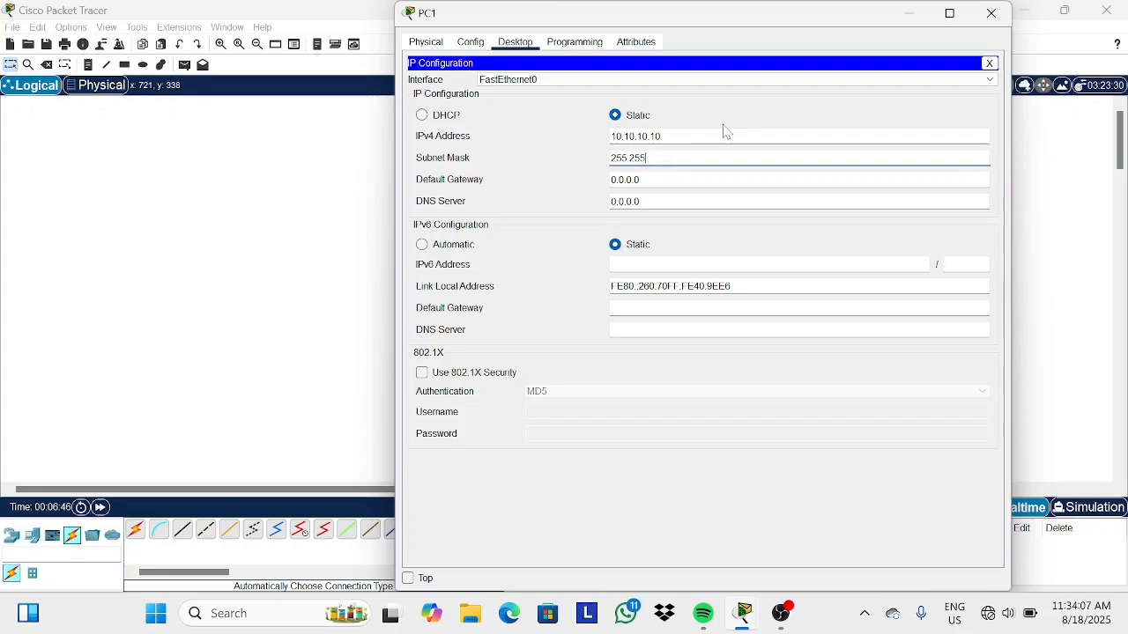
type(".255.0")
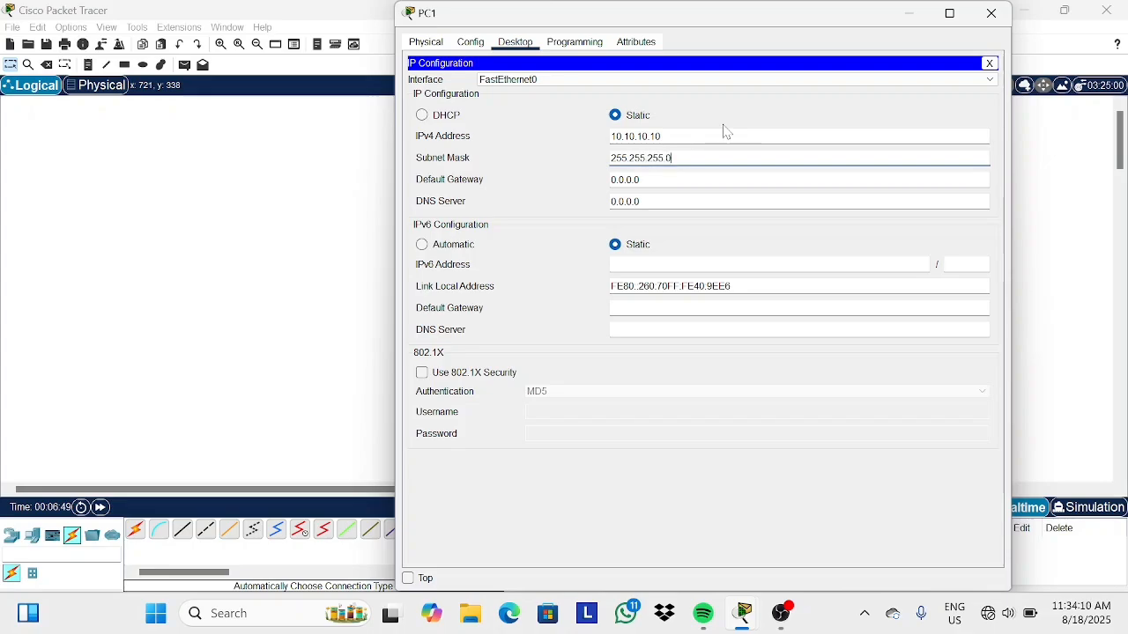
Set PC1's default gateway to 10.10.10.1 and close the PC1 window.
left_click(680, 182)
key("BackSpace")
key("BackSpace")
key("BackSpace")
key("BackSpace")
key("BackSpace")
key("BackSpace")
type("10")
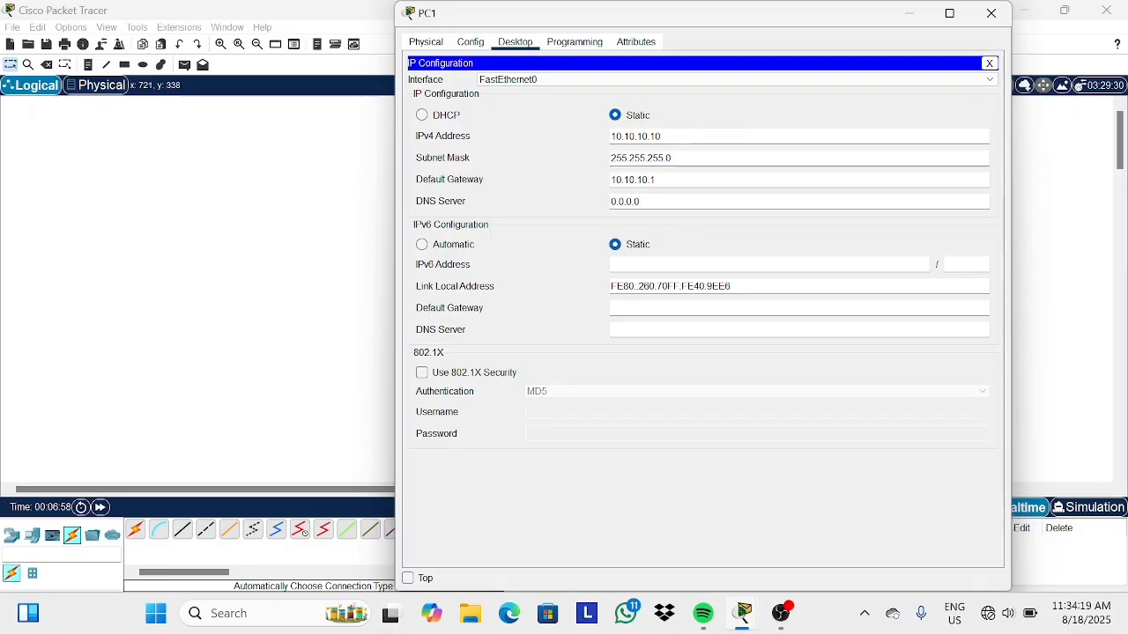
left_click(991, 12)
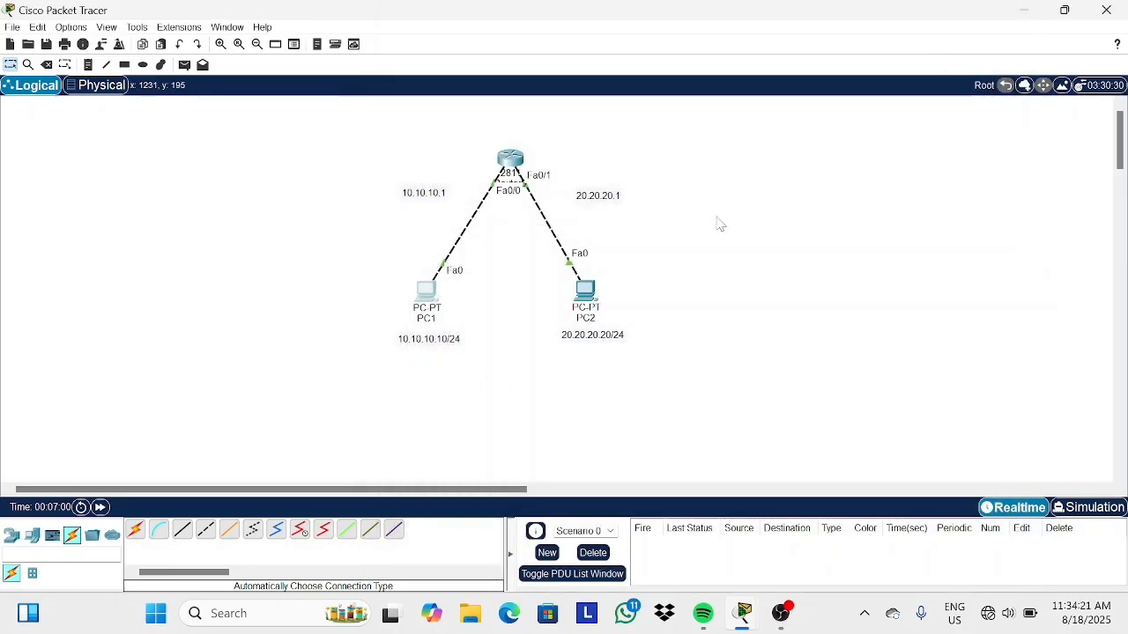
Open PC2's IP Configuration and set IPv4 address 20.20.20.20 with subnet mask 255.255.255.0.
left_click(590, 289)
left_click(515, 151)
left_click(481, 188)
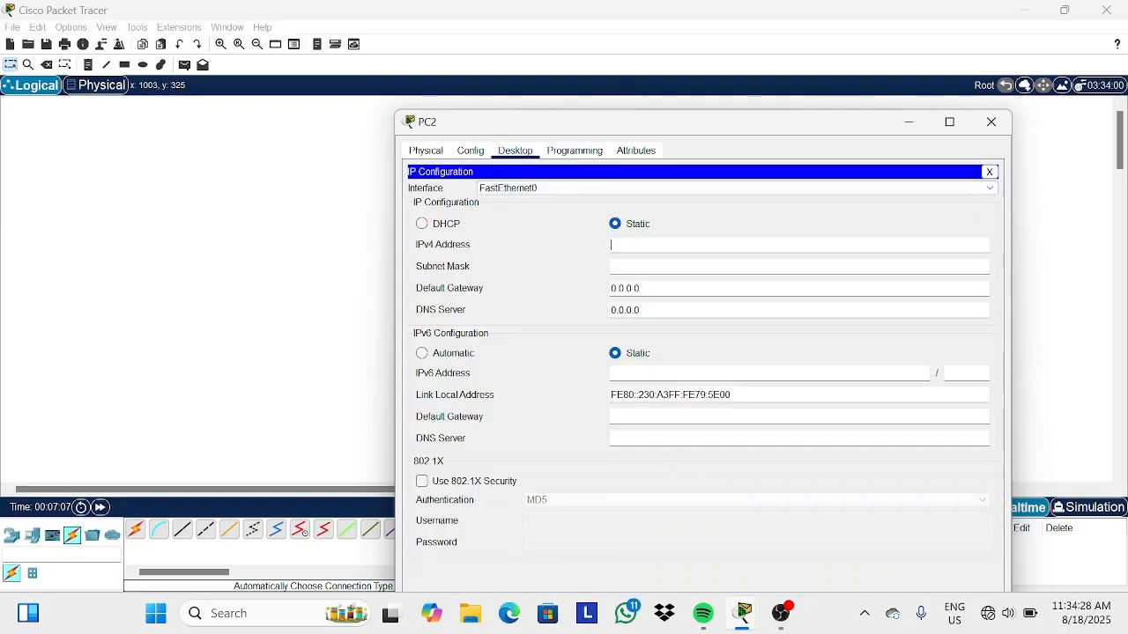
type("20.20.20.20")
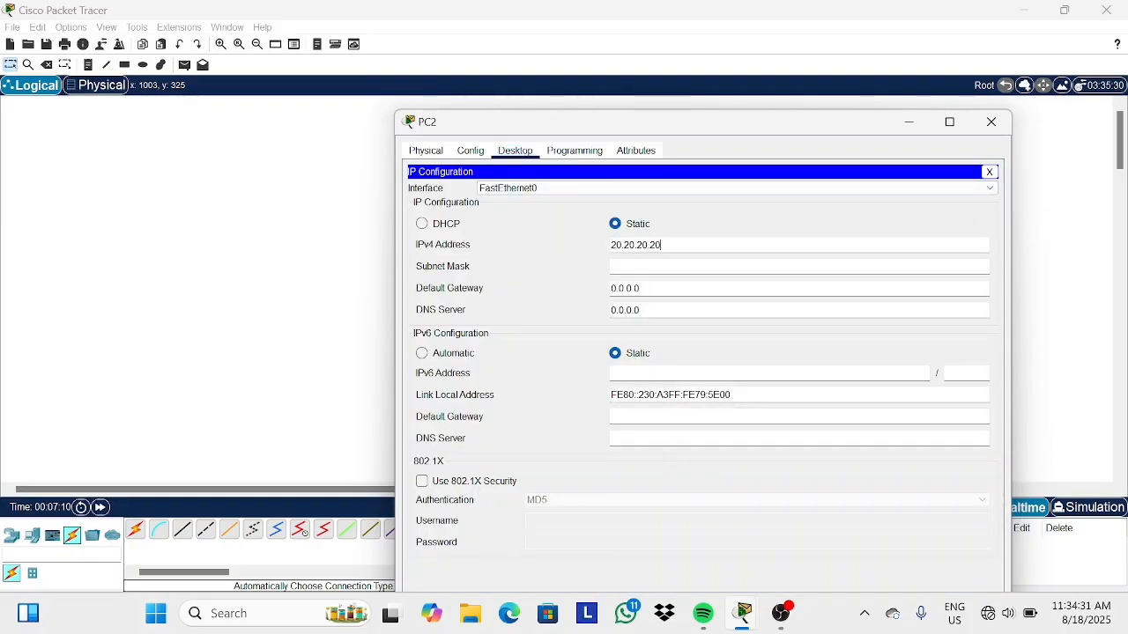
key("Tab")
key("BackSpace")
key("BackSpace")
key("BackSpace")
key("BackSpace")
key("BackSpace")
type("255.255.25")
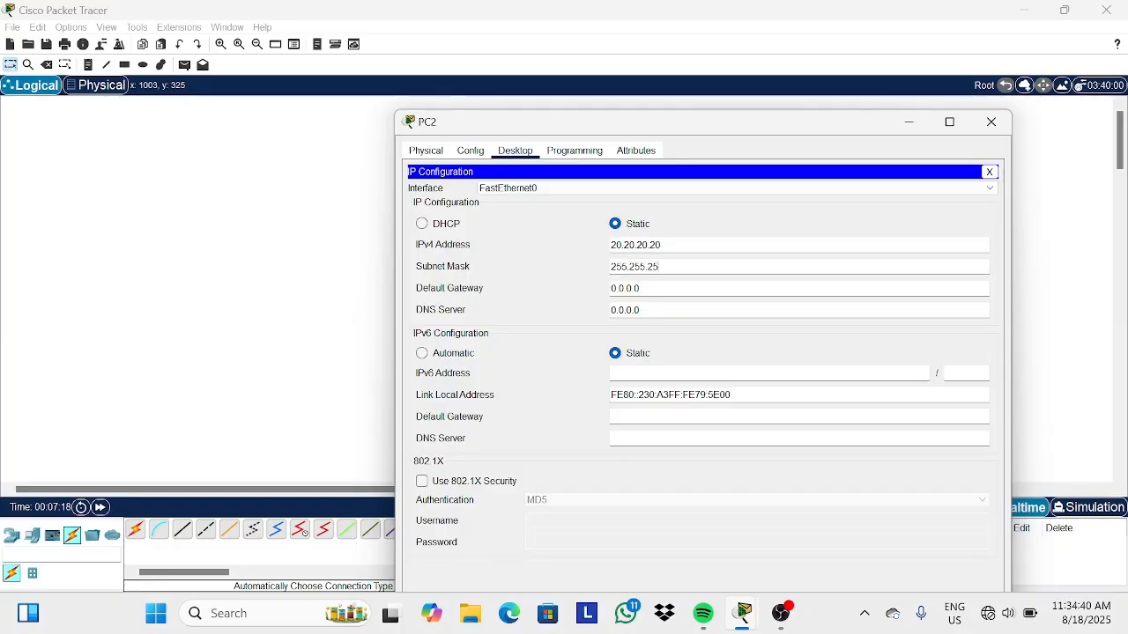
Set PC2's default gateway to 20.20.20.1 and close the PC2 window.
key("Tab")
key("BackSpace")
key("BackSpace")
key("BackSpace")
key("BackSpace")
key("BackSpace")
key("BackSpace")
key("BackSpace")
type("20.20.20")
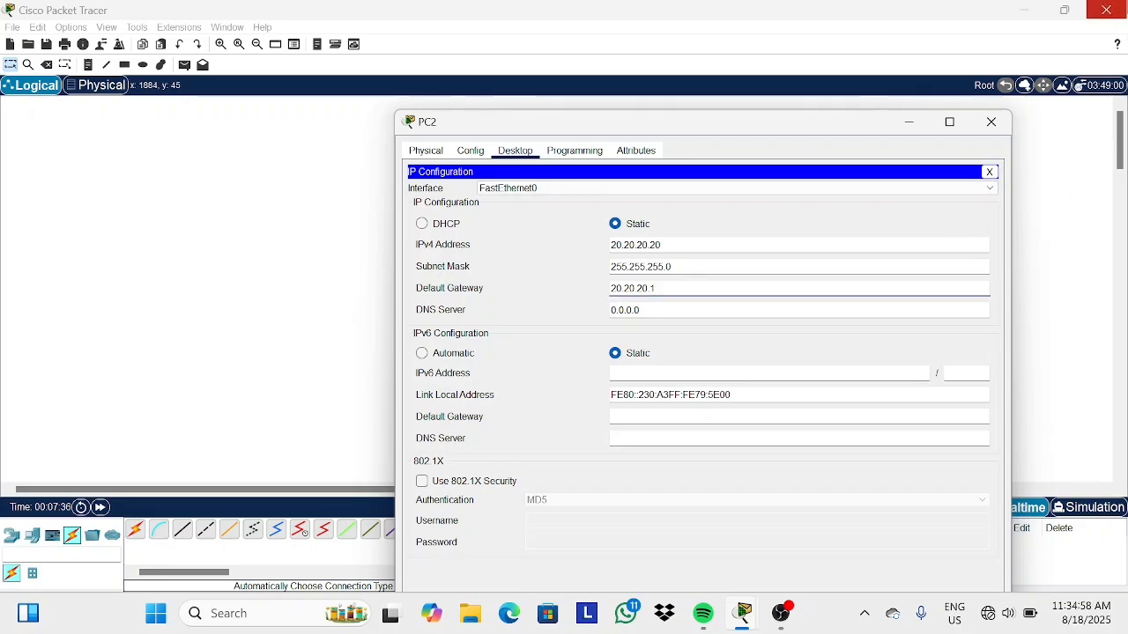
left_click(992, 123)
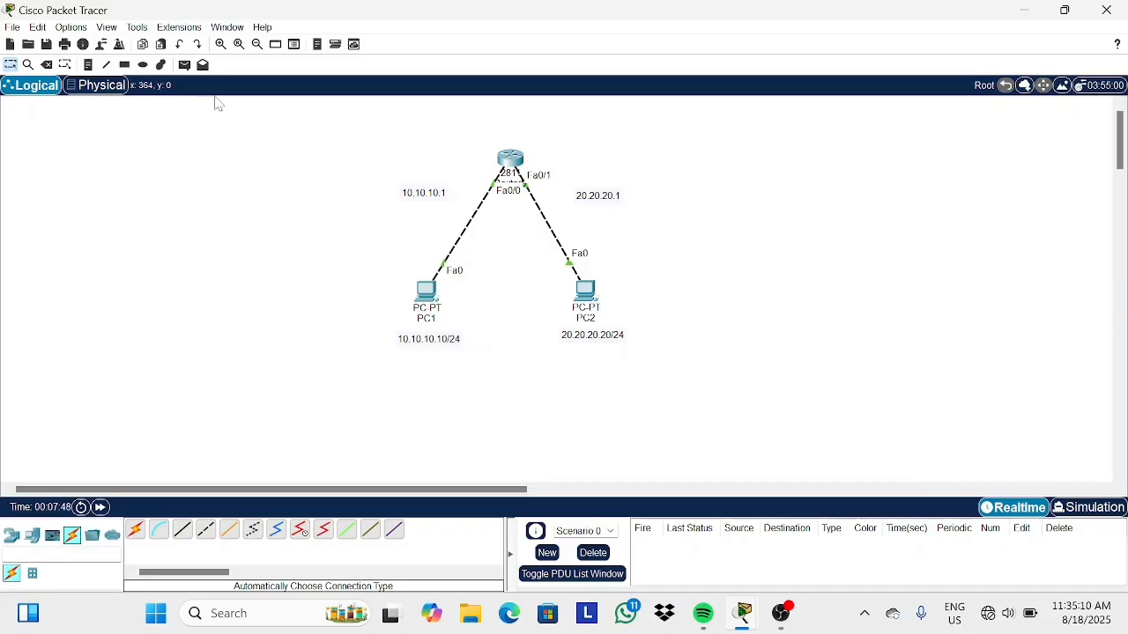
Open PC1's Command Prompt and ping 20.20.20.20 to test connectivity to PC2.
left_click(426, 290)
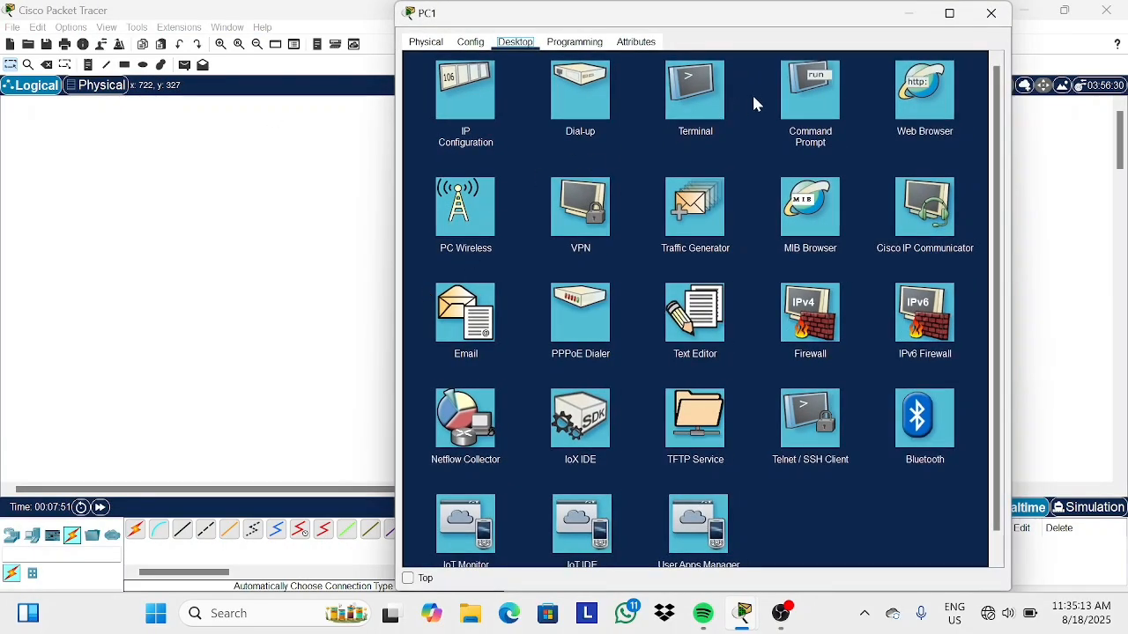
left_click(811, 89)
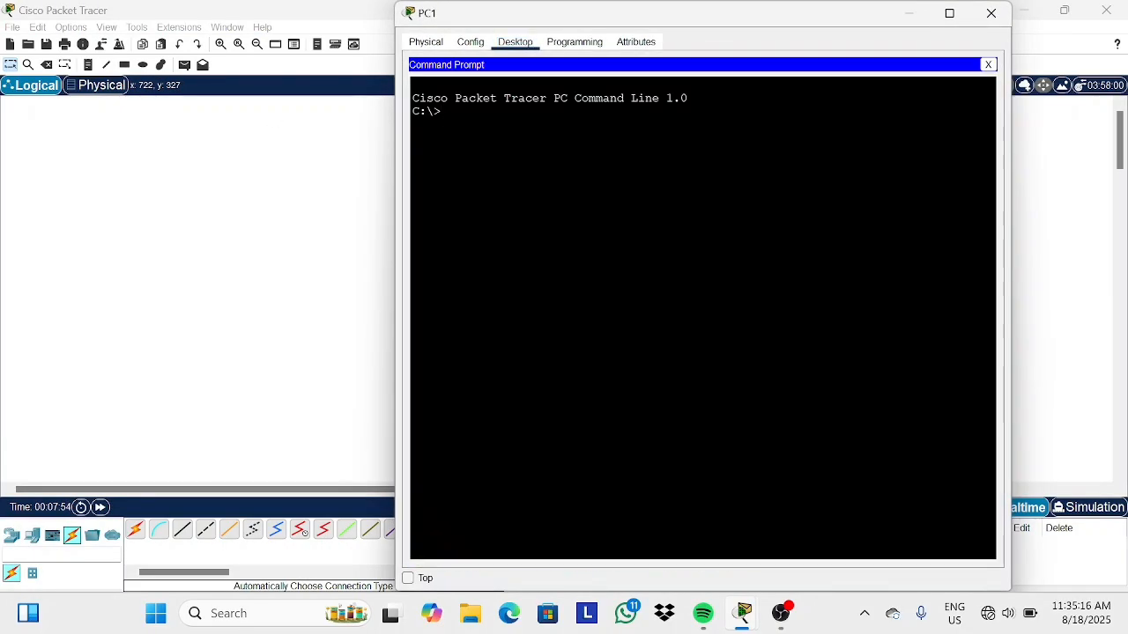
type("ping 20")
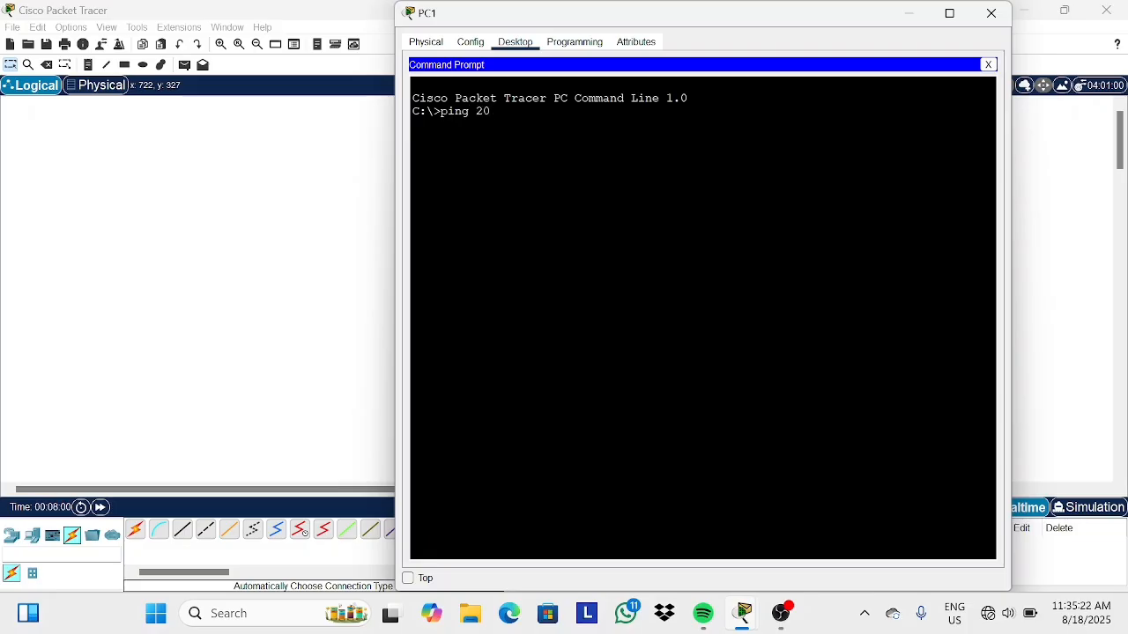
type(".20.20.20")
key("Return")
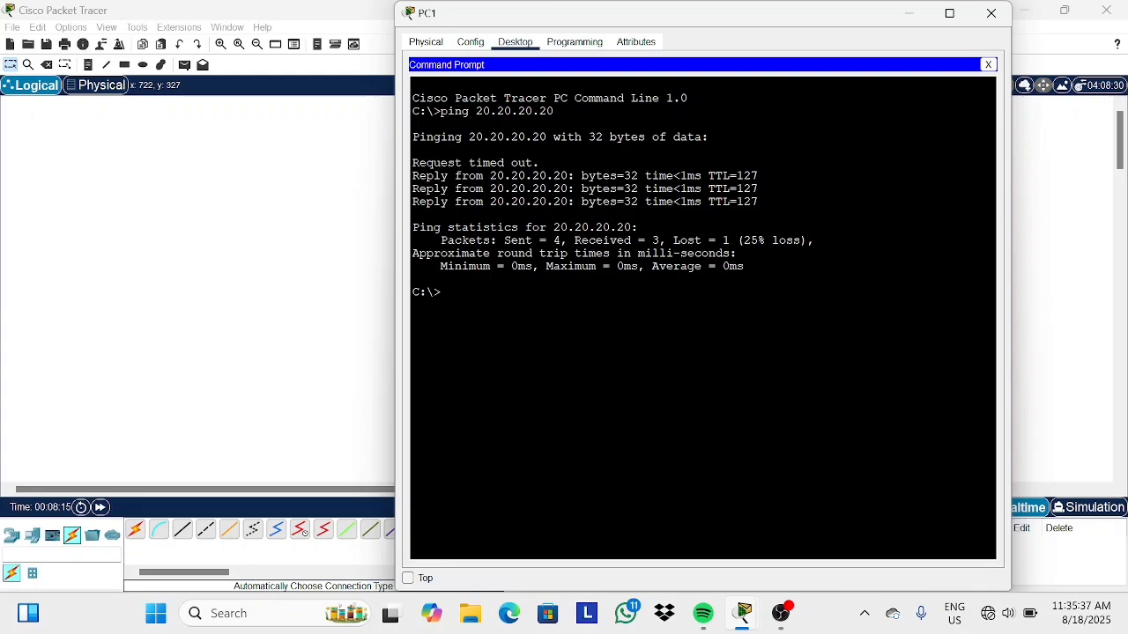
left_click_drag(476, 176, 761, 203)
left_click(761, 203)
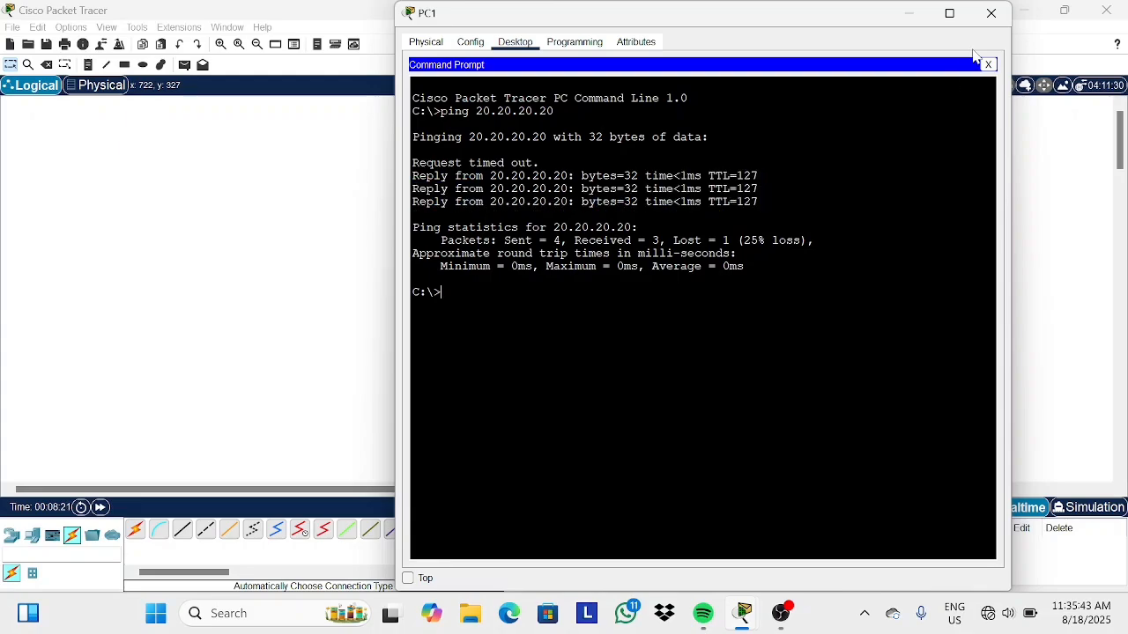
left_click(991, 13)
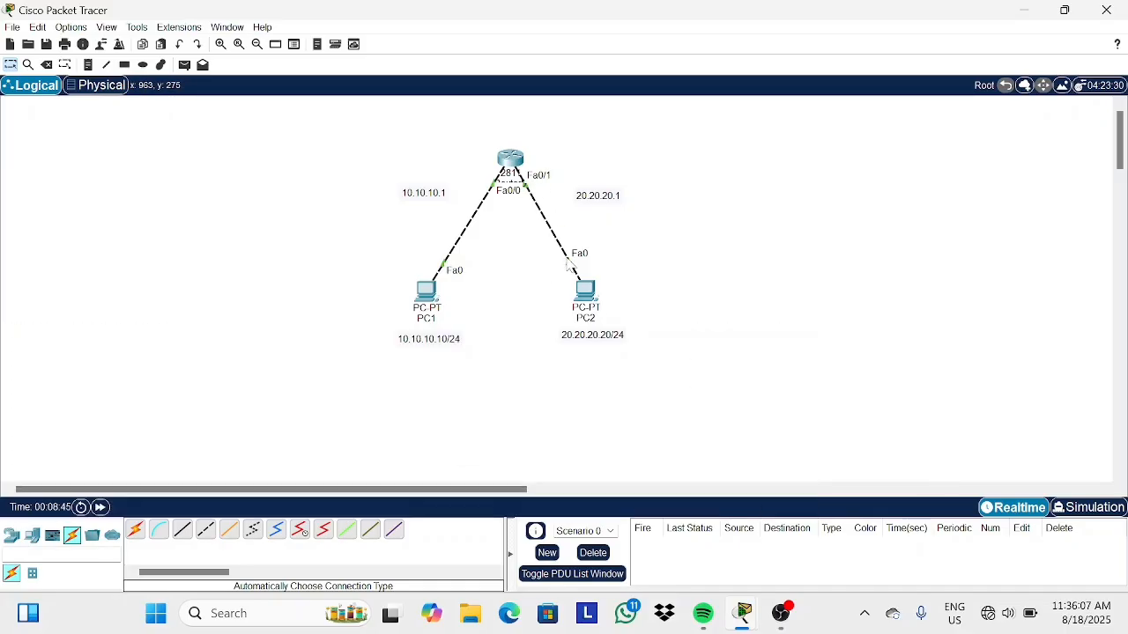
Display the router's routing table with do show ip route and review the configuration output.
left_click(511, 157)
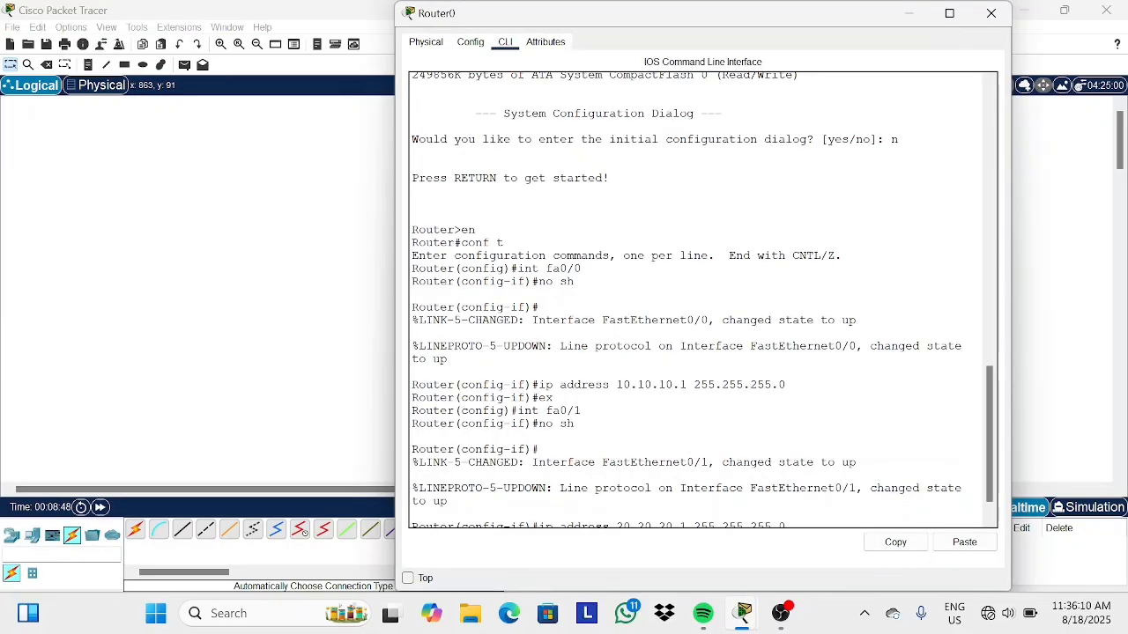
type("do")
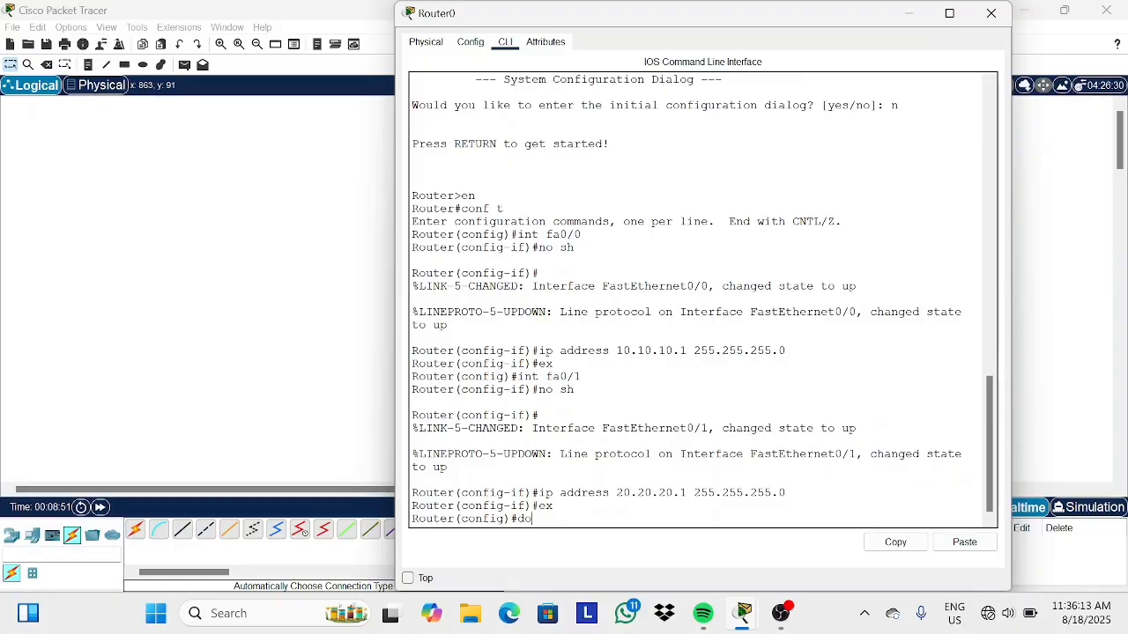
type(" show ip route")
key("Return")
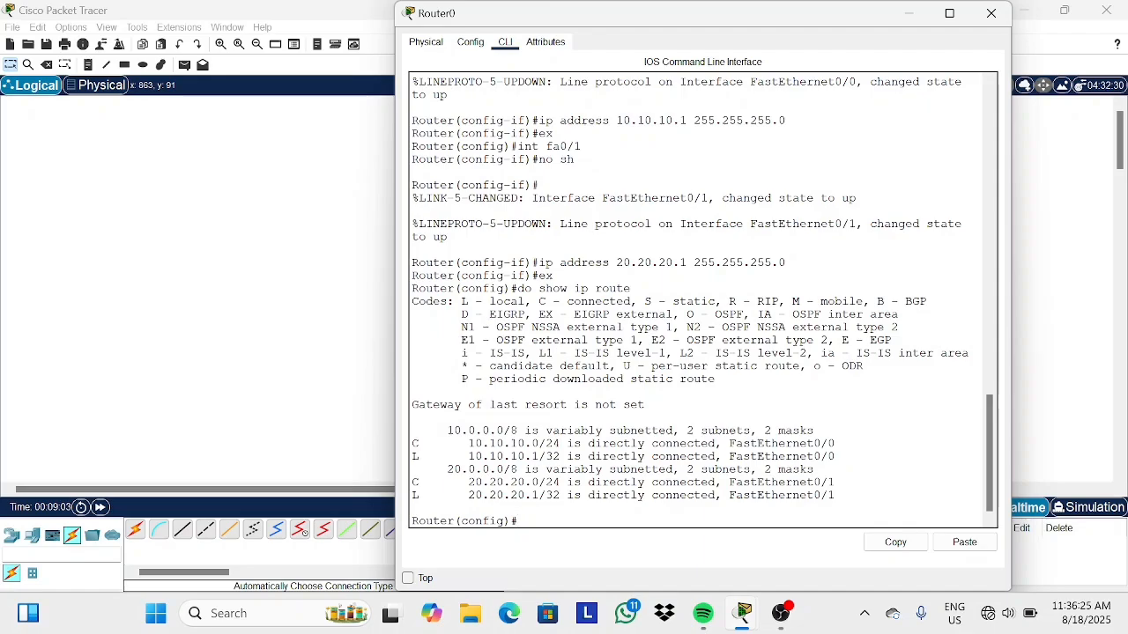
double_click(633, 121)
left_click(637, 302)
left_click_drag(511, 444, 624, 444)
scroll(624, 444, "up", 3)
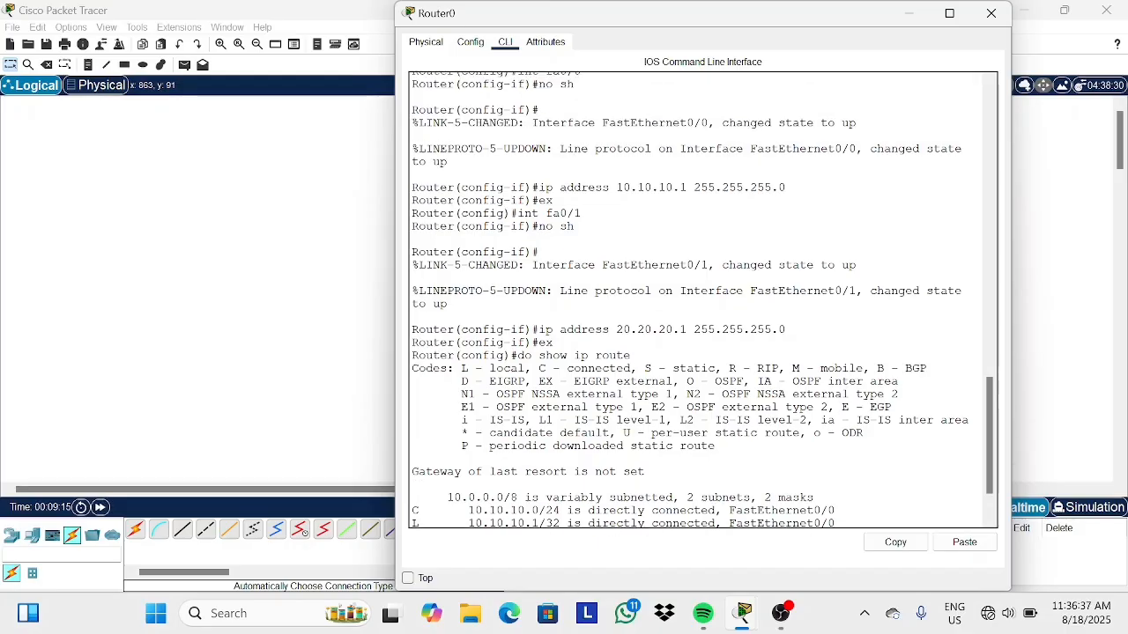
scroll(702, 299, "up", 1)
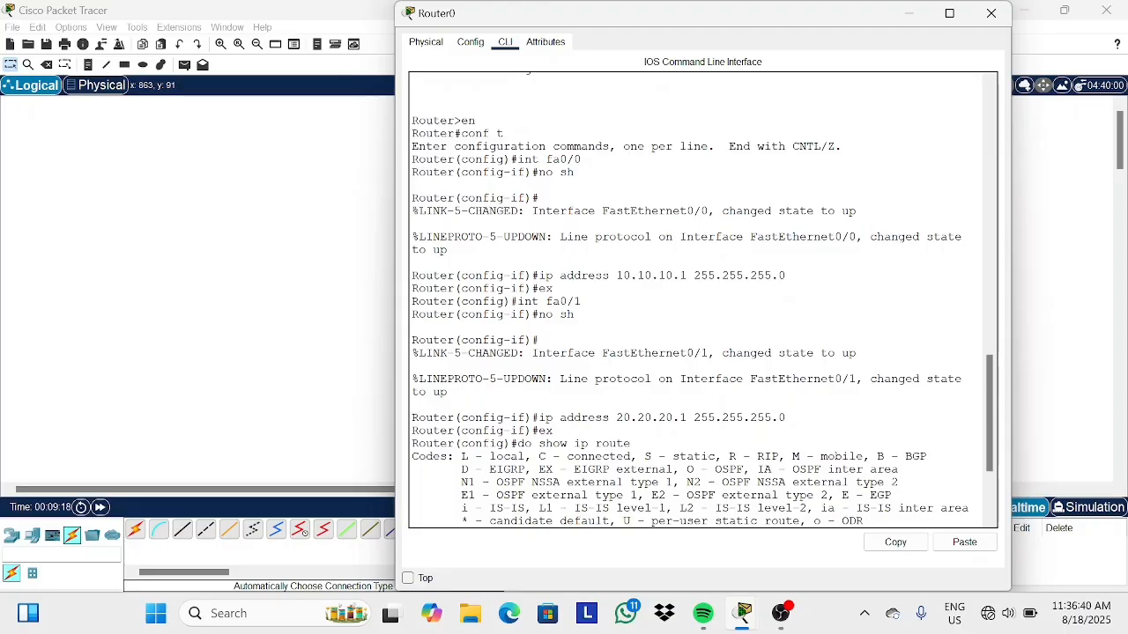
Examine the routing table's connected routes for the 20.20.20.0 network, then minimize the router window.
left_click_drag(638, 418, 687, 418)
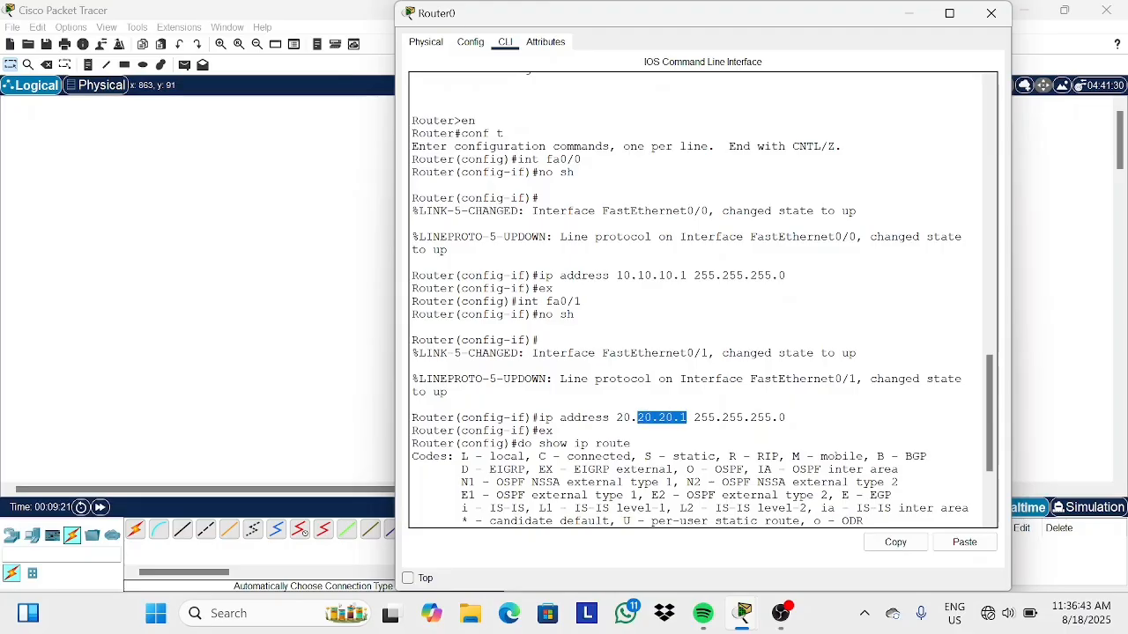
scroll(624, 476, "down", 4)
left_click(623, 492)
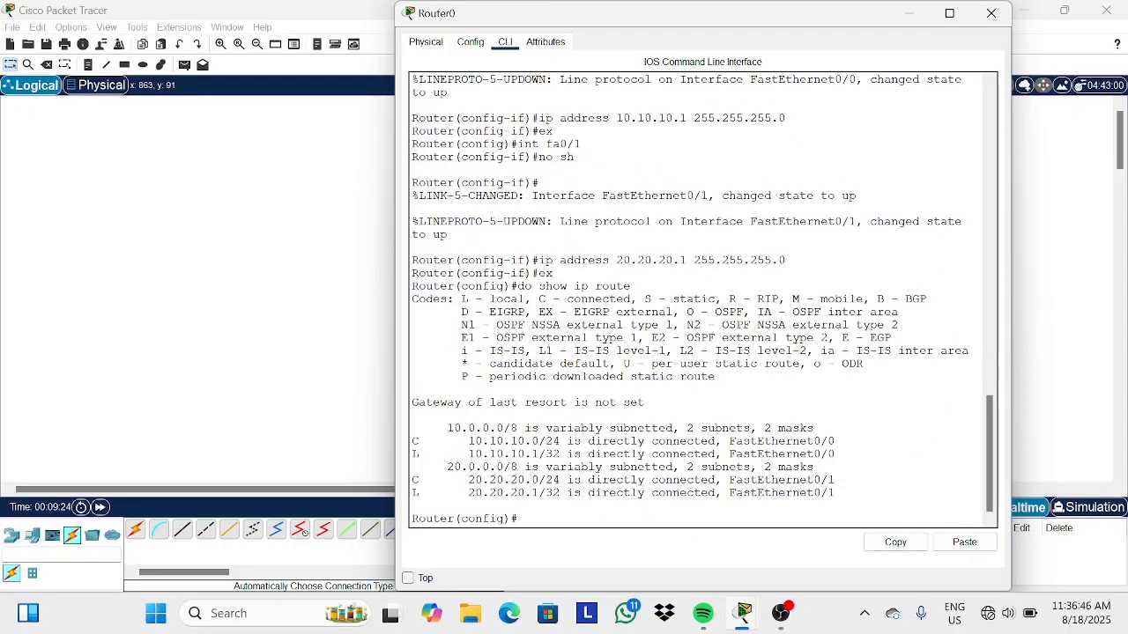
left_click_drag(546, 480, 837, 481)
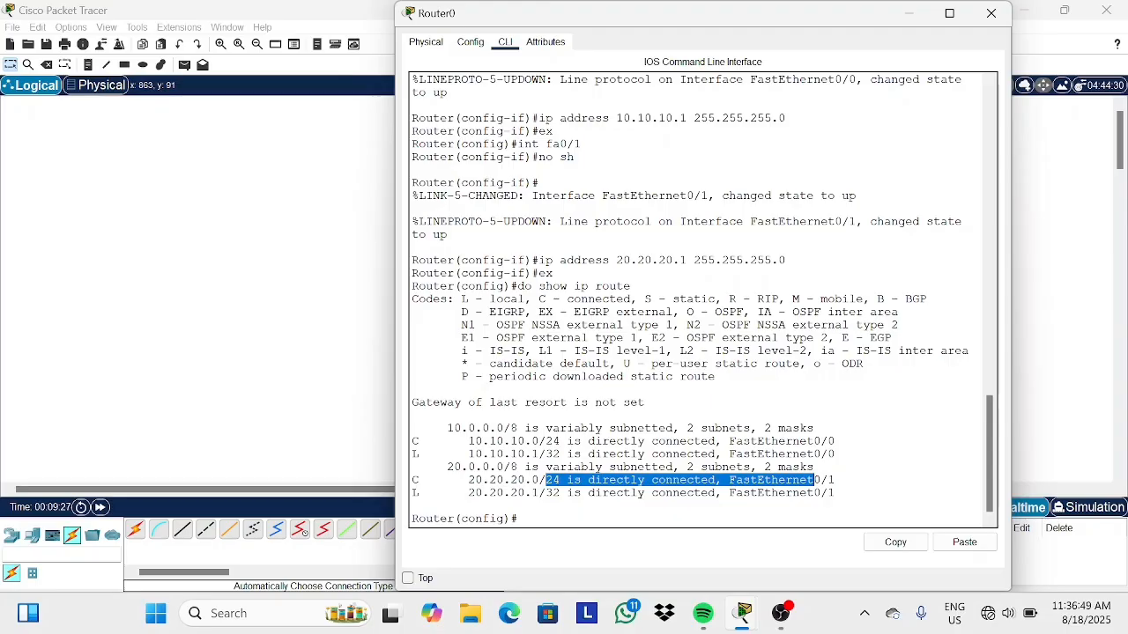
left_click(835, 480)
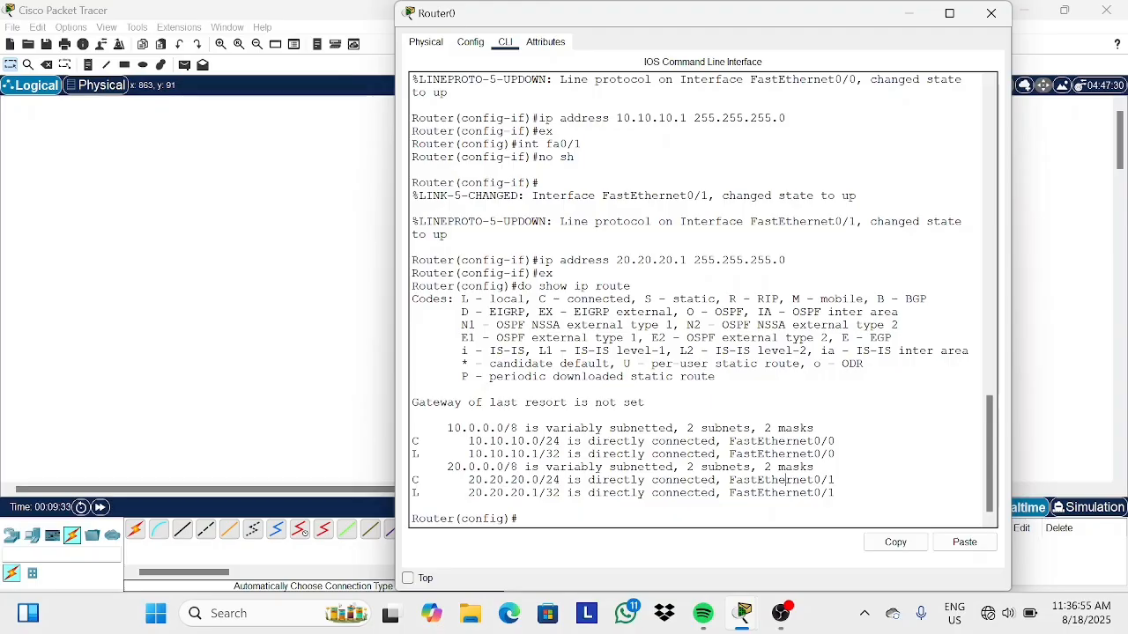
left_click_drag(786, 480, 835, 480)
left_click(835, 480)
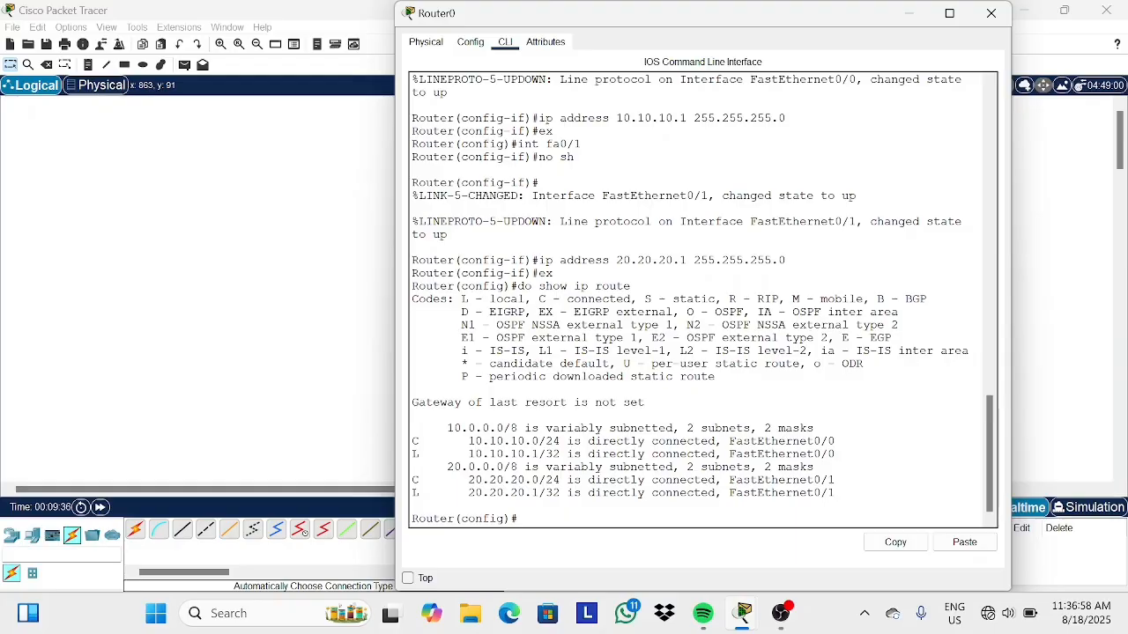
left_click(909, 13)
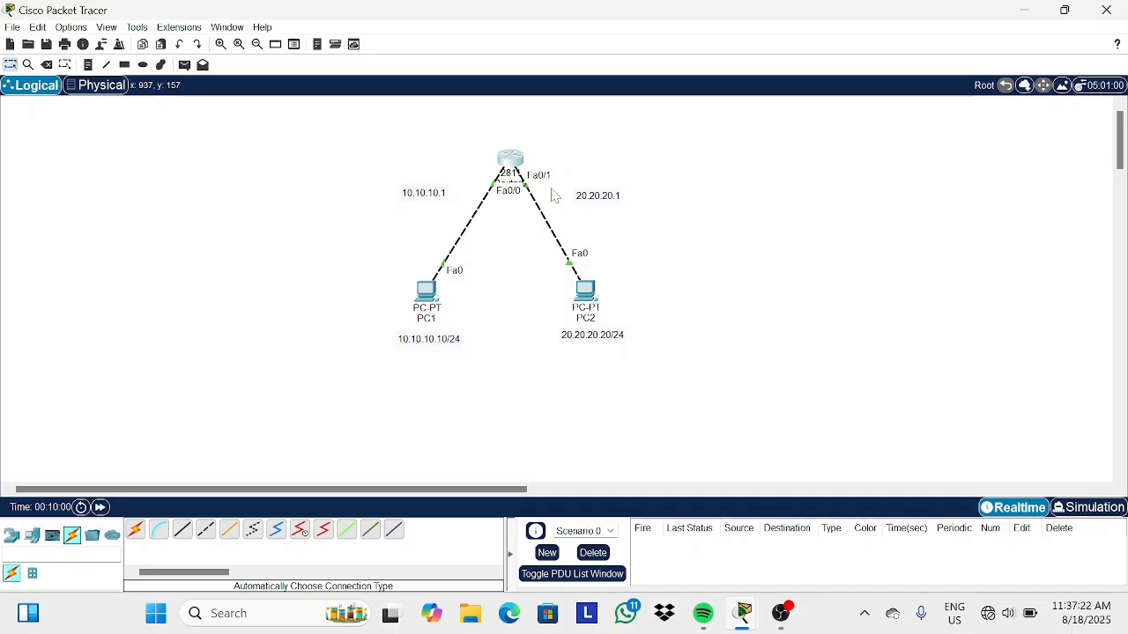
Reopen the router's CLI and examine the connected and local route entries for both networks.
left_click(511, 152)
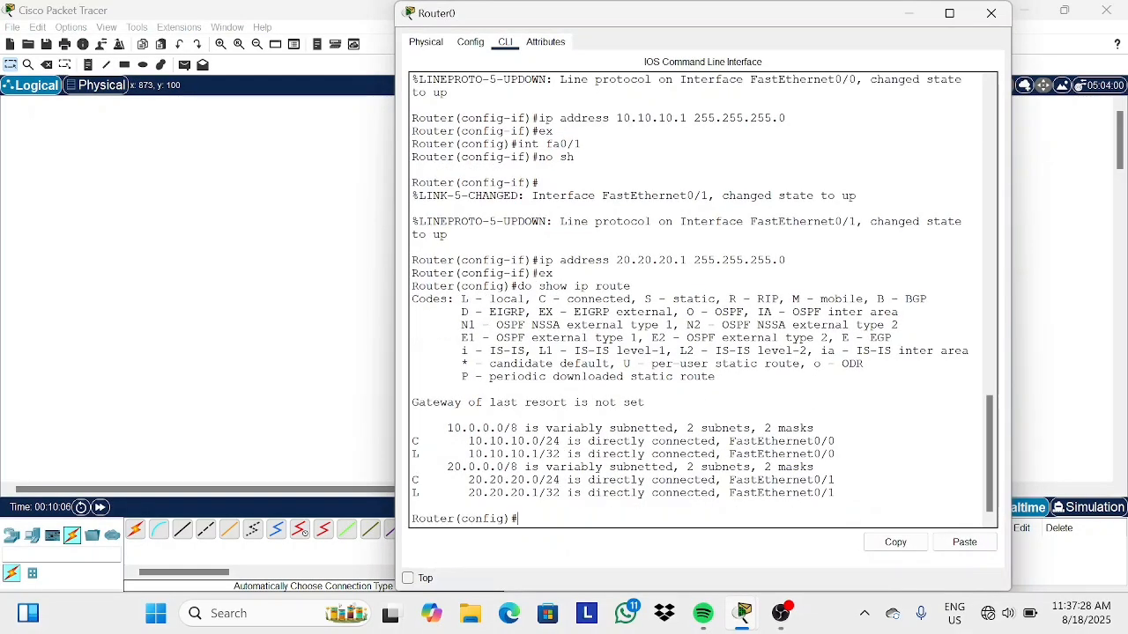
left_click_drag(412, 441, 546, 440)
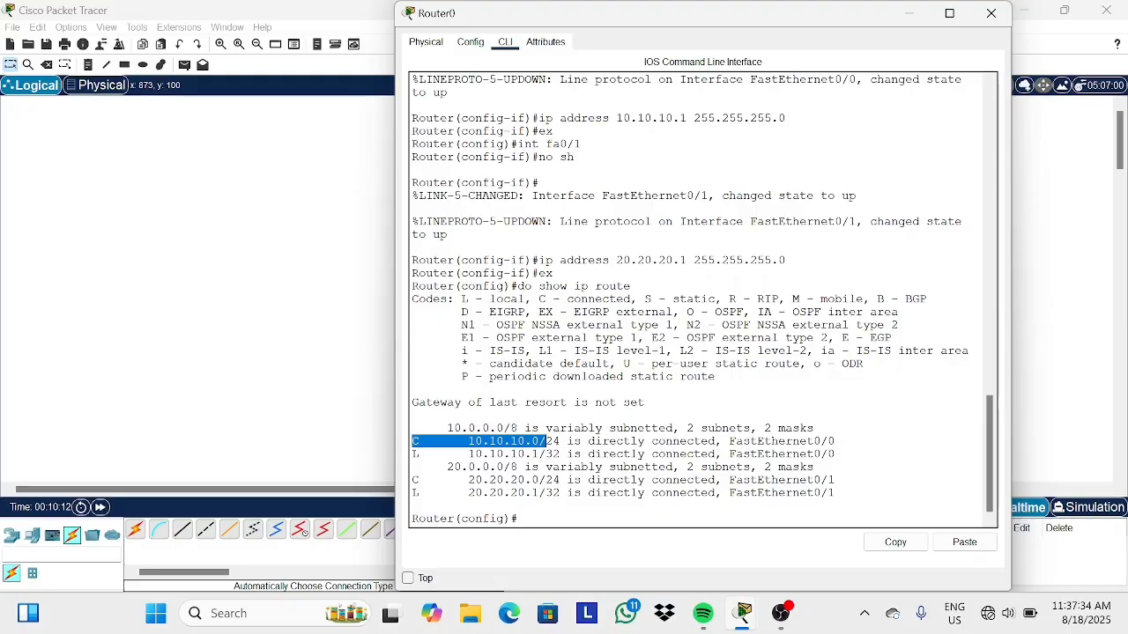
left_click(518, 519)
double_click(598, 300)
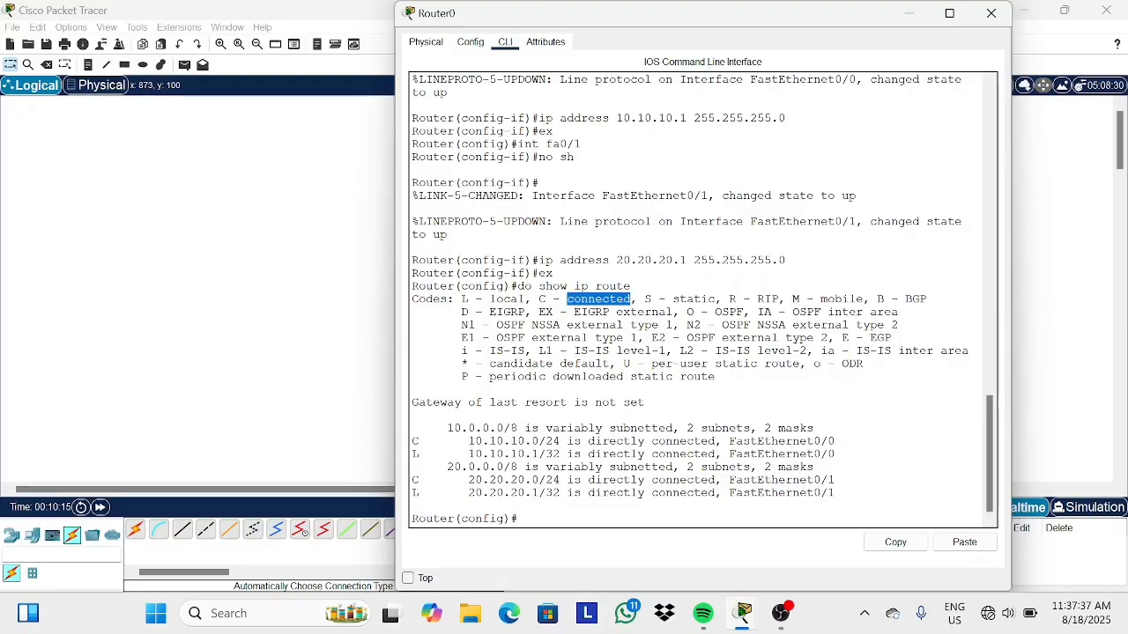
left_click_drag(520, 519, 538, 429)
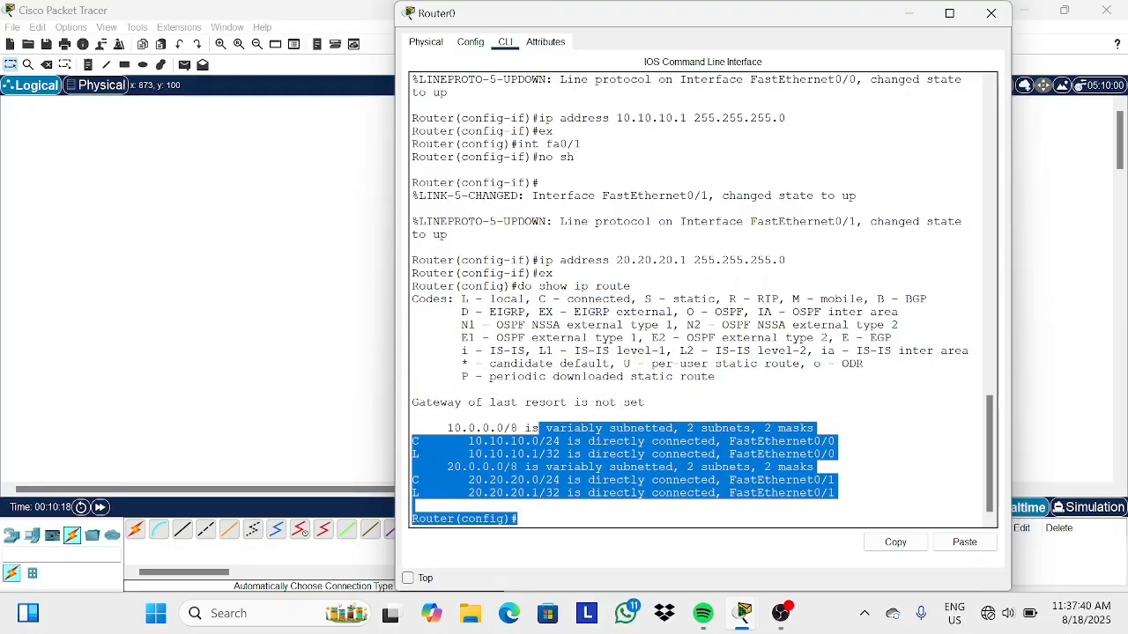
left_click(518, 519)
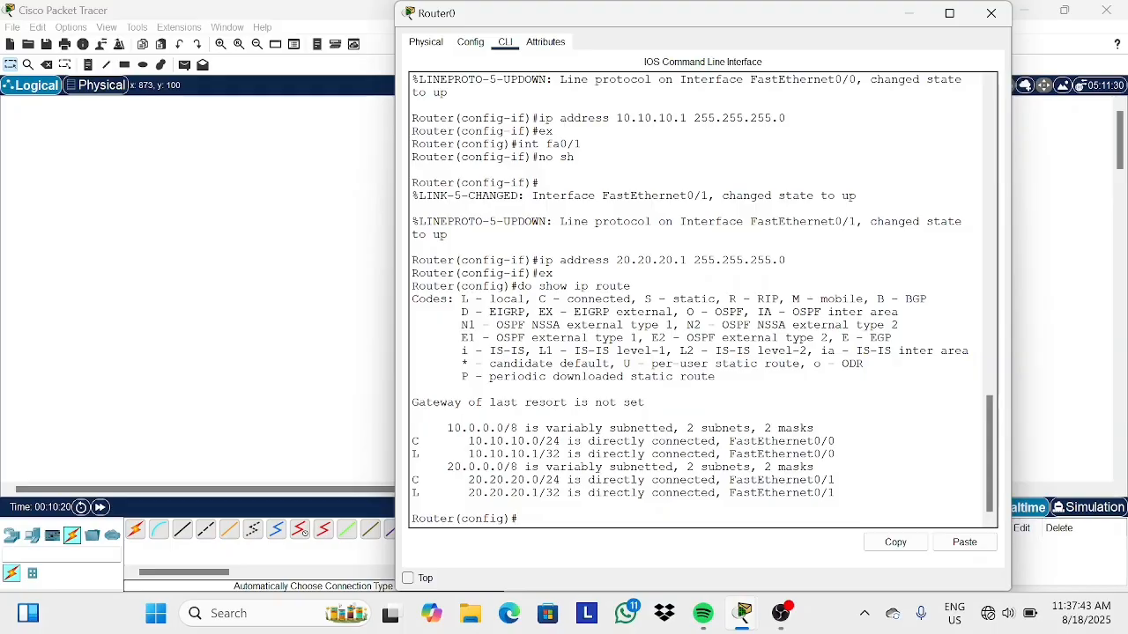
left_click(910, 14)
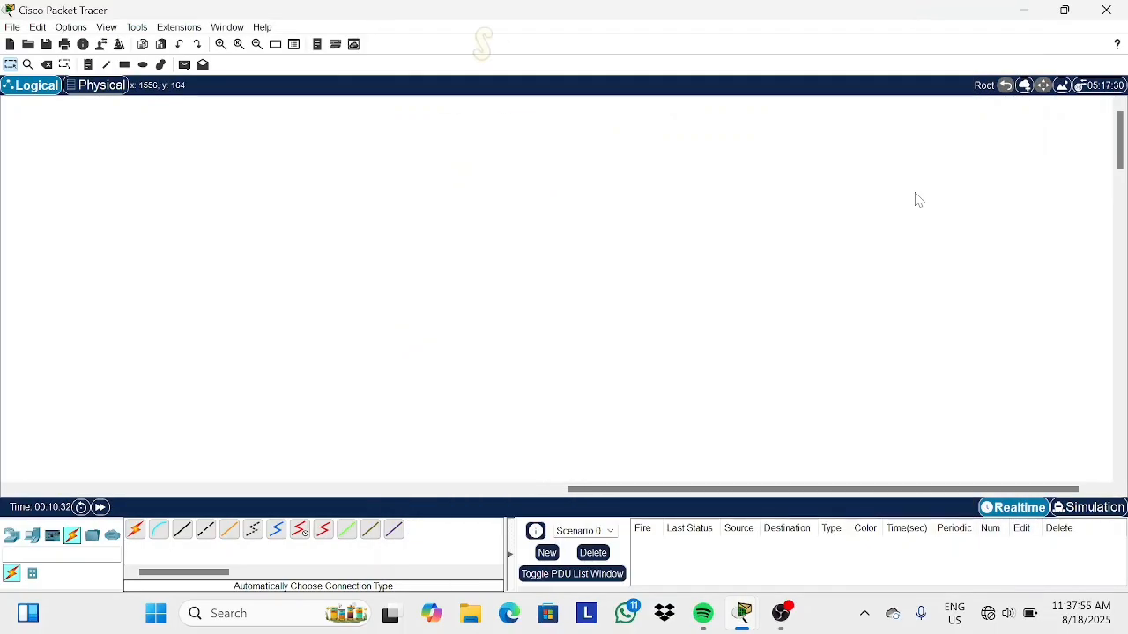
Place a 2911 router and a 2901 router side by side in an empty area of the workspace.
left_click(36, 539)
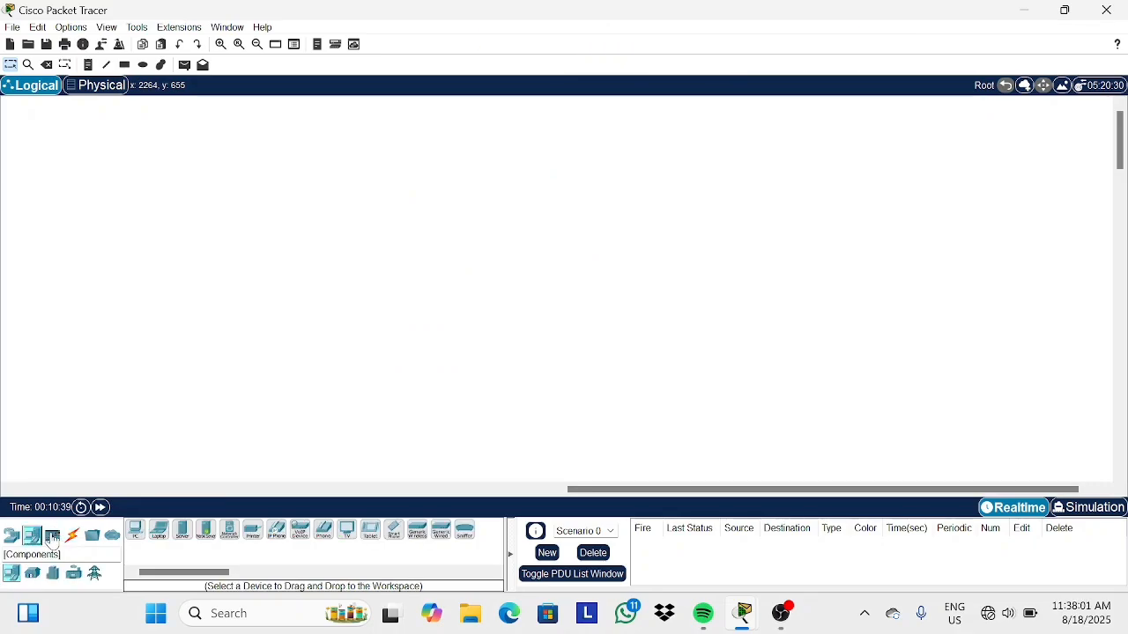
left_click(53, 534)
left_click(35, 540)
left_click(11, 536)
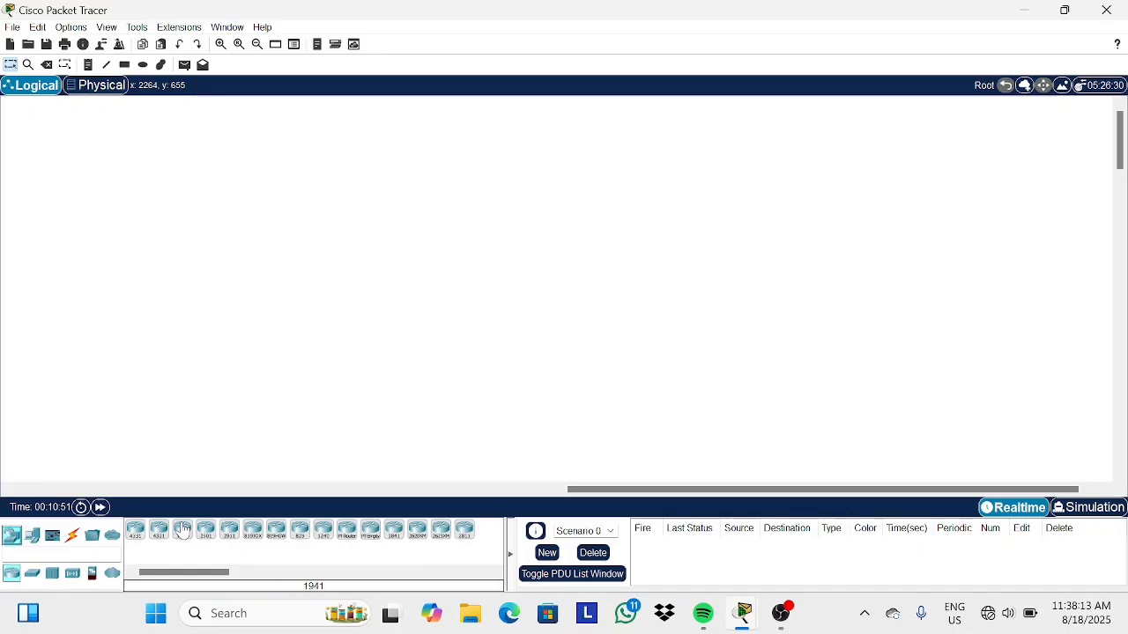
left_click(228, 533)
left_click(363, 200)
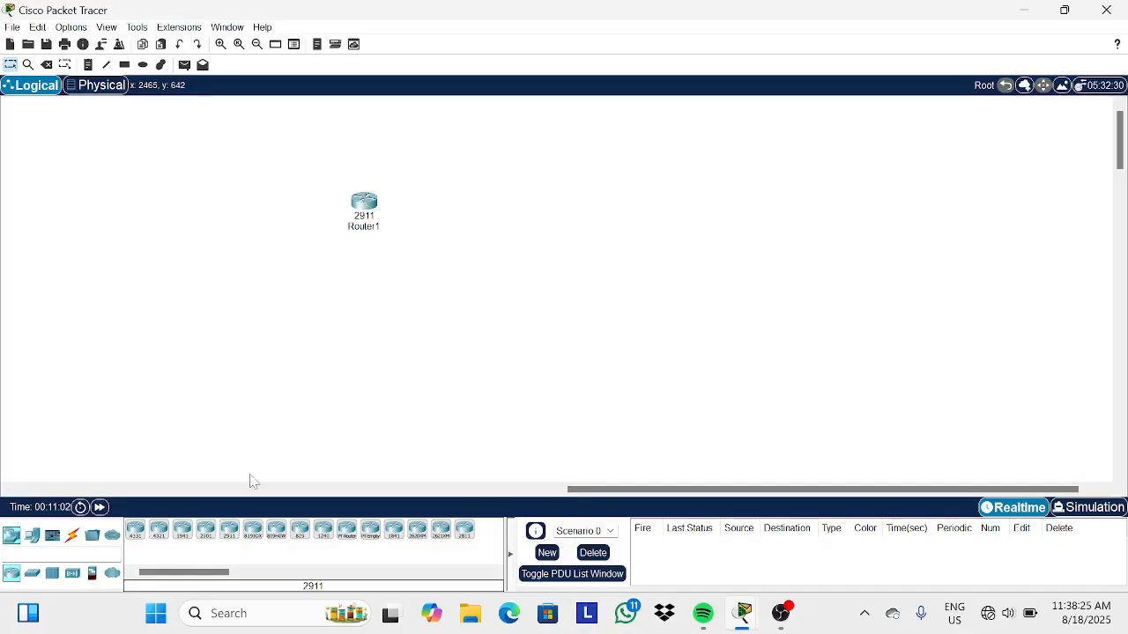
left_click(206, 531)
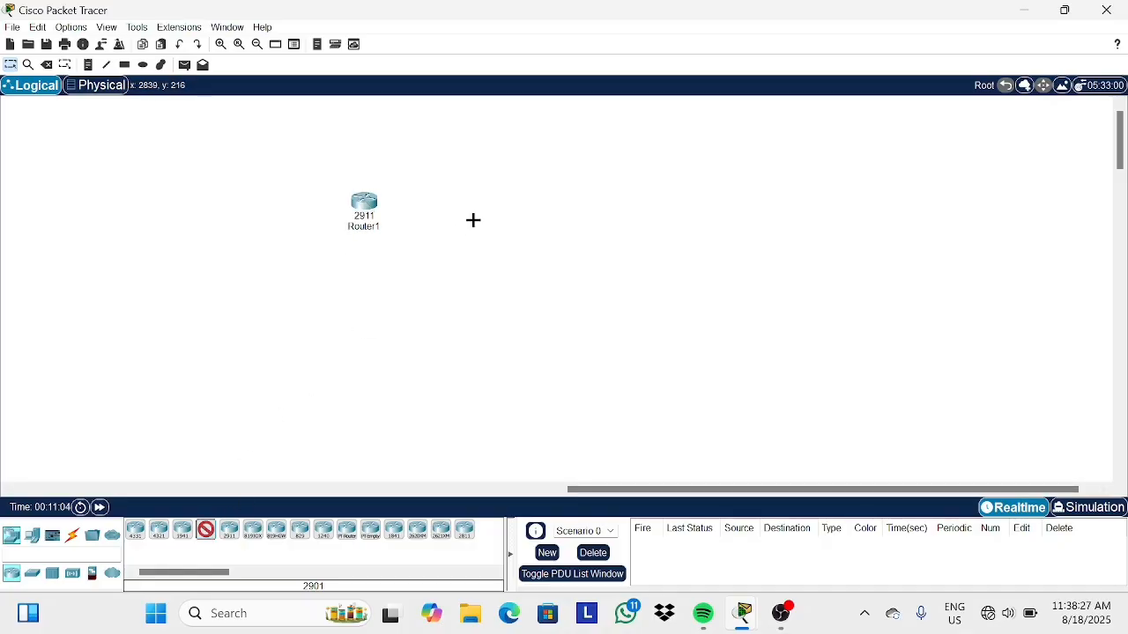
left_click(530, 199)
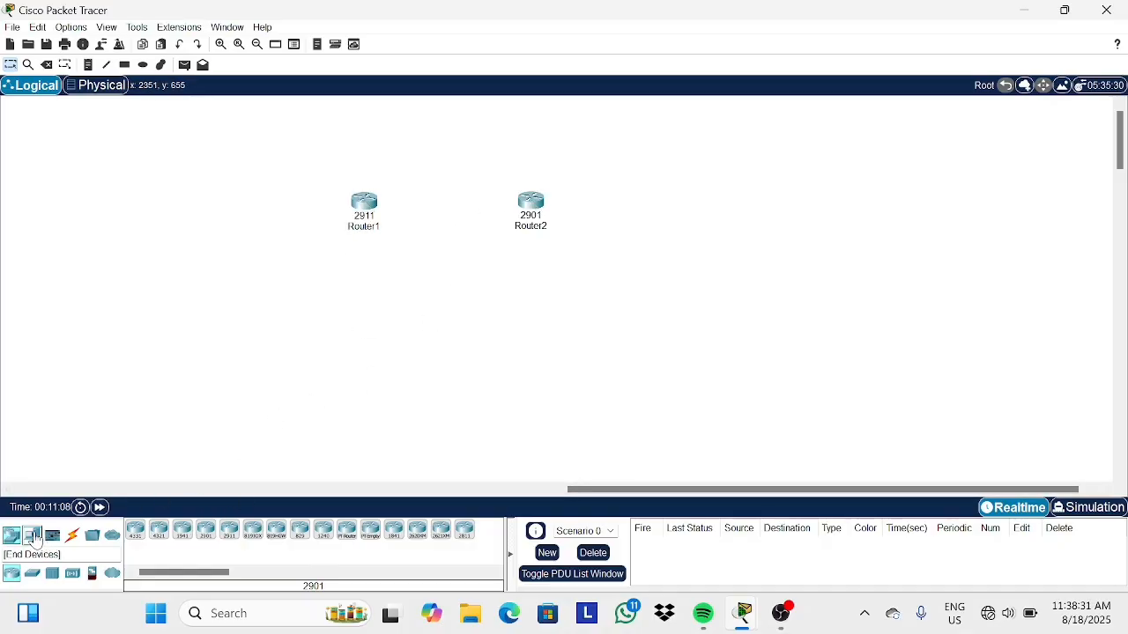
Add two generic PCs below the routers, one under each router.
left_click(32, 535)
left_click(135, 529)
left_click(360, 327)
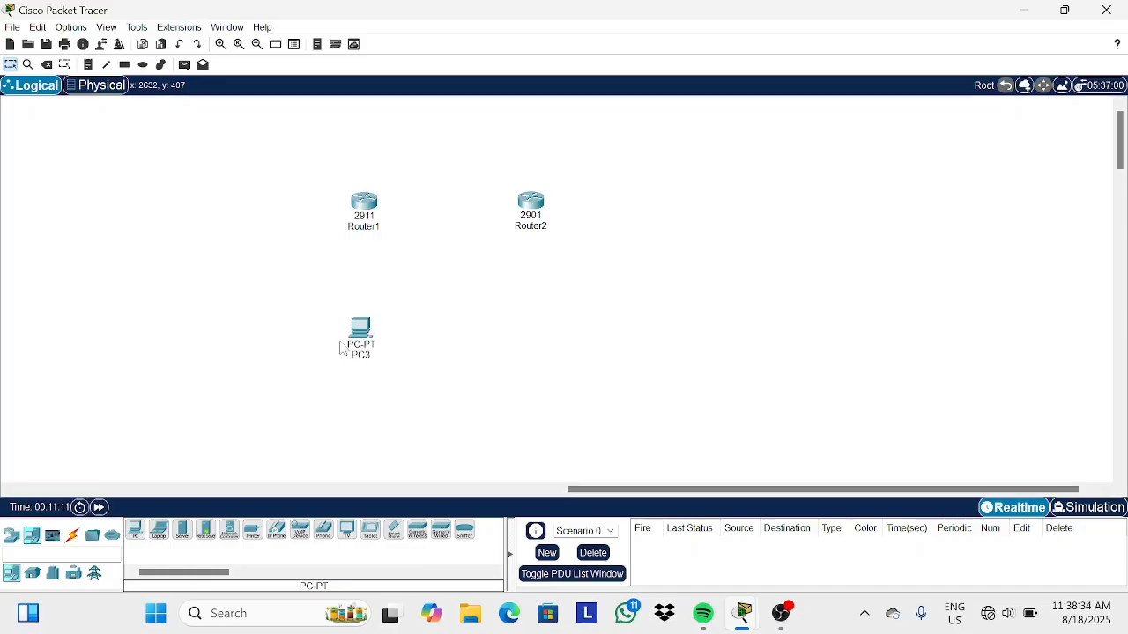
left_click(537, 339)
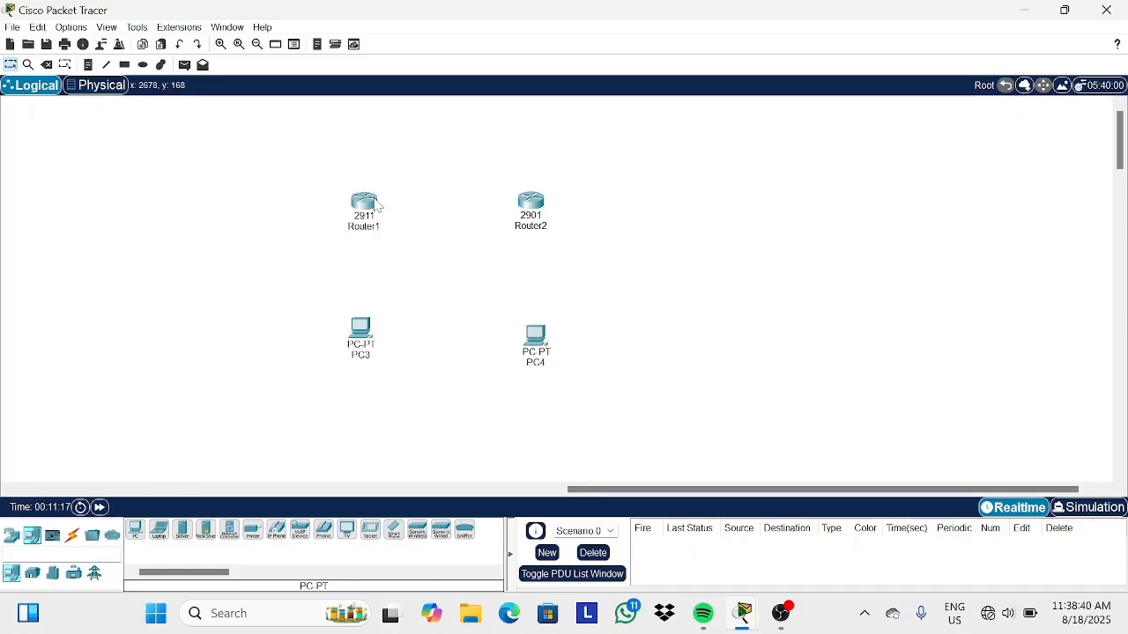
left_click_drag(361, 333, 358, 343)
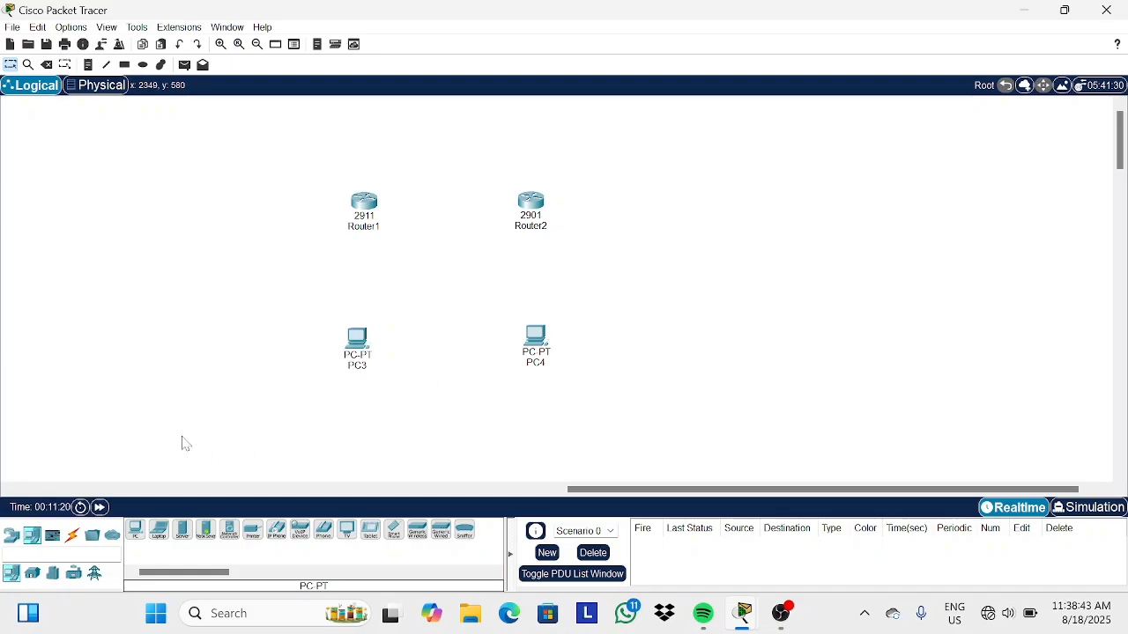
Cable Router1 to the left PC, Router1 to Router2, and Router2 to the right PC with automatic connections.
left_click(72, 535)
left_click(137, 532)
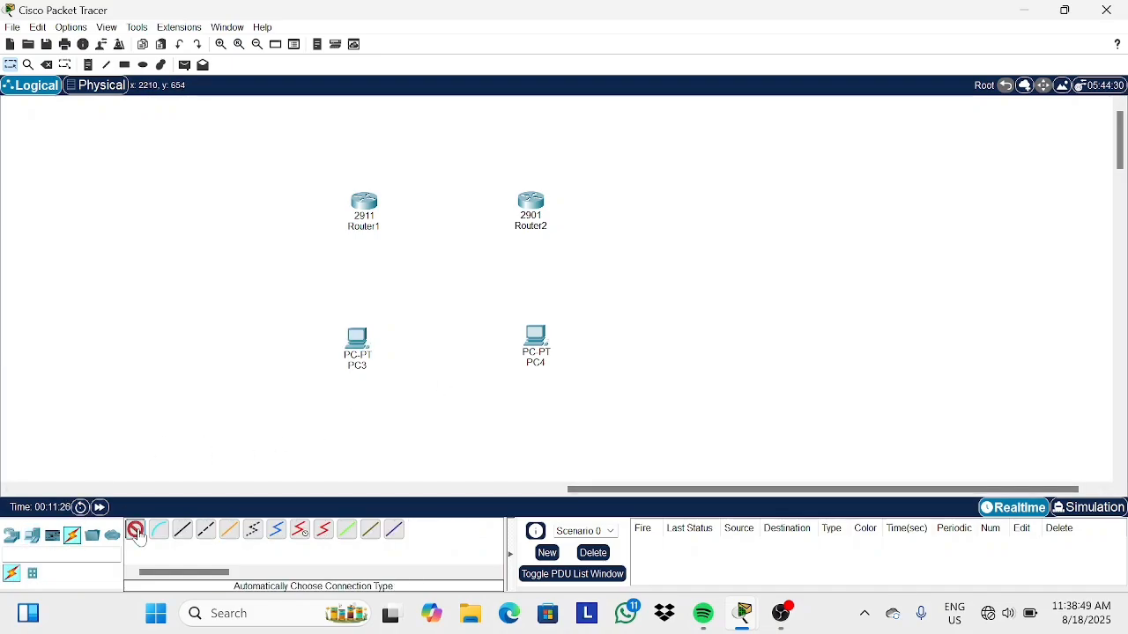
left_click(379, 201)
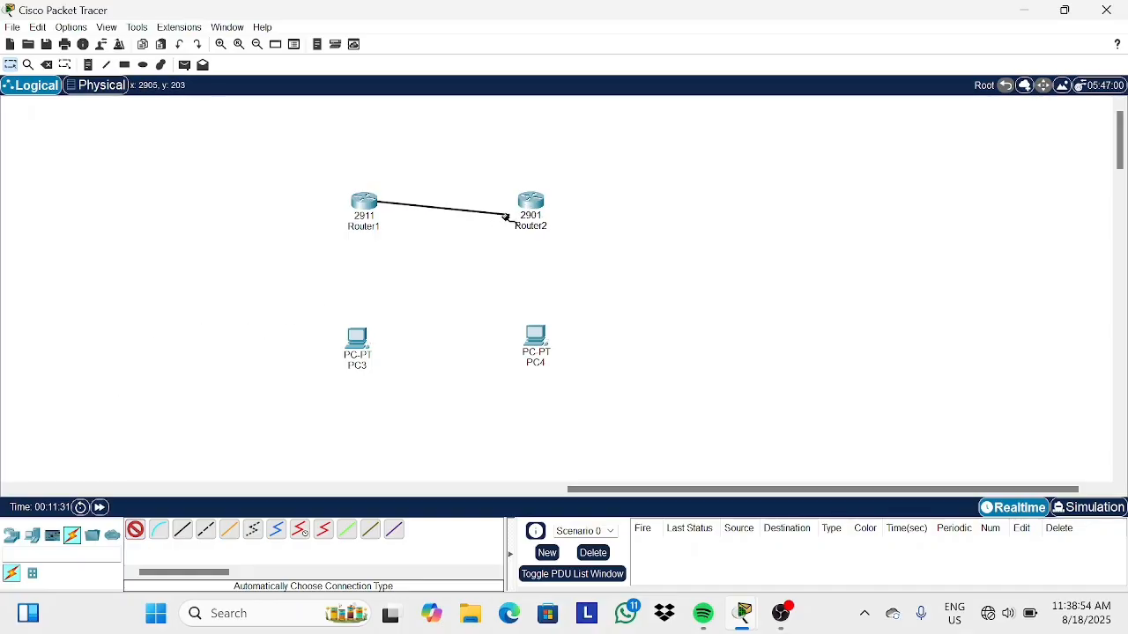
left_click(358, 340)
left_click(135, 529)
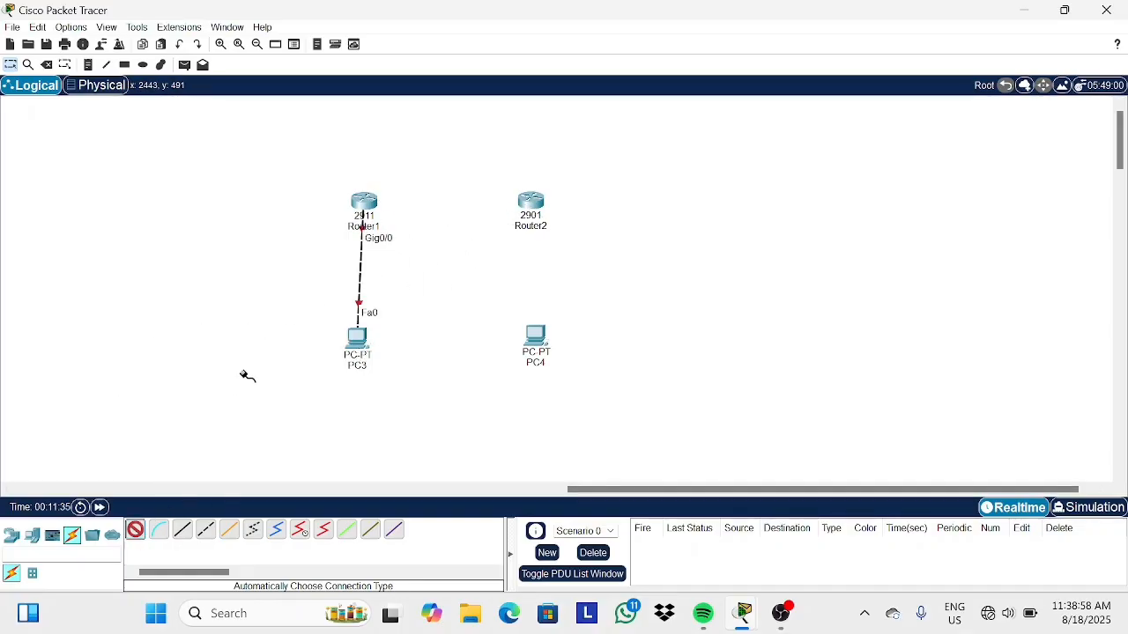
left_click(363, 201)
left_click(530, 201)
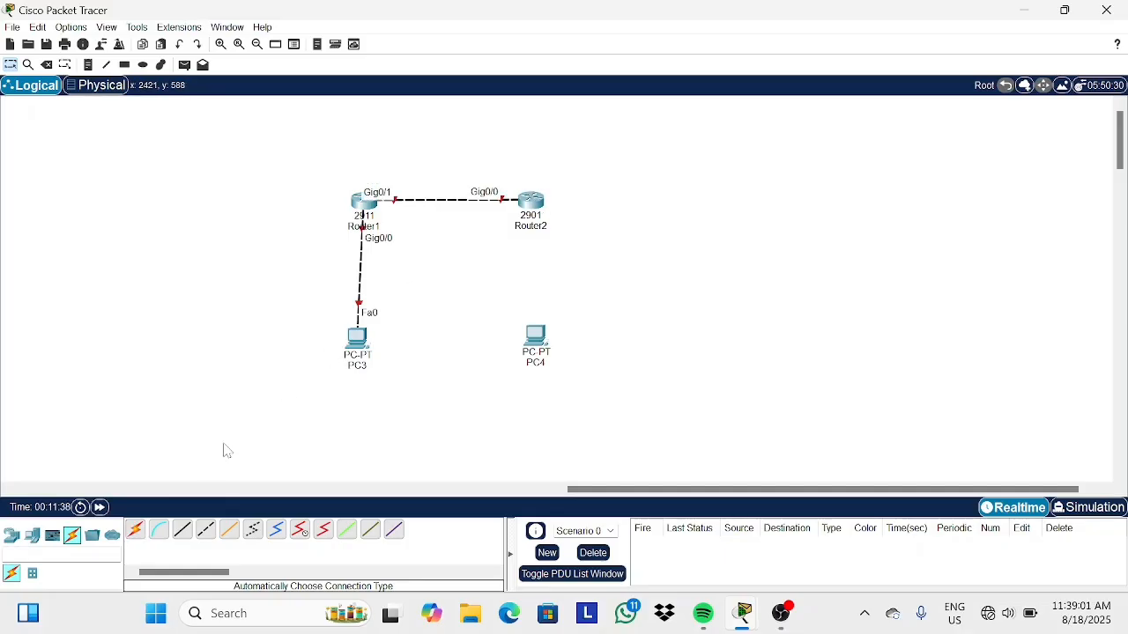
left_click(531, 201)
left_click(534, 339)
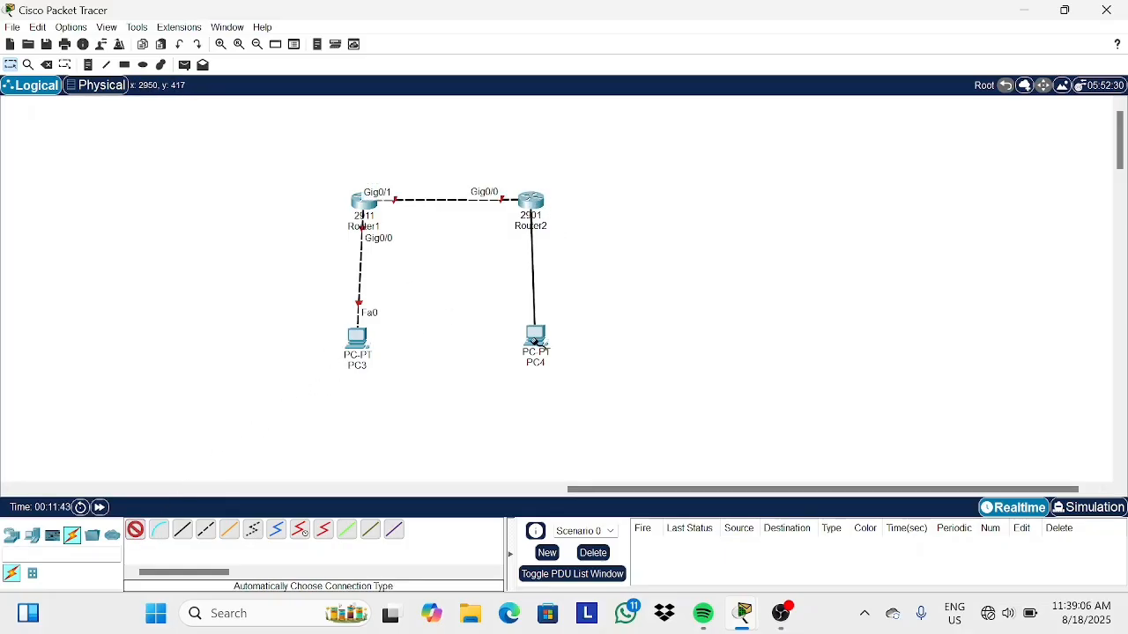
Rename the two PCs as PC 1 and PC 2.
left_click(355, 365)
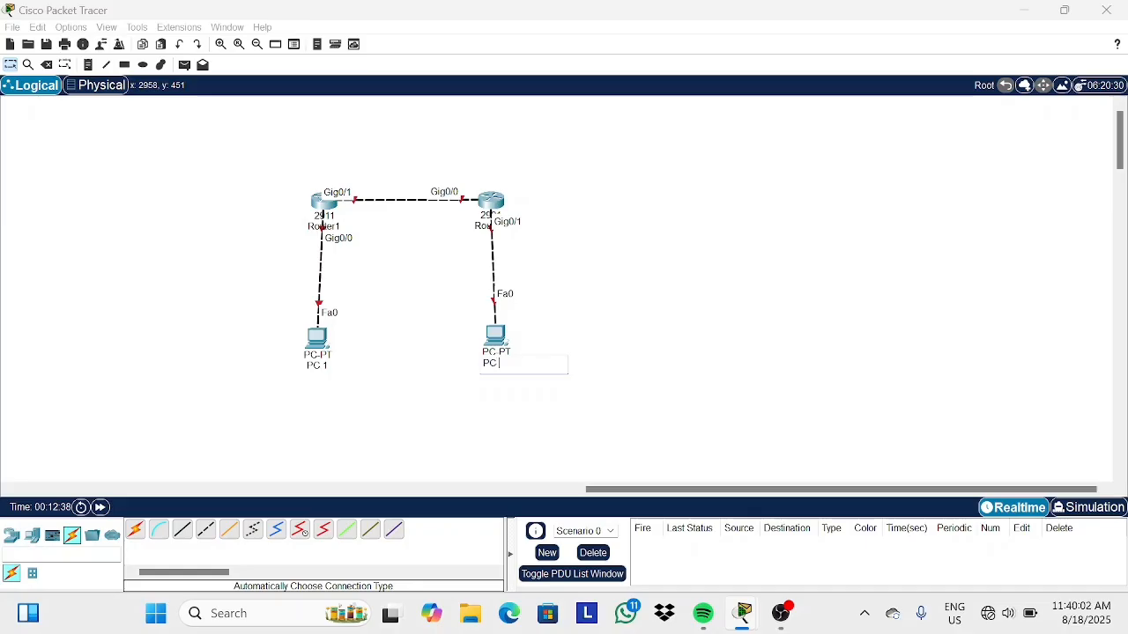
left_click(587, 396)
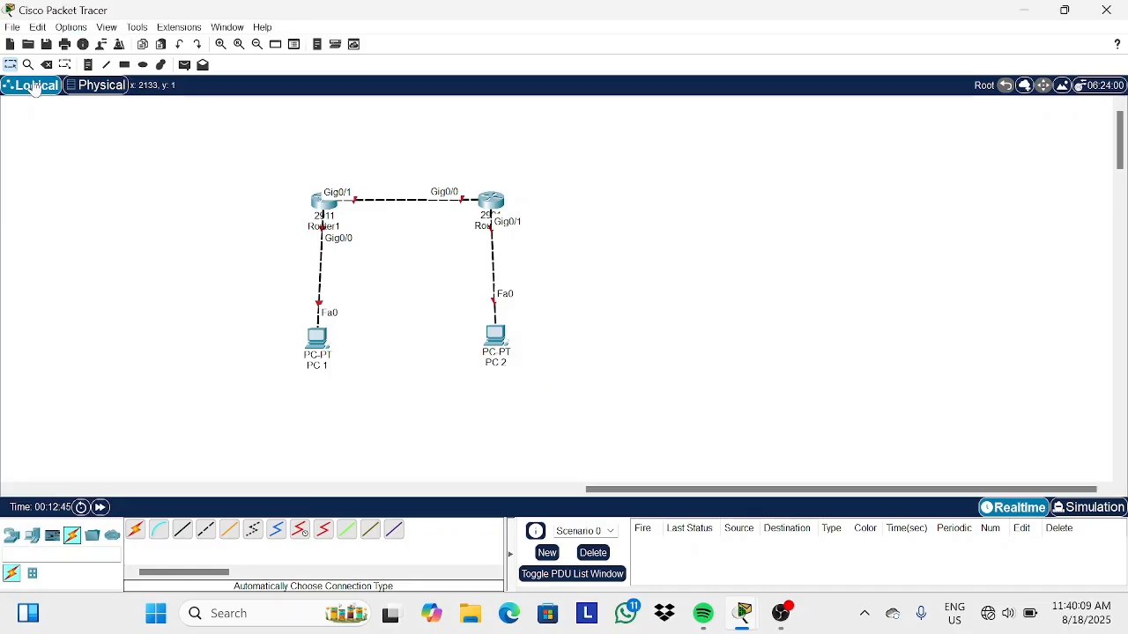
Add a note reading 192.168.1.10/24 below PC 1.
left_click(88, 65)
left_click(299, 392)
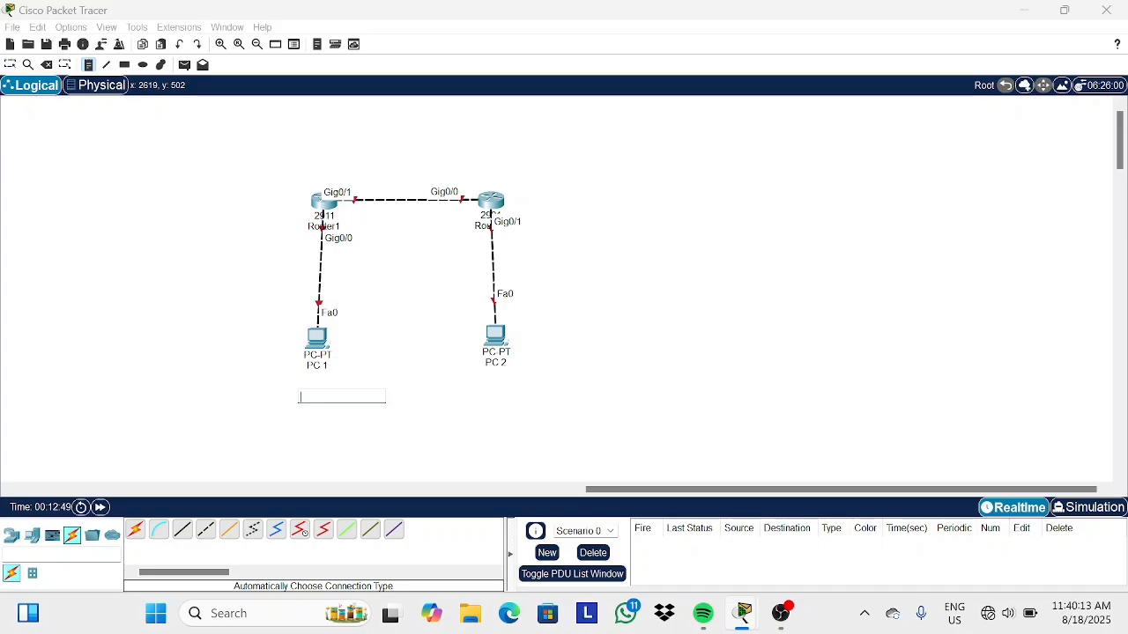
type("192.168.1")
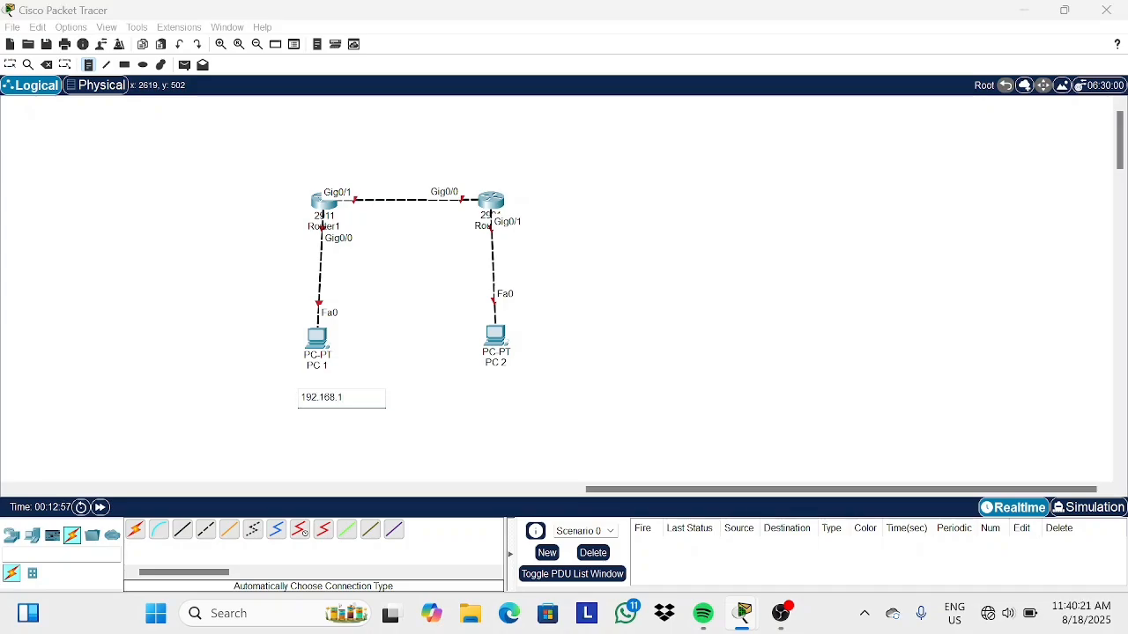
type(".10/24")
Add a note reading 192.168.2.10/24 below PC 2.
left_click(487, 391)
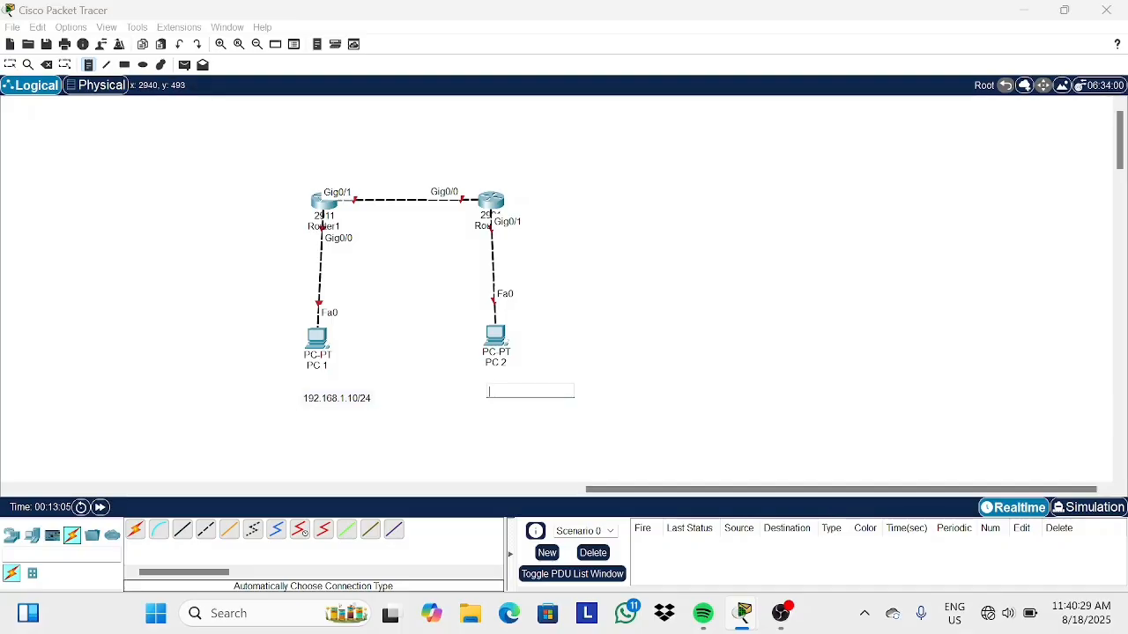
type("192.168.2")
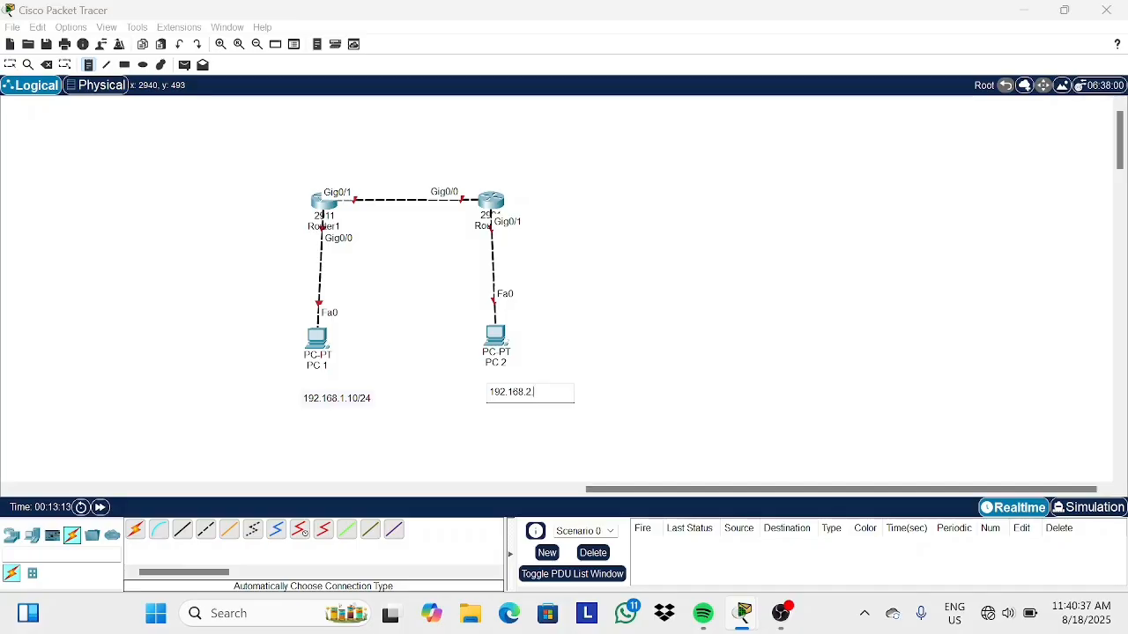
type(".10/24")
Add a note reading 192.168.1.1 beside Router1 near its Gig0/0 interface.
left_click(243, 223)
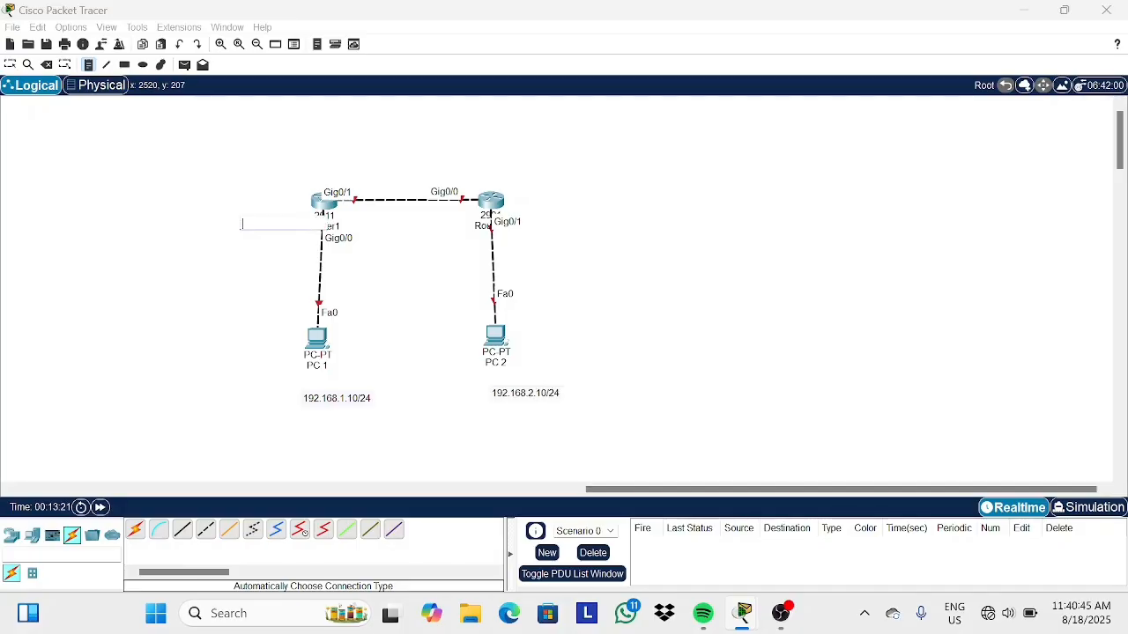
type("192.168.1.1")
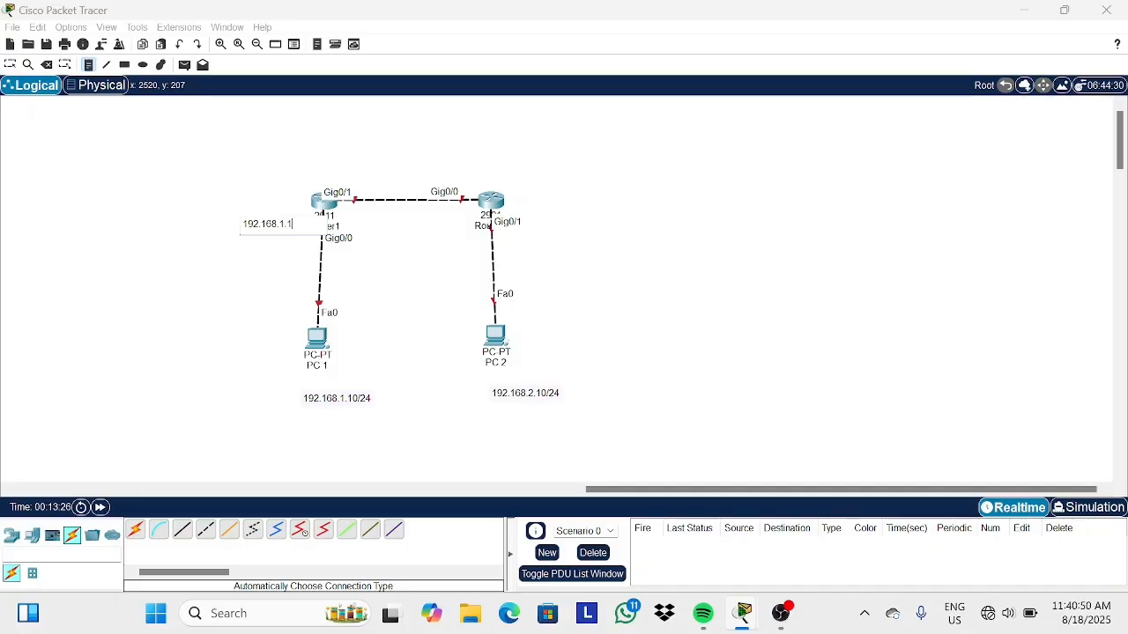
left_click(11, 65)
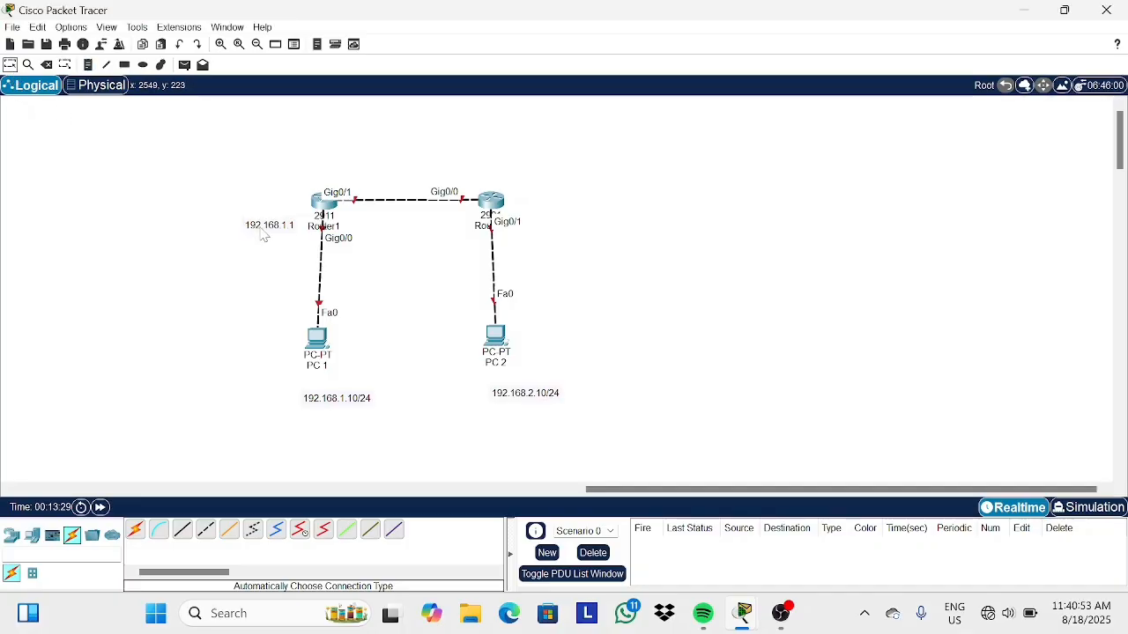
left_click_drag(259, 227, 259, 227)
Add a note reading 192.168.2.1 beside Router2 near its Gig0/1 interface.
left_click(89, 66)
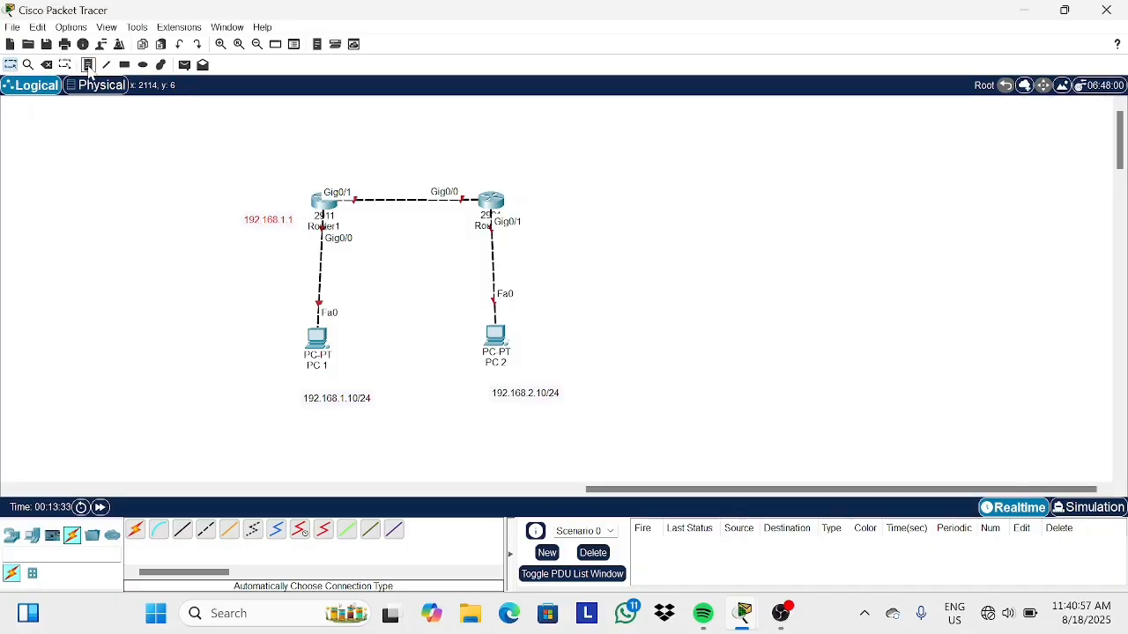
left_click(548, 209)
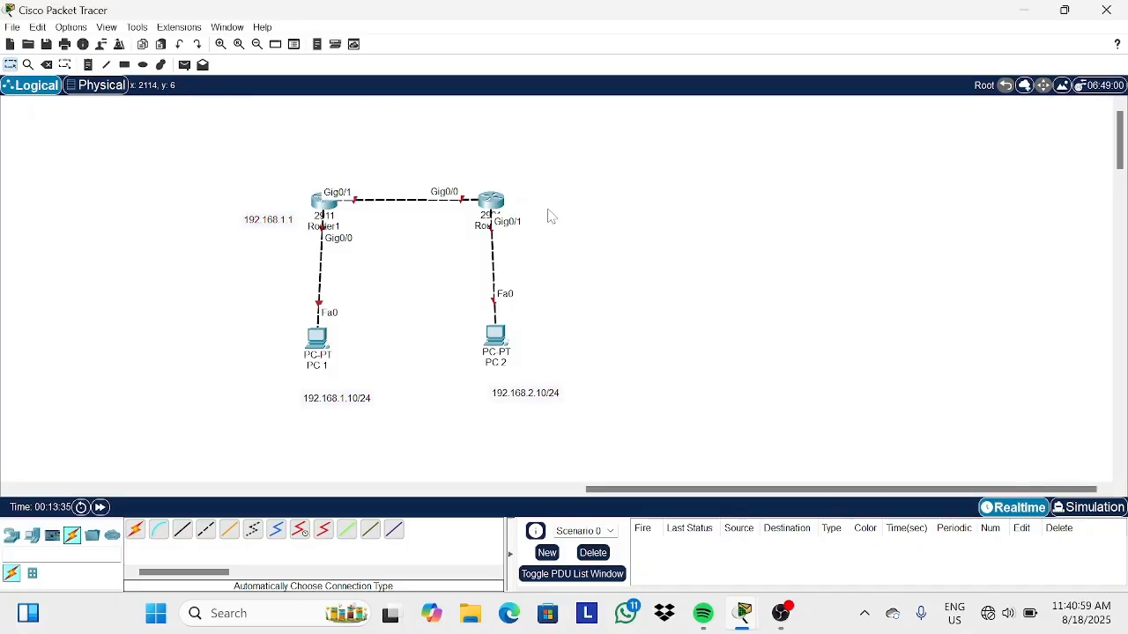
left_click(89, 65)
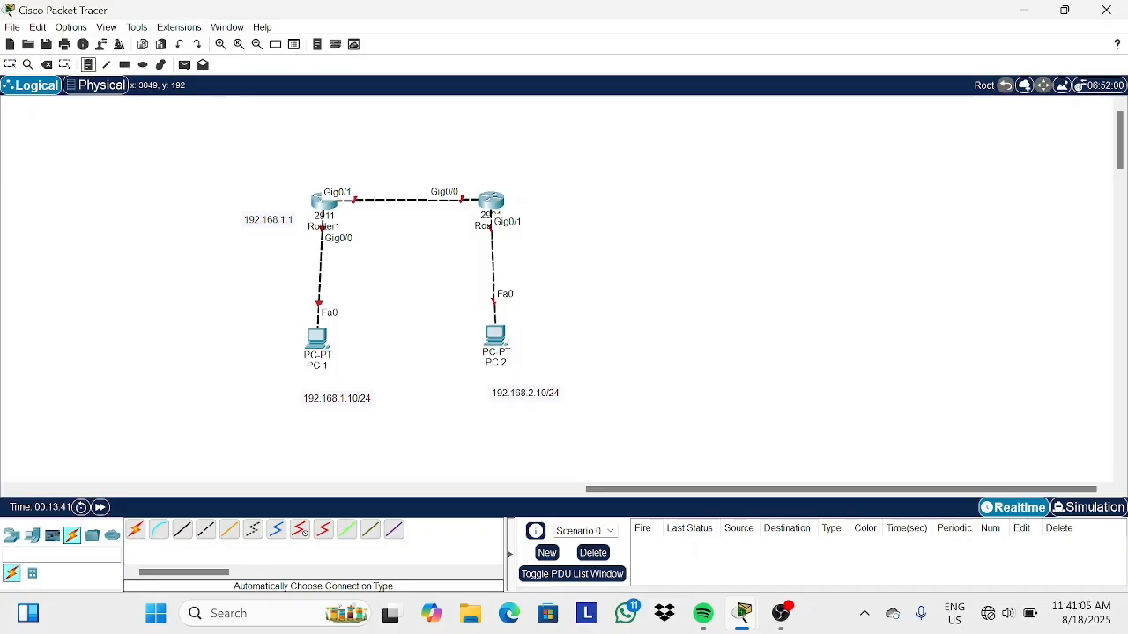
left_click(551, 211)
type("192.168.2.1")
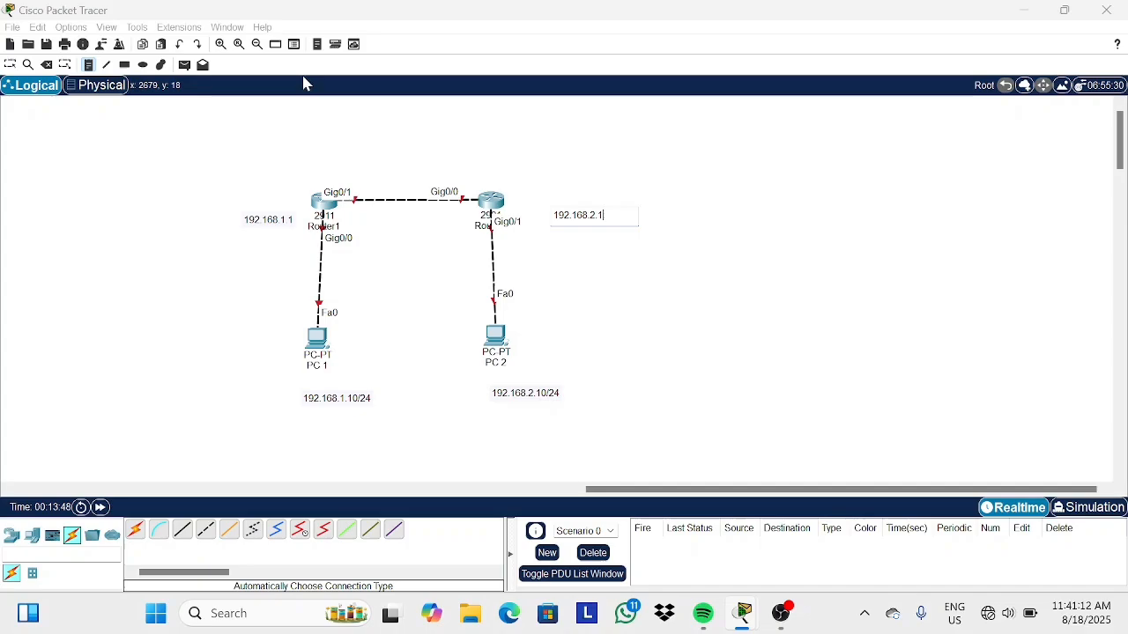
left_click(11, 64)
left_click(586, 218)
left_click_drag(588, 220, 567, 227)
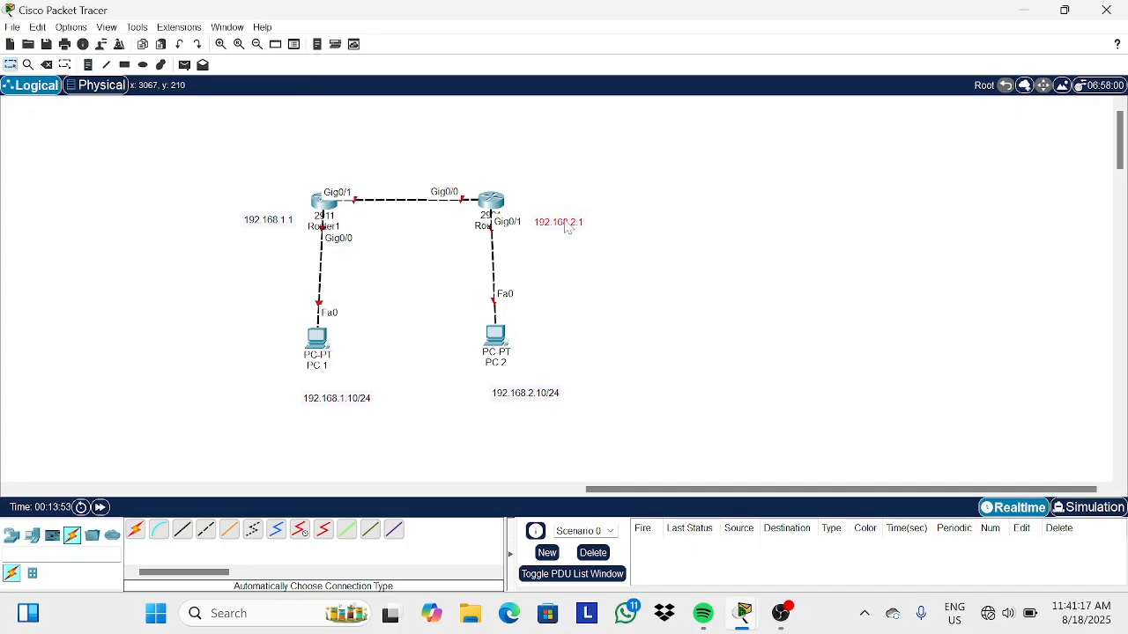
Add a note reading 10.10.10.1/24 above Router1's Gig0/1 interface.
left_click(88, 65)
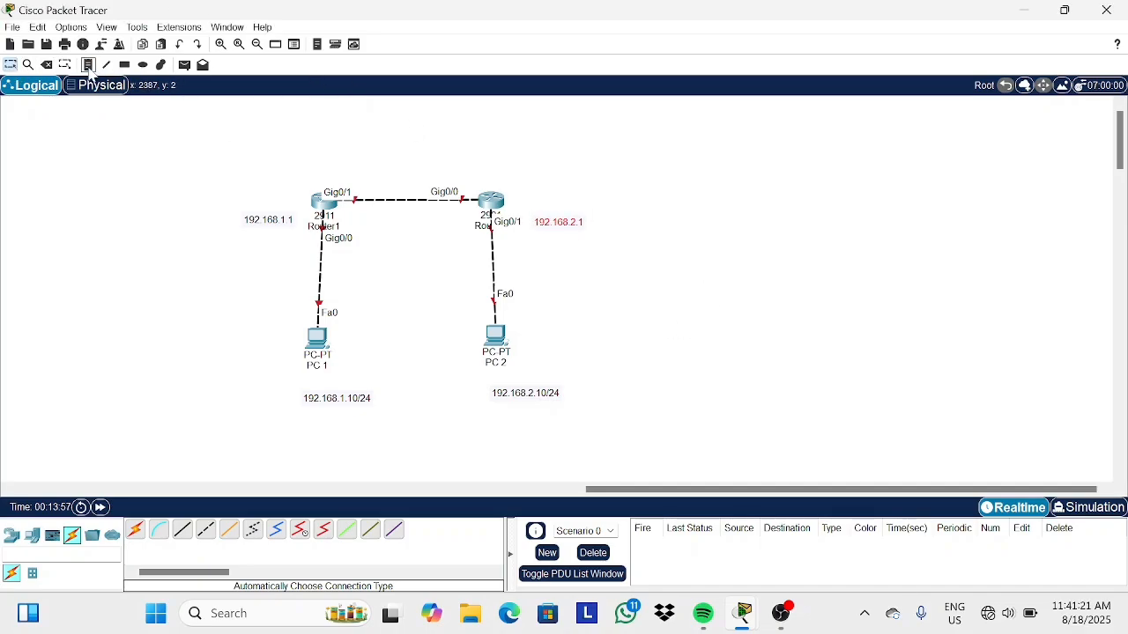
left_click(326, 181)
type("10.10.10")
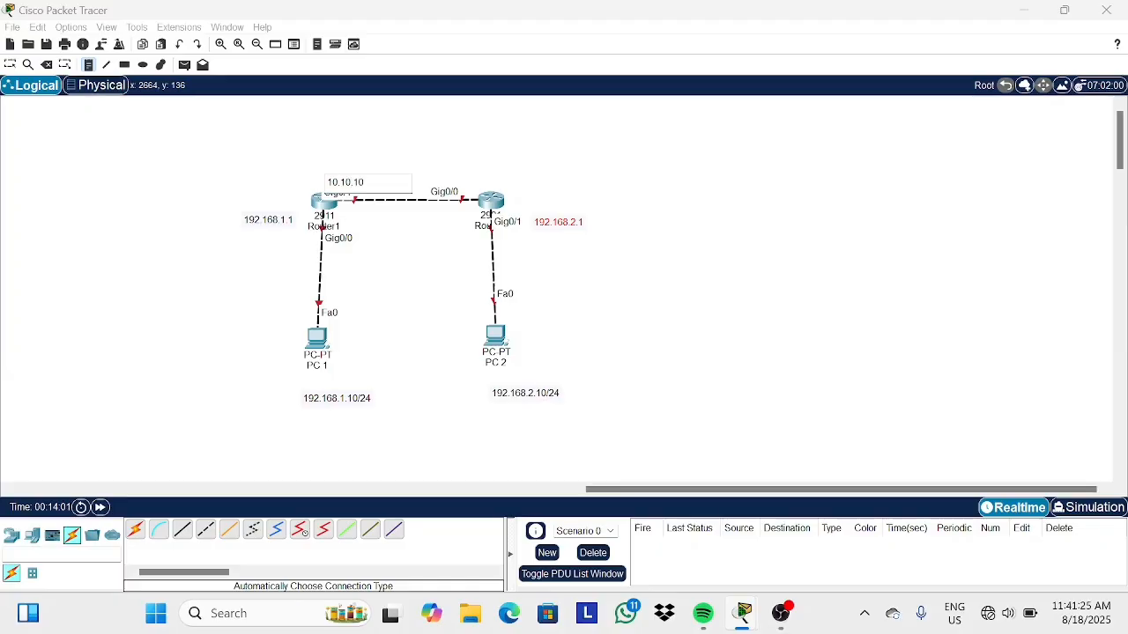
type(".1/24")
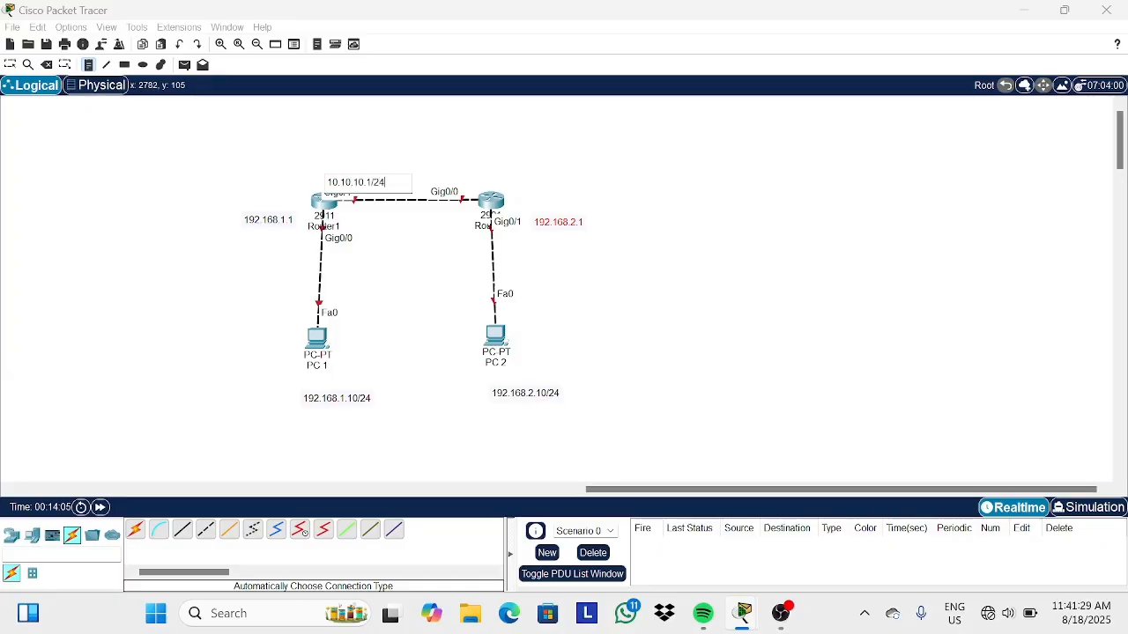
Add a note reading 10.10.10.2/24 above Router2's Gig0/0 interface.
left_click(487, 179)
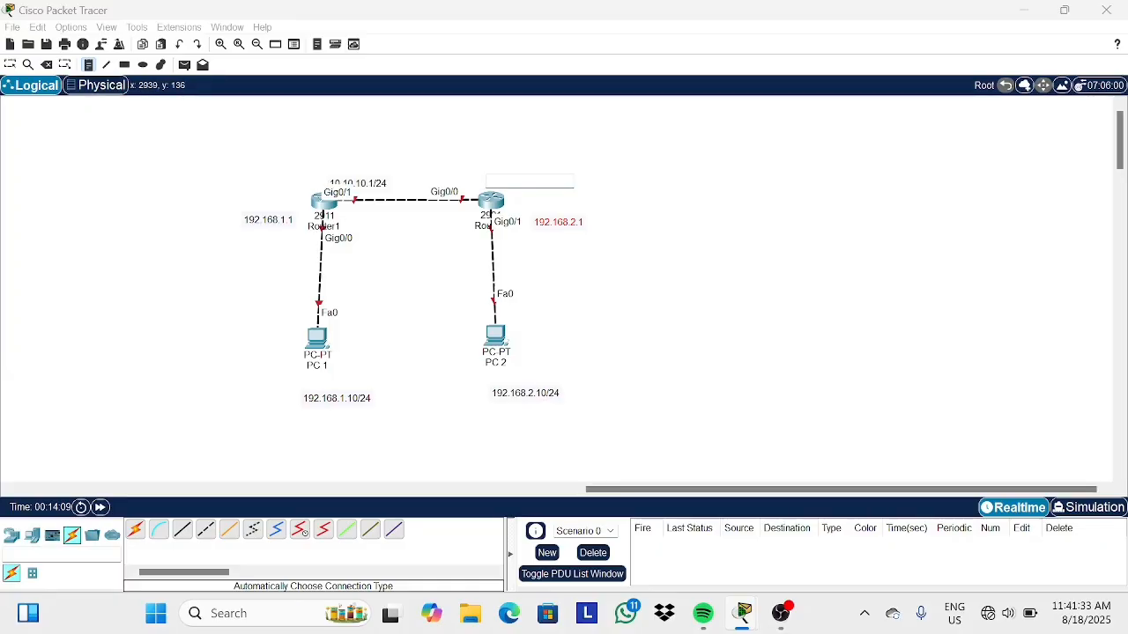
type("10.10.10.2/24")
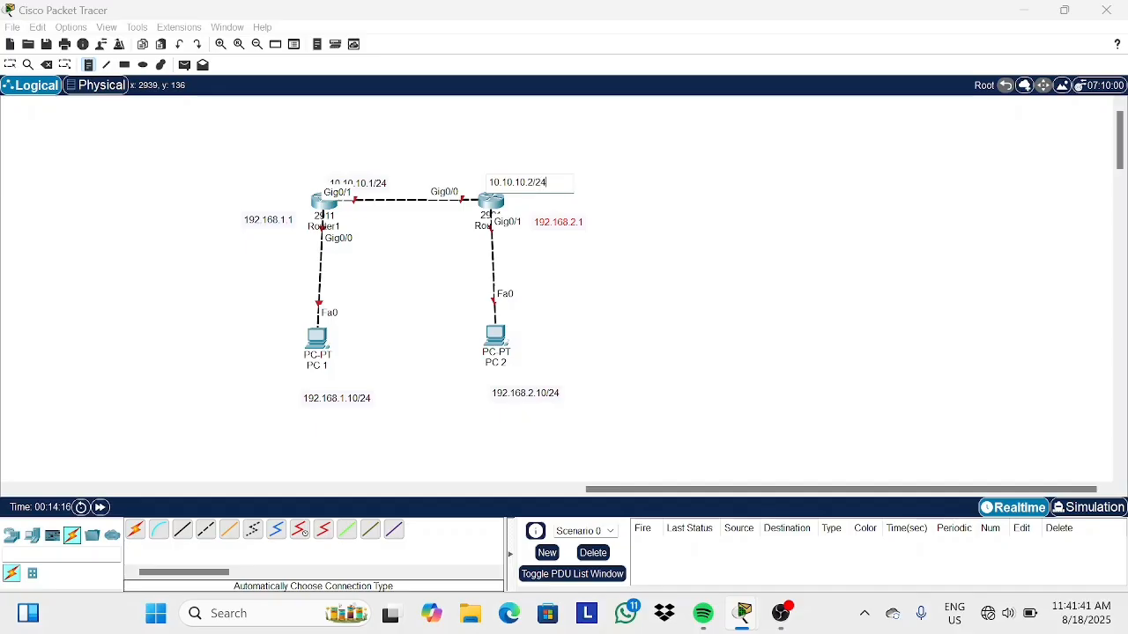
left_click(11, 65)
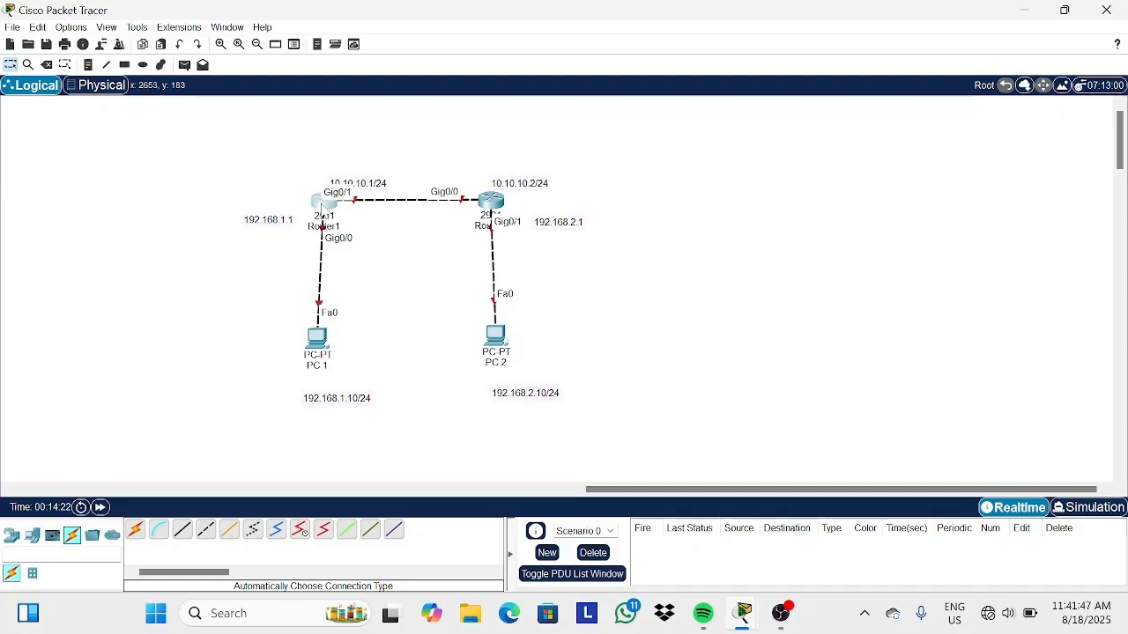
Open Router1's command line and decline the initial configuration dialog.
left_click(323, 201)
left_click(505, 42)
type("n")
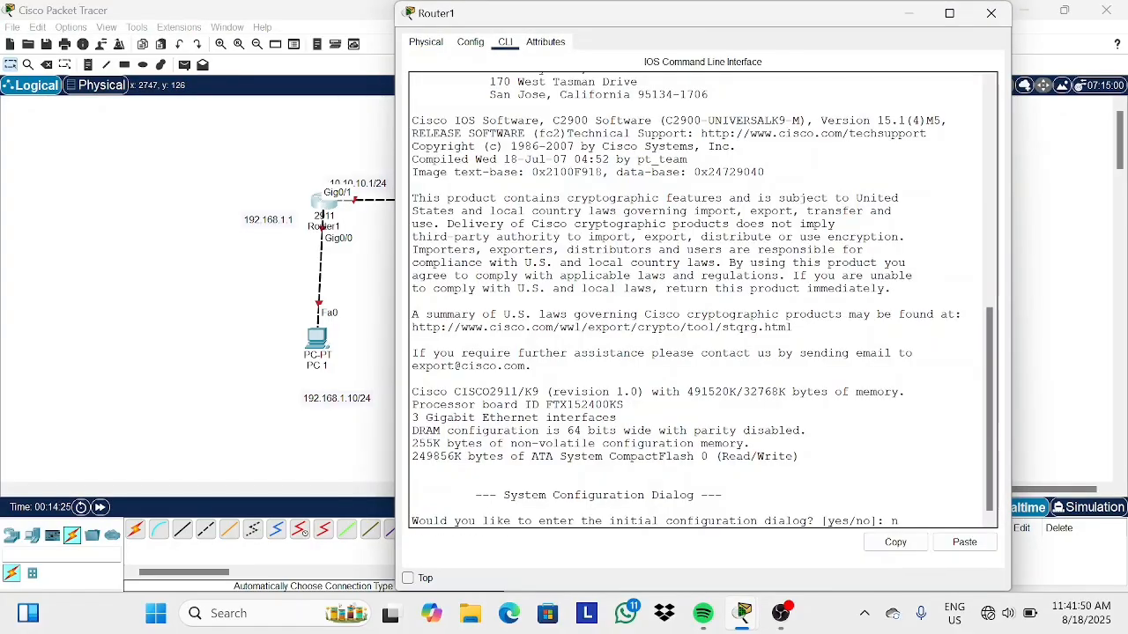
key("Return")
Enter global configuration on Router1 and bring up interfaces Gig0/0 to Gig0/1 with no shutdown.
key("Return")
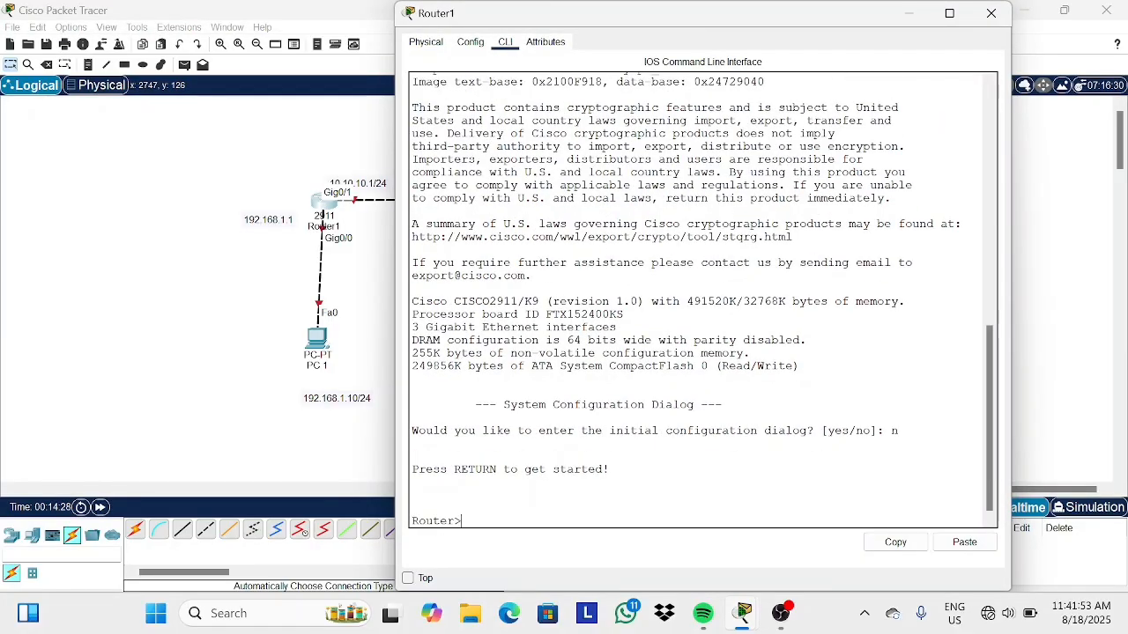
type("en")
key("Return")
type("conf t")
key("Return")
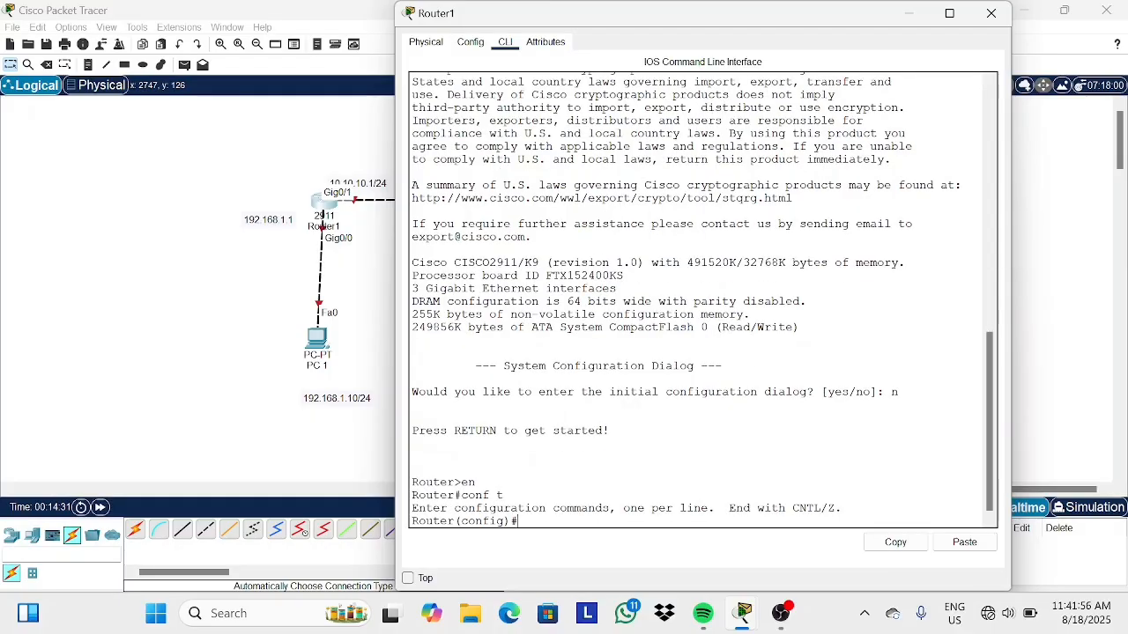
type("int ")
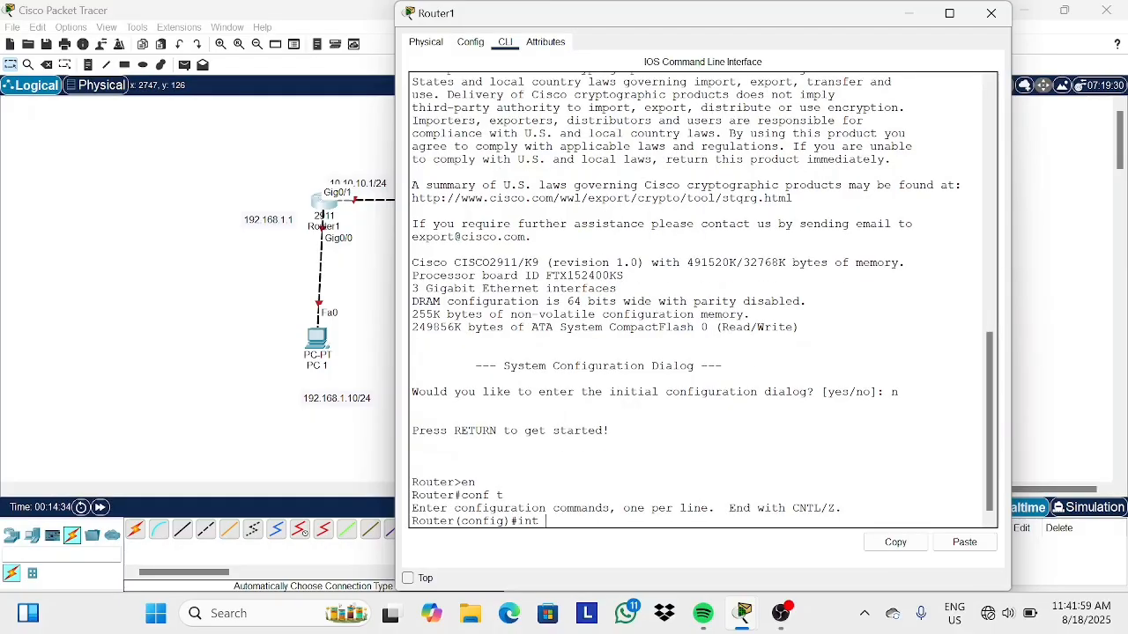
type("range gig0/0-")
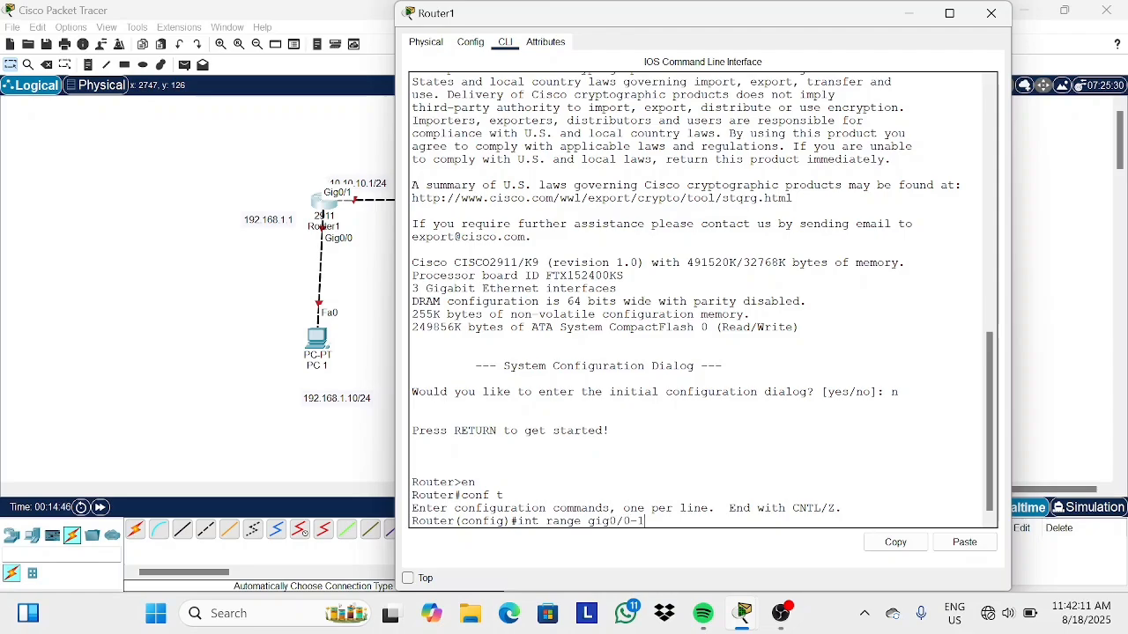
type("1")
key("Return")
type("no sh")
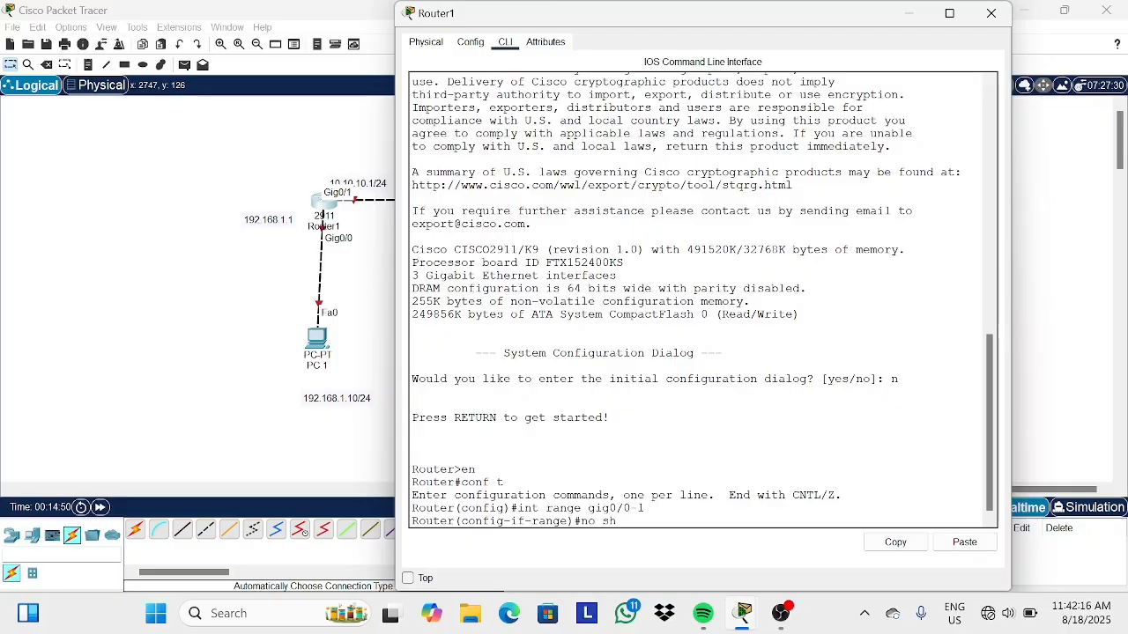
key("Return")
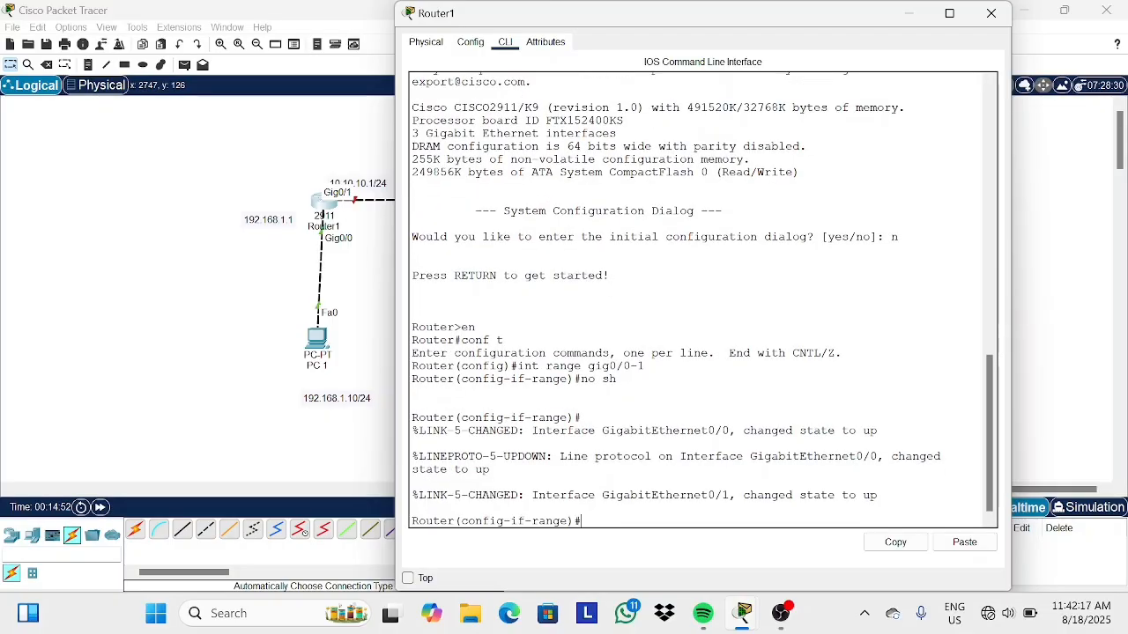
Display Router1's brief IP interface summary and examine the interface states.
type("do show ip inte")
key("BackSpace")
type("br")
key("Return")
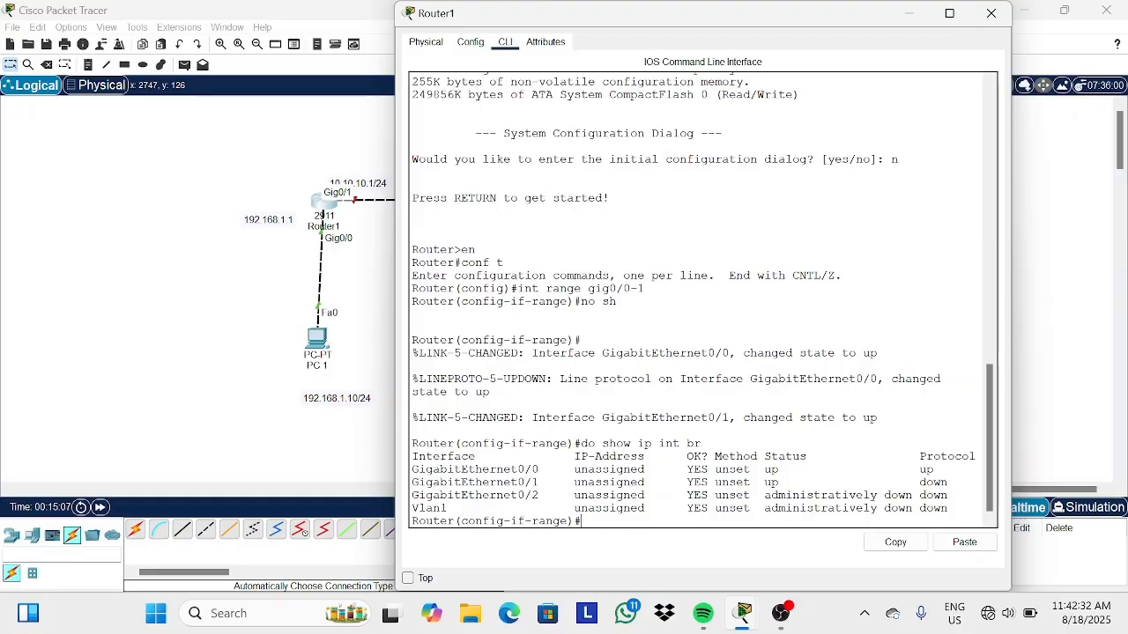
left_click_drag(524, 470, 744, 472)
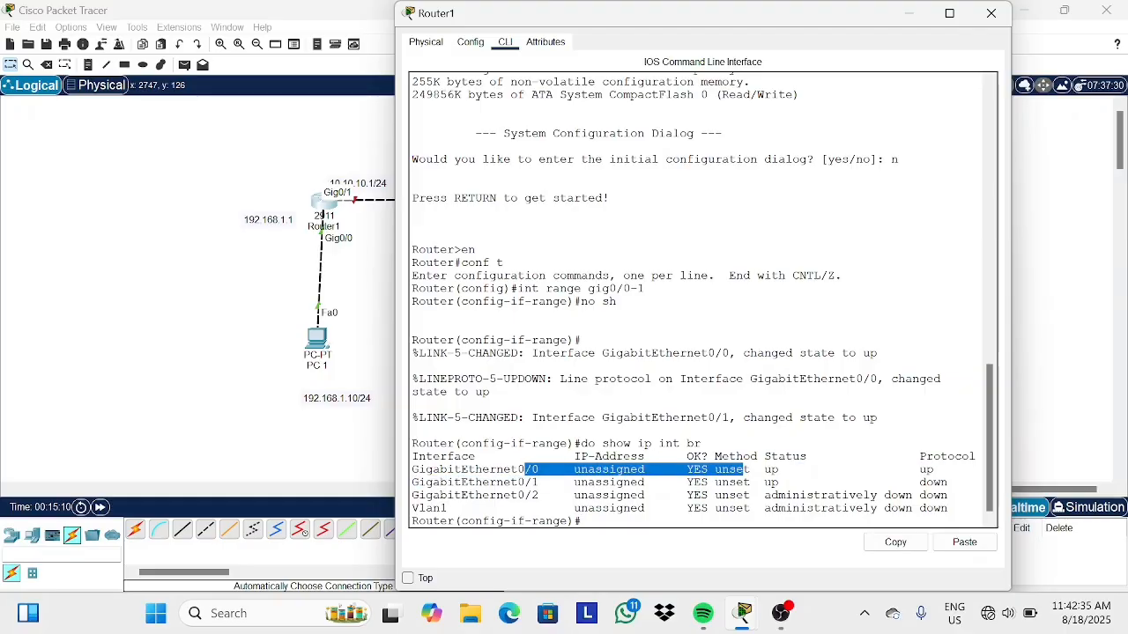
left_click(744, 471)
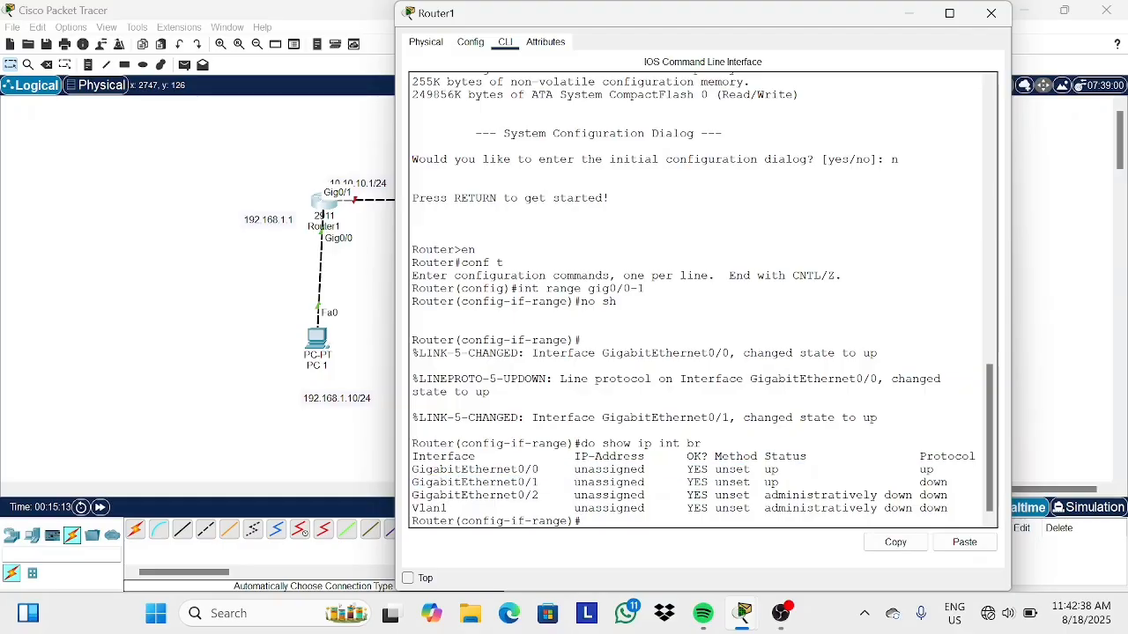
key("Return")
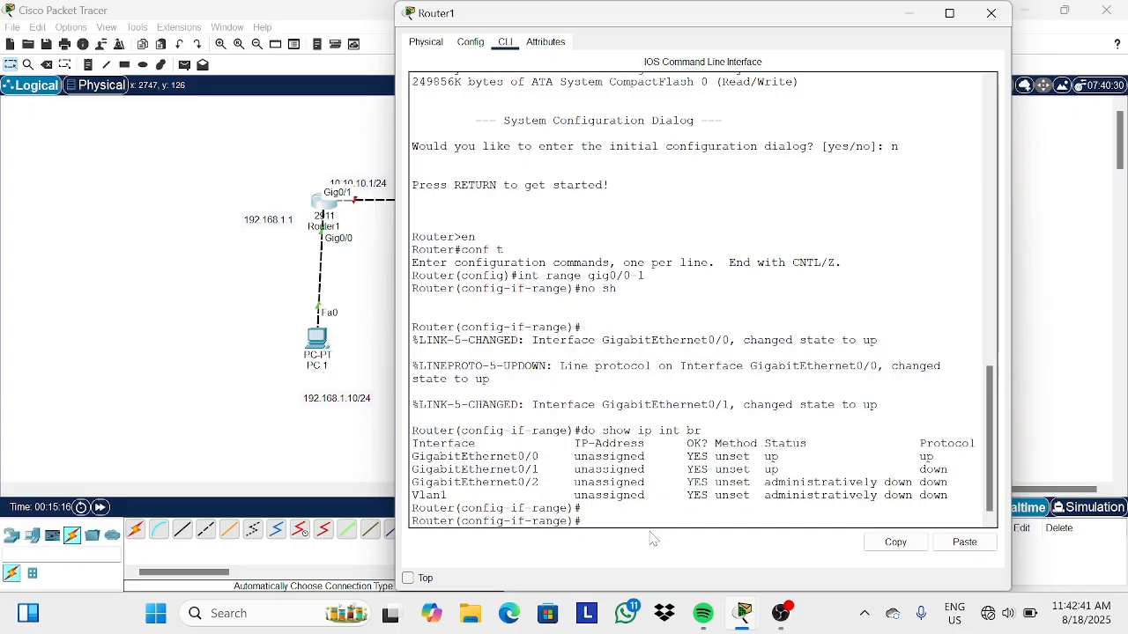
Assign 192.168.1.1 255.255.255.0 to Router1's Gig0/0 interface and exit interface mode.
type("int range")
key("BackSpace")
key("BackSpace")
key("BackSpace")
key("BackSpace")
key("BackSpace")
type("gig0/0")
key("Return")
type("ip address")
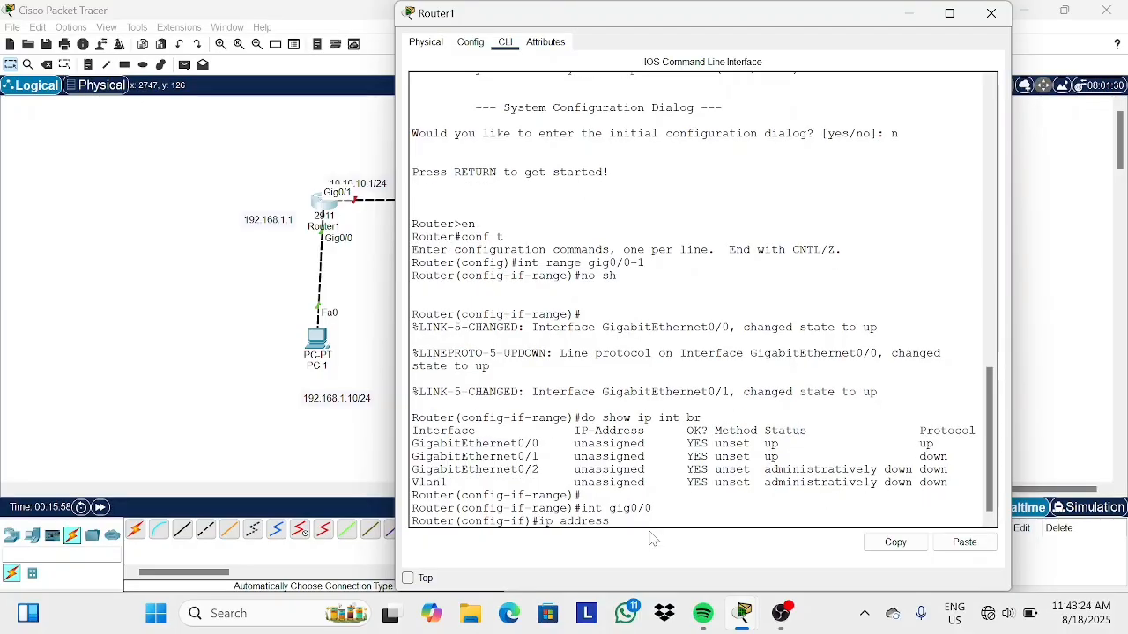
type(" 192.168.1.1 255.255.255.0")
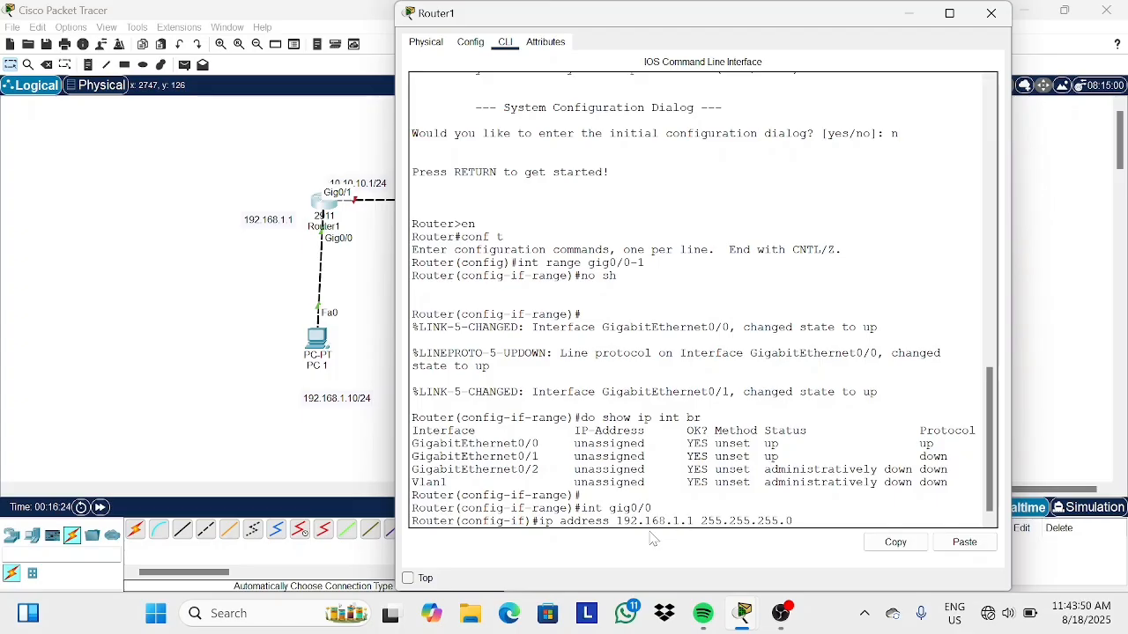
key("Return")
type("ex")
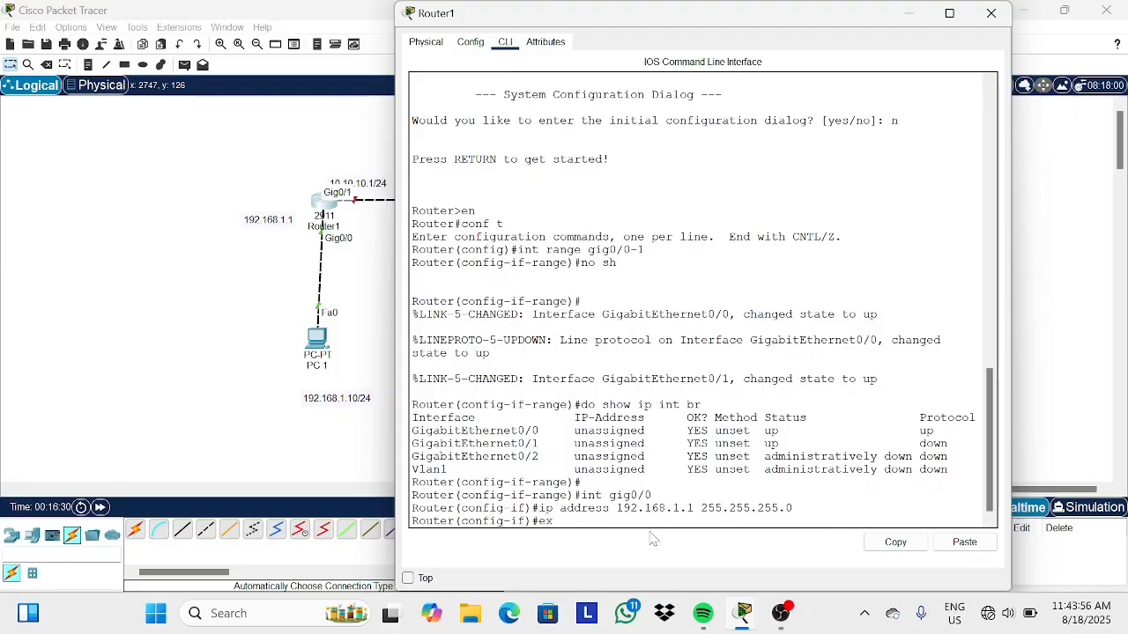
key("Return")
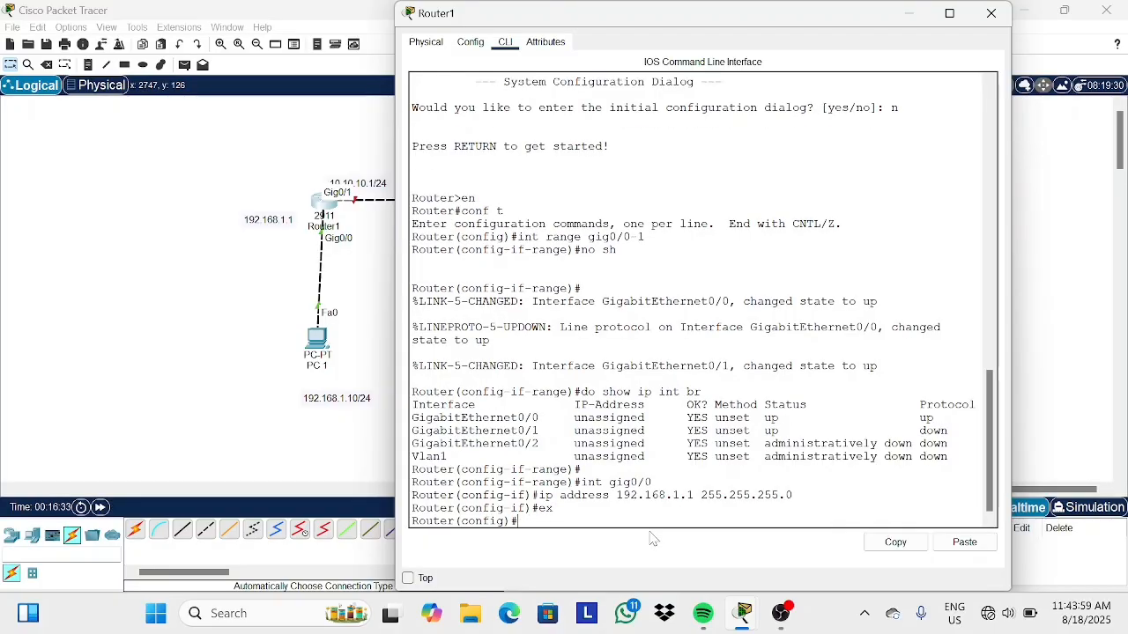
Assign 10.10.10.1 255.255.255.0 to Router1's Gig0/1 interface and exit interface mode.
type("interface gig0/1")
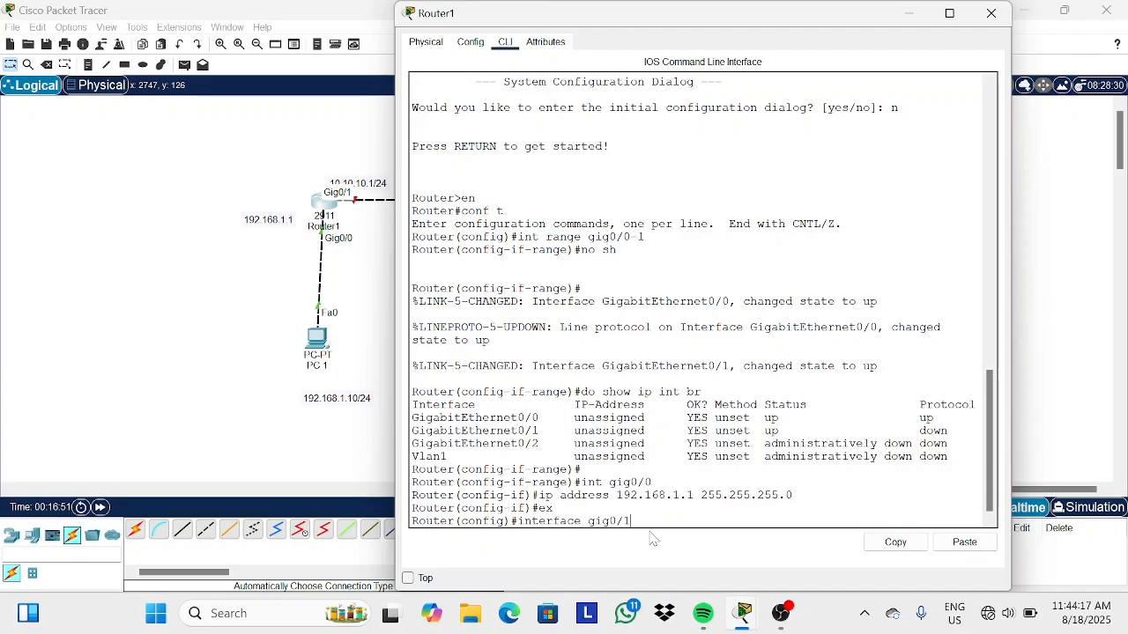
key("Return")
type("ip addr")
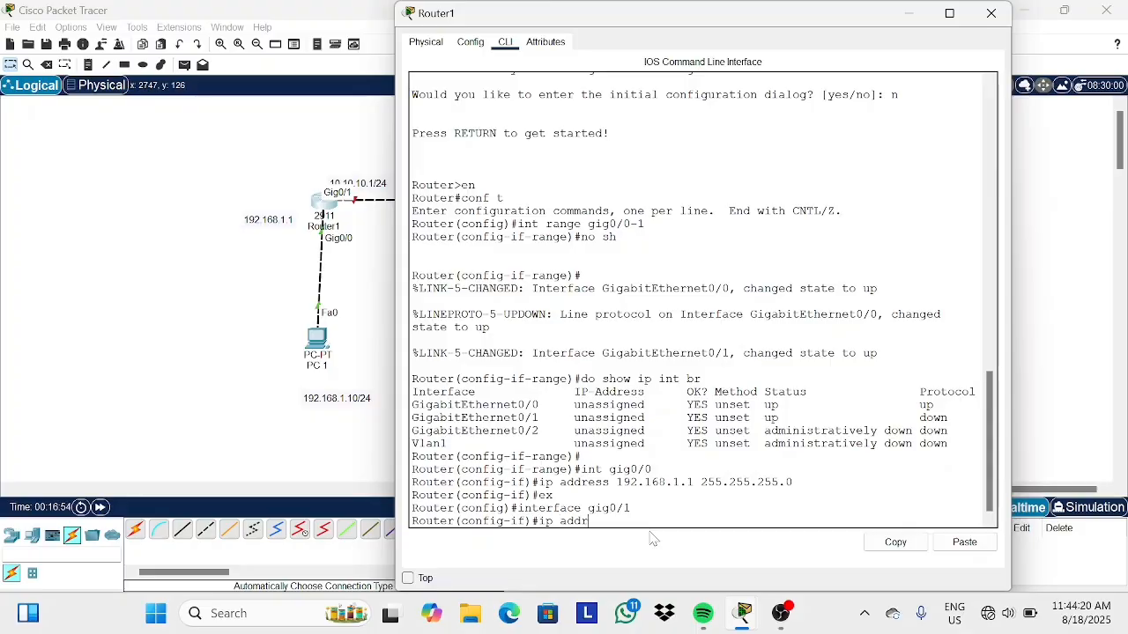
type("ess 10.10.10.1 255.255.255.0")
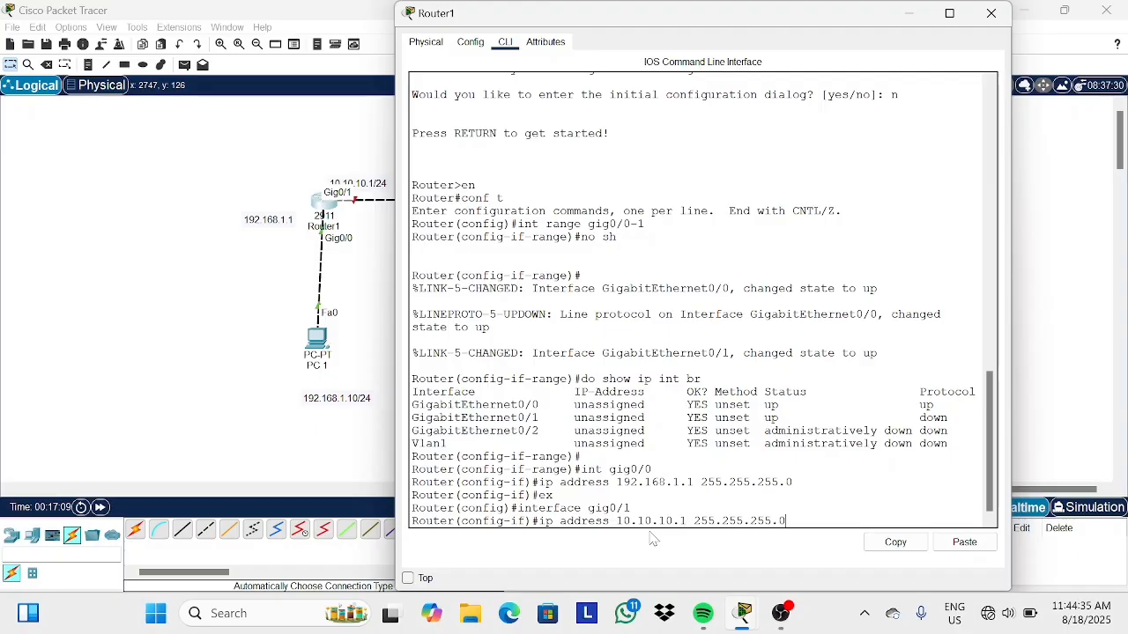
key("Return")
type("ex")
key("Return")
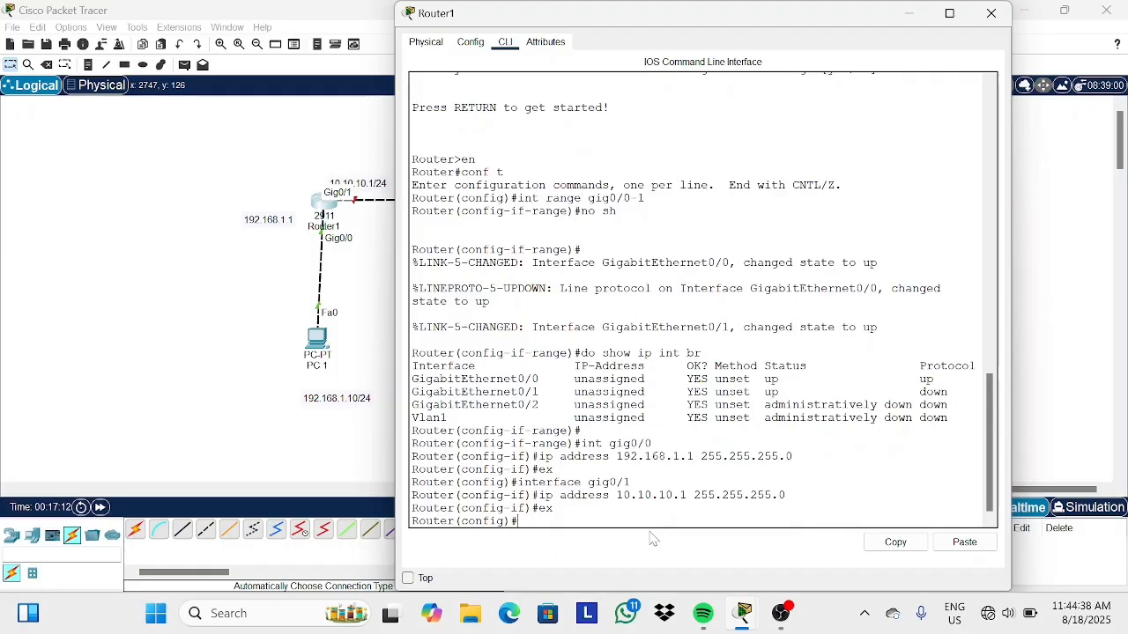
Display Router1's routing table with do show ip route, then close the router window.
type("do ip route")
key("Return")
key("Up")
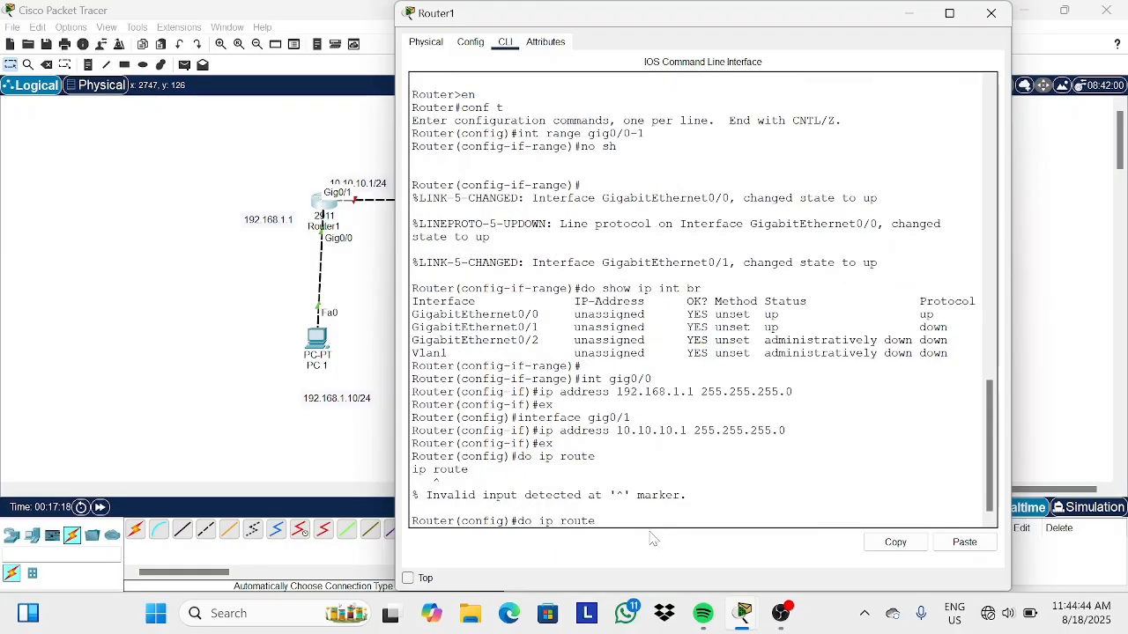
key("Left")
key("Left")
key("Left")
key("Left")
key("Left")
key("Left")
key("Left")
key("Left")
type("show")
key("Return")
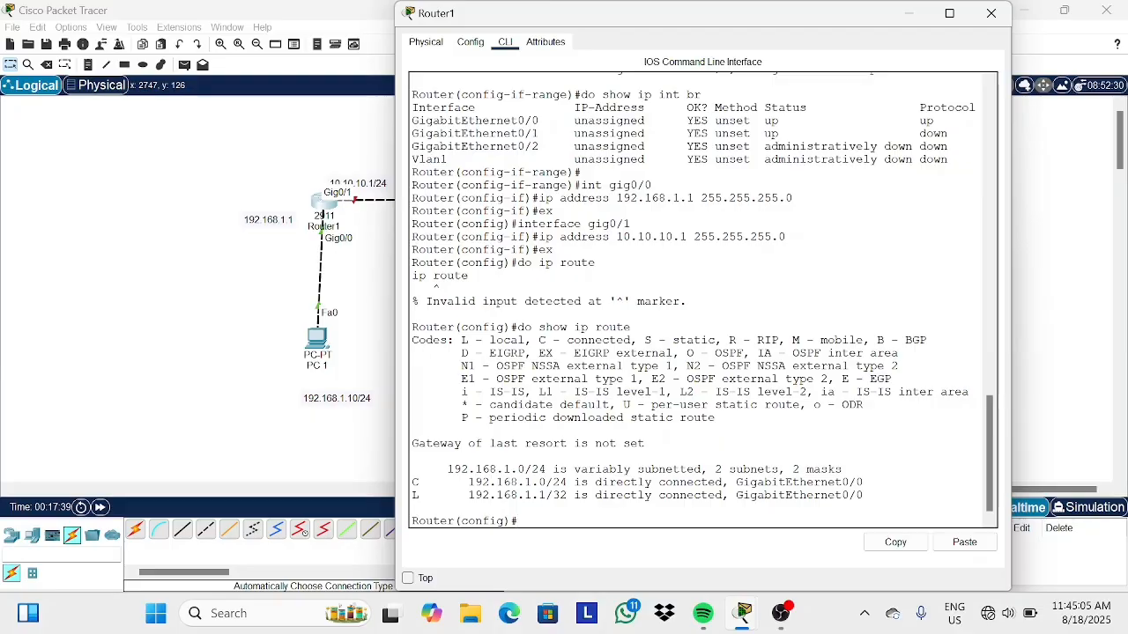
left_click(897, 23)
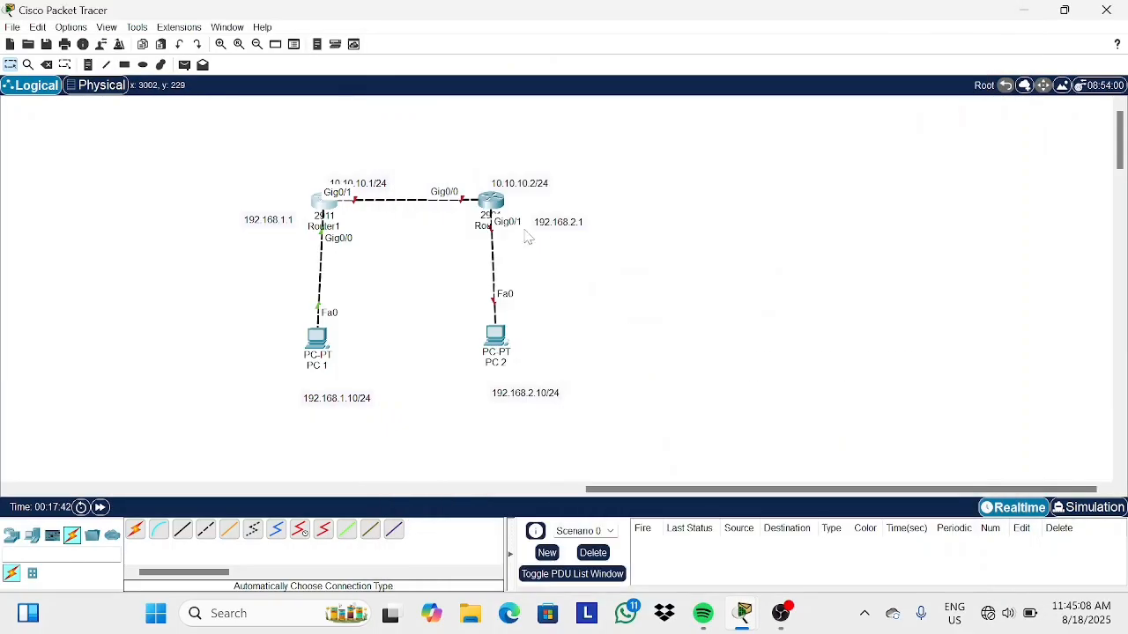
Open Router2's command line, decline the initial configuration dialog, and enter privileged mode.
left_click(496, 202)
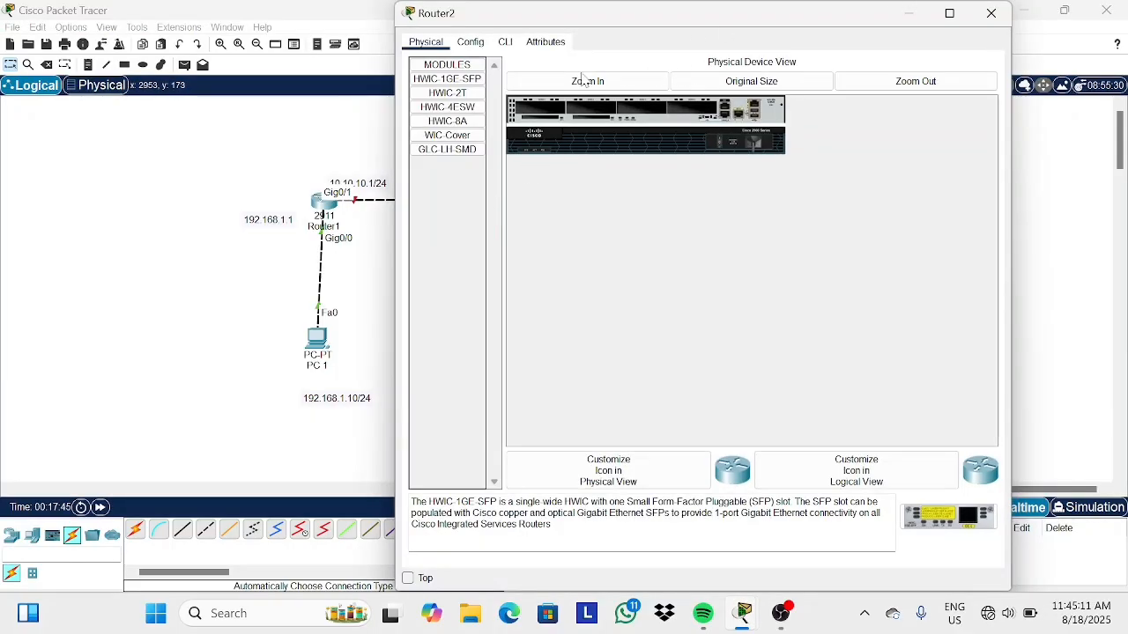
left_click(507, 44)
type("n")
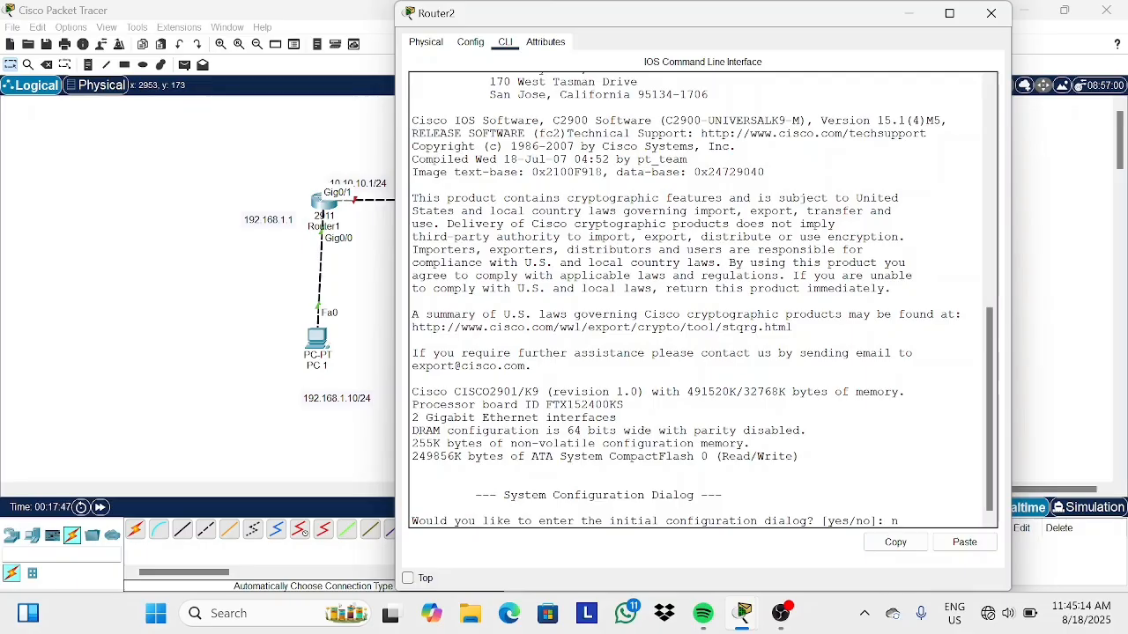
key("Return")
key("Return")
type("en")
Enter global configuration on Router2 and bring up the Gig0/0–Gig0/1 interface range with no shutdown.
key("Return")
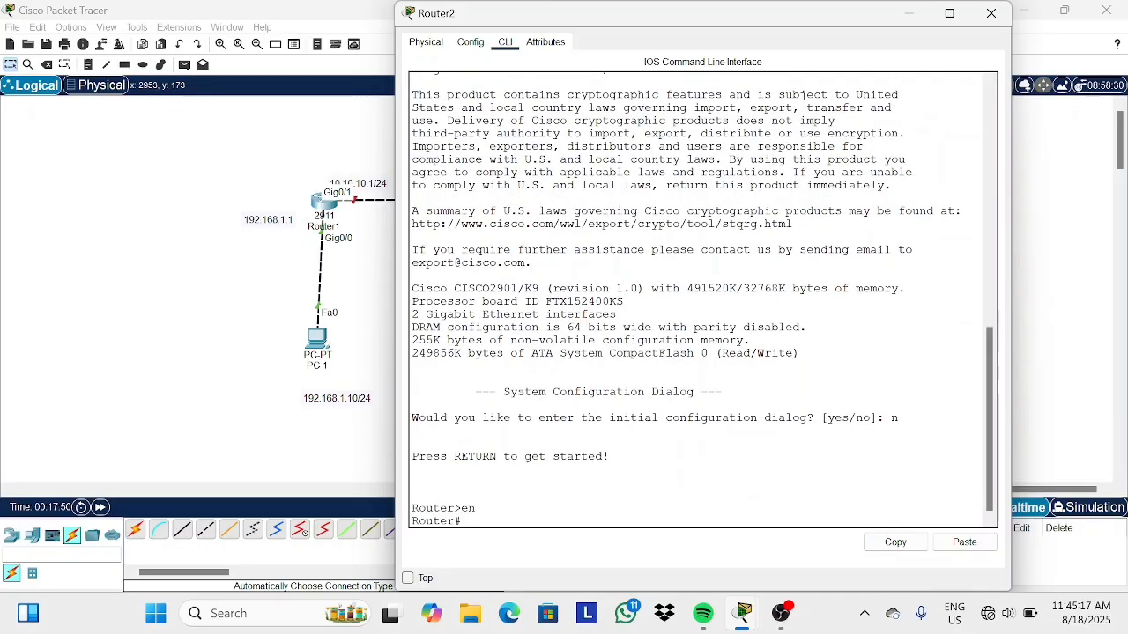
type("conf t")
key("Return")
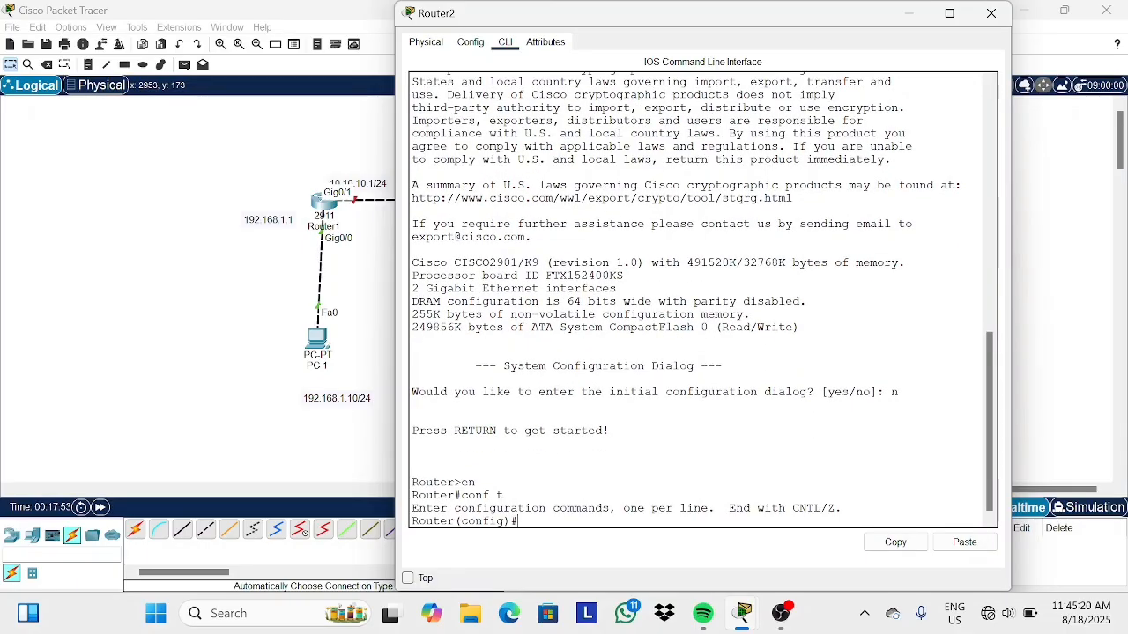
type("int range g")
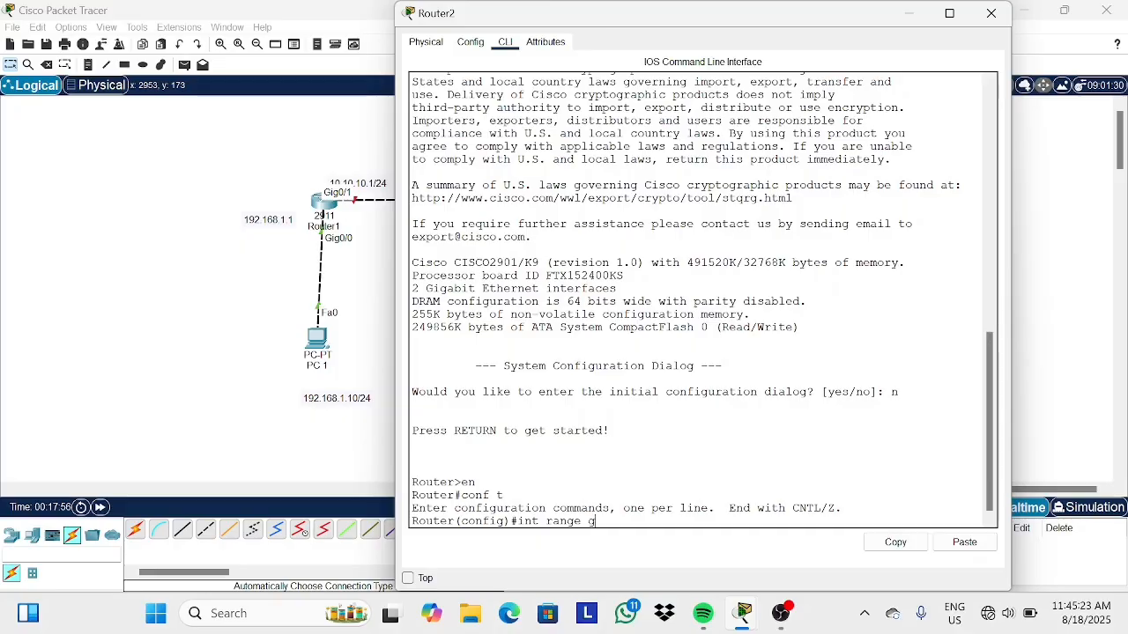
type("ig0/0-1")
key("Return")
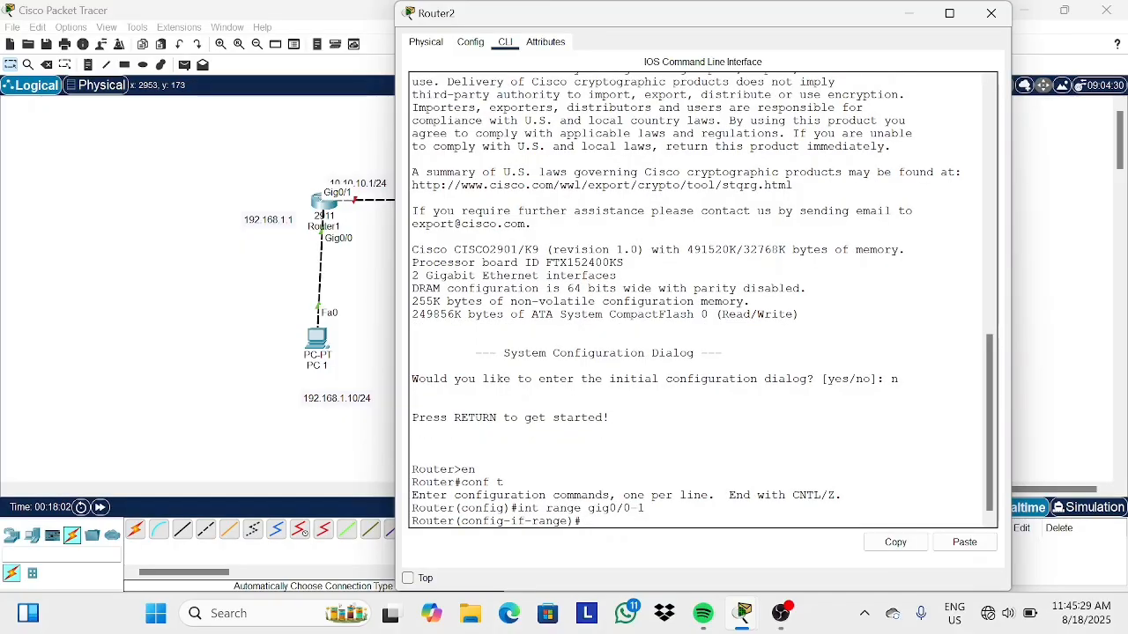
type("no sh")
key("Return")
key("Return")
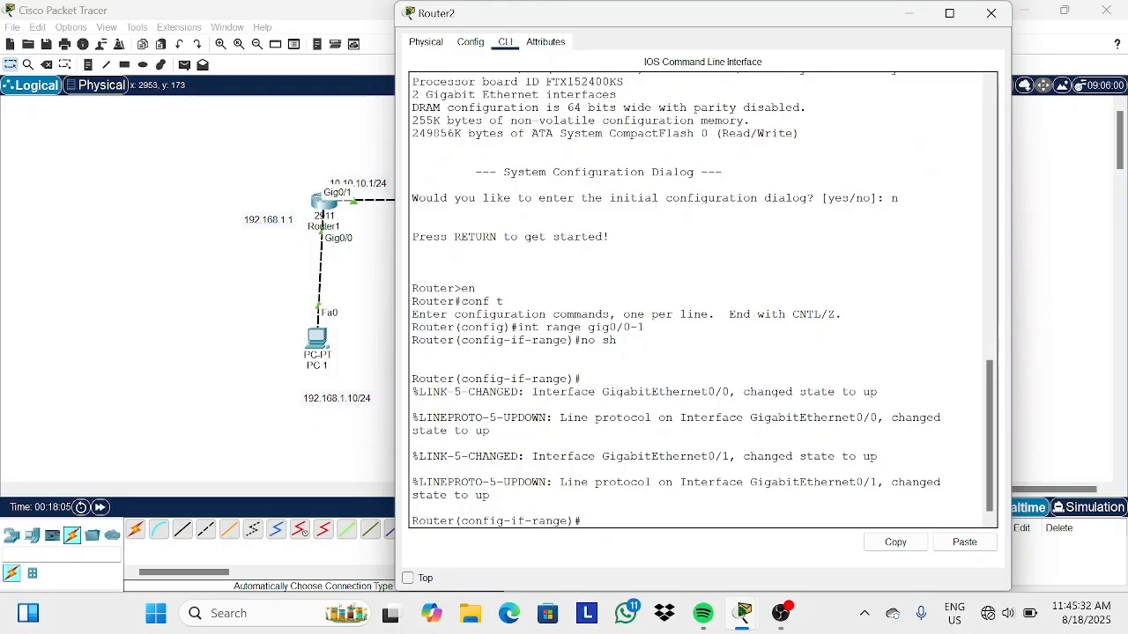
Assign 10.10.10.2 255.255.255.0 to Router2's Gig0/0 interface and exit interface mode.
type("int gig0/0")
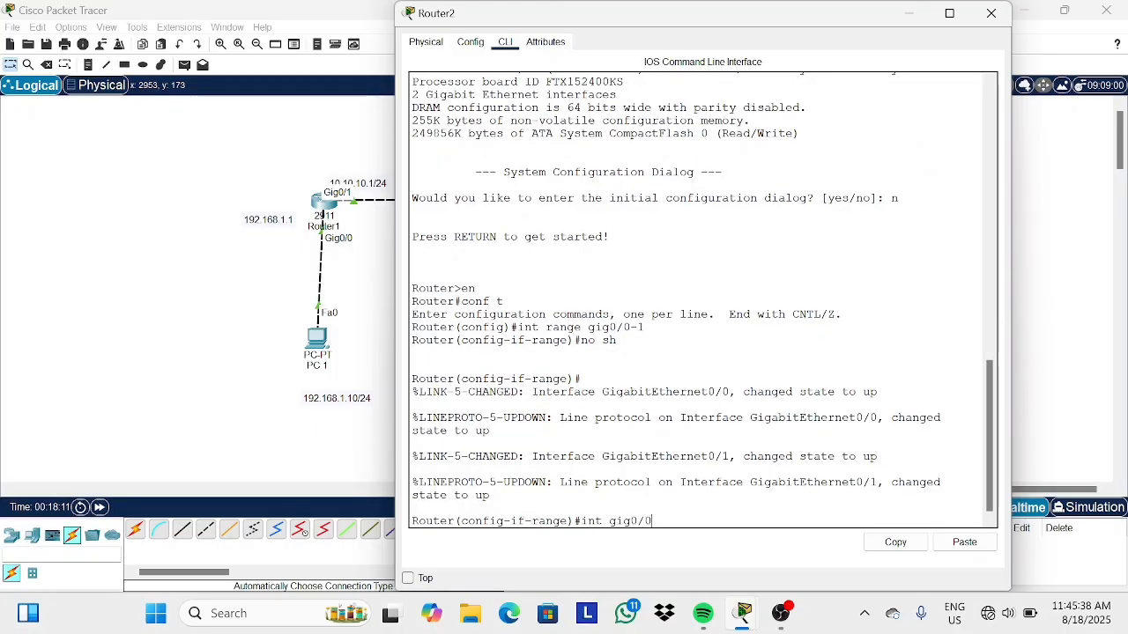
key("Return")
type("ip addre")
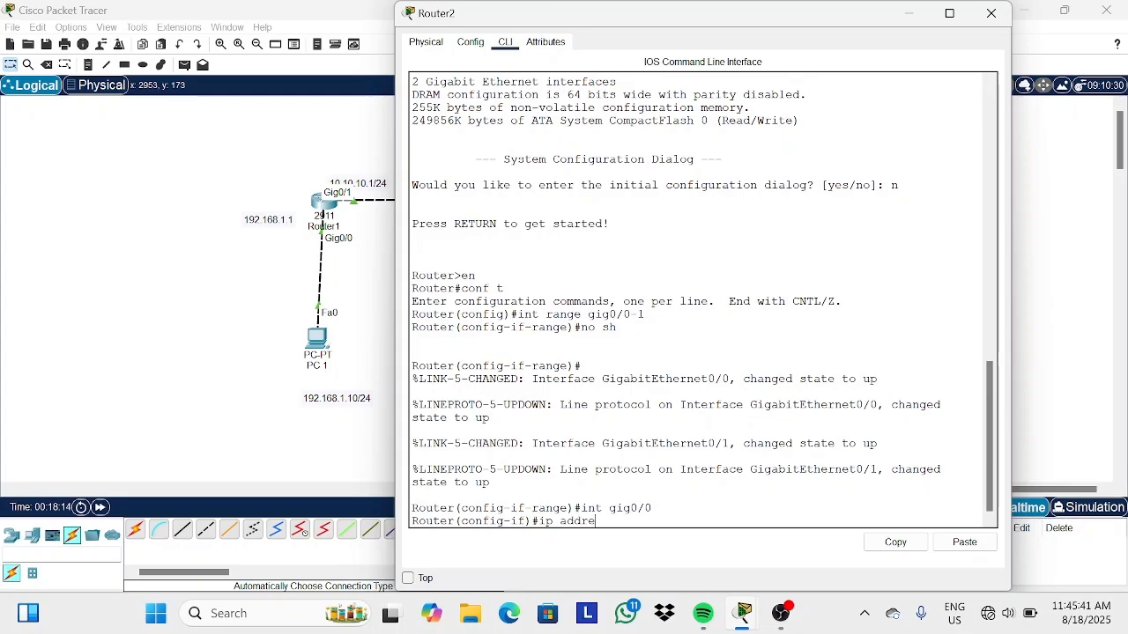
type("ss 10.10.10.2 255.255.255.0")
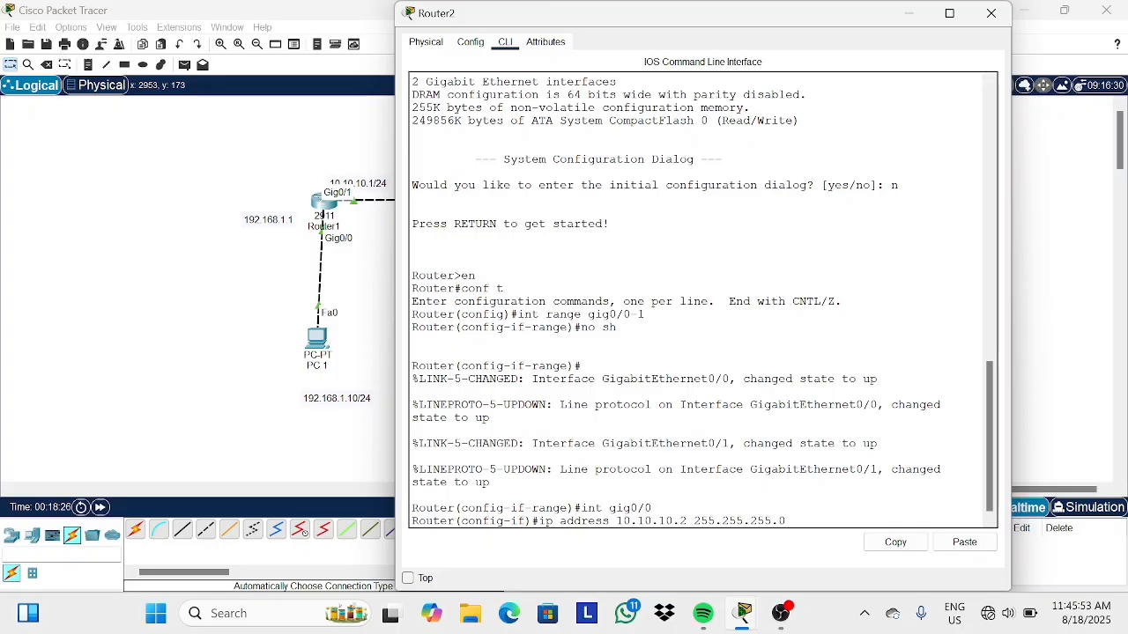
key("Return")
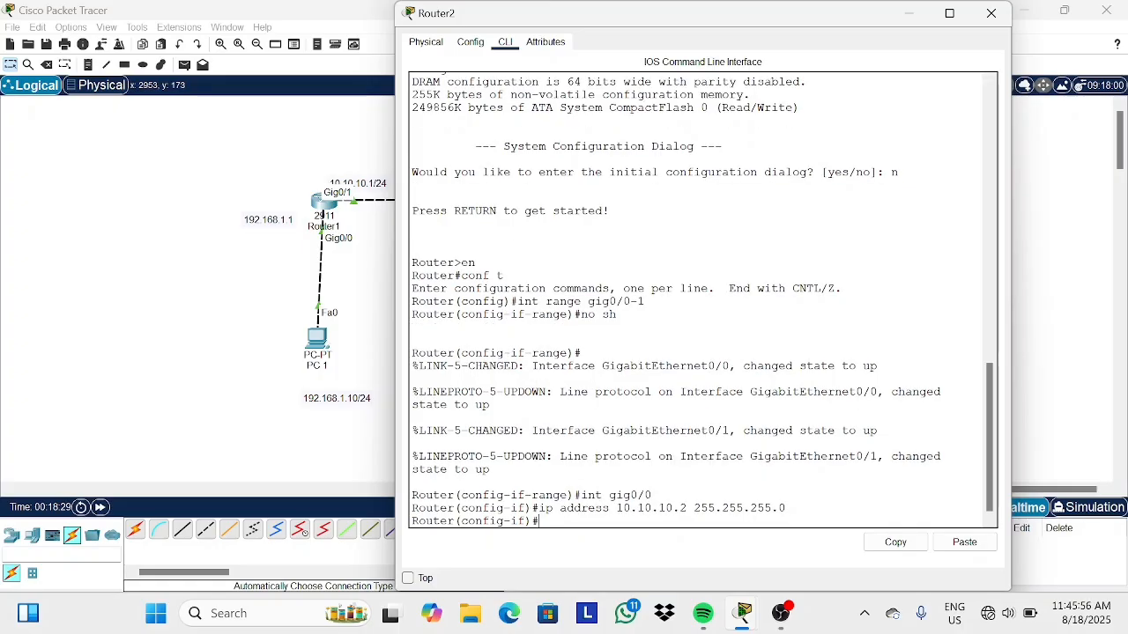
type("ex")
key("Return")
Assign 192.168.2.1 255.255.255.0 to Router2's Gig0/1 interface and exit interface mode.
type("int ")
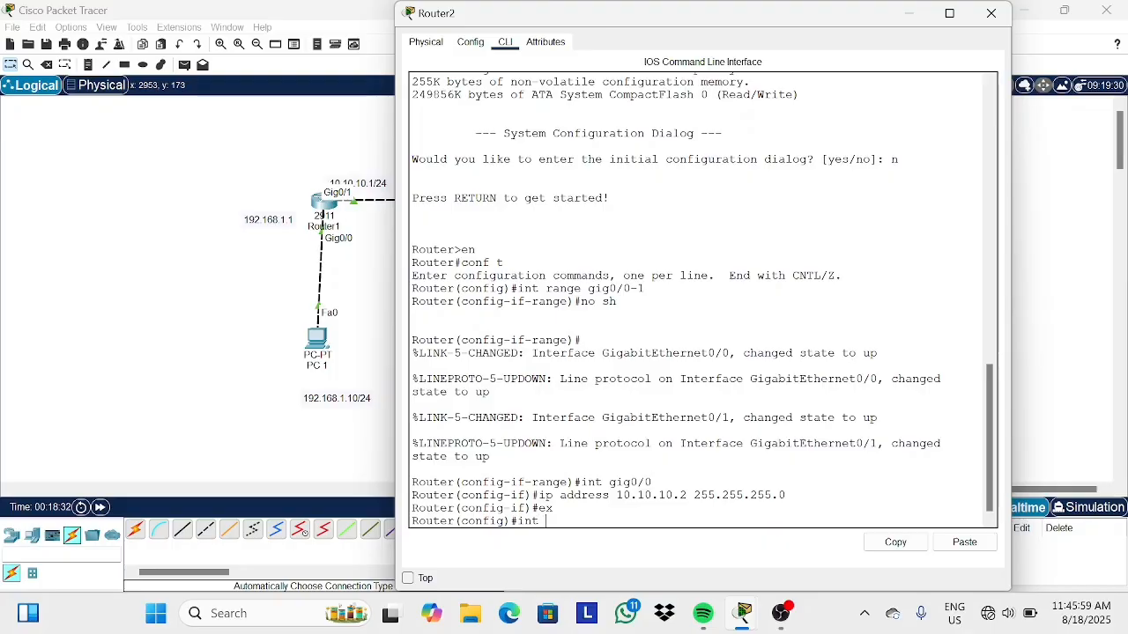
type("gig0/1")
key("Return")
type("ip address ")
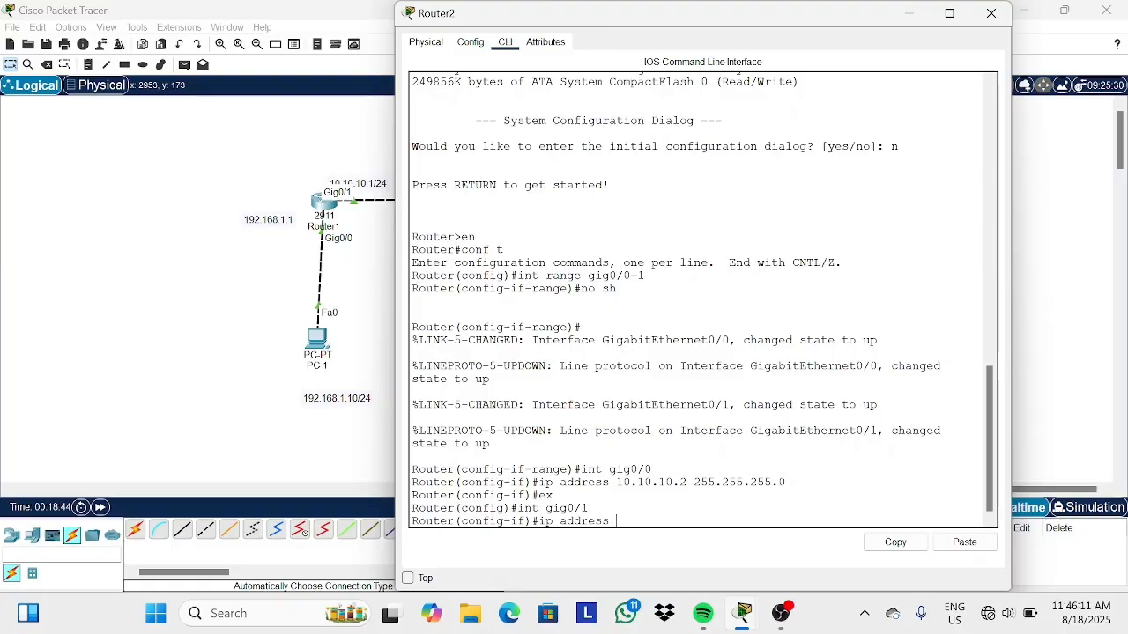
type("192.168.2.1 255.255.255.0")
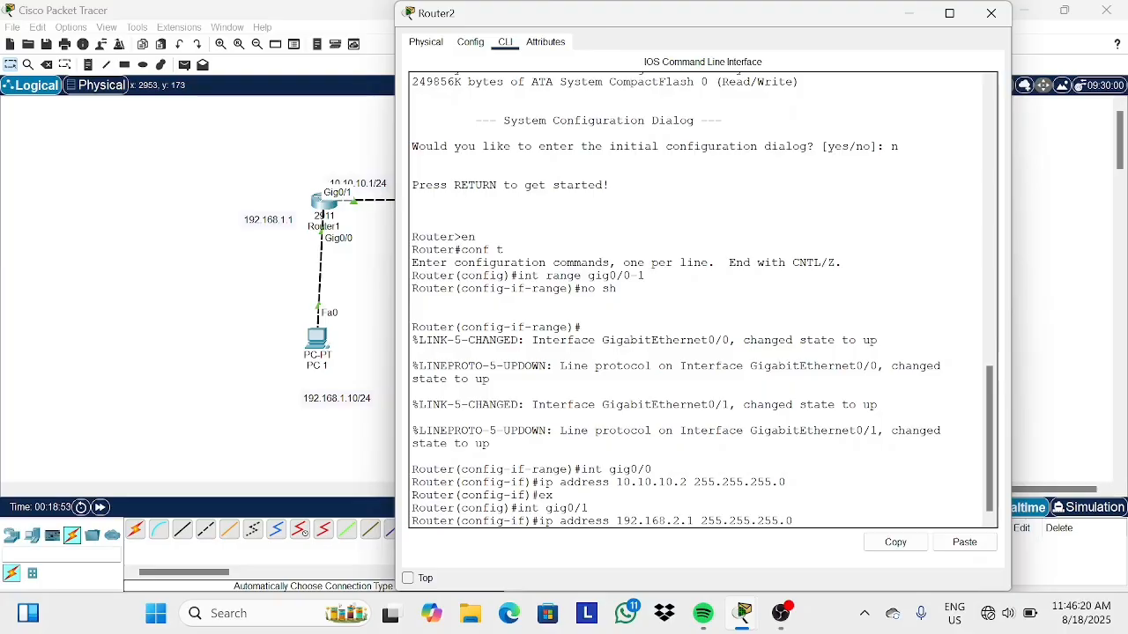
key("Return")
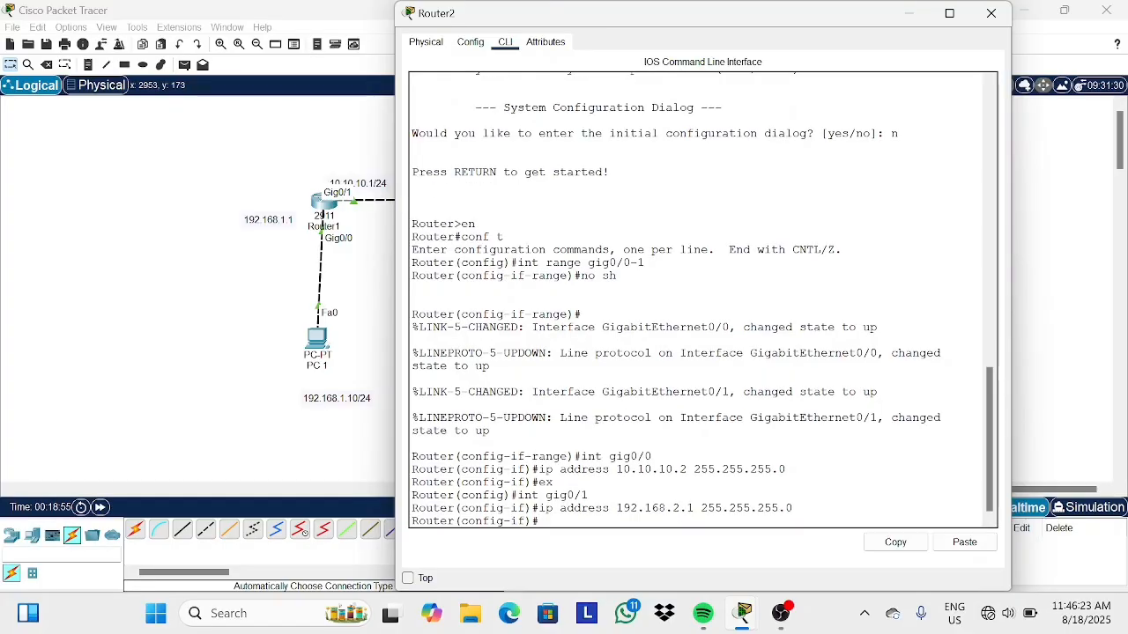
type("ex")
key("Return")
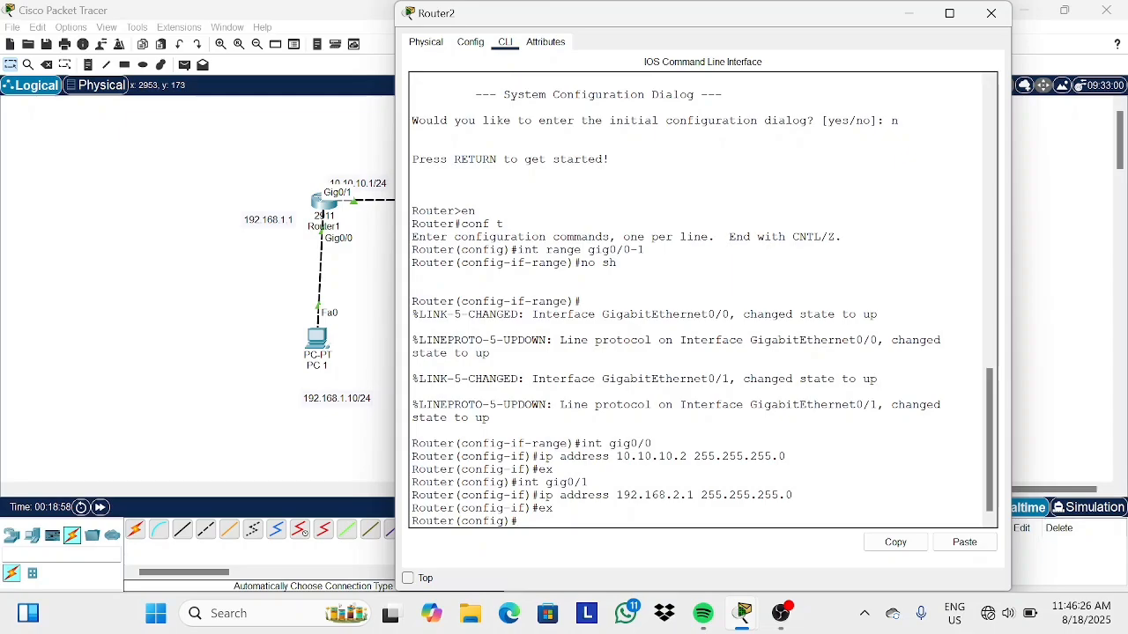
Display Router2's routing table with do show ip route, then close the Router2 window.
type("do show ip route")
key("Return")
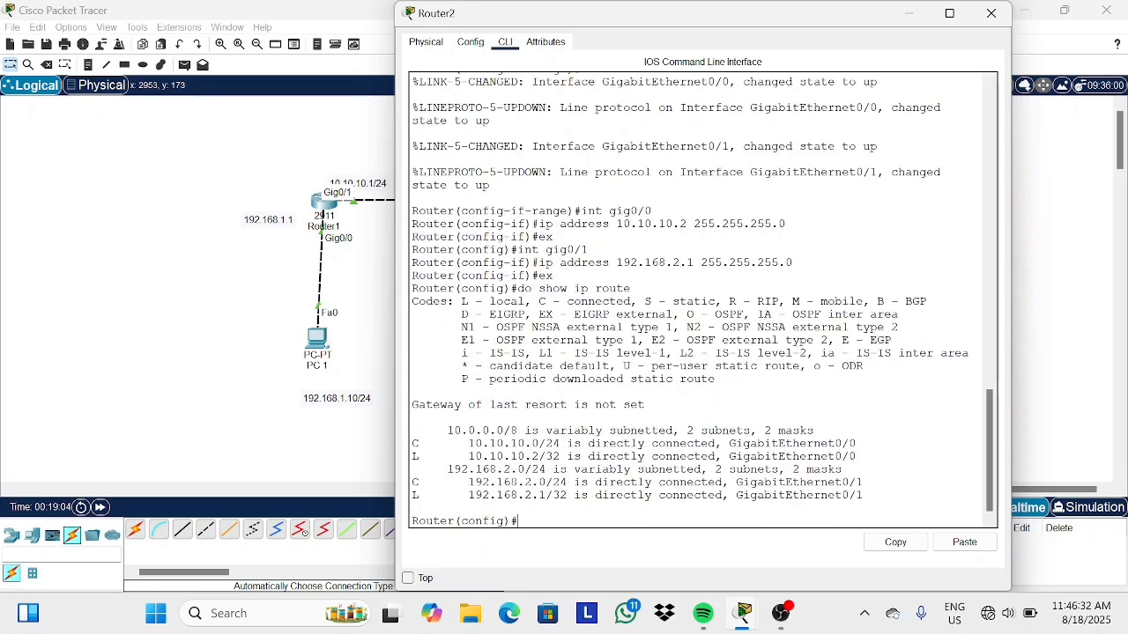
left_click_drag(764, 444, 857, 457)
left_click(856, 456)
left_click(991, 13)
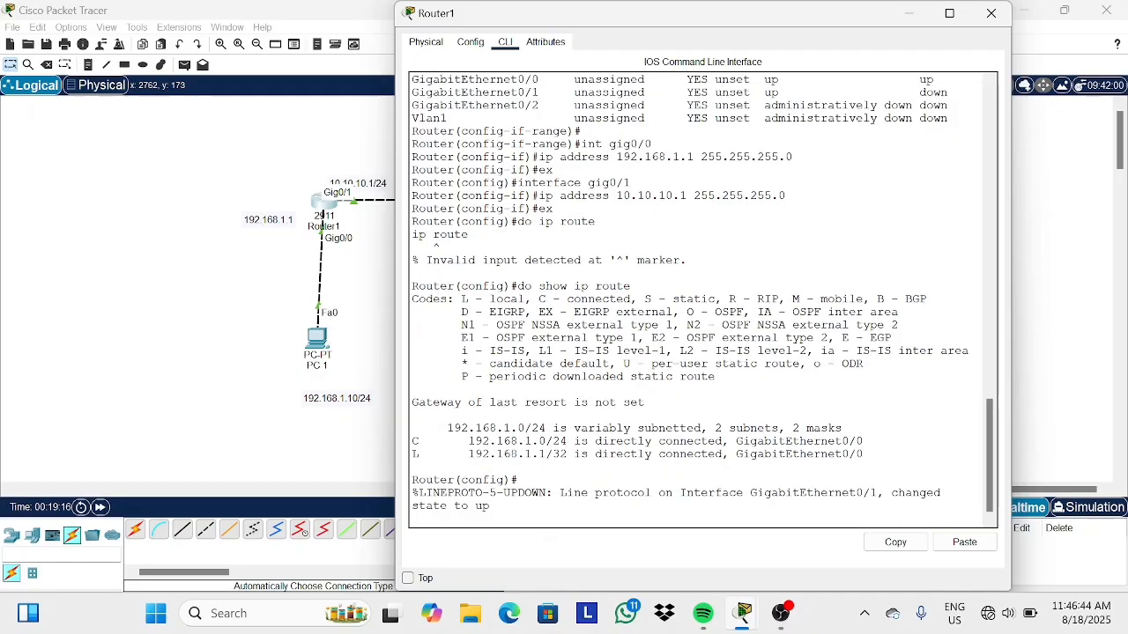
Display Router1's routing table again with do show ip route, then close the Router1 window.
key("Return")
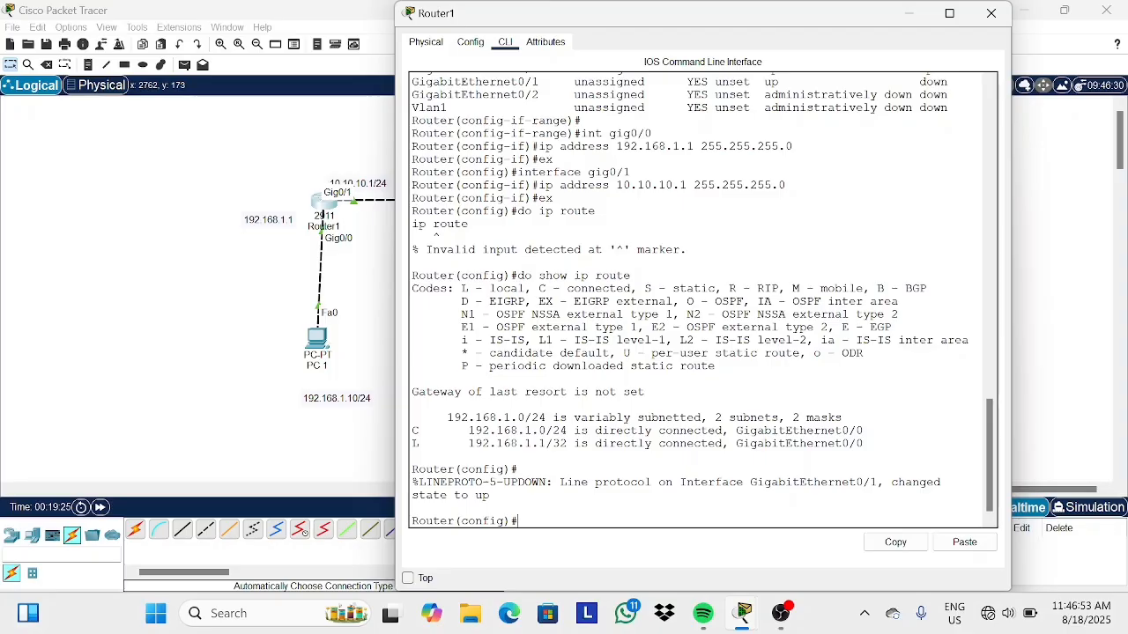
type("do showup route")
key("BackSpace")
key("BackSpace")
key("BackSpace")
key("BackSpace")
key("BackSpace")
key("BackSpace")
key("BackSpace")
key("BackSpace")
type("ip route")
key("Return")
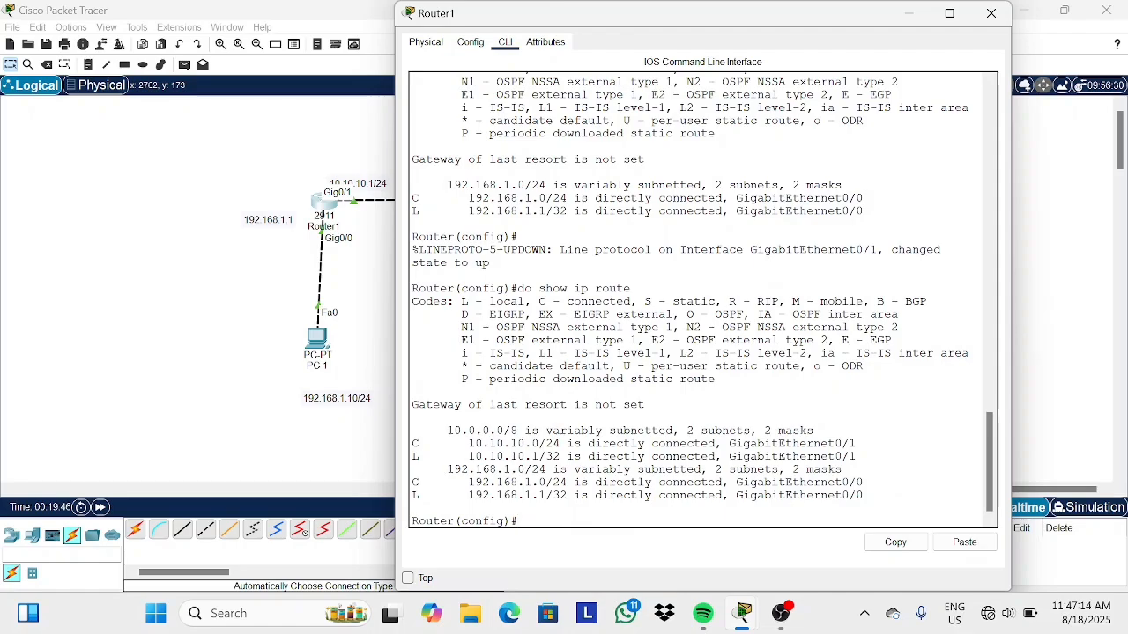
left_click(913, 19)
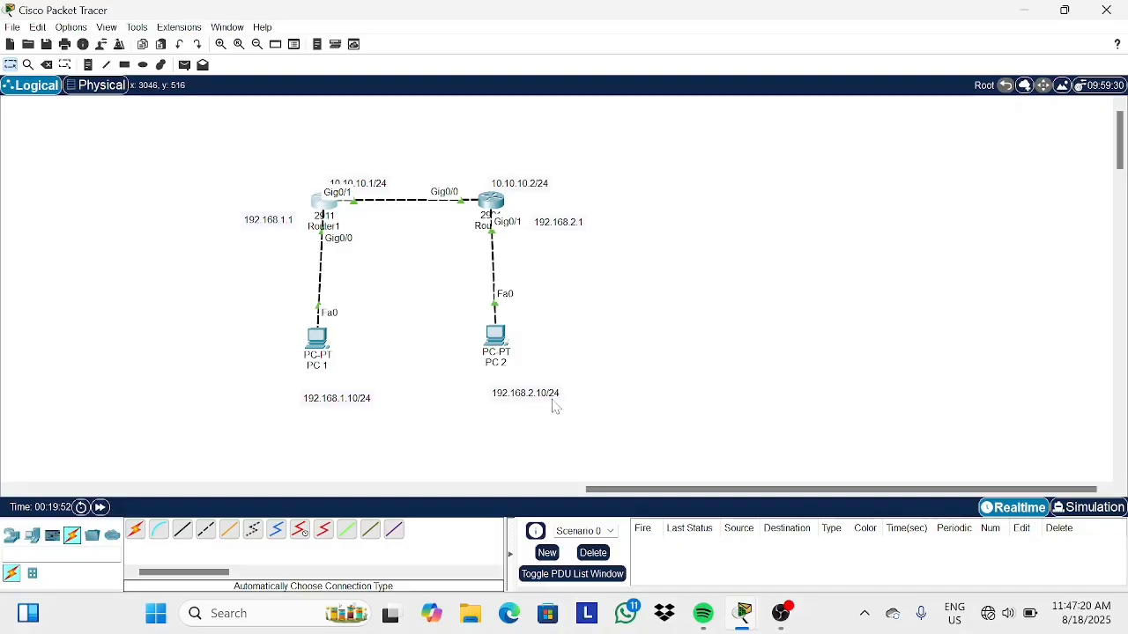
Set PC1's static IPv4 address to 192.168.1.10 and default gateway to 192.168.1.1, then close PC1.
left_click(317, 338)
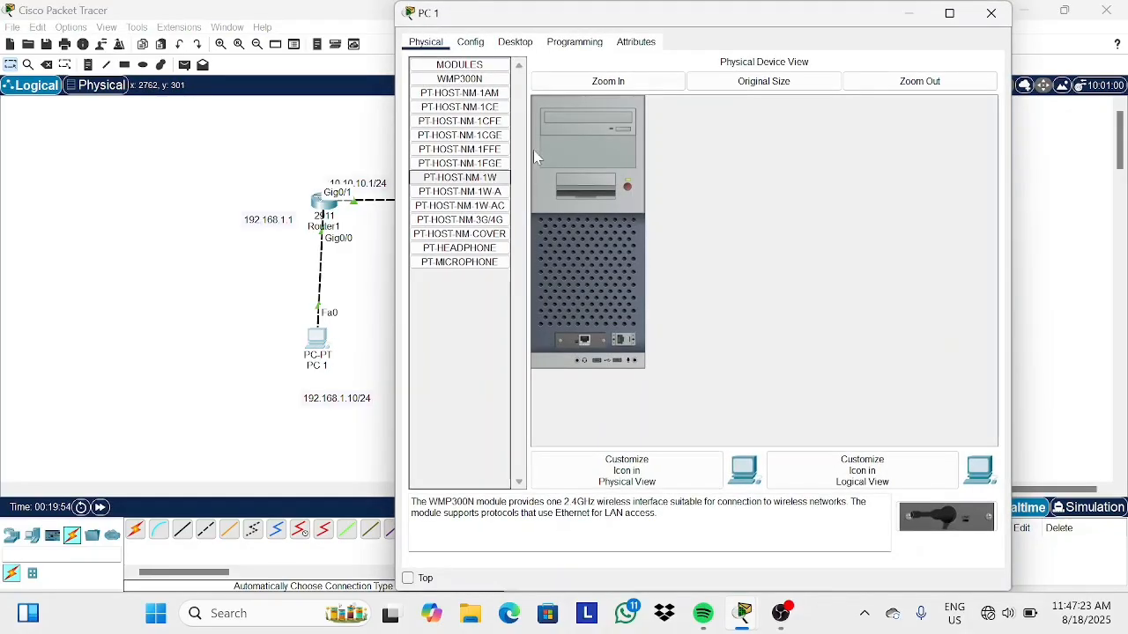
left_click(511, 44)
left_click(460, 117)
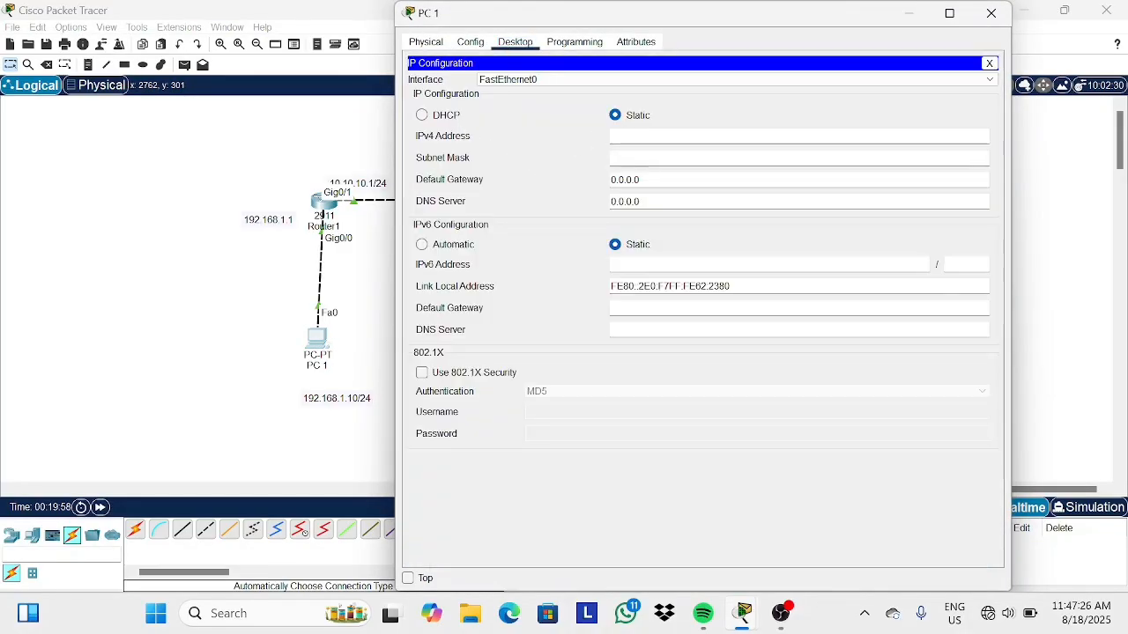
type("192.")
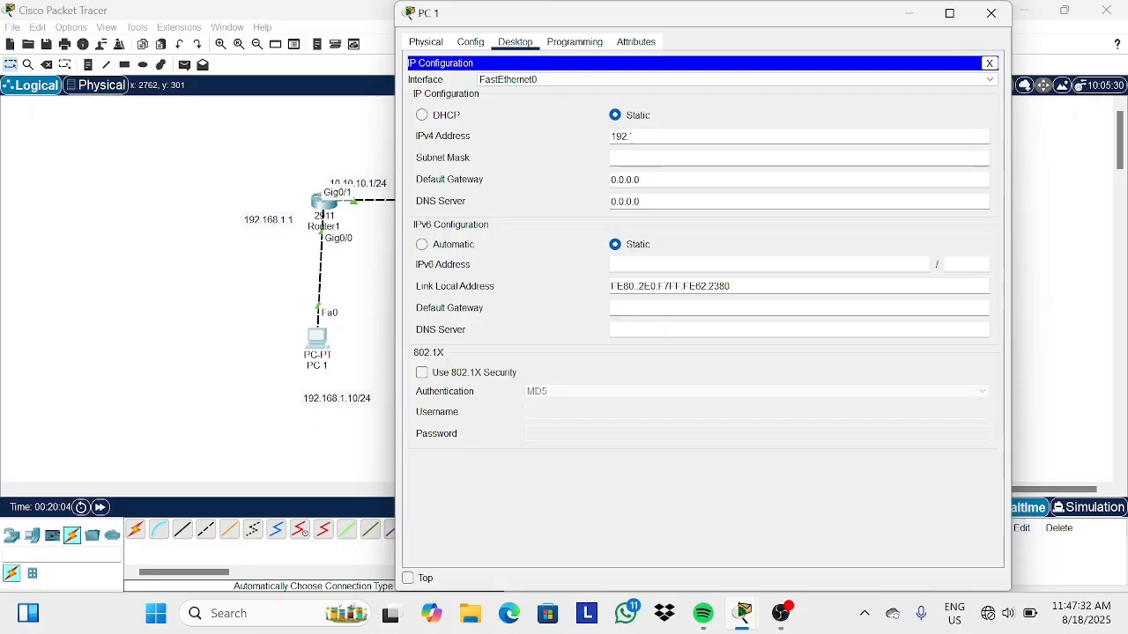
type("16")
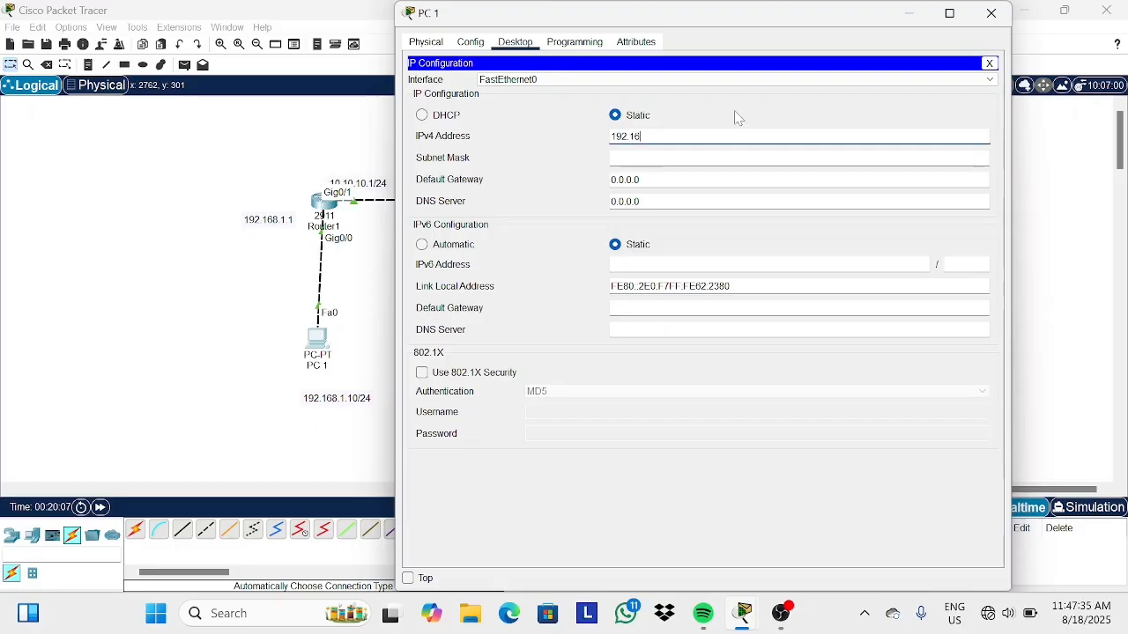
type("8.1.10")
key("Tab")
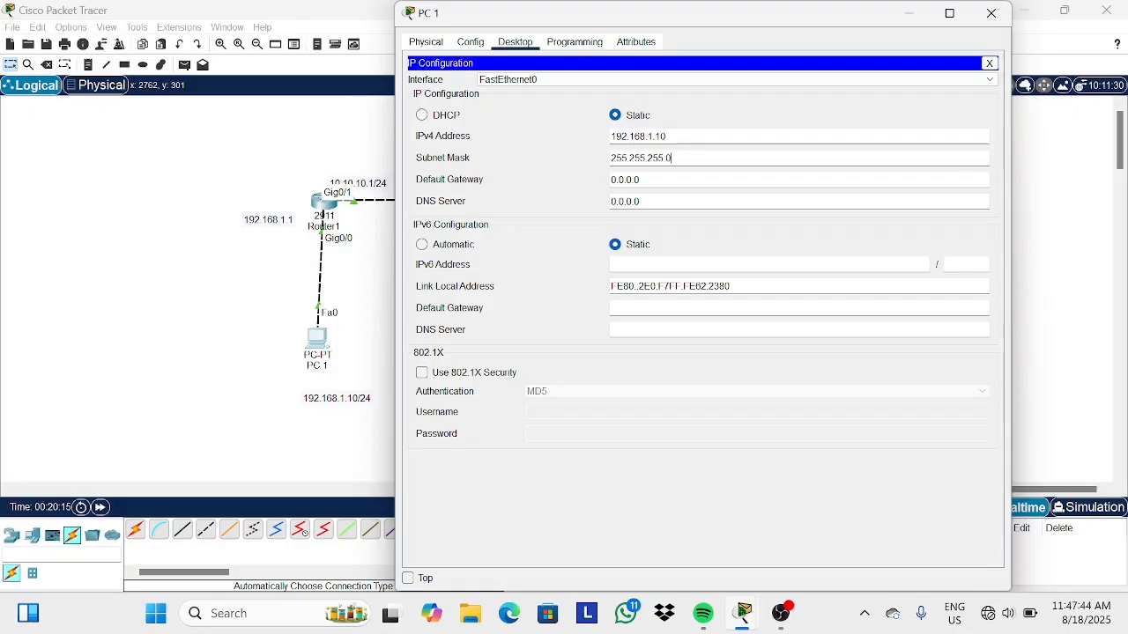
key("Tab")
key("BackSpace")
key("BackSpace")
key("BackSpace")
key("BackSpace")
key("BackSpace")
key("BackSpace")
key("BackSpace")
type("1")
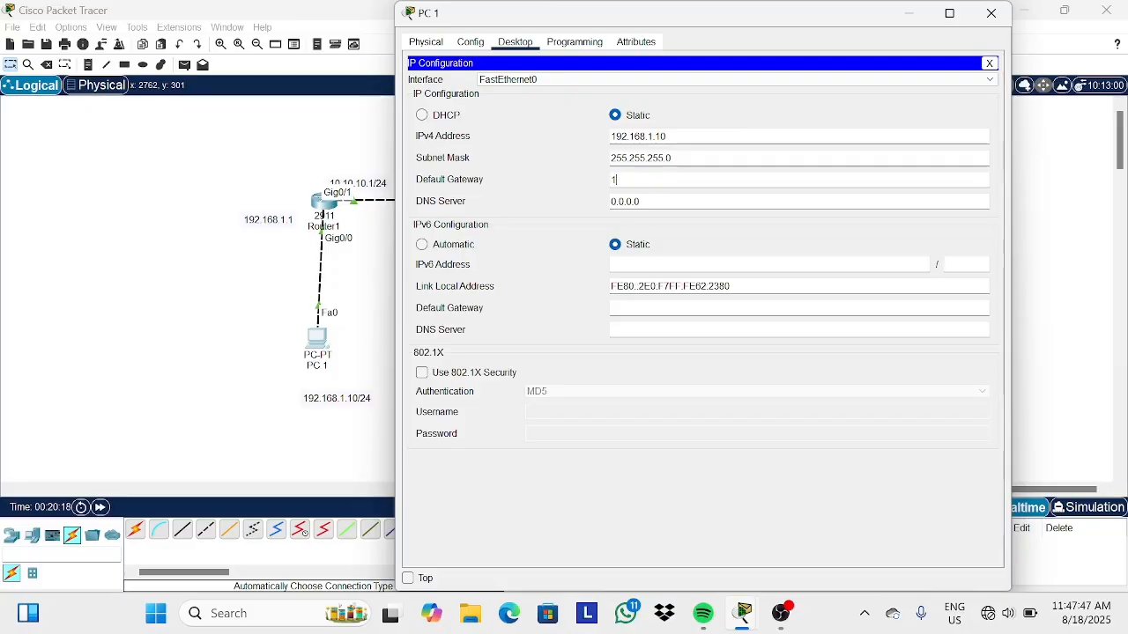
type("92.168.1.1")
left_click(991, 12)
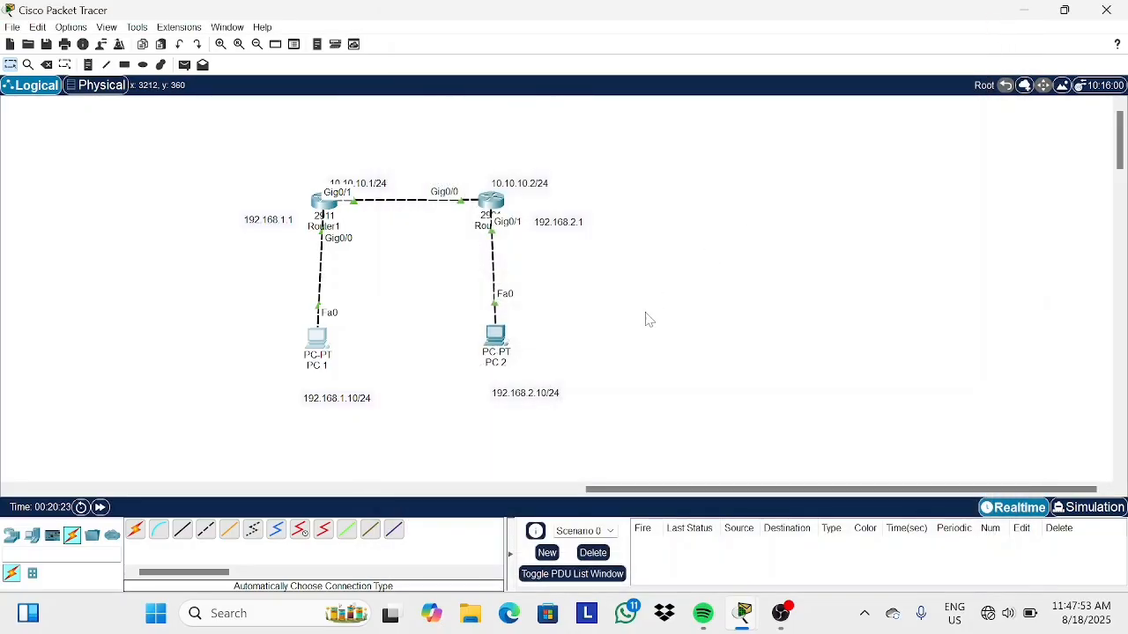
Set PC2's static IPv4 address to 192.168.2.10 and default gateway to 192.168.2.1, then close PC2.
left_click(503, 344)
left_click(516, 42)
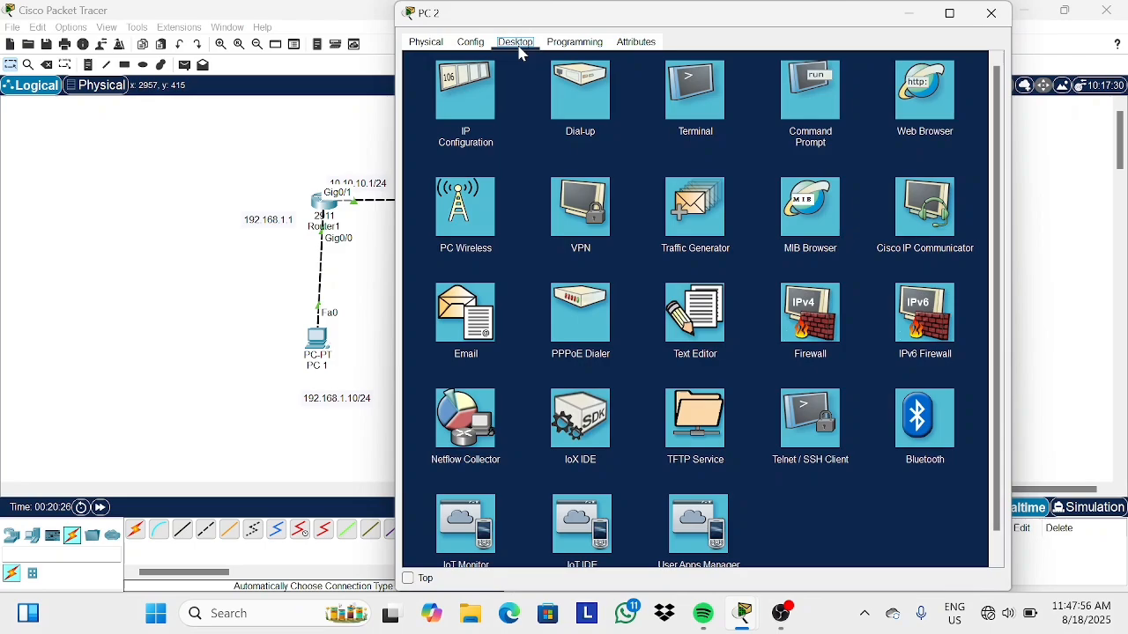
left_click(472, 123)
type("192.")
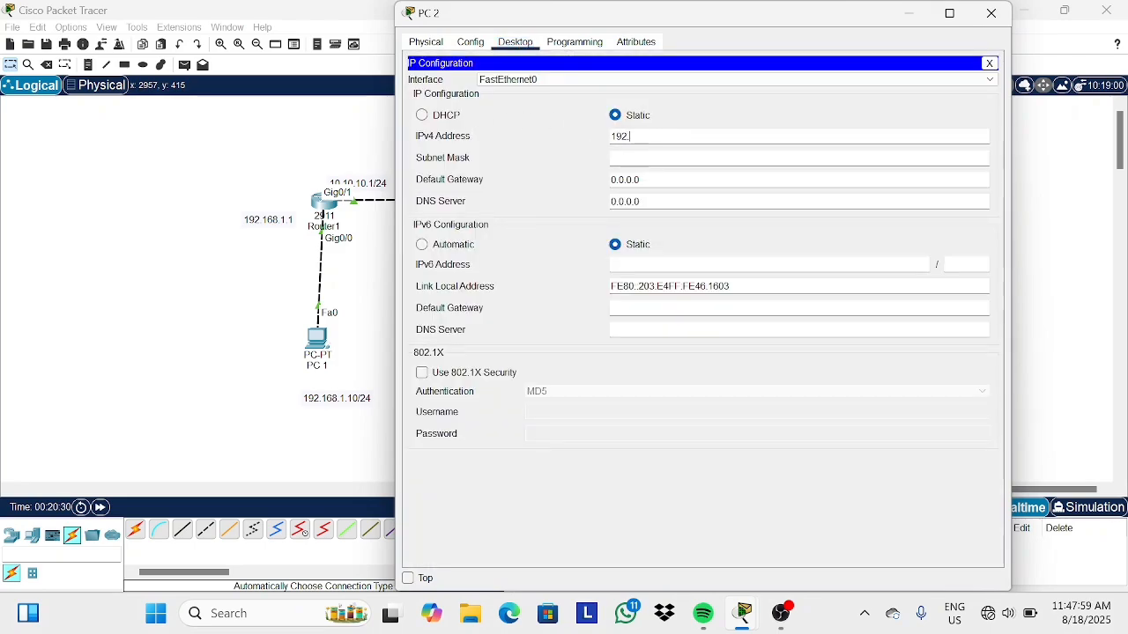
type("168.2.10")
left_click(657, 158)
left_click(657, 179)
key("BackSpace")
key("BackSpace")
key("BackSpace")
key("BackSpace")
key("BackSpace")
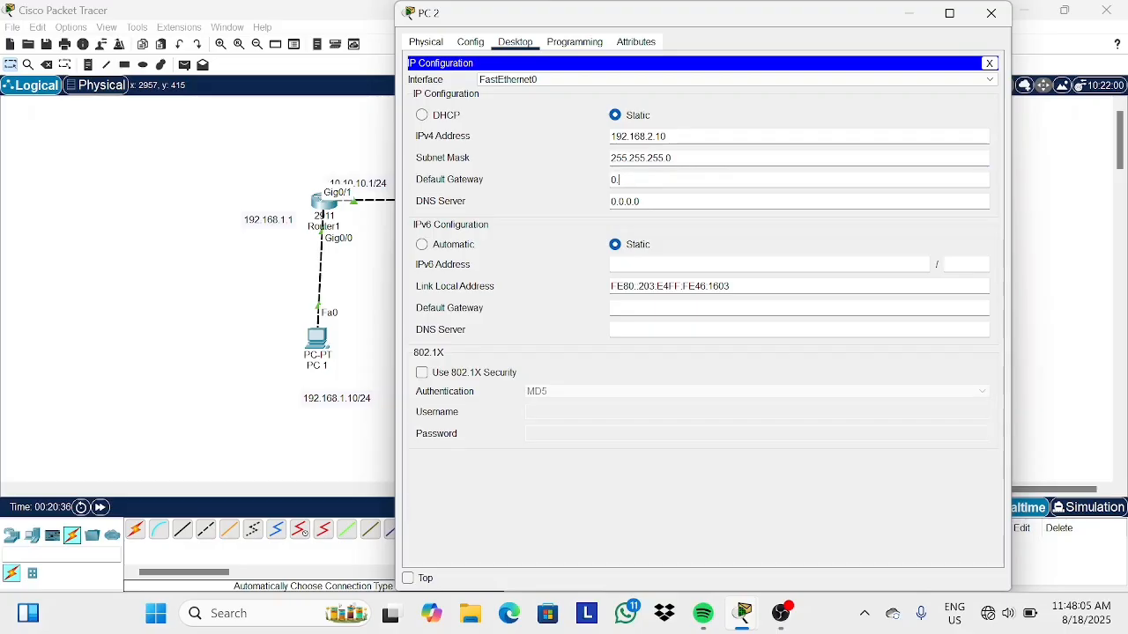
type("192.168.")
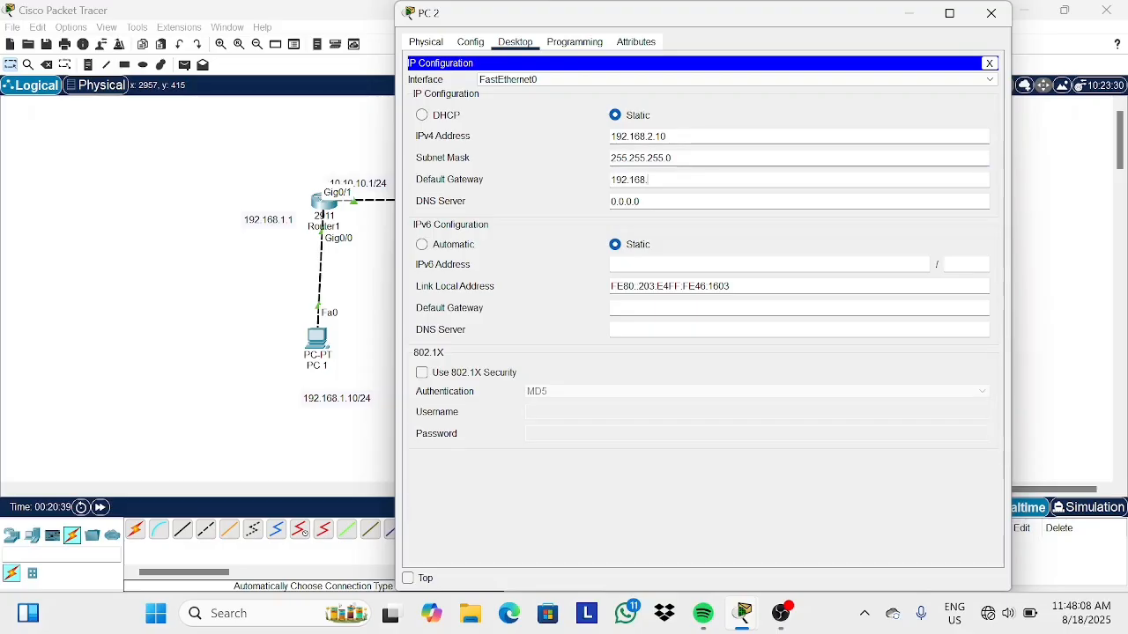
type("2.1")
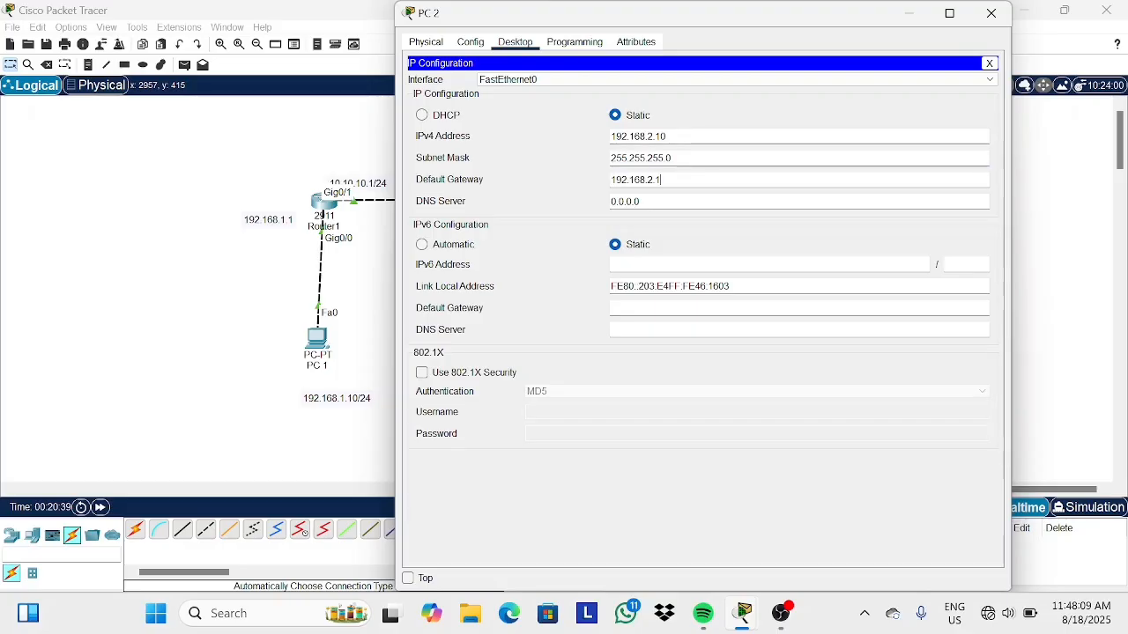
left_click(991, 13)
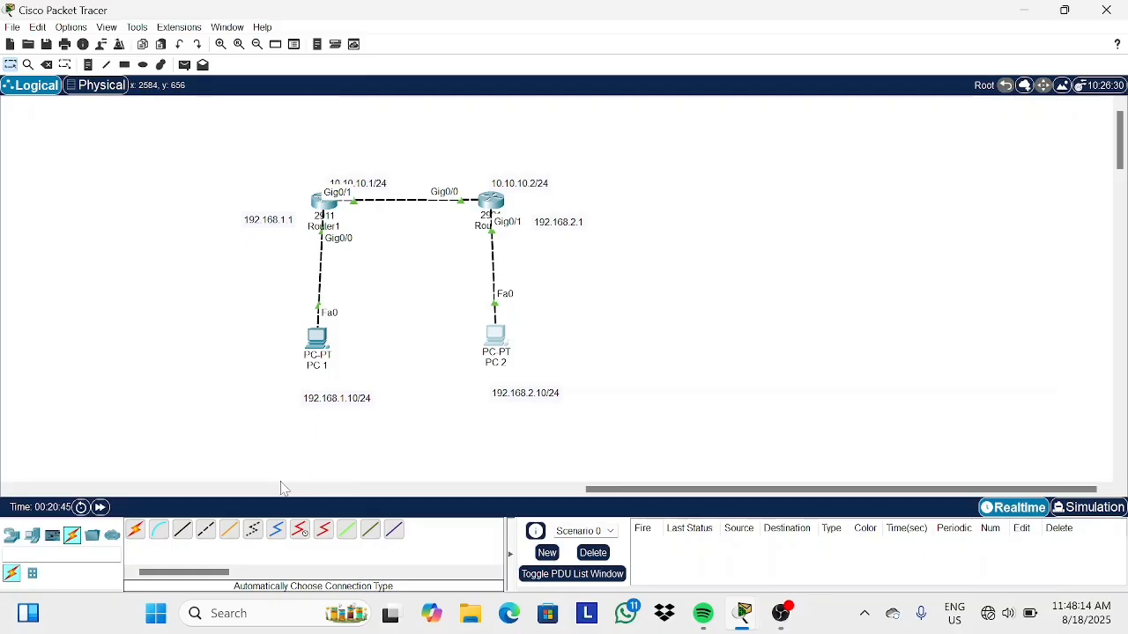
Ping PC2 at 192.168.2.10 from PC1's command prompt.
left_click(318, 338)
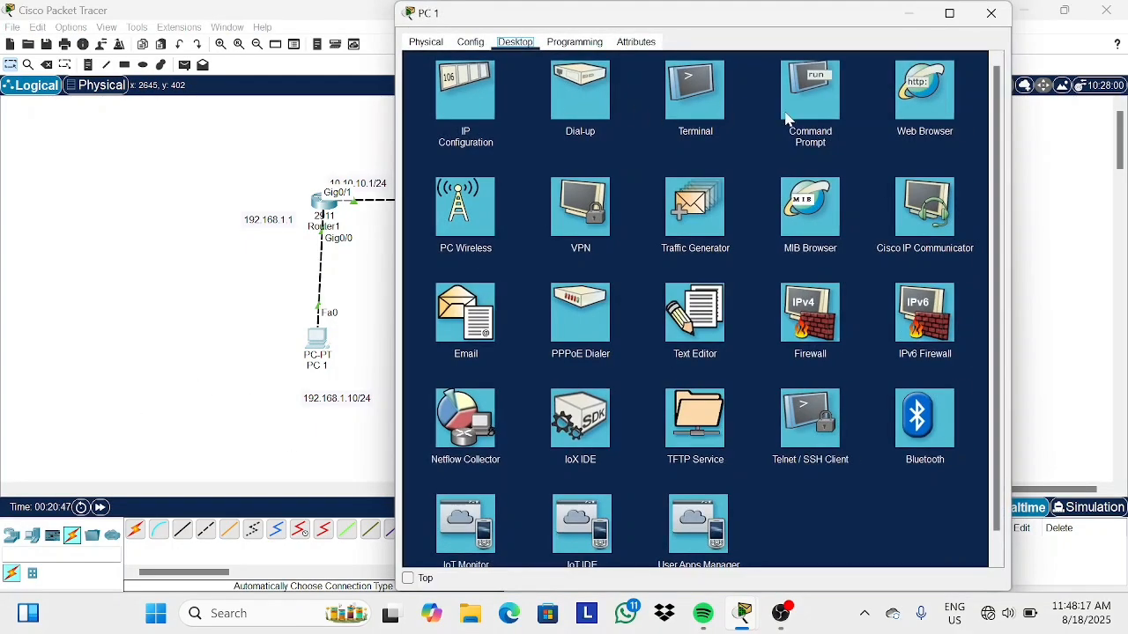
left_click(787, 117)
type("ping ")
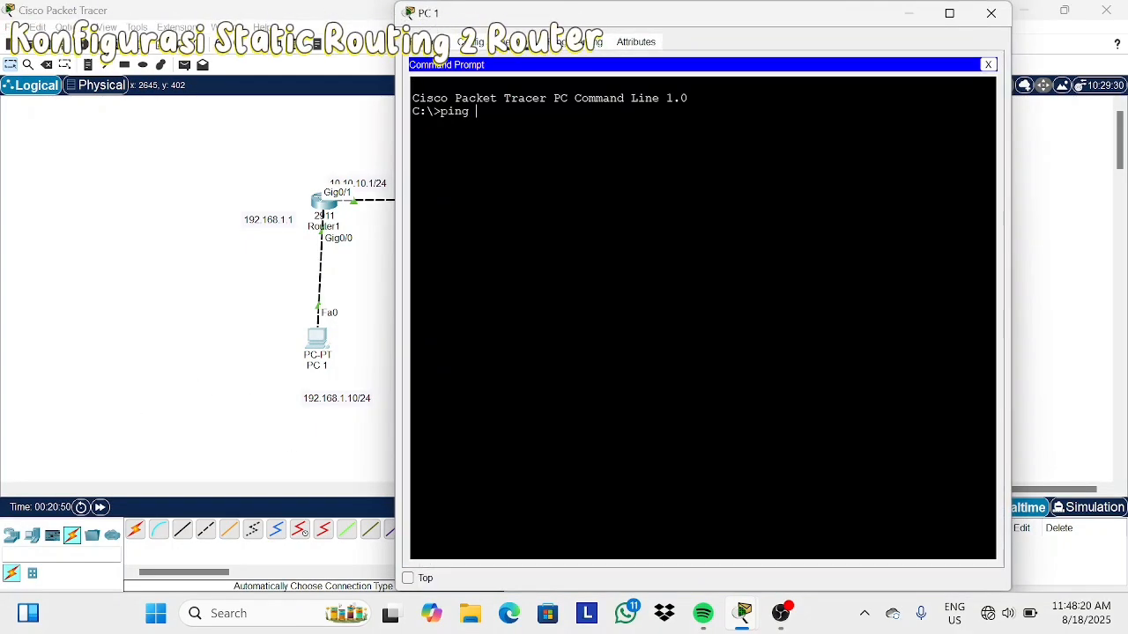
type("192.168.")
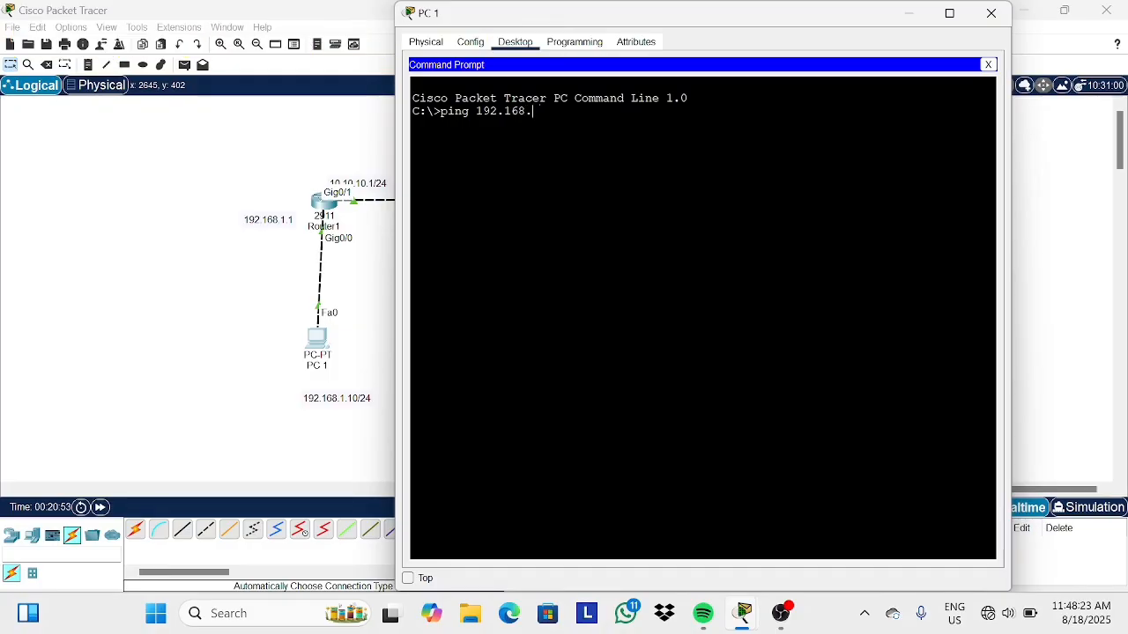
type("2.10")
key("Return")
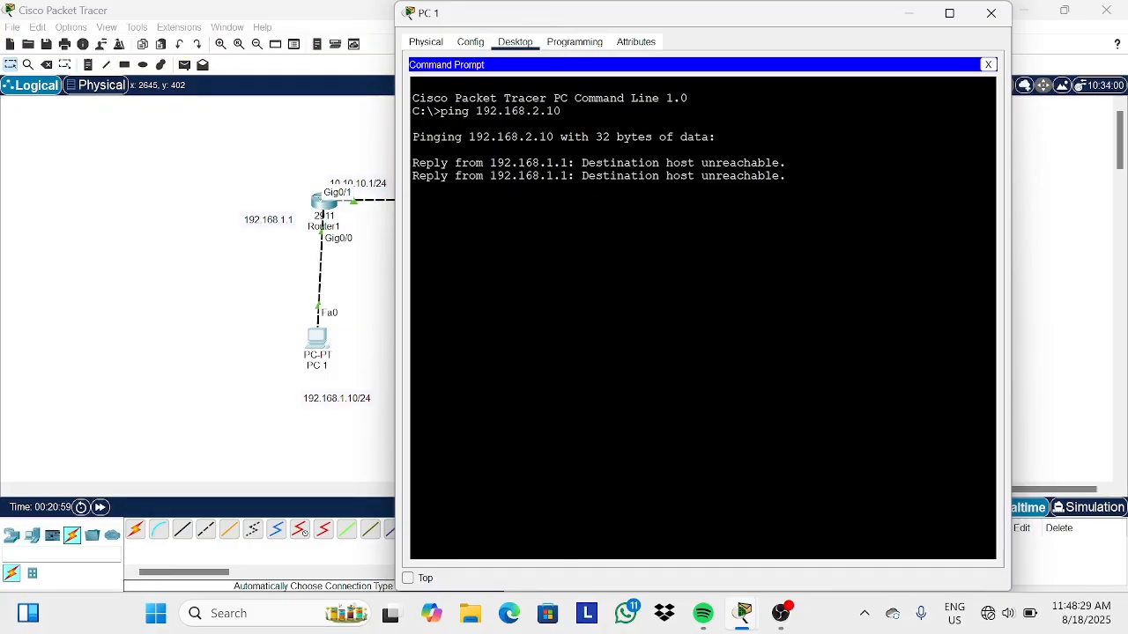
Close PC1 and add a canvas note between the PCs reading "src: 192.168.1.10" and "dst: 192.168.2.10".
left_click(991, 13)
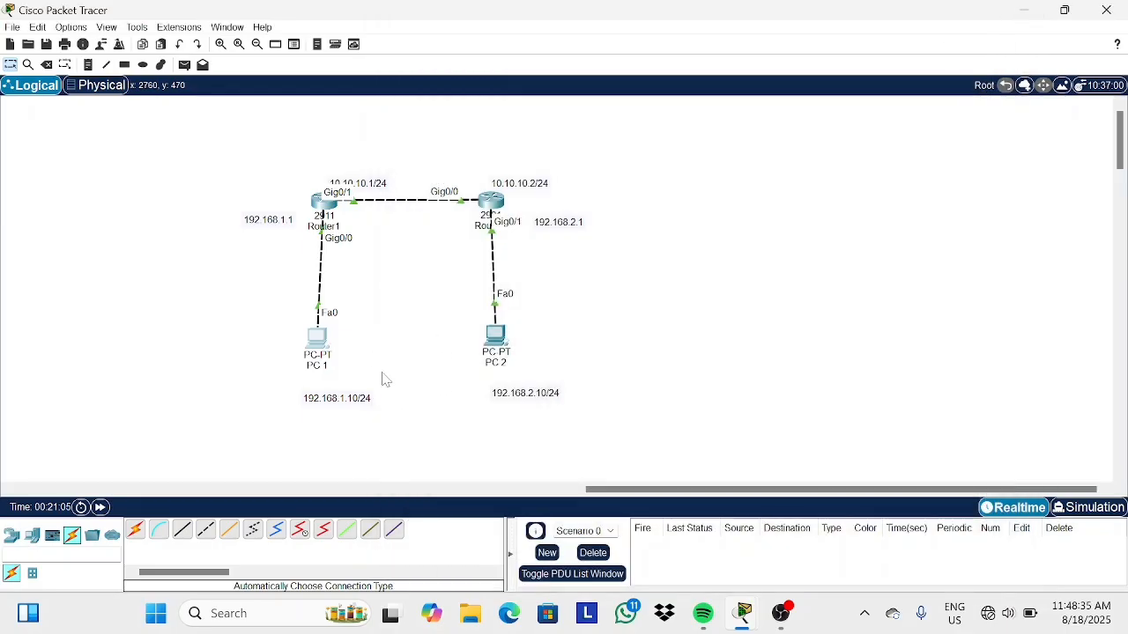
left_click(88, 64)
left_click(363, 346)
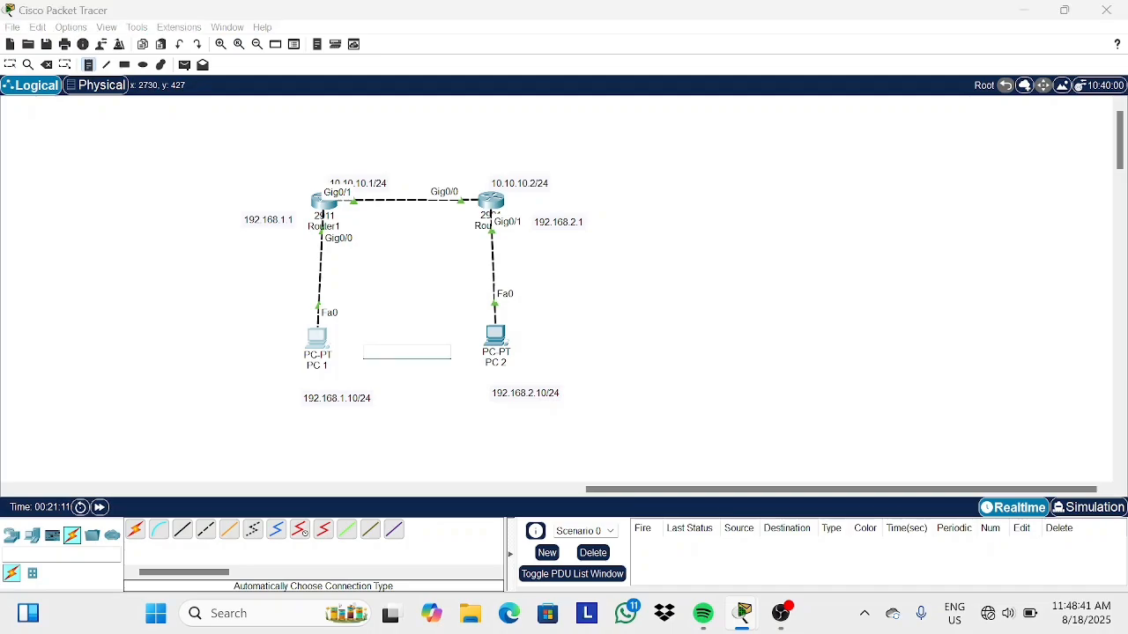
type("src")
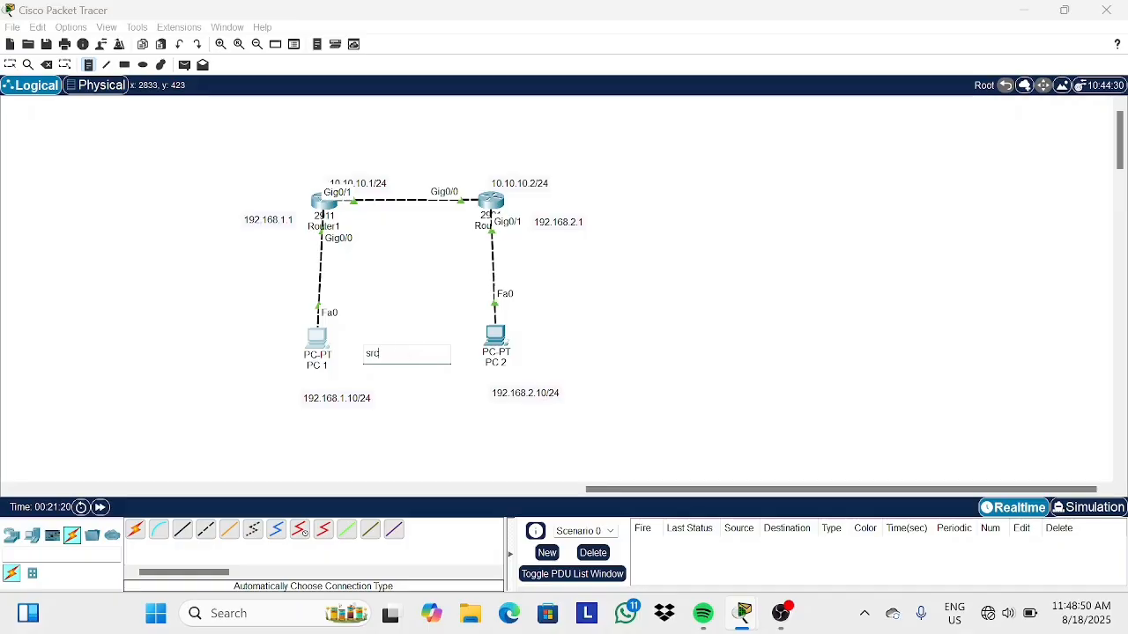
type("192.168.1.1")
type("0")
key("Return")
type("dst: 192.168")
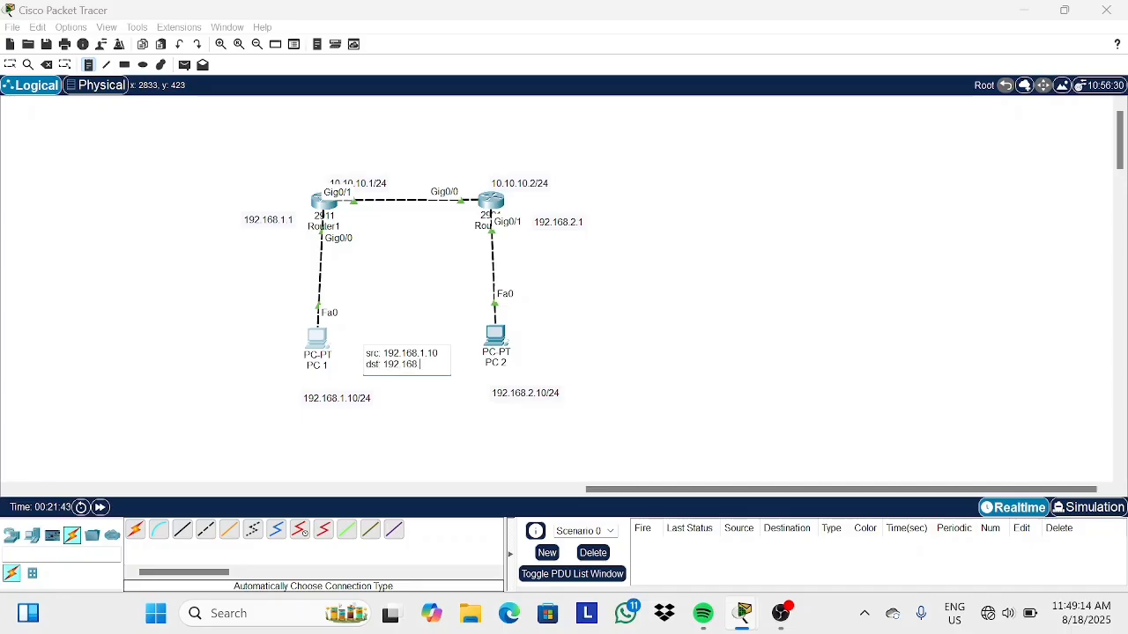
type(".2.10")
left_click(9, 66)
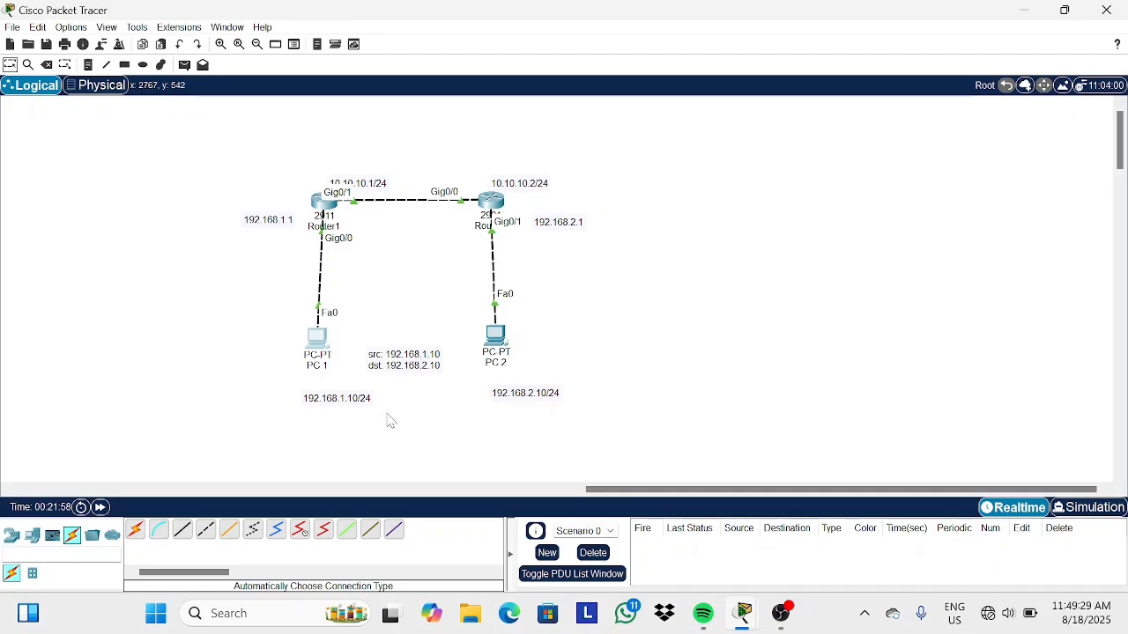
Open Router1's CLI, display its routing table with do show ip route, then minimize the window.
mouse_move(323, 211)
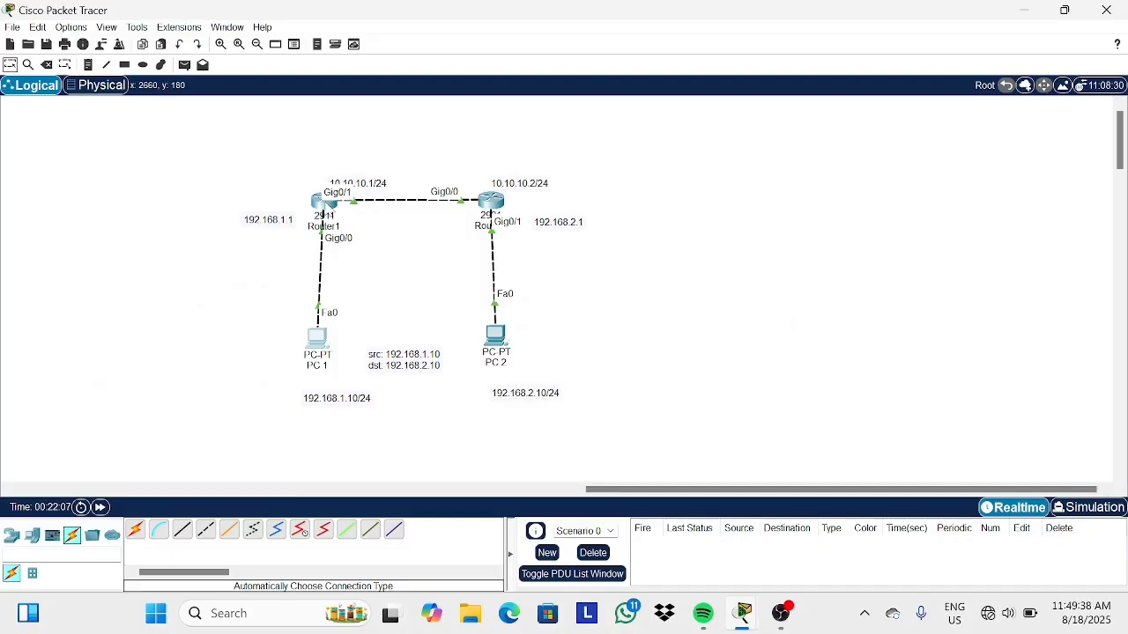
left_click(326, 208)
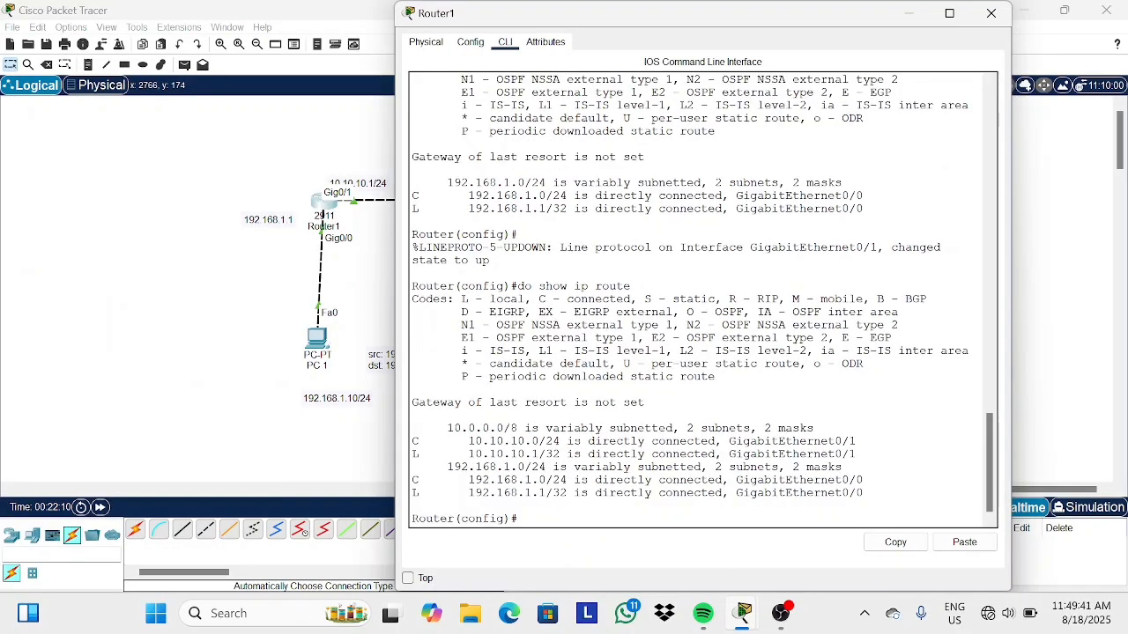
type("do sho")
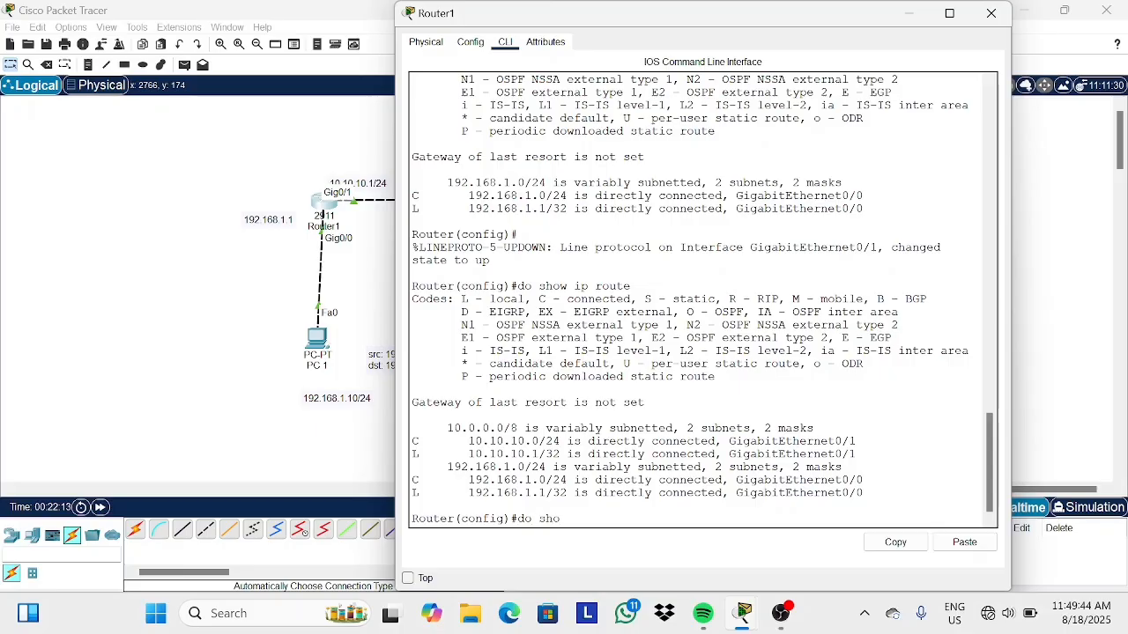
type("w")
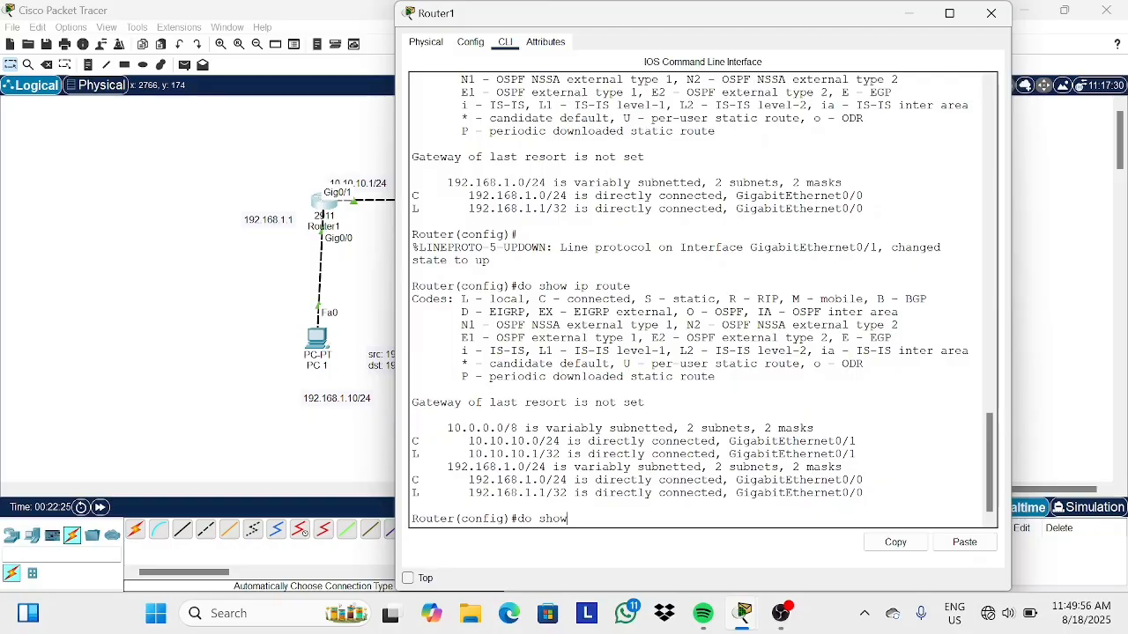
key("BackSpace")
key("BackSpace")
key("BackSpace")
key("BackSpace")
key("BackSpace")
key("BackSpace")
key("Up")
key("Return")
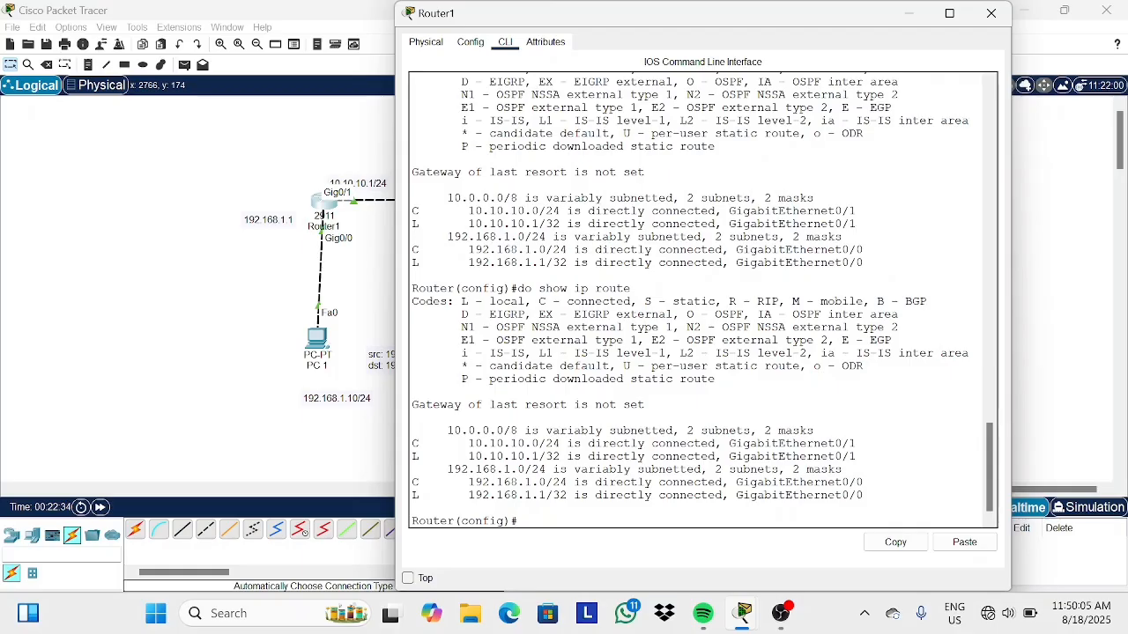
left_click_drag(502, 443, 559, 457)
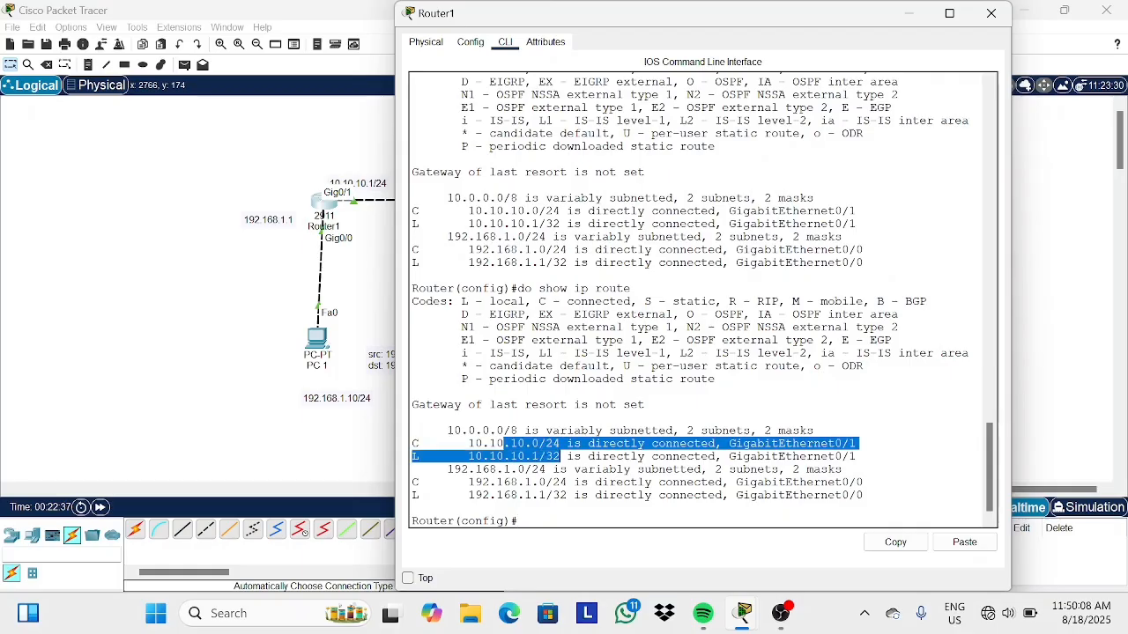
left_click(518, 520)
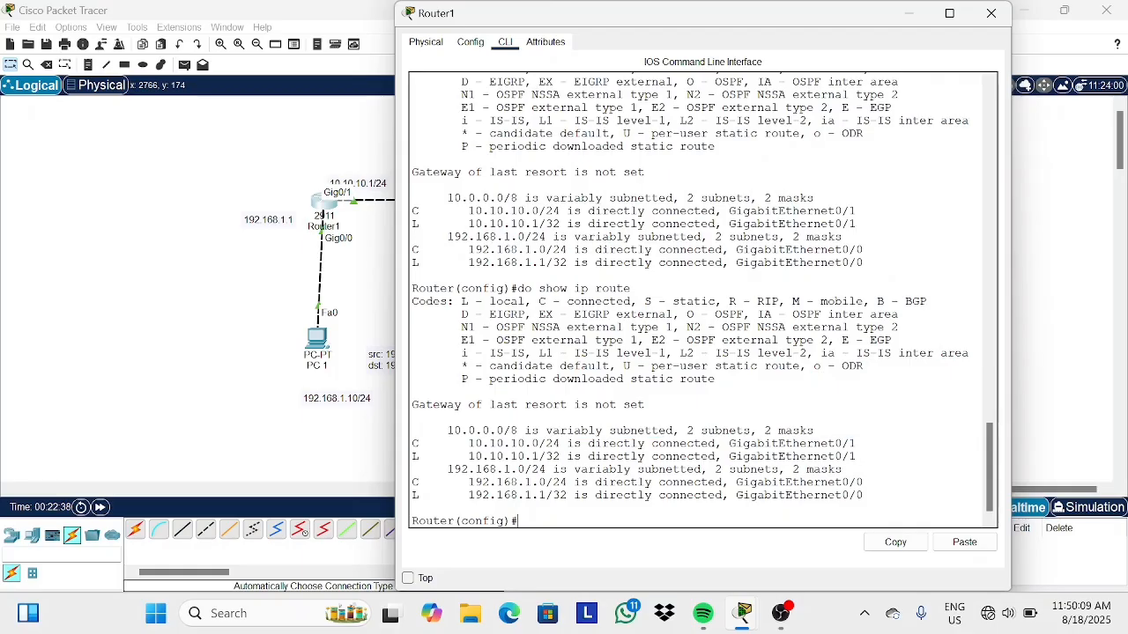
left_click(909, 13)
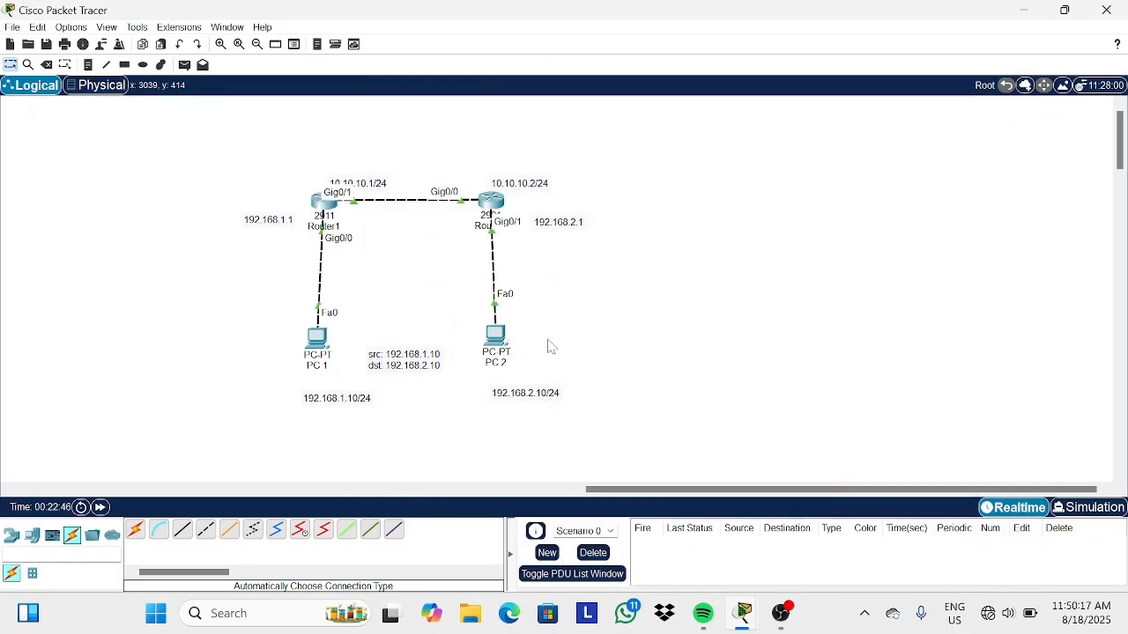
Add a note beside PC2 reading "src: 192.168.2.10" and "dst: 192.168.1.10", and move it next to PC2.
left_click(88, 64)
left_click(558, 368)
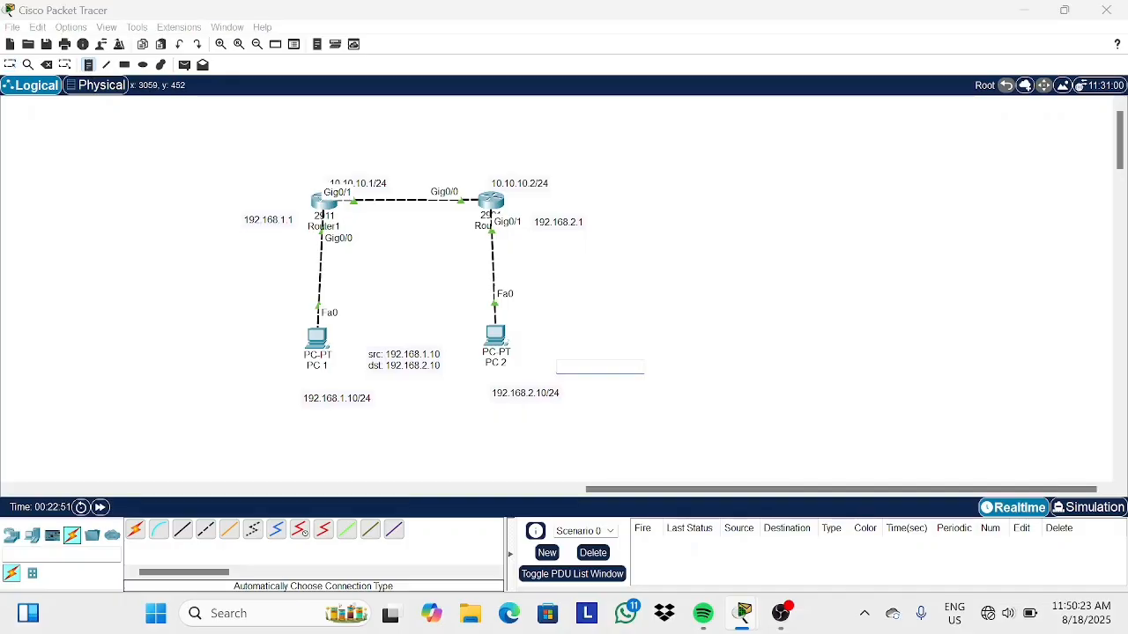
type("sc")
key("BackSpace")
type(": 192.168")
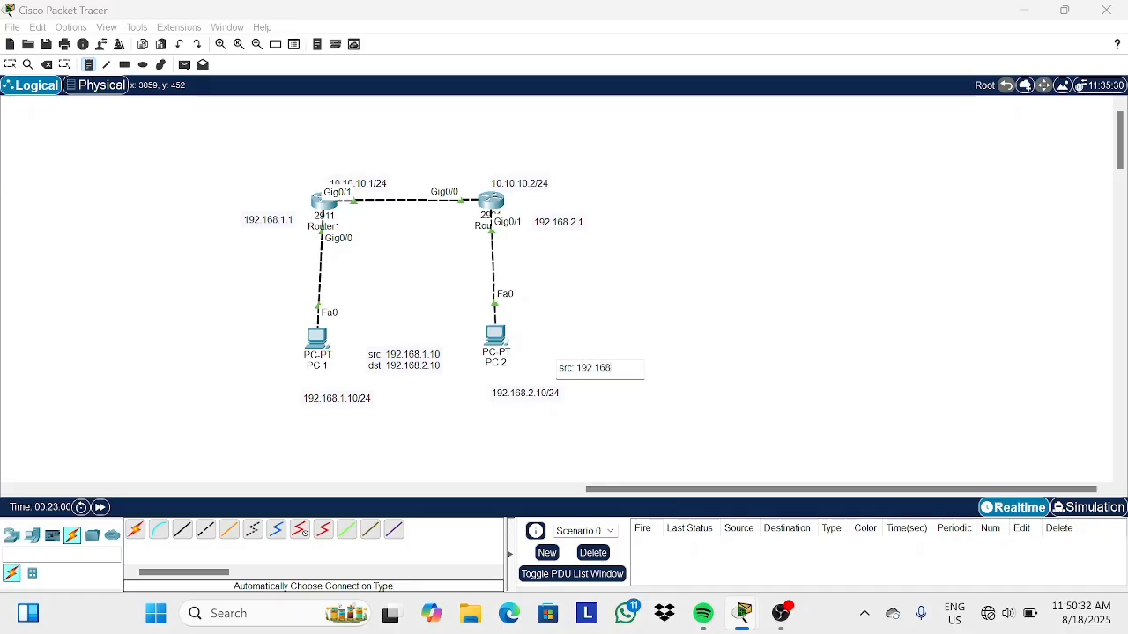
type(".2.10")
key("Return")
type("dsr")
key("BackSpace")
type("t: 192")
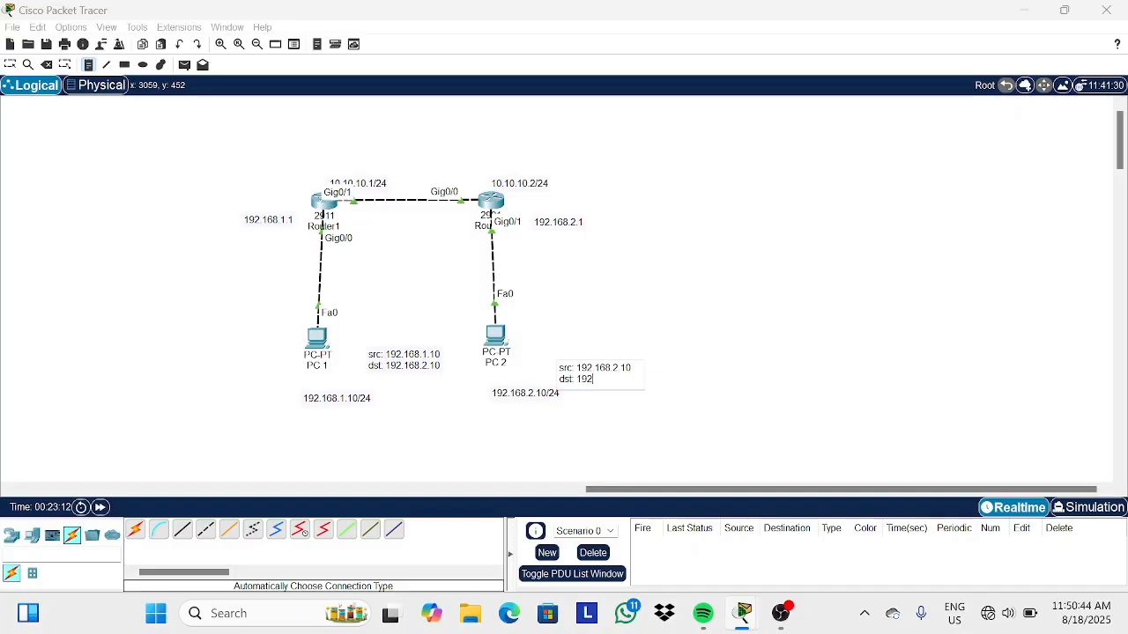
type(".168.1.10")
left_click(10, 65)
left_click_drag(618, 381, 604, 357)
left_click(629, 431)
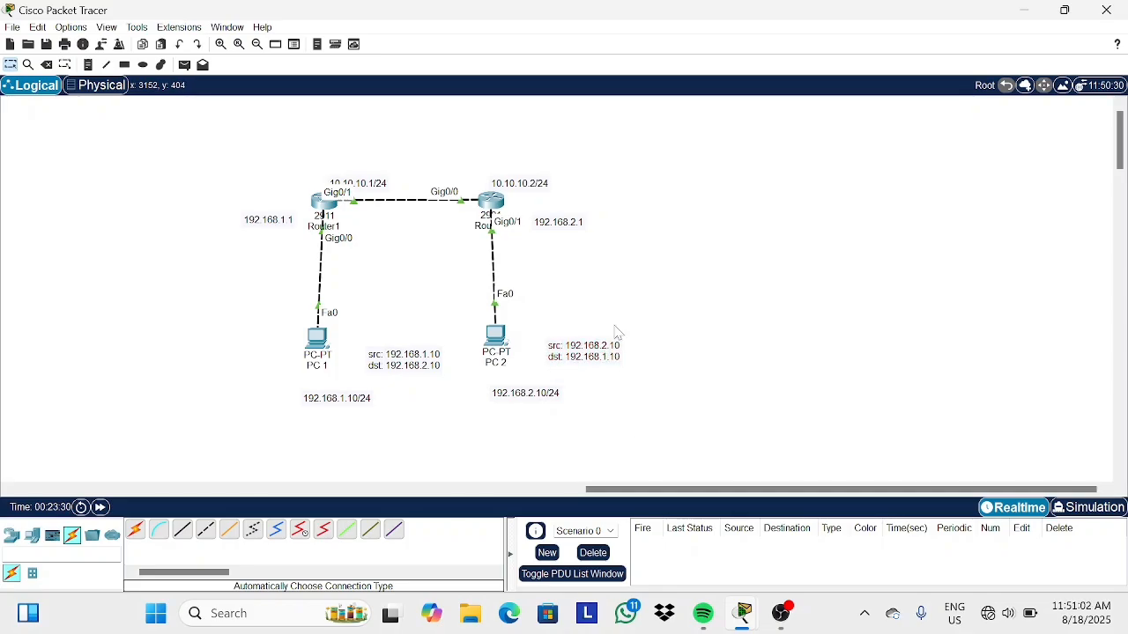
Open Router2's CLI, display its routing table with do show ip route, then close the window.
left_click(492, 202)
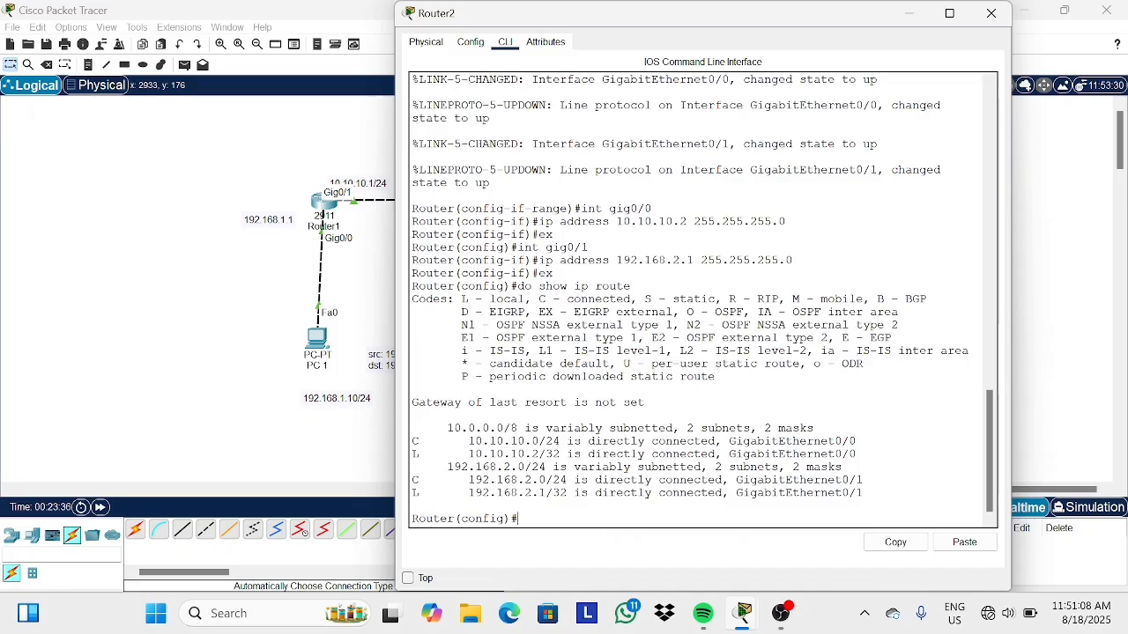
type("do show ip route")
key("Return")
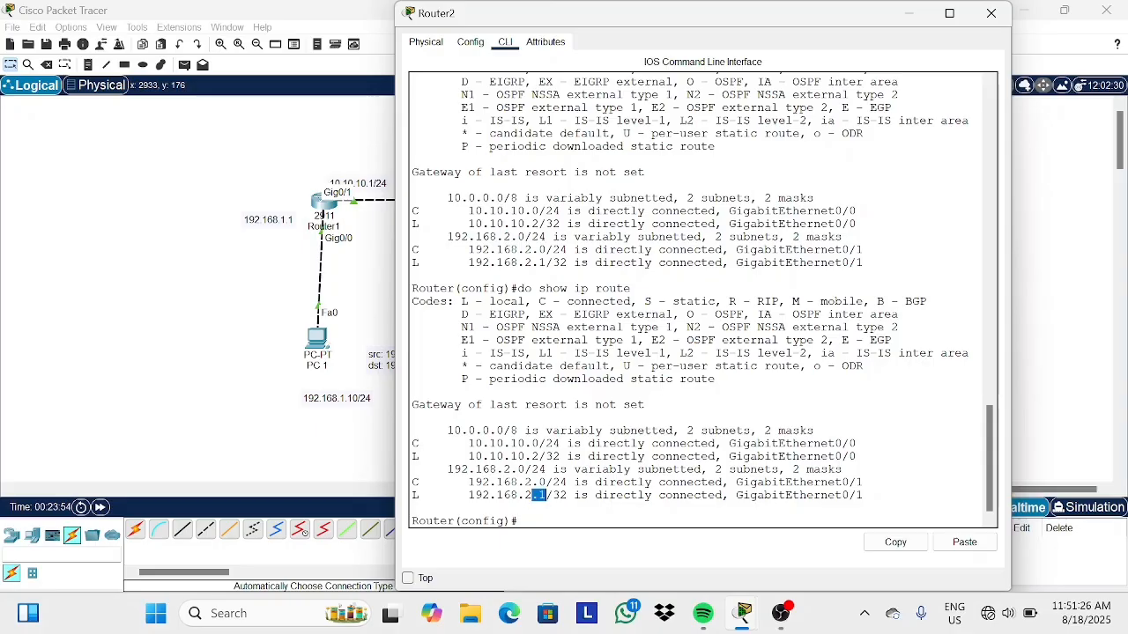
left_click_drag(531, 495, 532, 482)
left_click(518, 520)
left_click(991, 13)
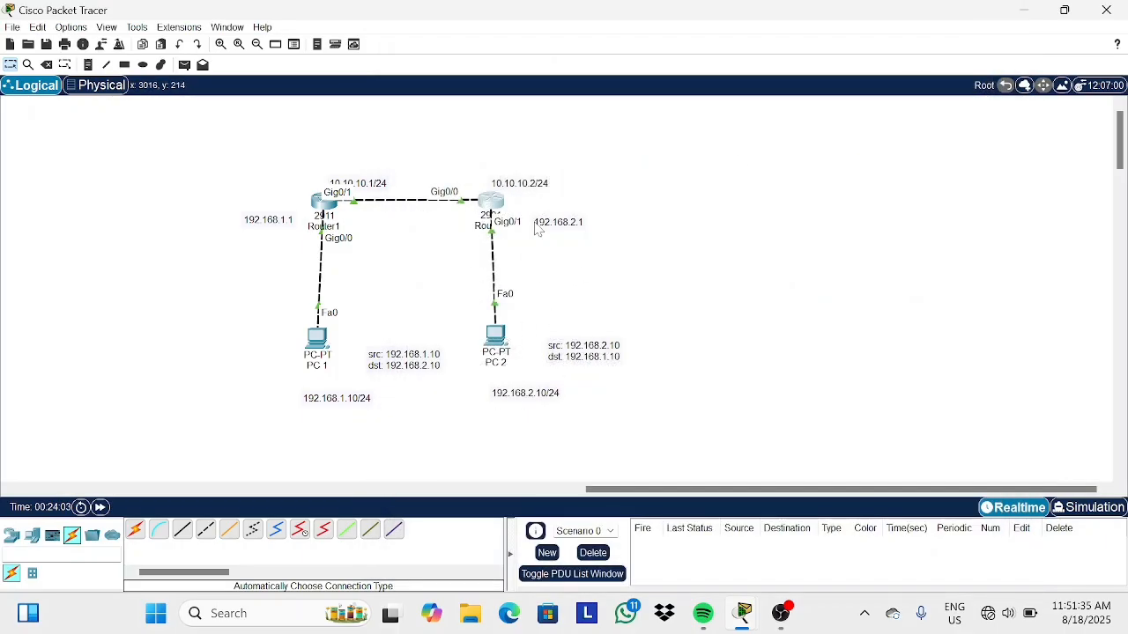
Add a "STATIC ROUTING" title note and move it above the topology.
left_click(88, 64)
left_click(402, 240)
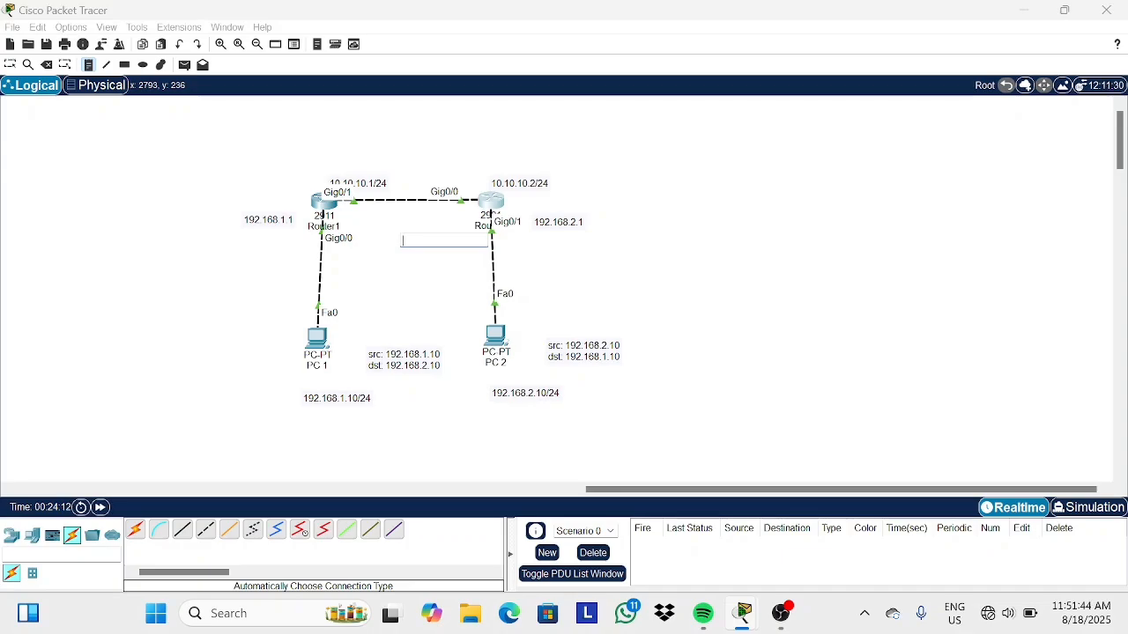
key("Caps_Lock")
type("STATIC ")
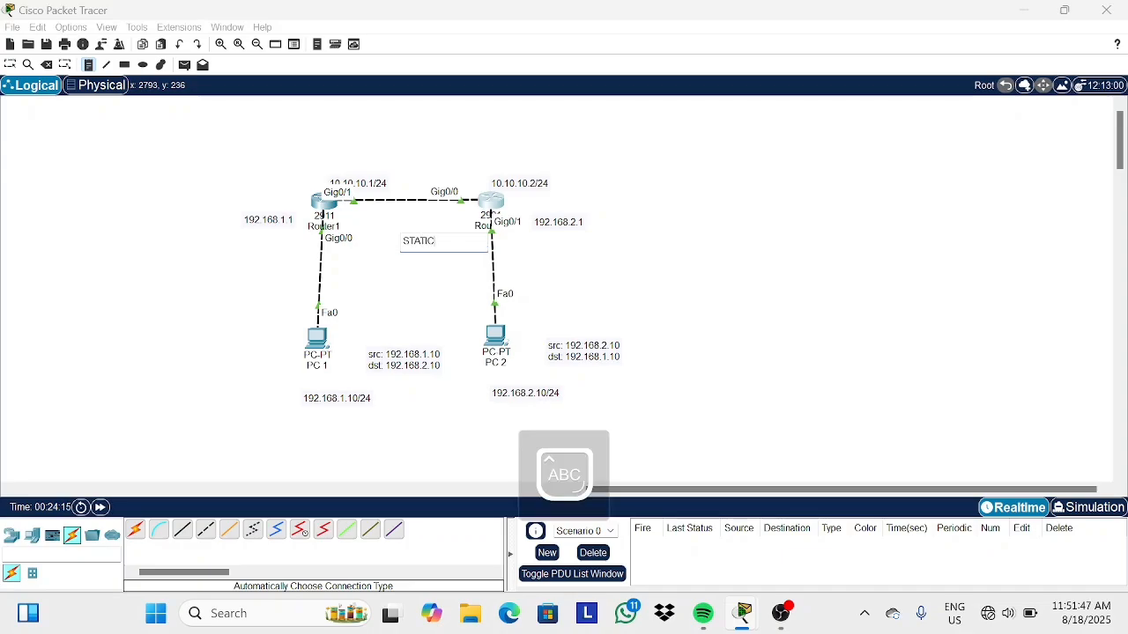
type("ROUTING")
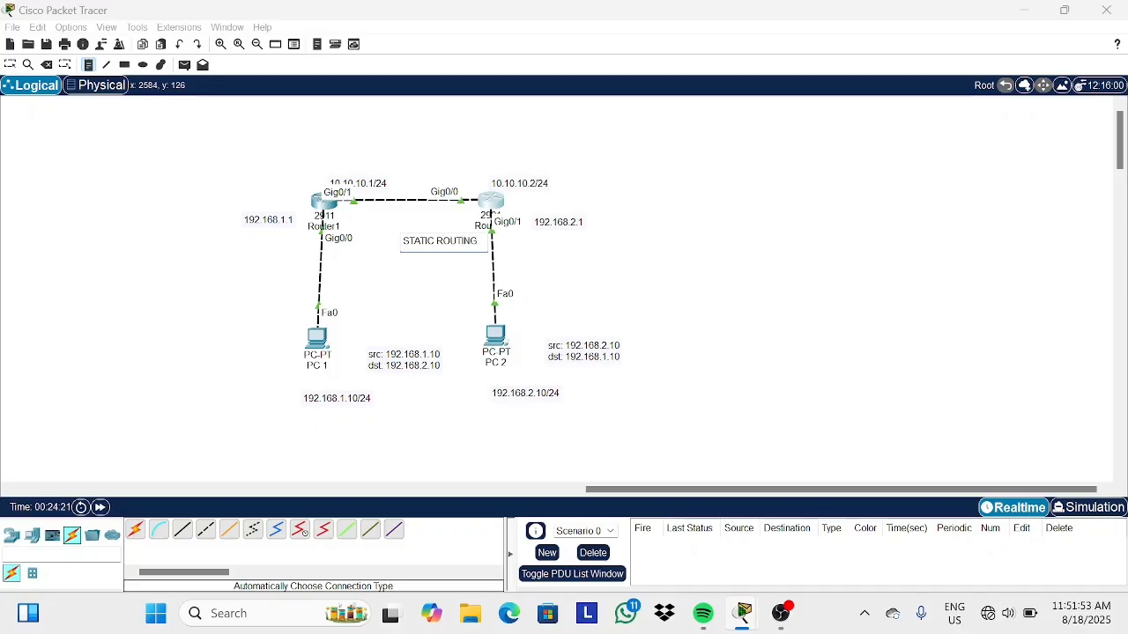
left_click(10, 65)
left_click_drag(454, 258, 424, 153)
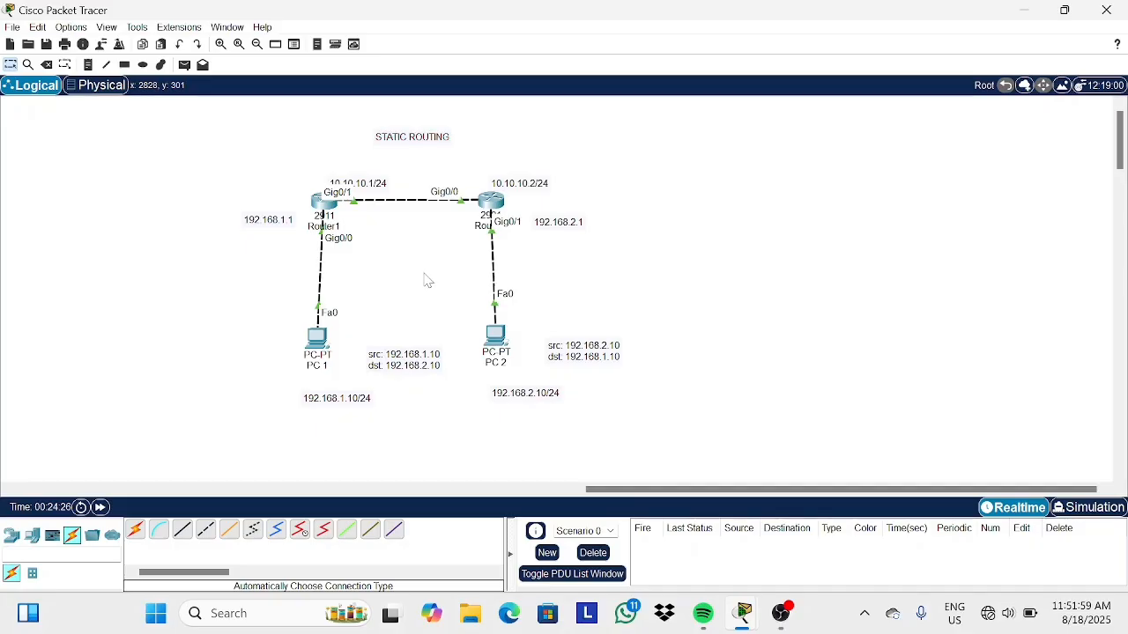
In Router1's configuration mode, enter a static route for network 192.168.2.0 with mask 255.255.255.0.
left_click_drag(495, 346, 495, 345)
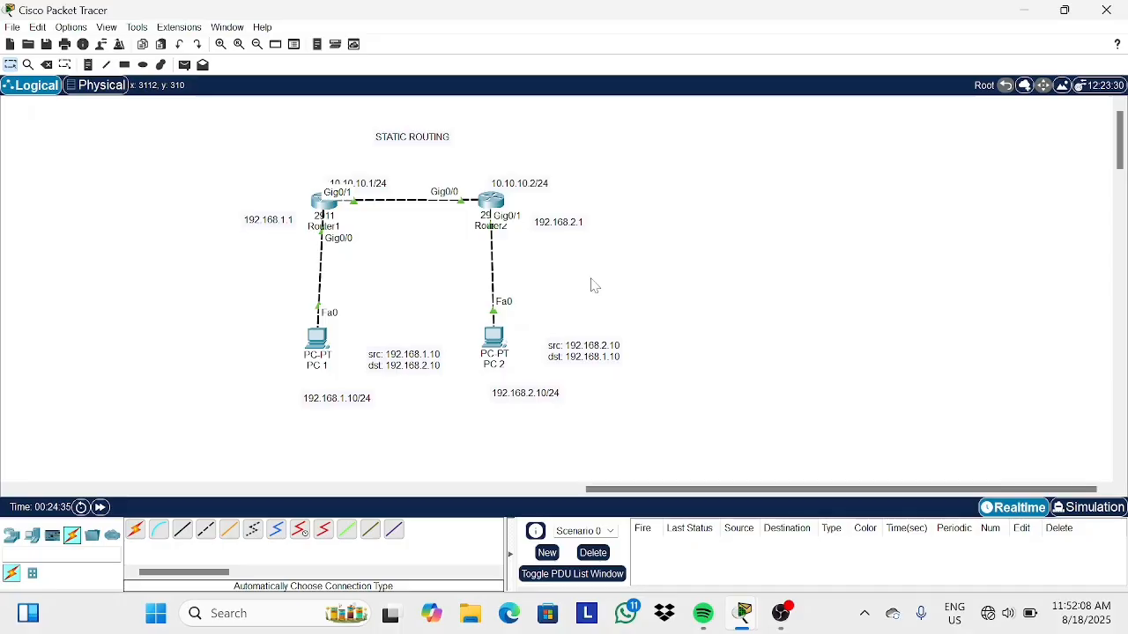
left_click(325, 205)
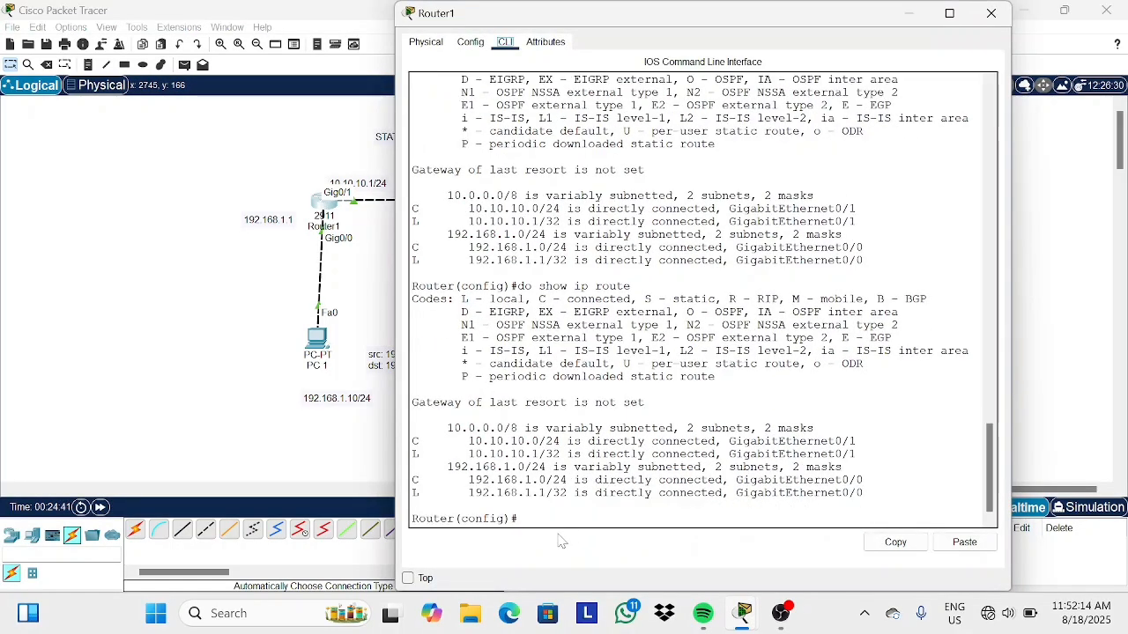
type("ig)#IP ROUTE")
key("BackSpace")
key("BackSpace")
key("BackSpace")
key("BackSpace")
key("BackSpace")
key("BackSpace")
key("Caps_Lock")
type("ip ro")
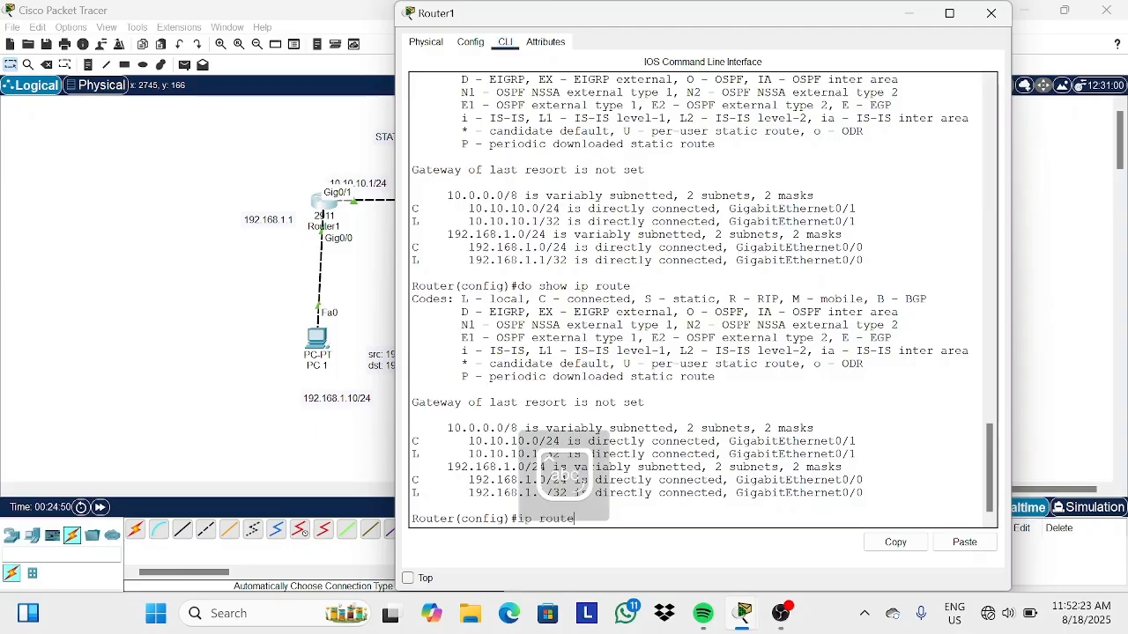
type("ute ")
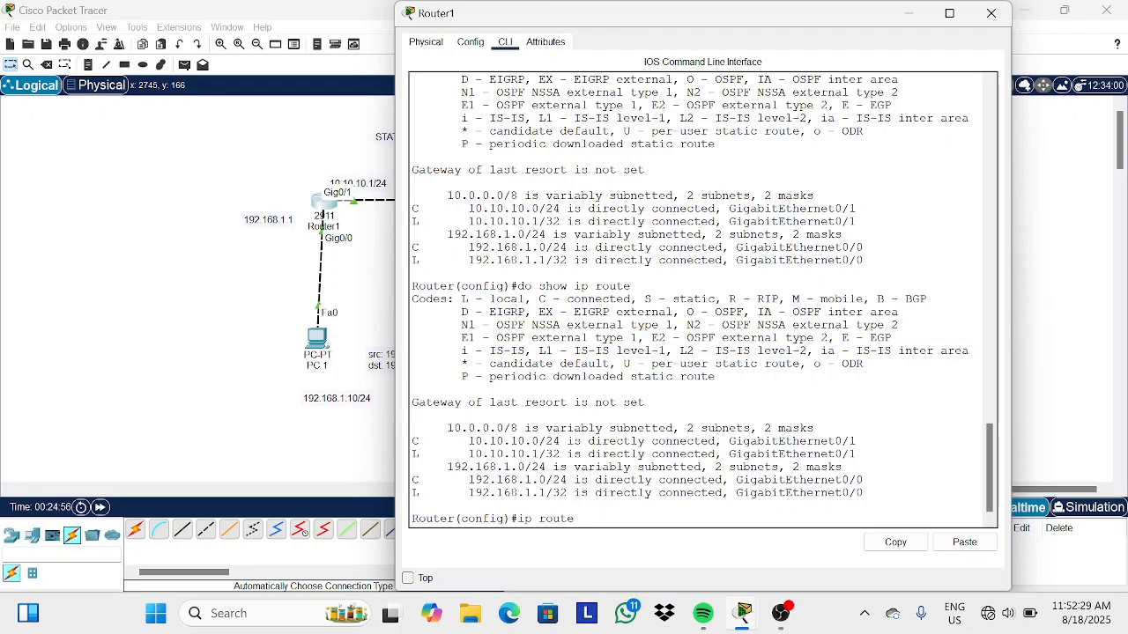
type("192.168.2.0 255.255.255.2")
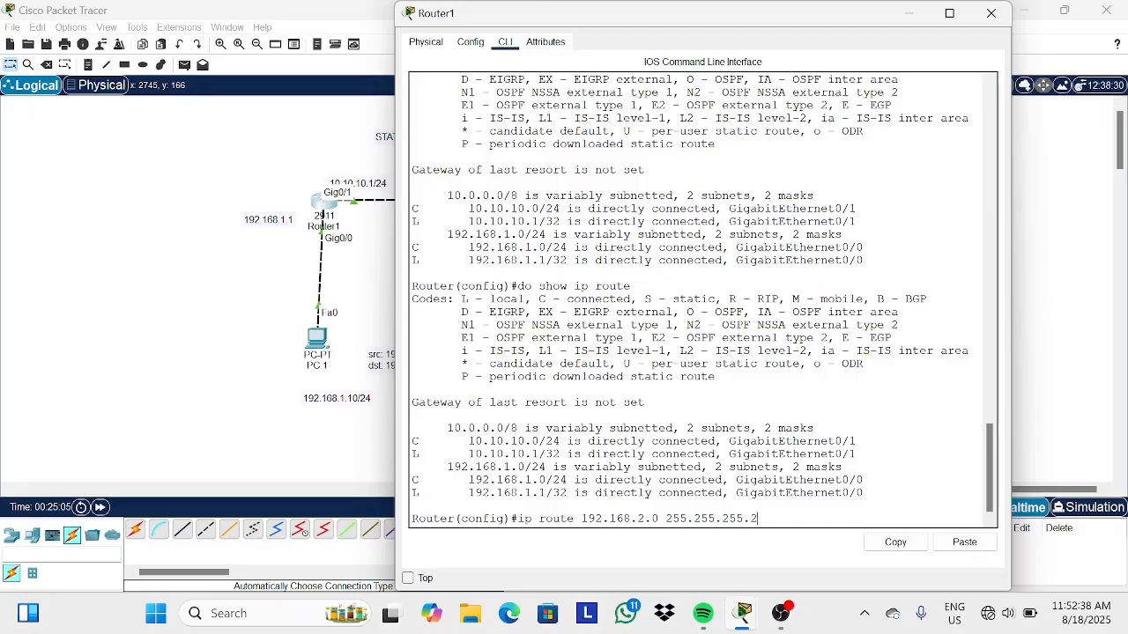
type("5")
key("BackSpace")
key("BackSpace")
type("0")
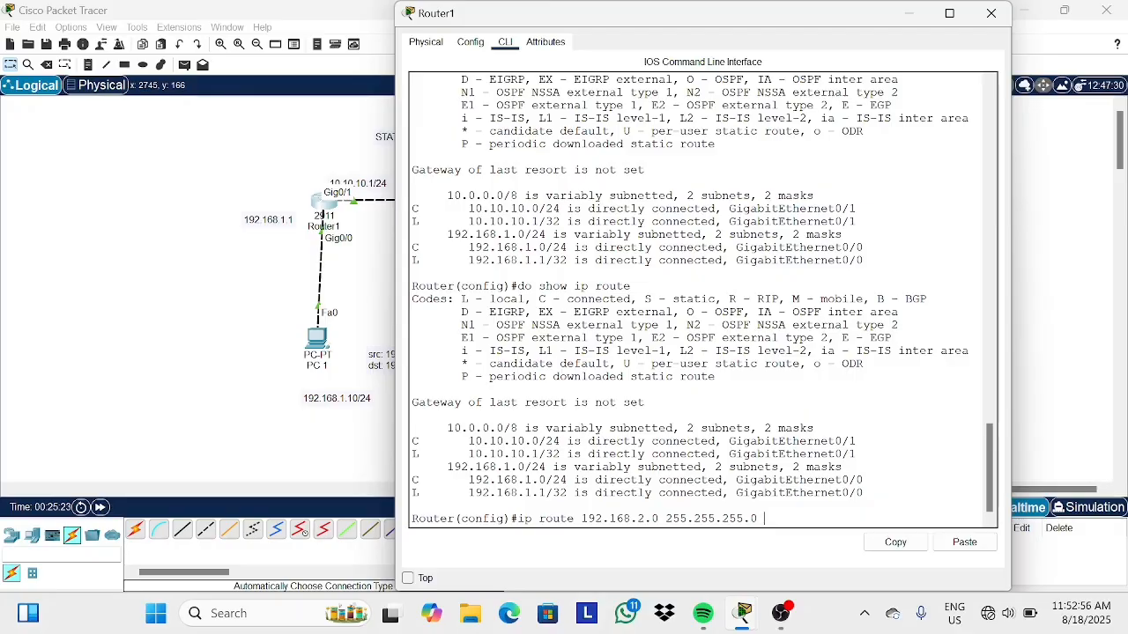
Complete Router1's static route with next hop 10.10.10.2, then display its routing table with do show ip route.
type("10.10.10.2")
key("Return")
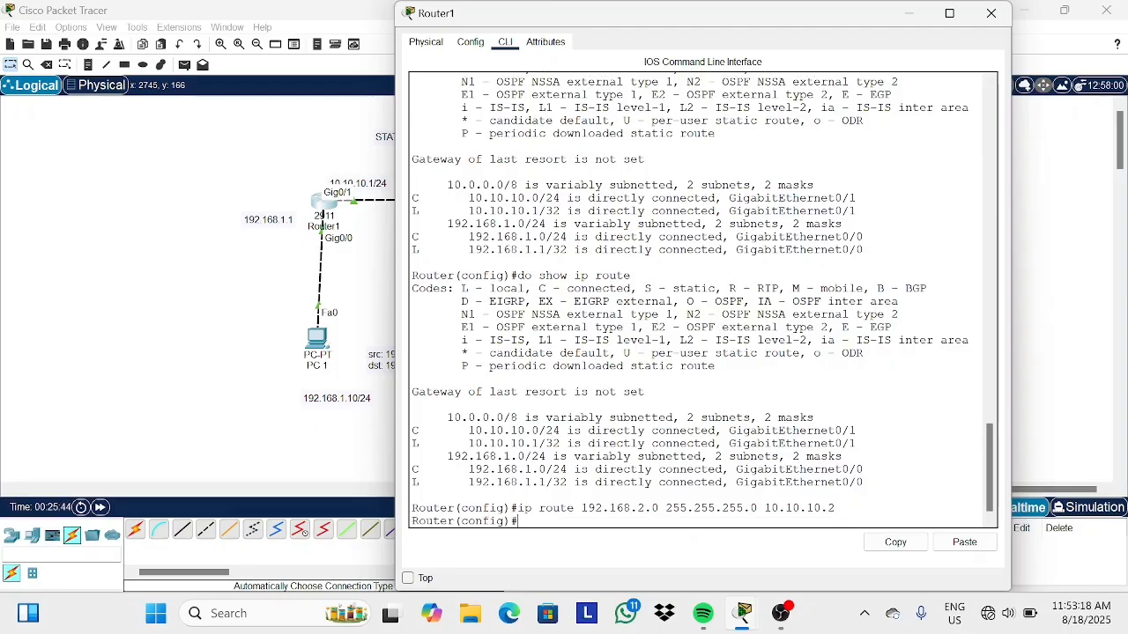
type("do show ip route")
key("Return")
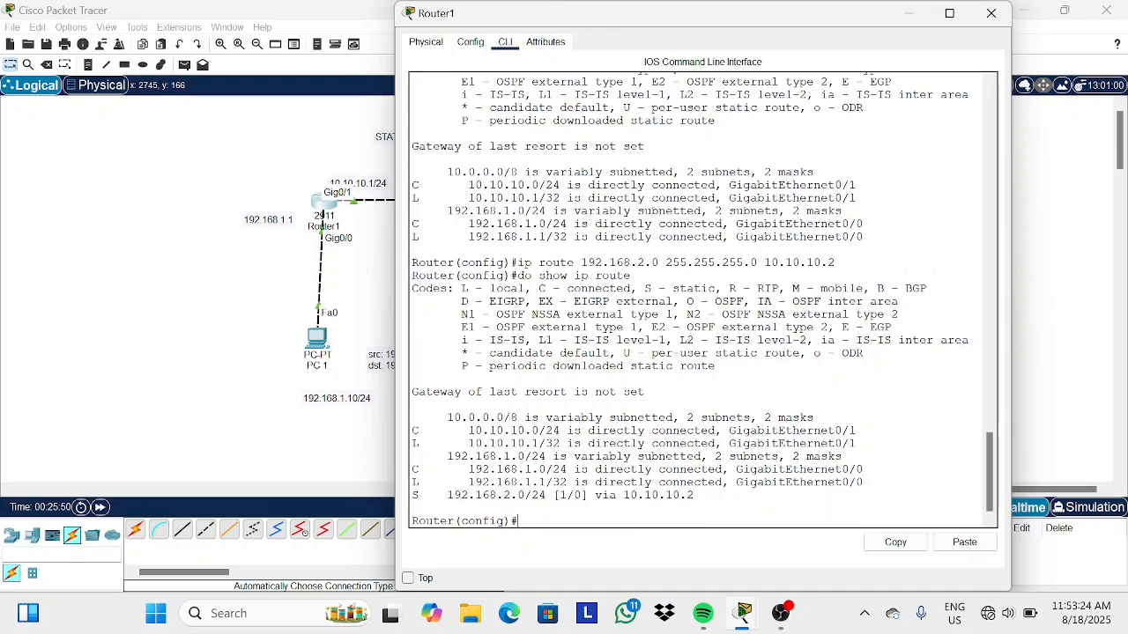
Highlight the new static route entry in Router1's routing table and close the Router1 window.
left_click_drag(412, 495, 694, 495)
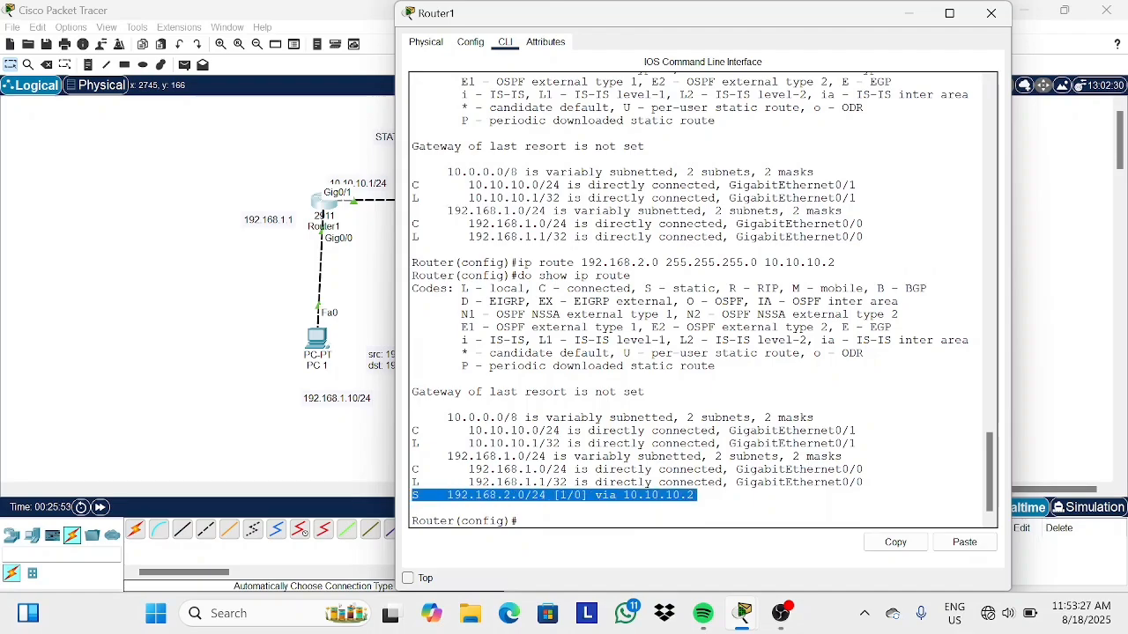
left_click(518, 520)
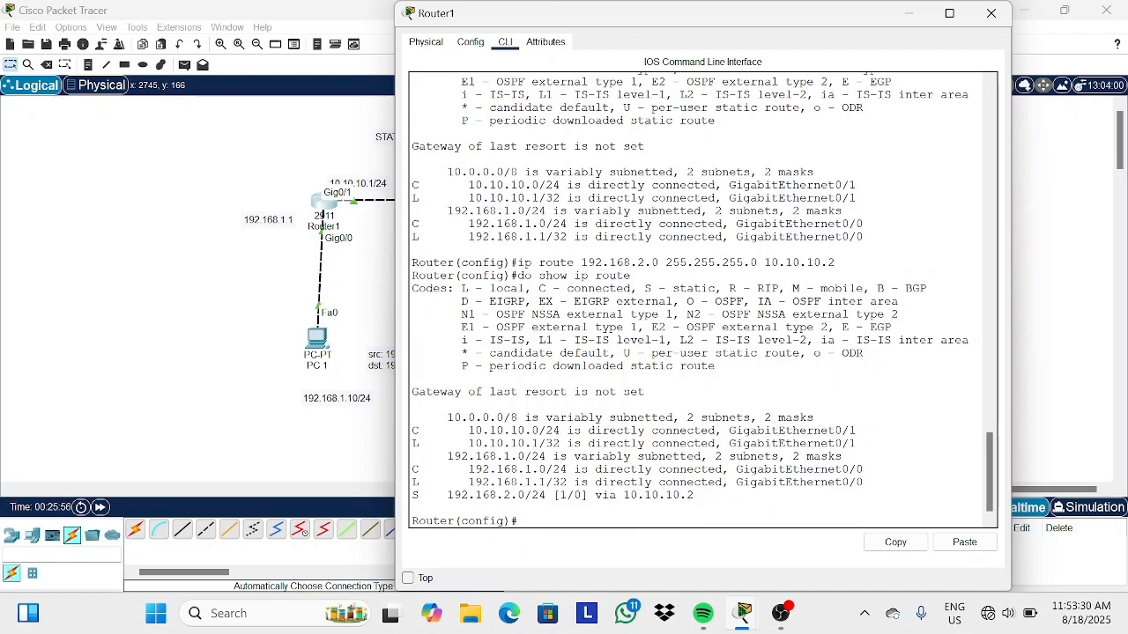
double_click(695, 289)
left_click(694, 289)
left_click(991, 14)
On Router2's CLI, add the static route ip route 192.168.1.0 255.255.255.0 10.10.10.1.
left_click(491, 205)
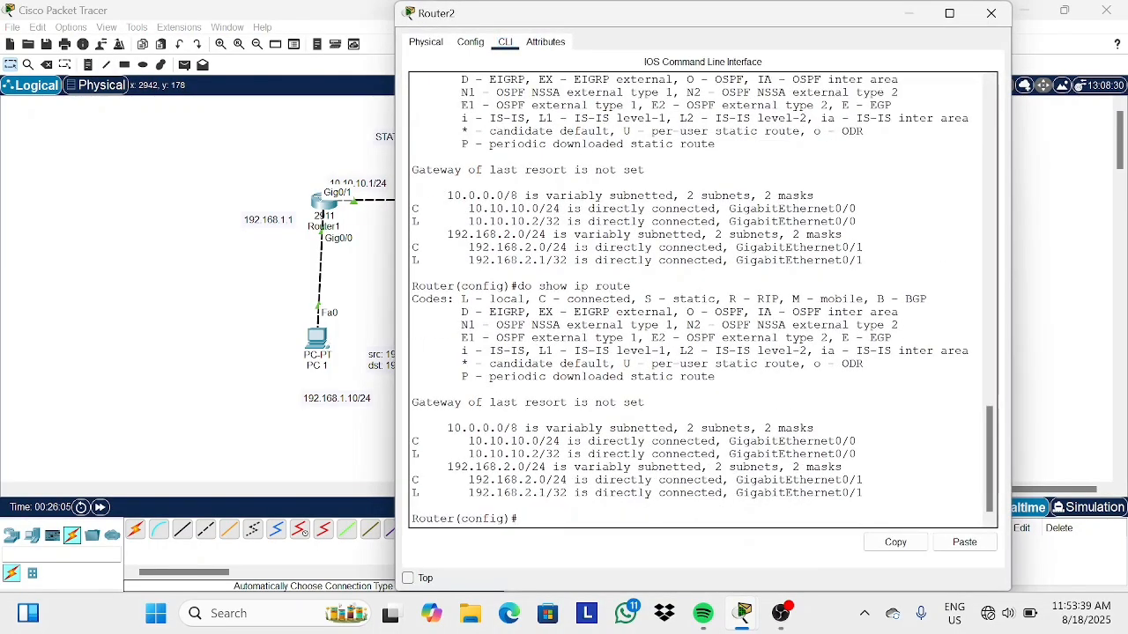
key("Return")
type("ip r")
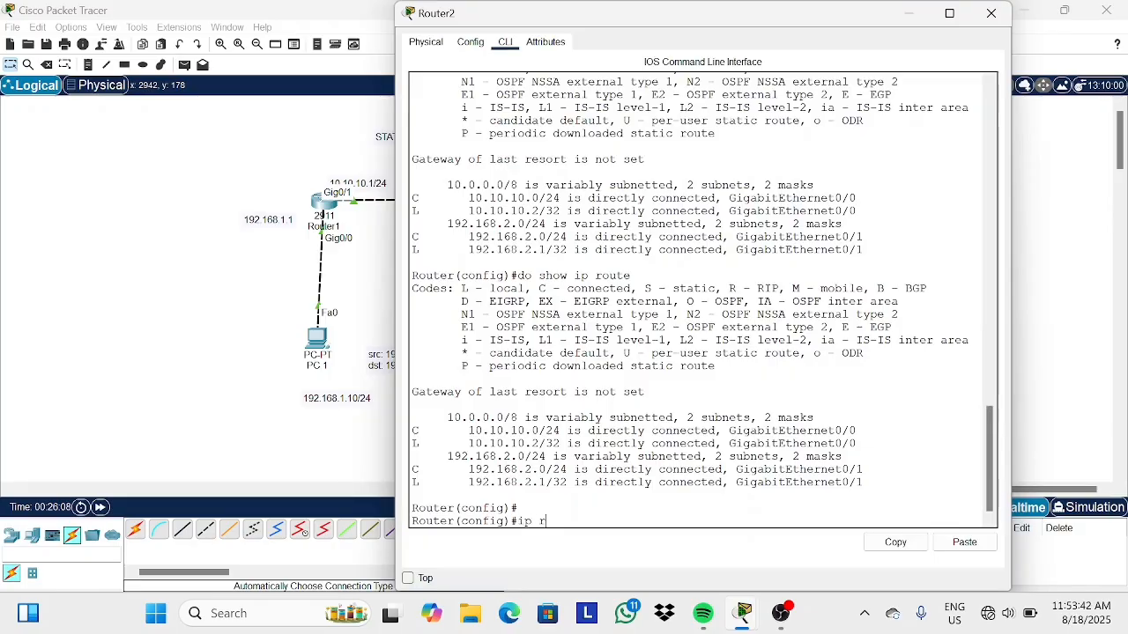
type("oute 192.1")
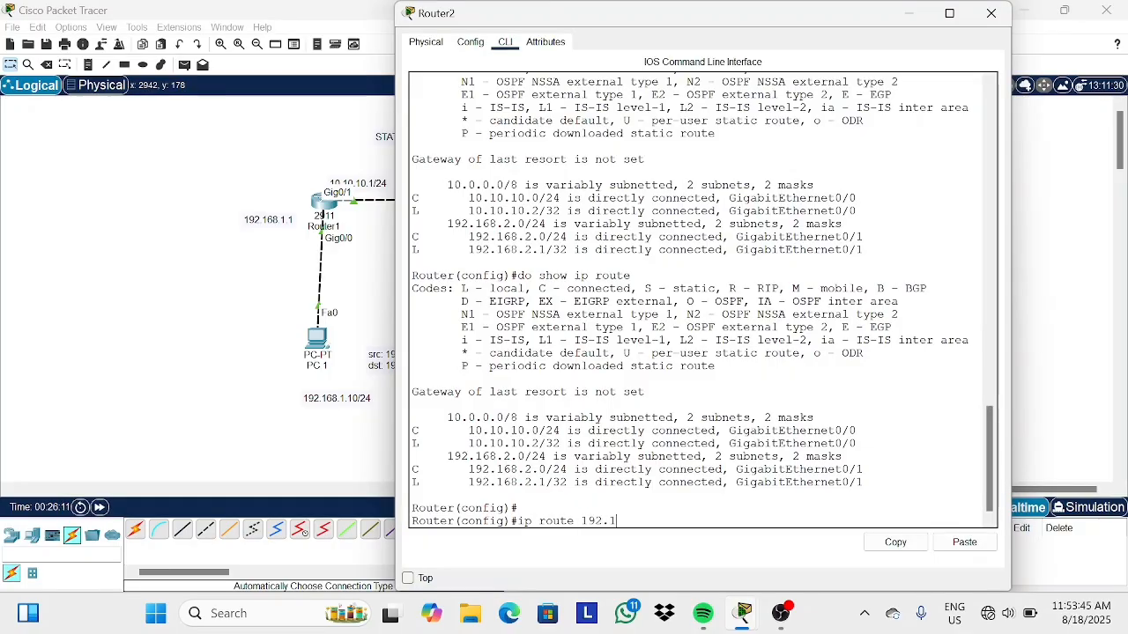
type("68.1.0 2")
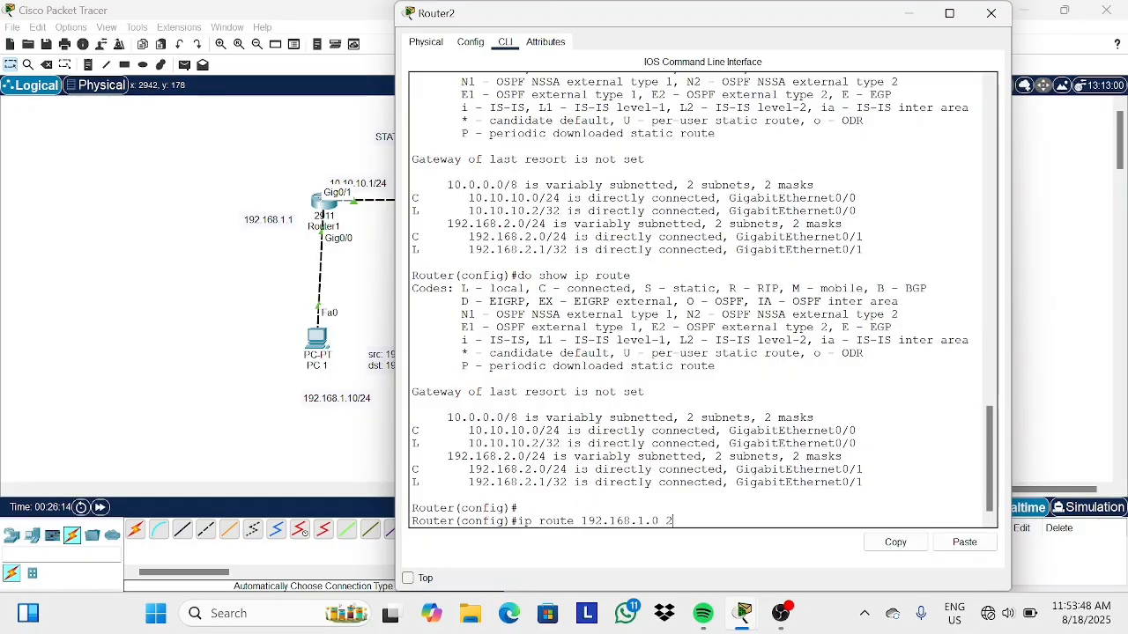
type("55.255.255.0")
type("10.10.")
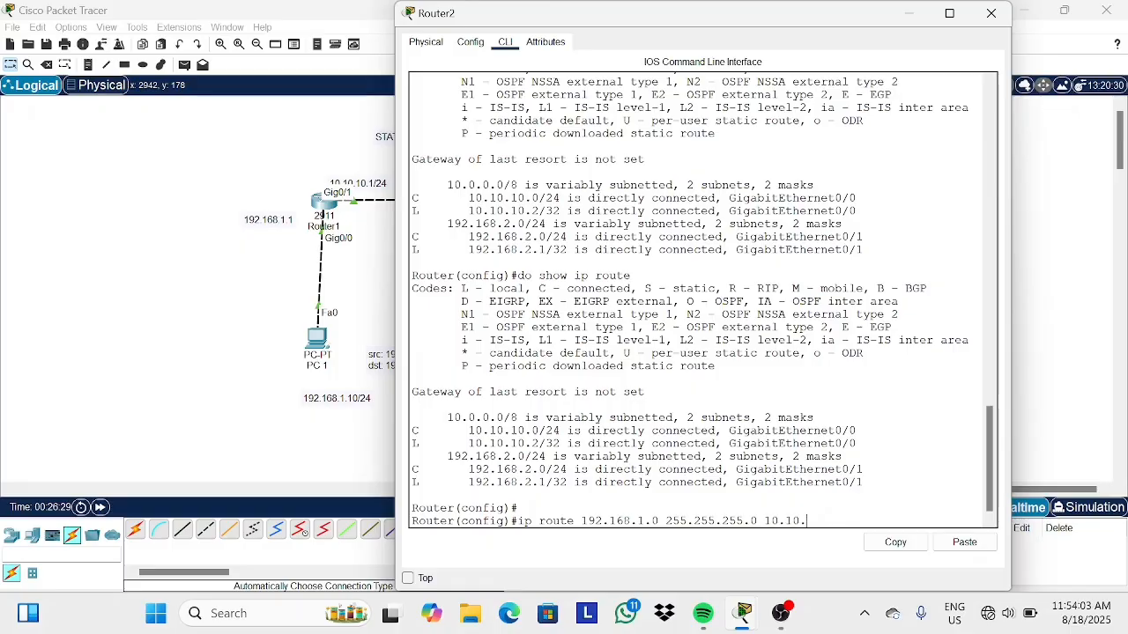
type("10.1")
key("Return")
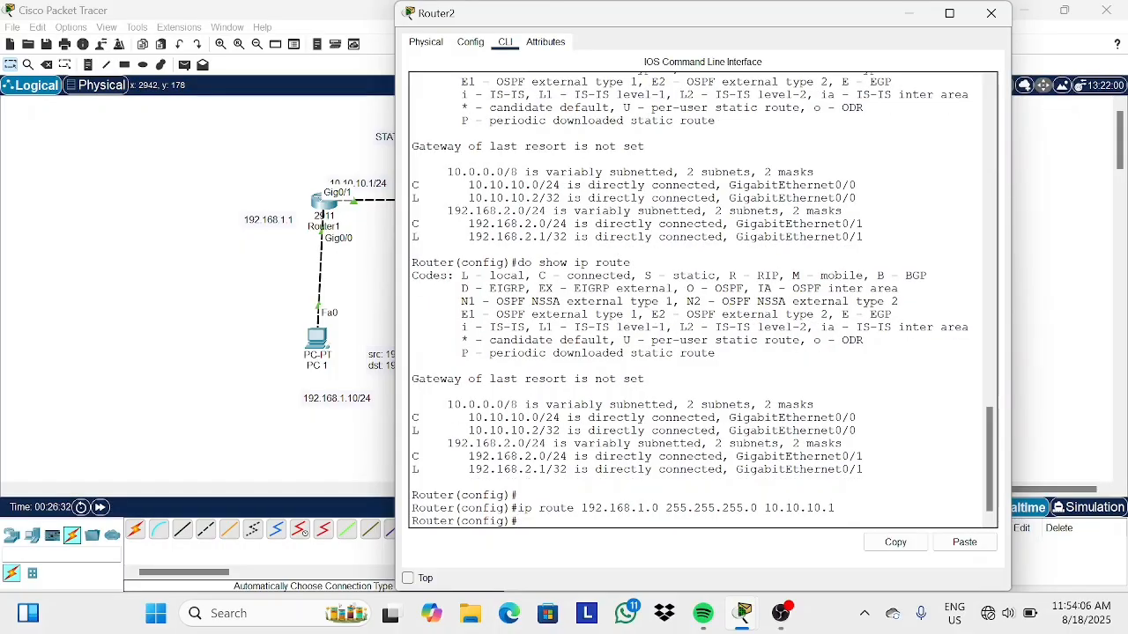
Display Router2's routing table with do show ip route, highlight the static entry, and close the window.
type("do show ip rou")
type("te")
key("Return")
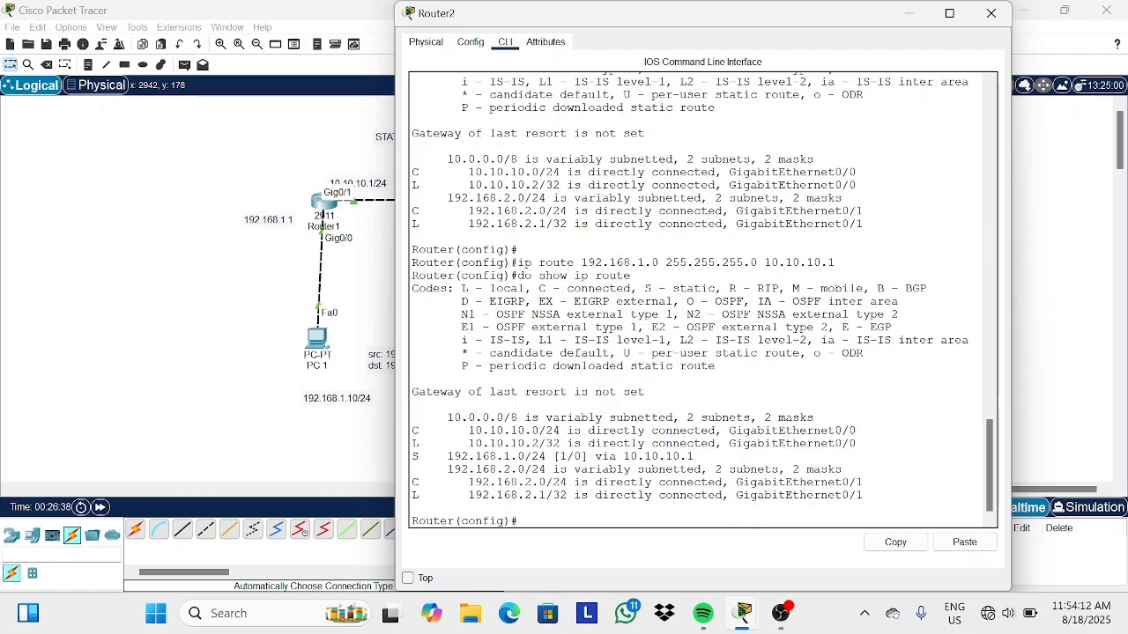
double_click(415, 456)
left_click(525, 521)
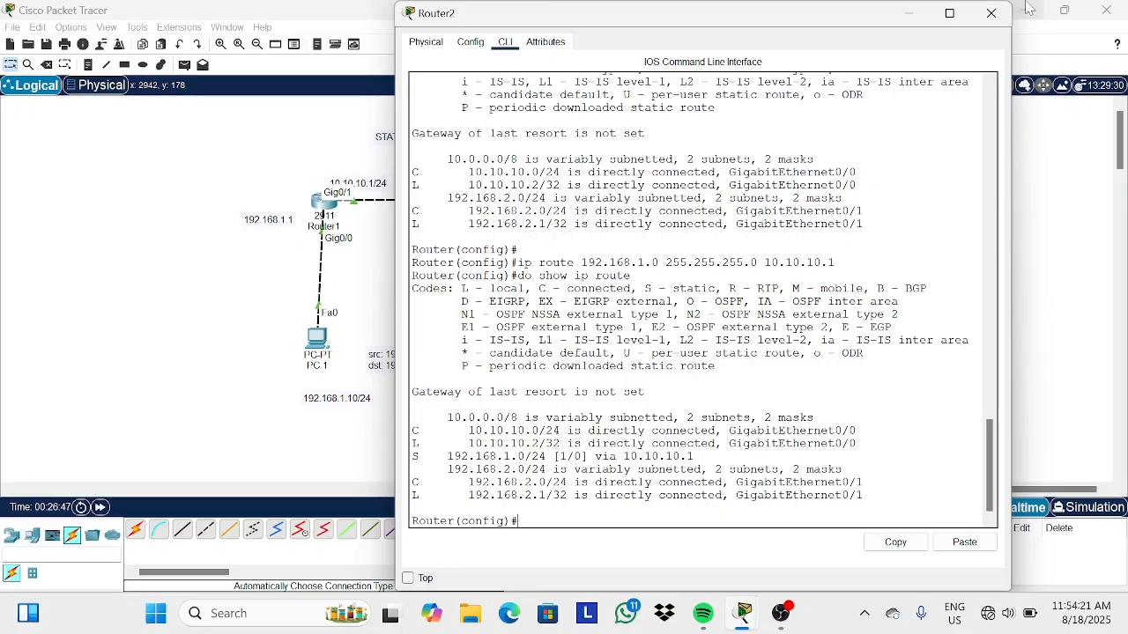
left_click(991, 13)
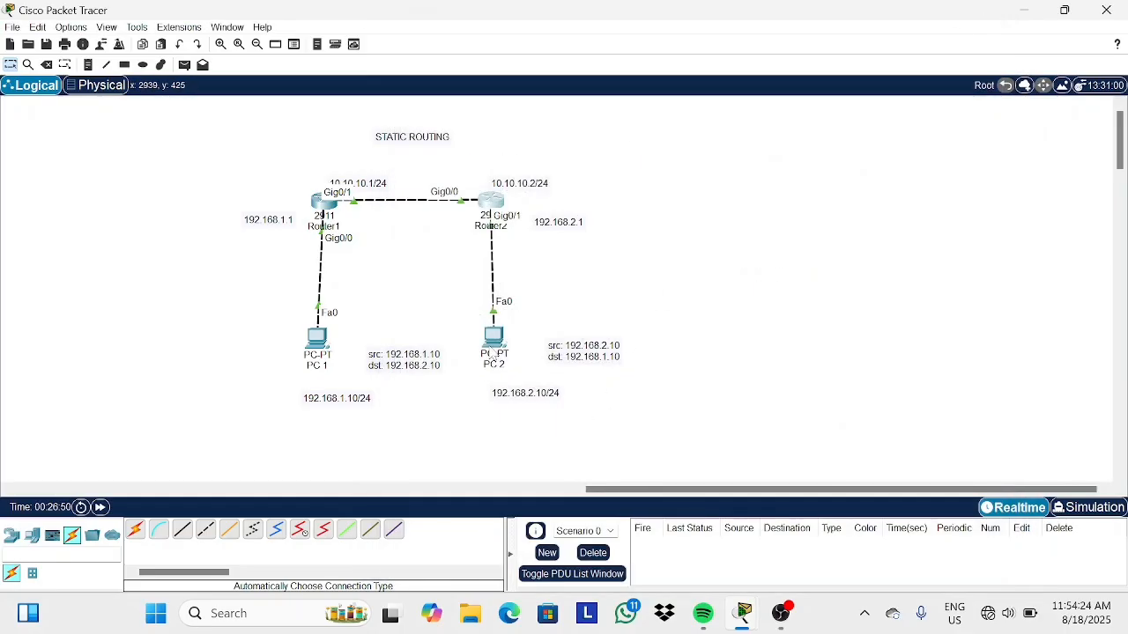
From PC1's command prompt, ping 192.168.2.10, highlight a reply line, and close the window.
left_click(317, 337)
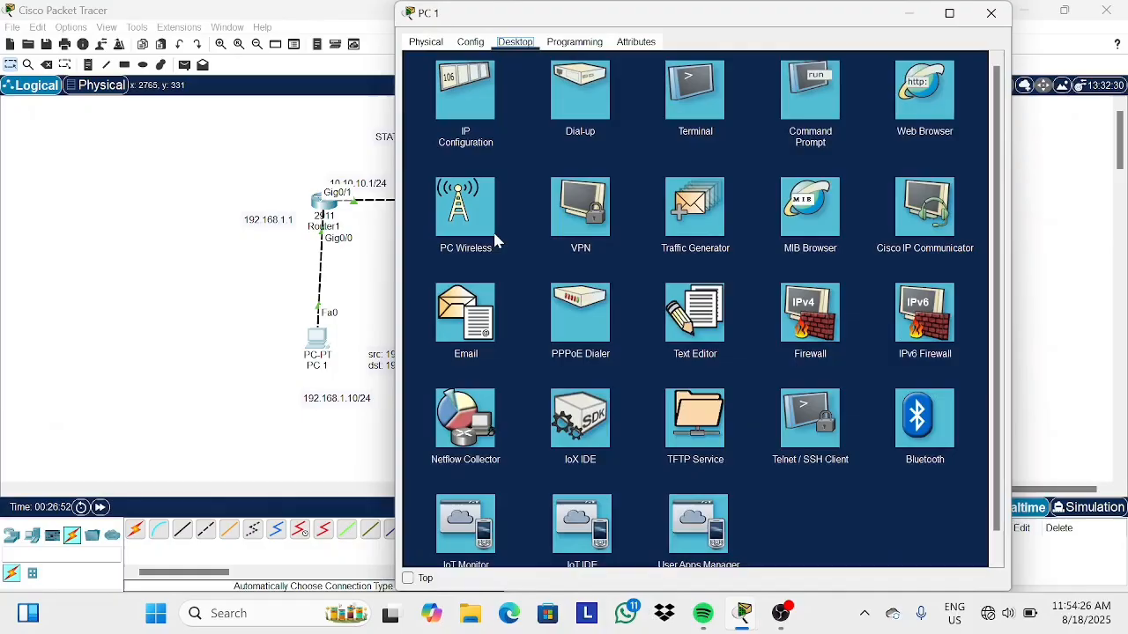
left_click(797, 100)
type("ping ")
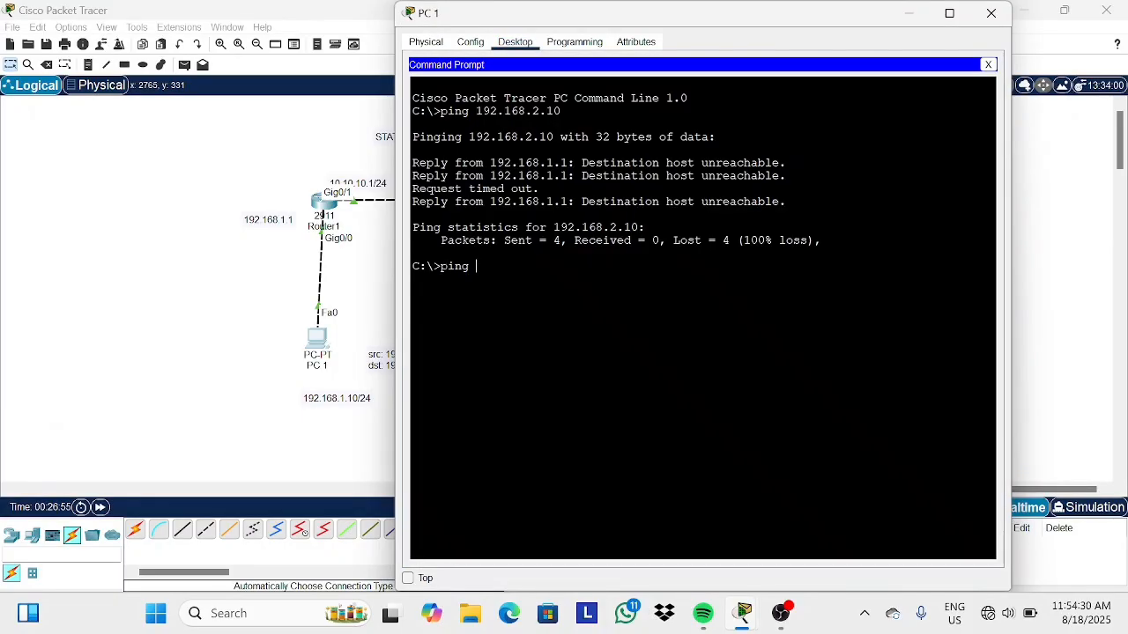
type("192.168.2.10")
key("Return")
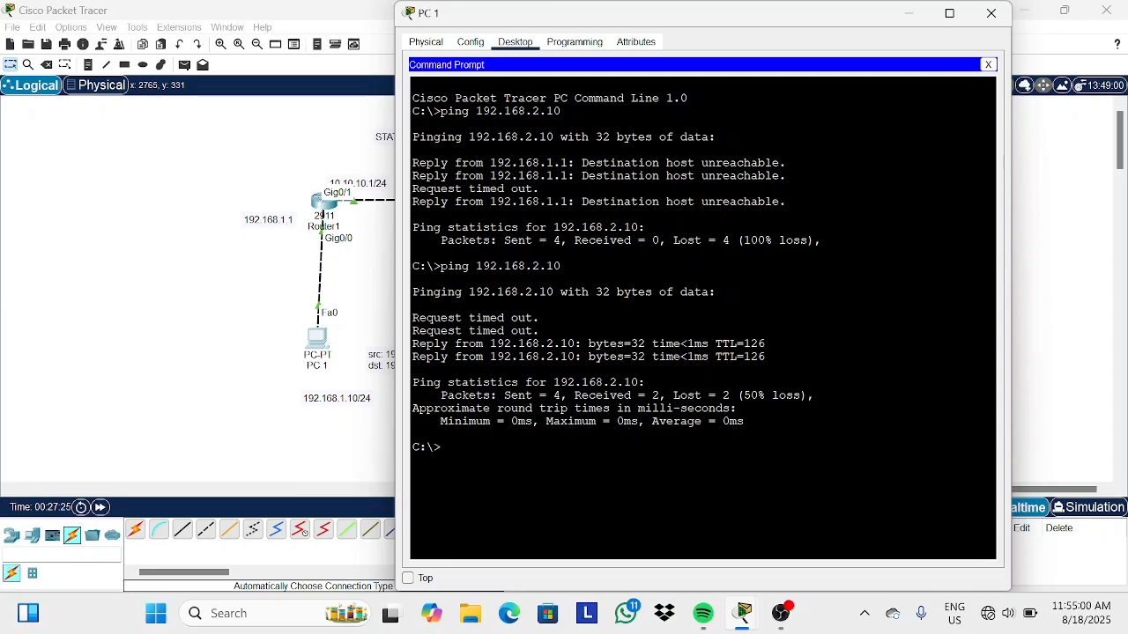
double_click(436, 317)
left_click_drag(412, 343, 413, 357)
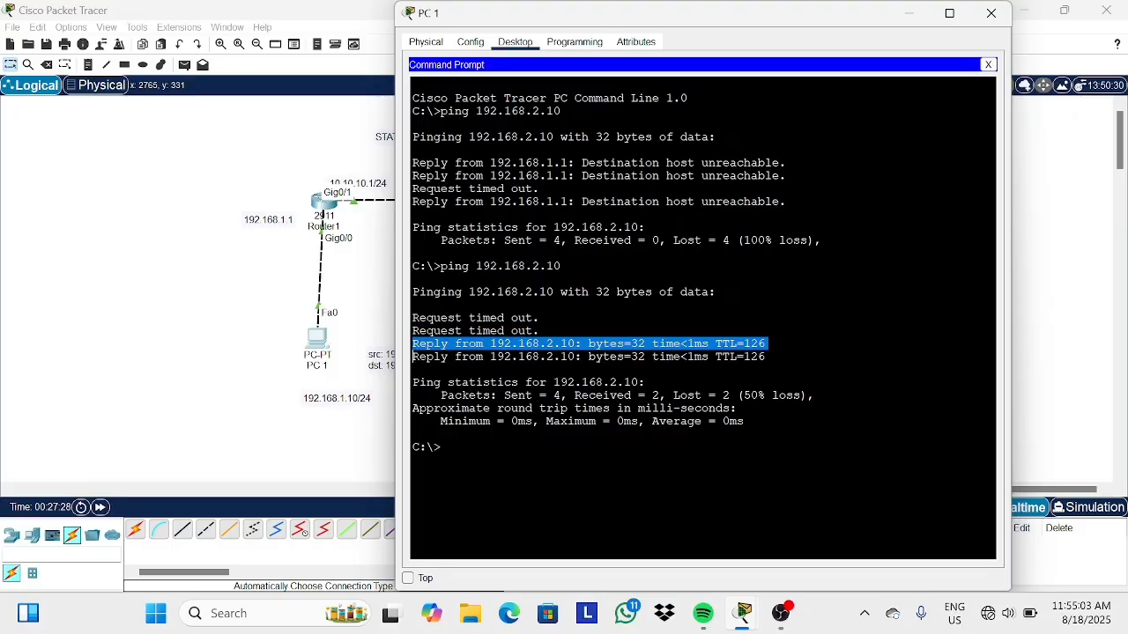
left_click(991, 12)
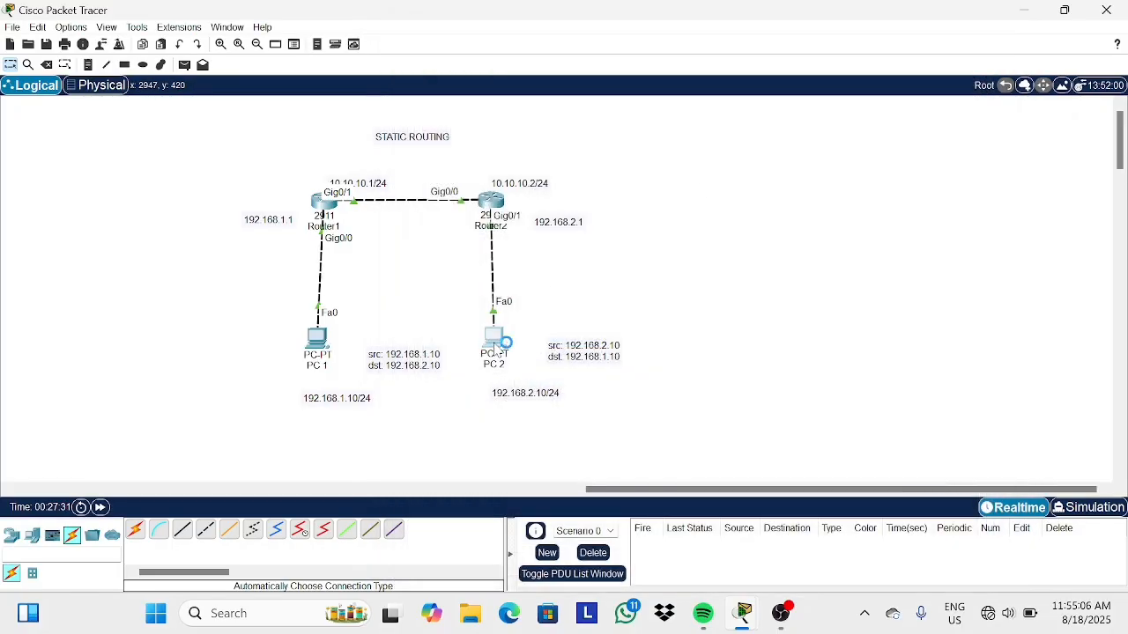
From PC2's command prompt, ping 192.168.1.10 and close the window.
left_click(494, 343)
left_click(804, 100)
type("pi")
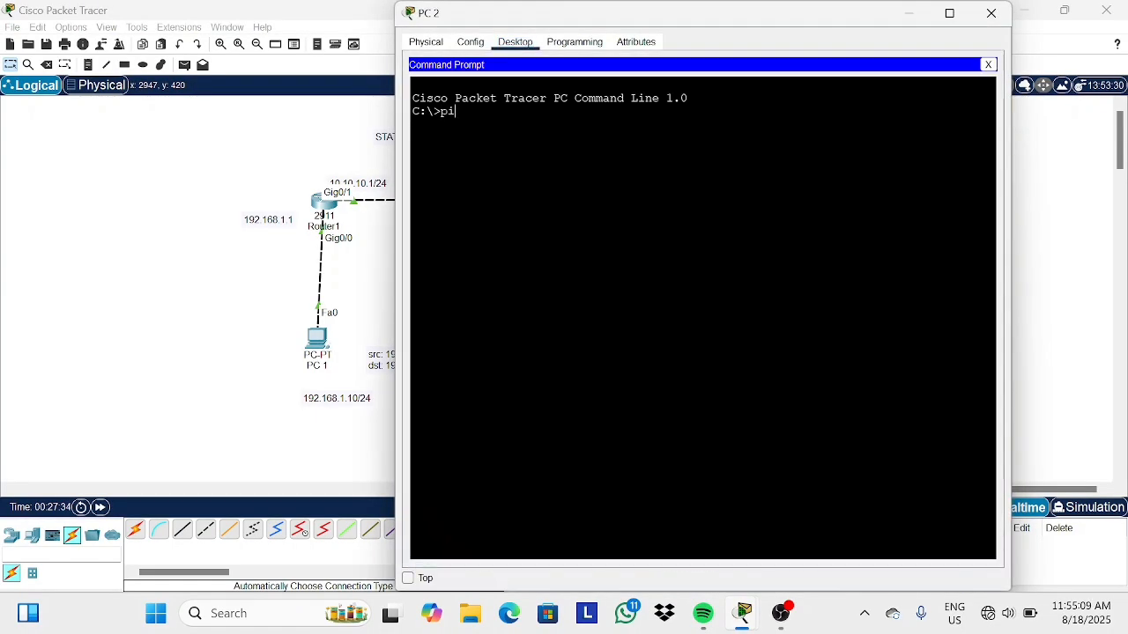
type("ng 192.168")
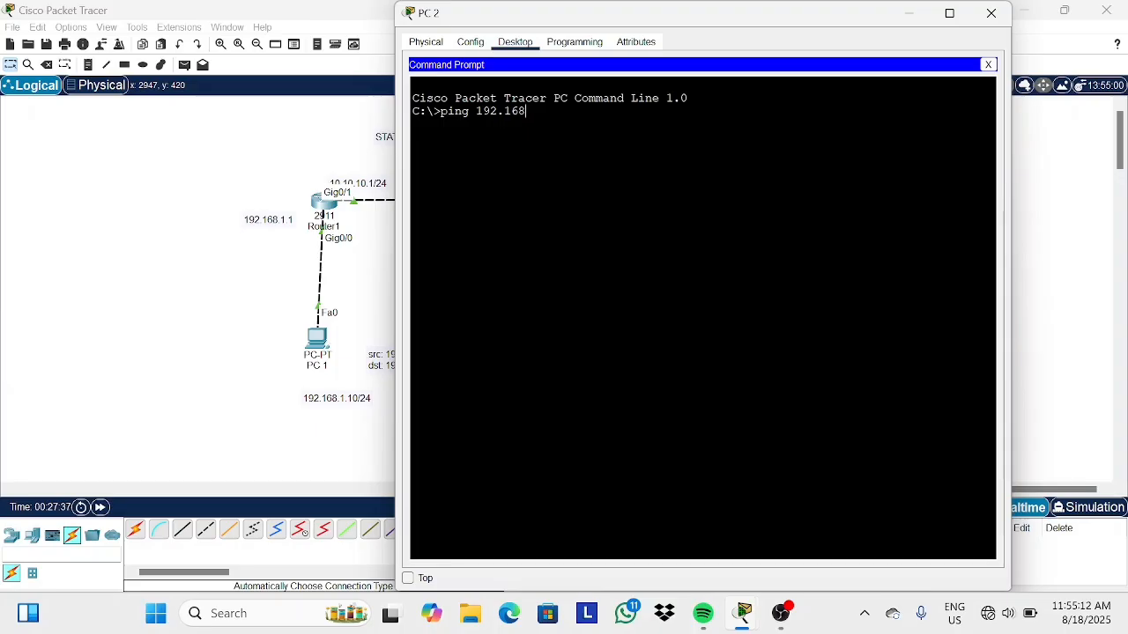
type(".1.10")
key("Return")
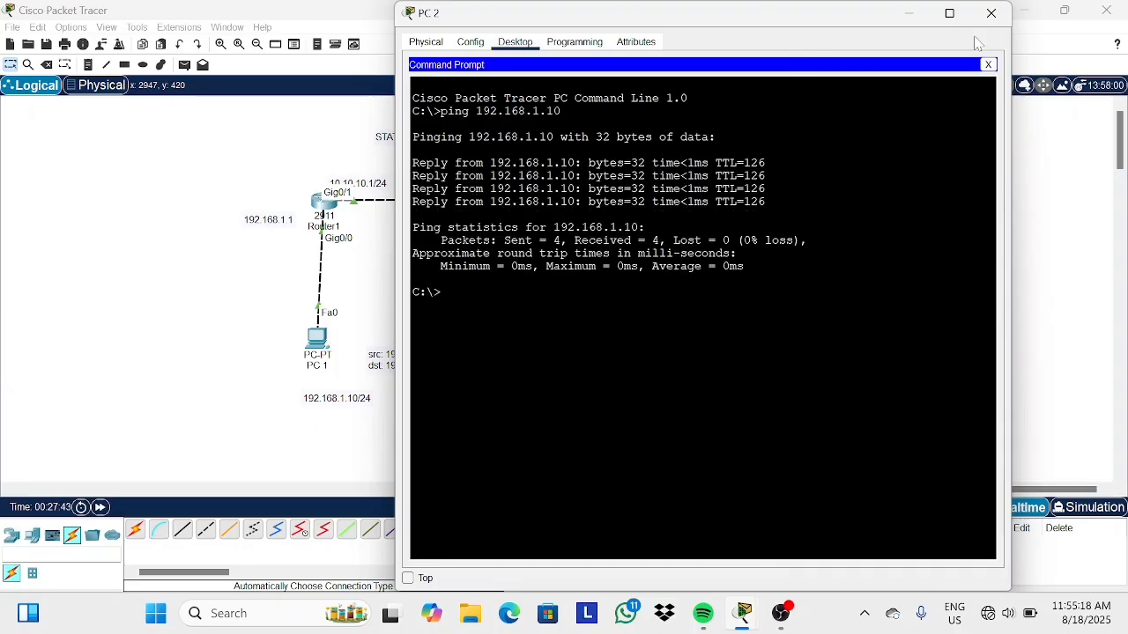
left_click(990, 12)
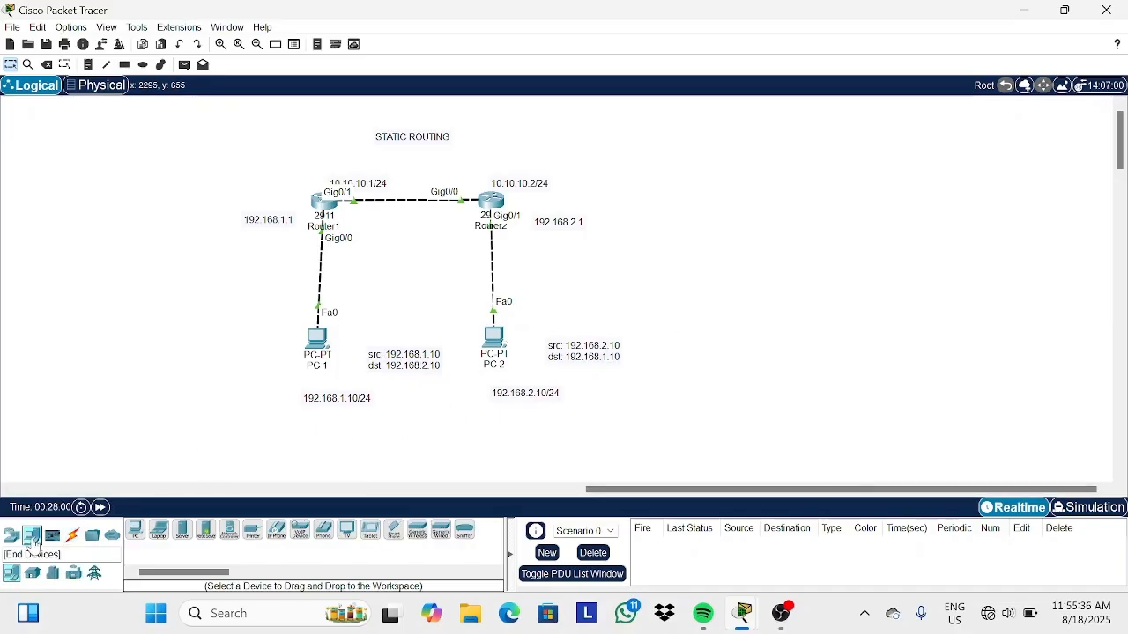
Place a 2911 router to the right of Router2.
left_click(11, 537)
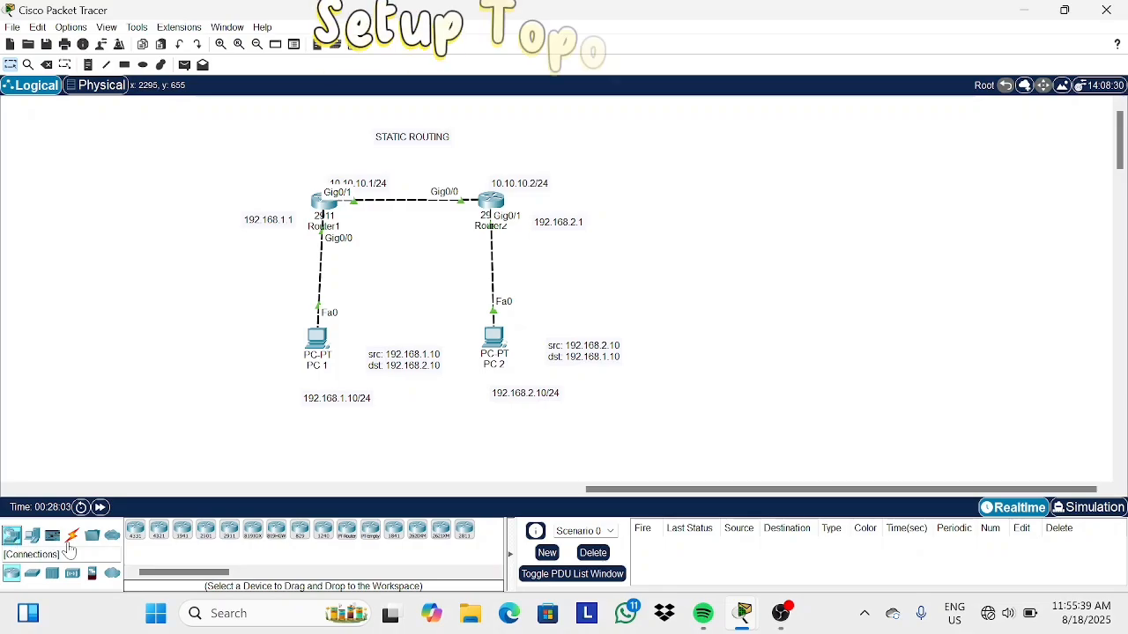
left_click(230, 533)
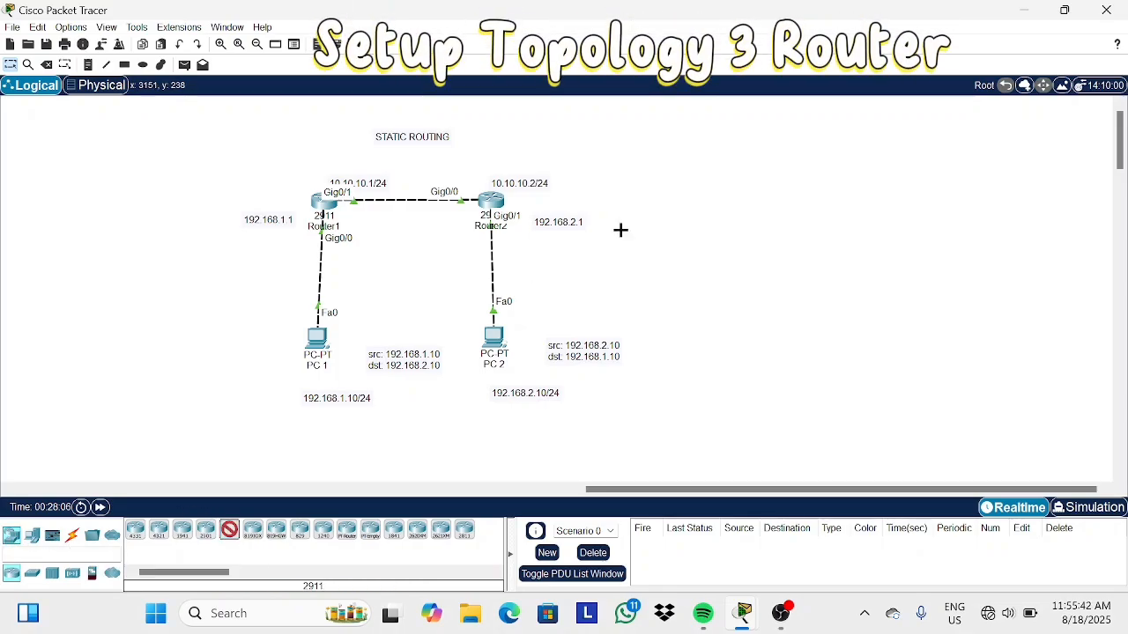
left_click(675, 183)
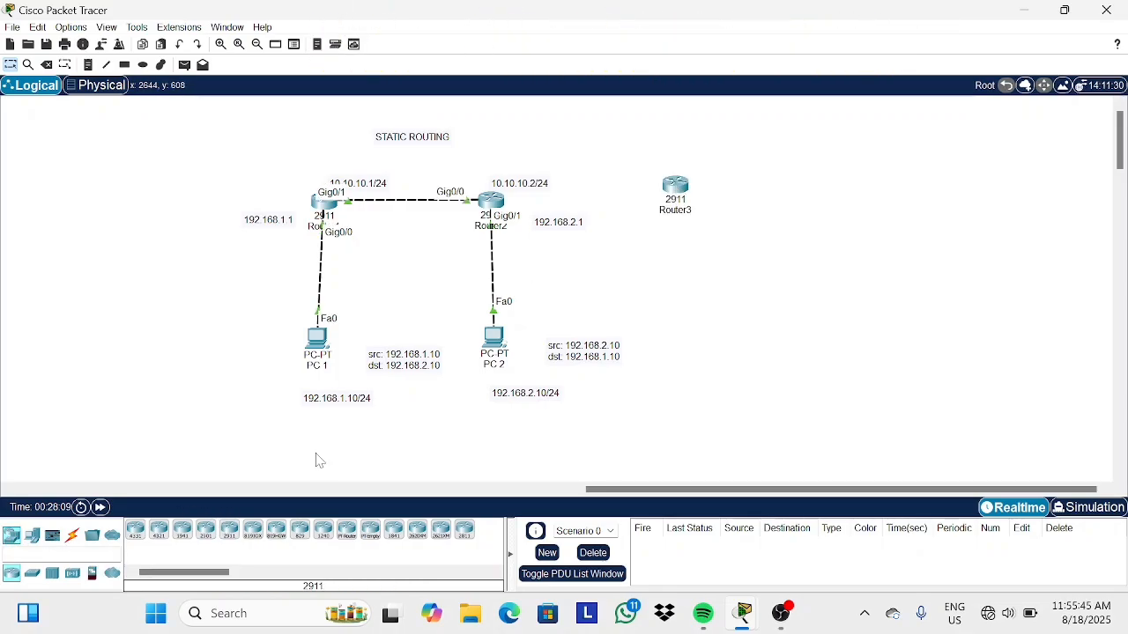
Place a generic PC below the new router.
left_click(32, 536)
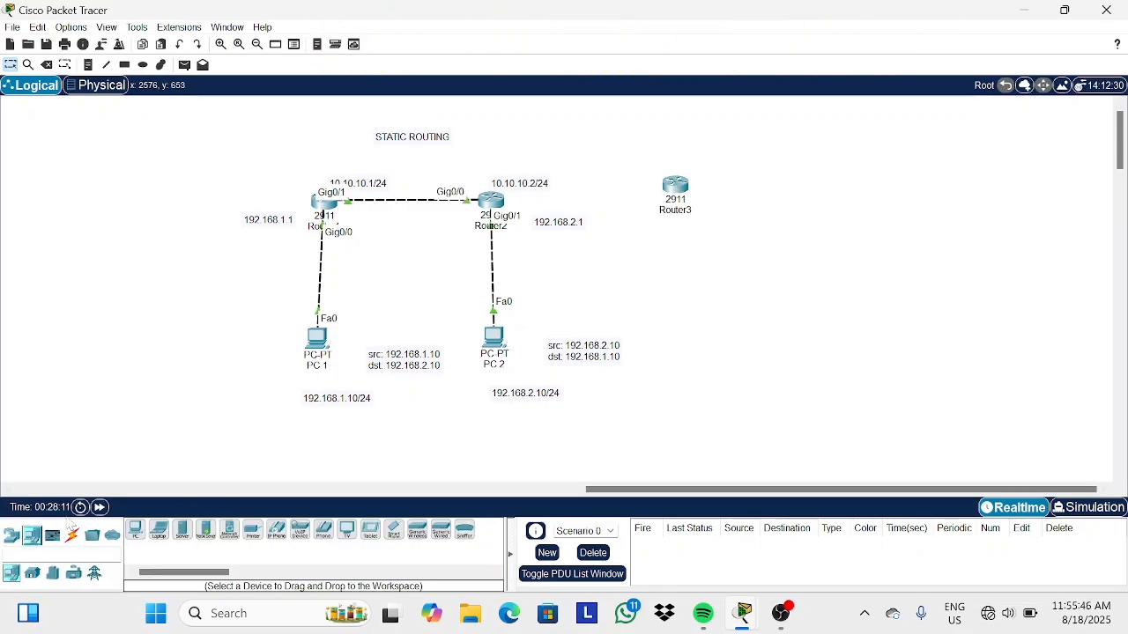
left_click(136, 533)
left_click(678, 324)
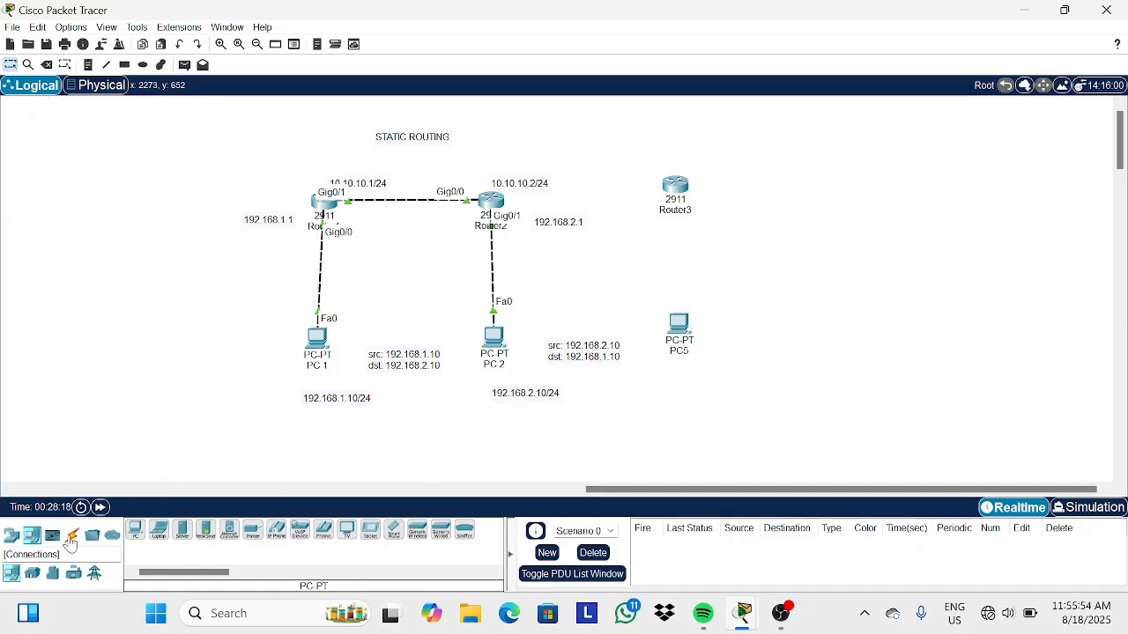
Connect Router3 to Router2 using the automatic connection type.
left_click(72, 537)
left_click(135, 528)
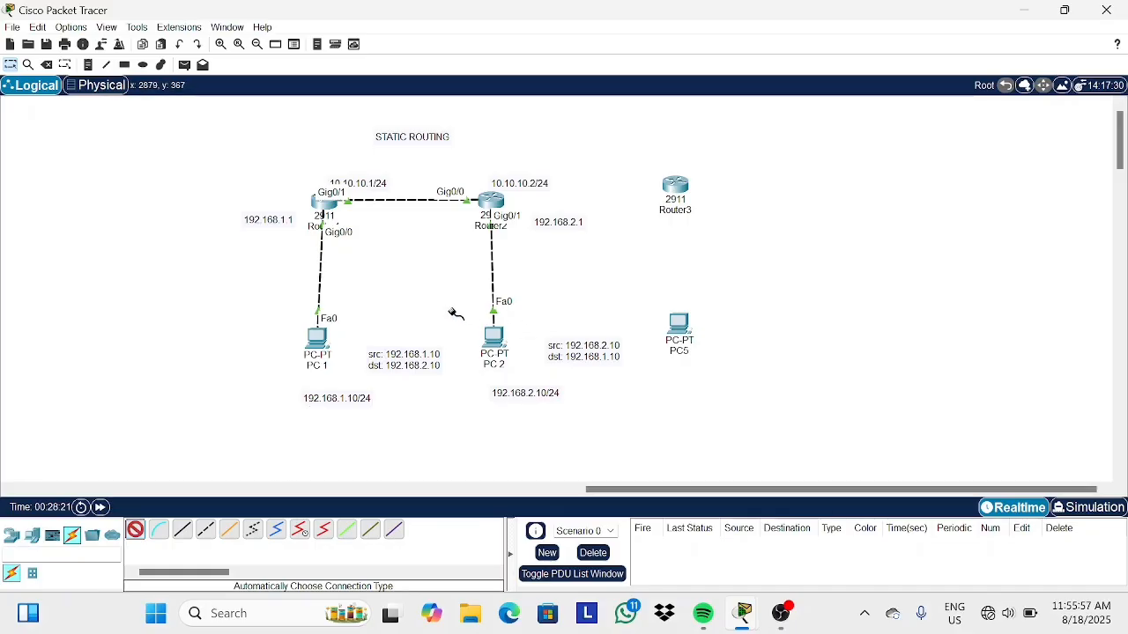
left_click(675, 188)
left_click(491, 203)
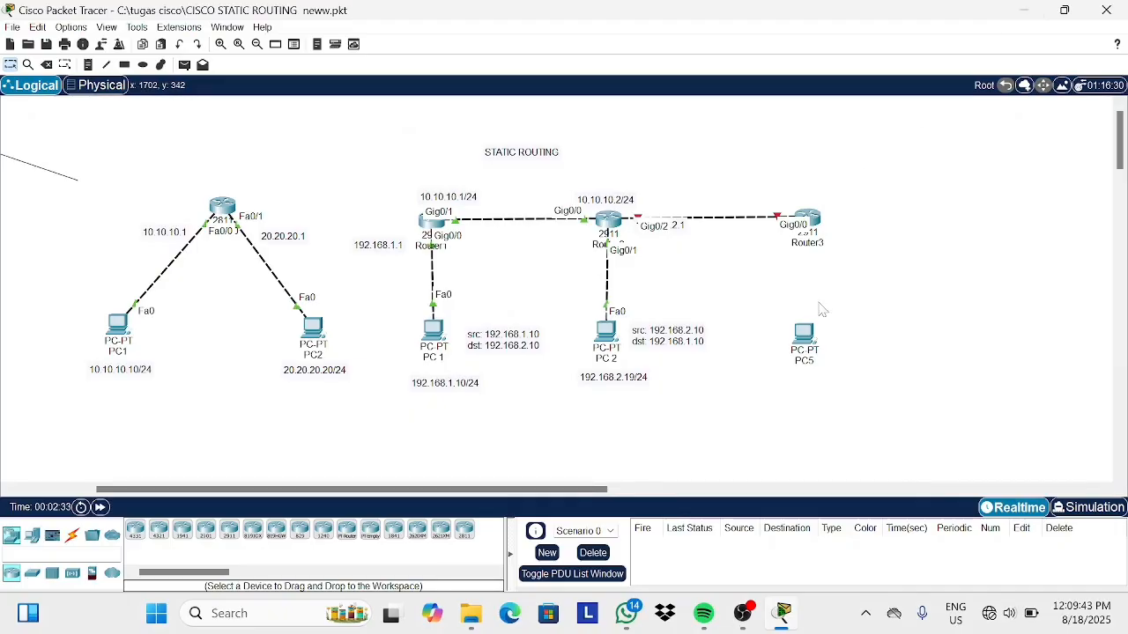
Connect Router3 to PC5 using the automatic connection type.
left_click(73, 534)
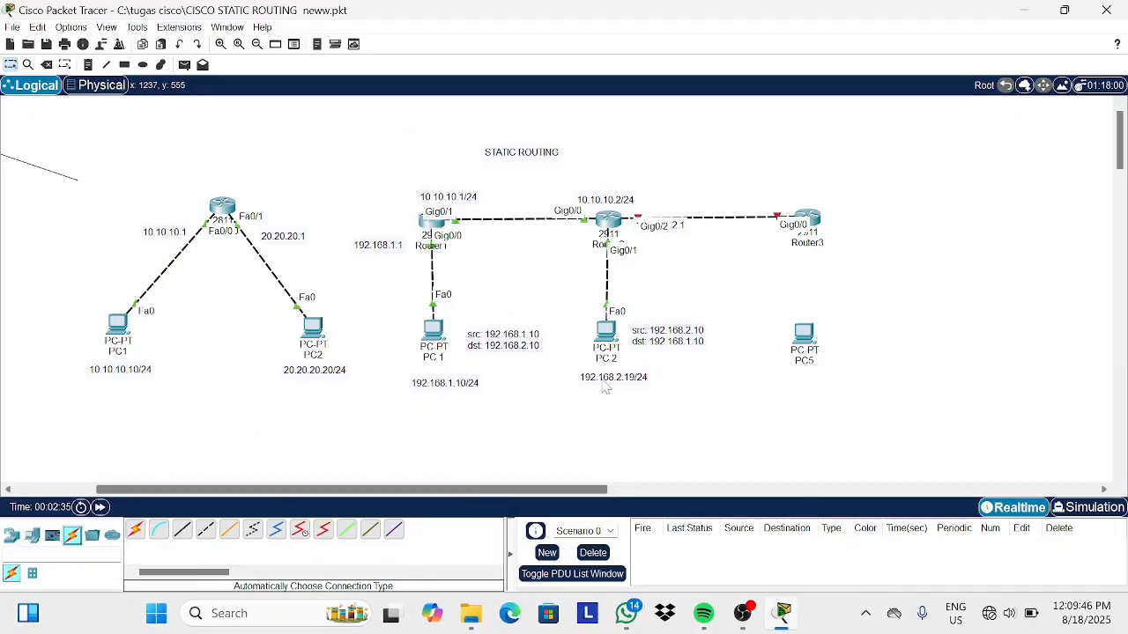
left_click(135, 529)
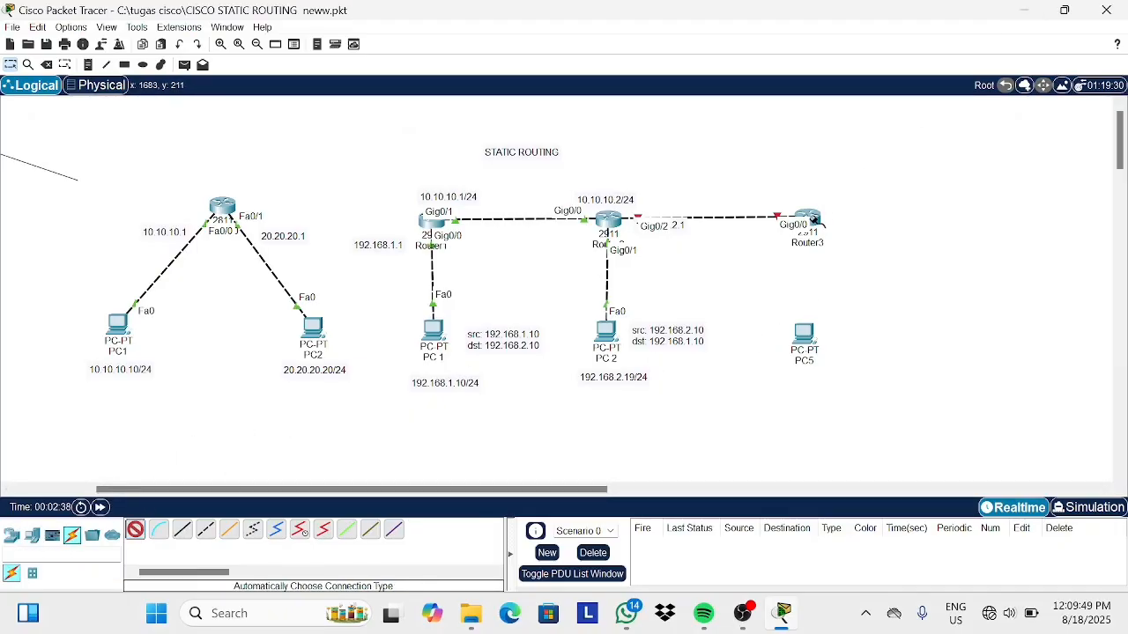
left_click(816, 220)
left_click(806, 338)
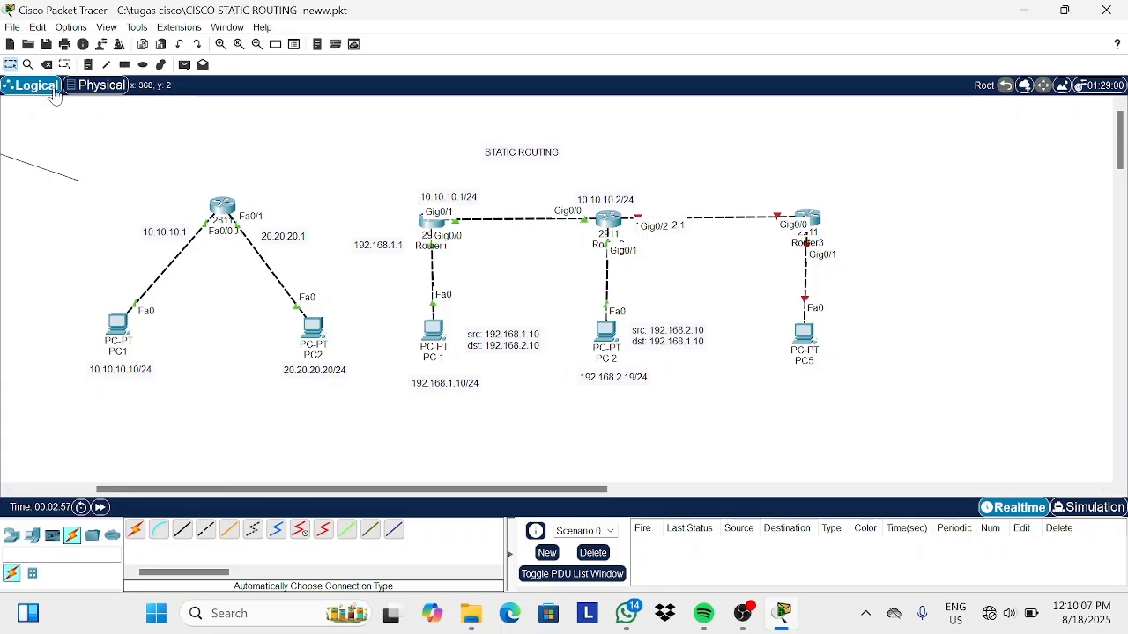
Add a note below PC5 reading 192.168.3.10/24.
left_click(88, 65)
left_click(797, 384)
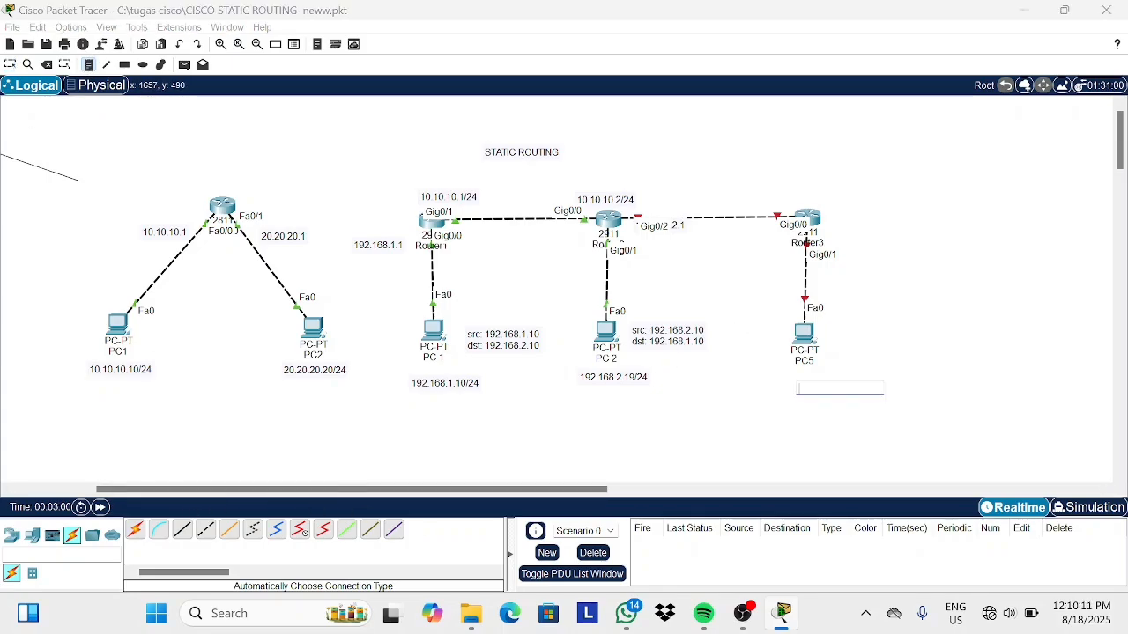
type("192.168")
type(".3.10")
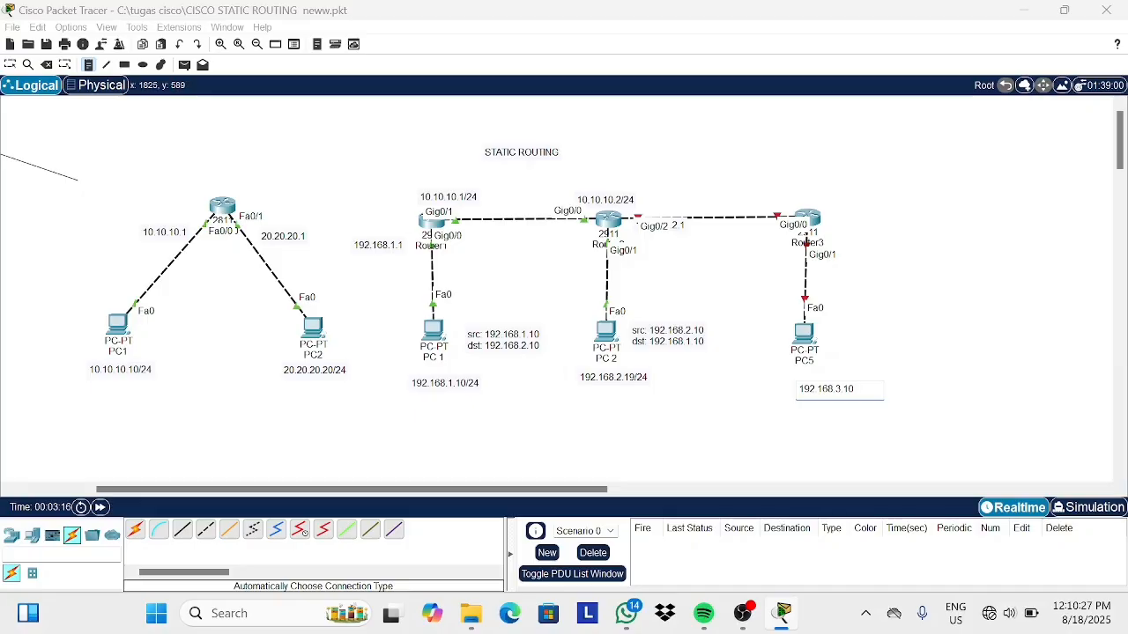
type("/24")
left_click(561, 421)
scroll(562, 421, "right", 5)
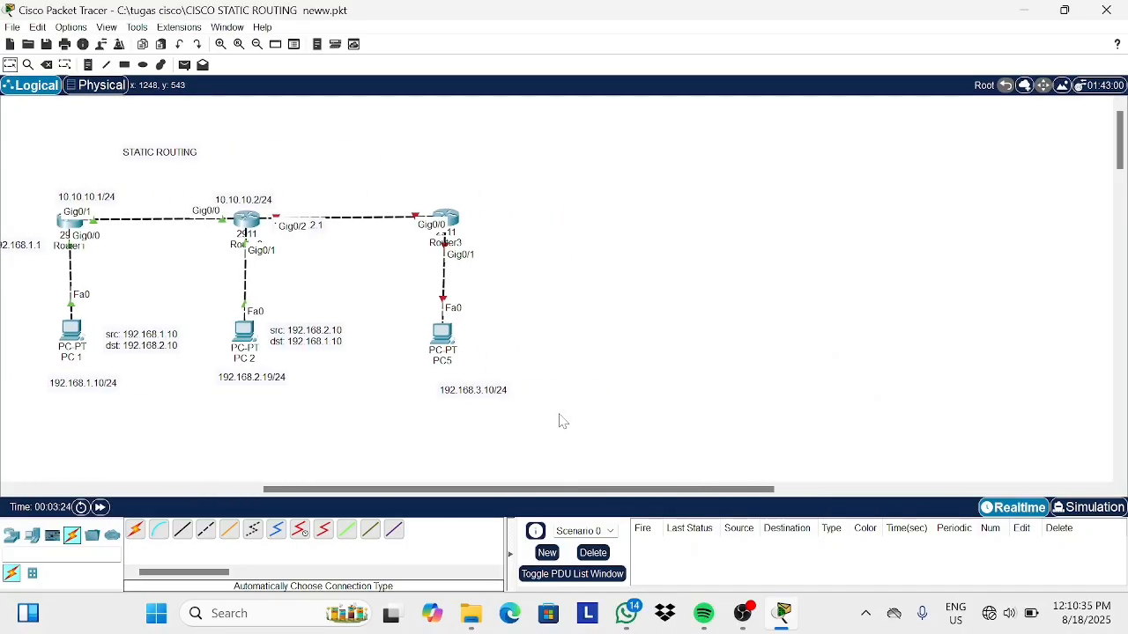
Move the 192.168.3.10/24 note slightly closer below PC5.
scroll(563, 421, "left", 1)
scroll(563, 421, "right", 1)
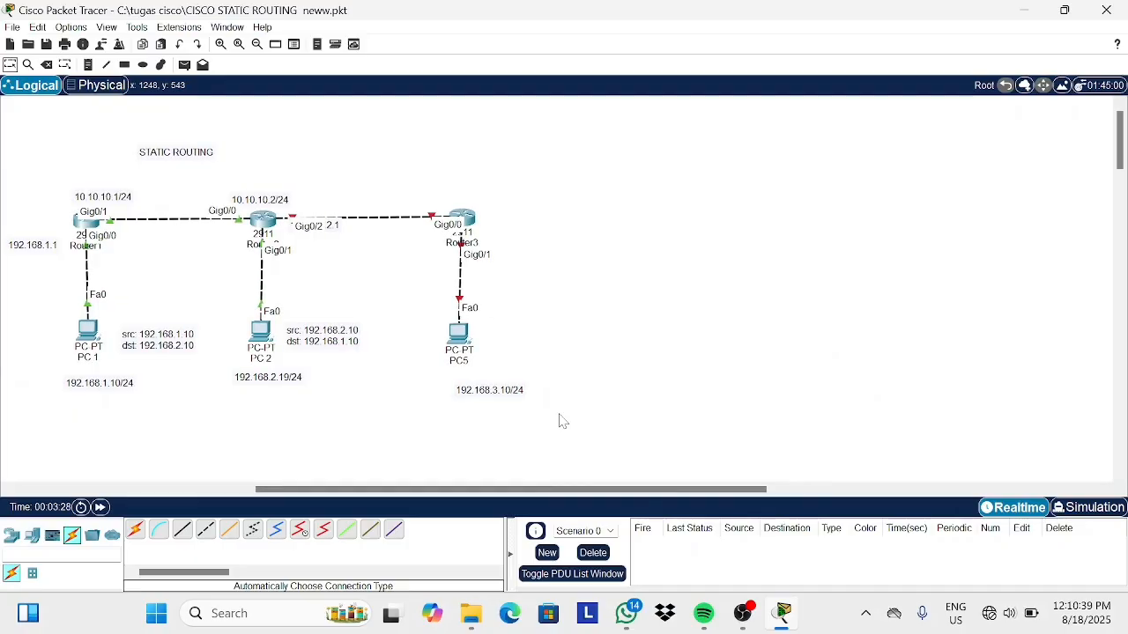
mouse_move(743, 613)
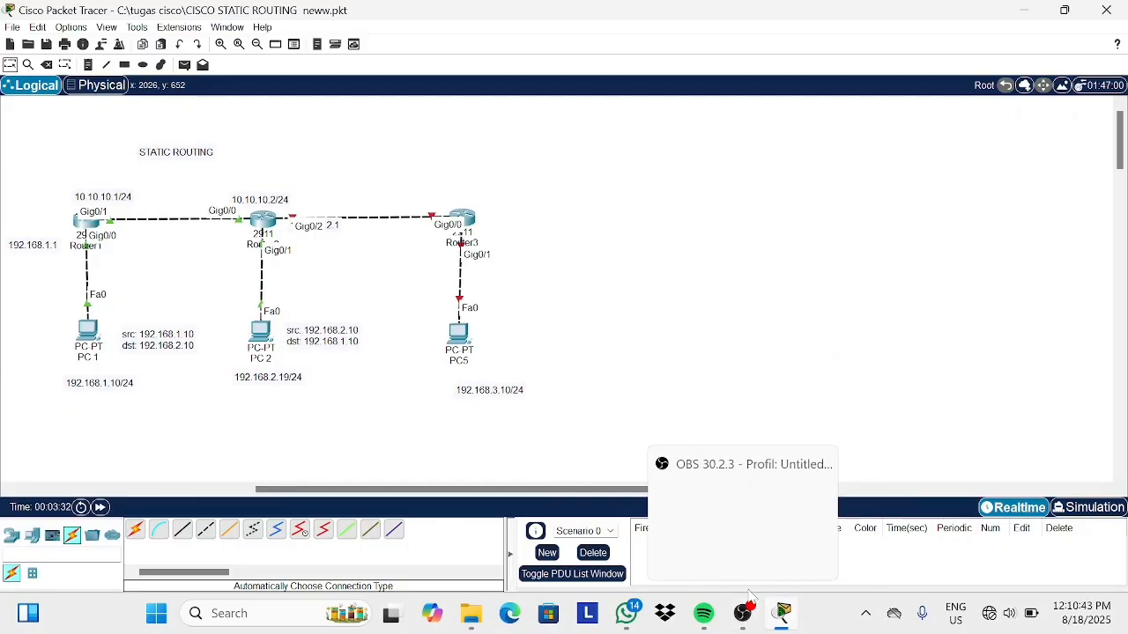
left_click(762, 525)
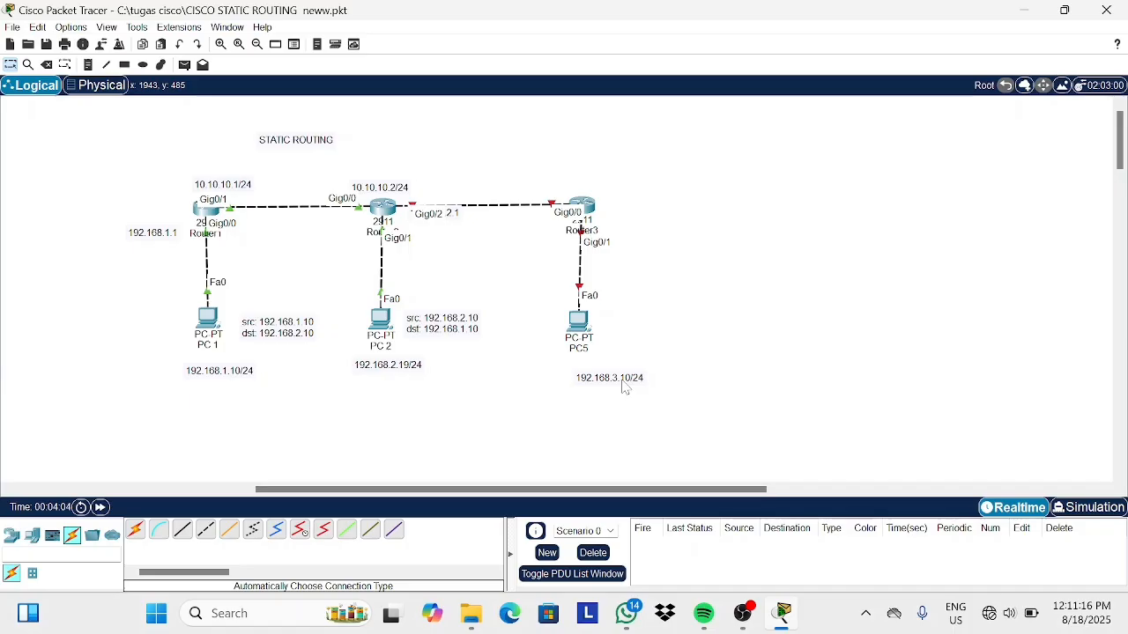
left_click_drag(622, 387, 606, 377)
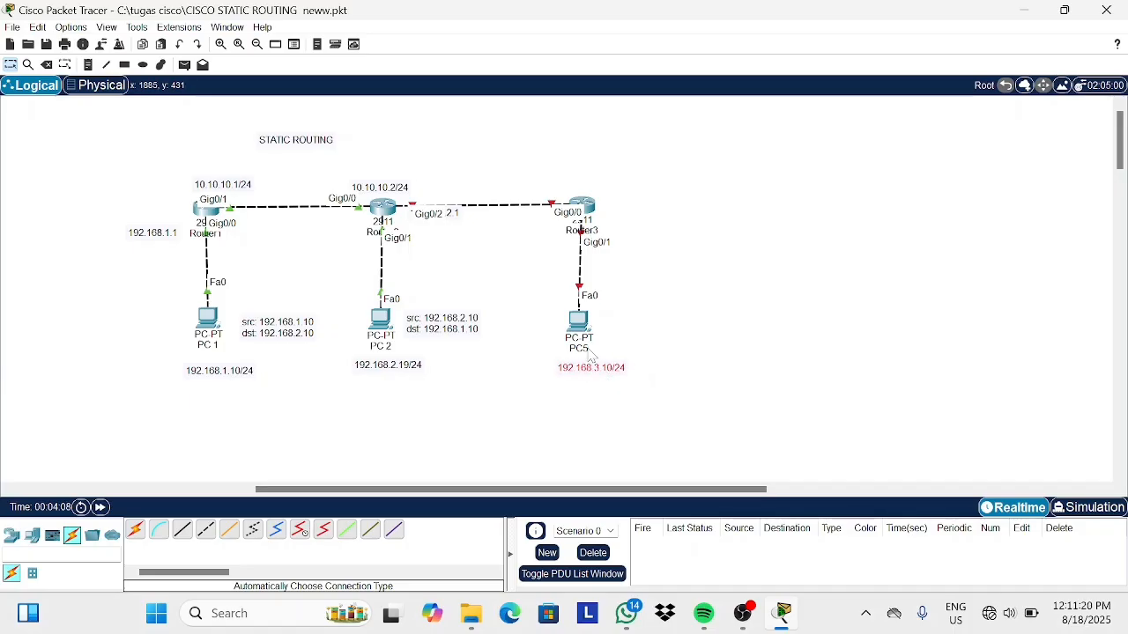
Rename PC5 to PC3.
left_click(577, 348)
key("BackSpace")
type("3")
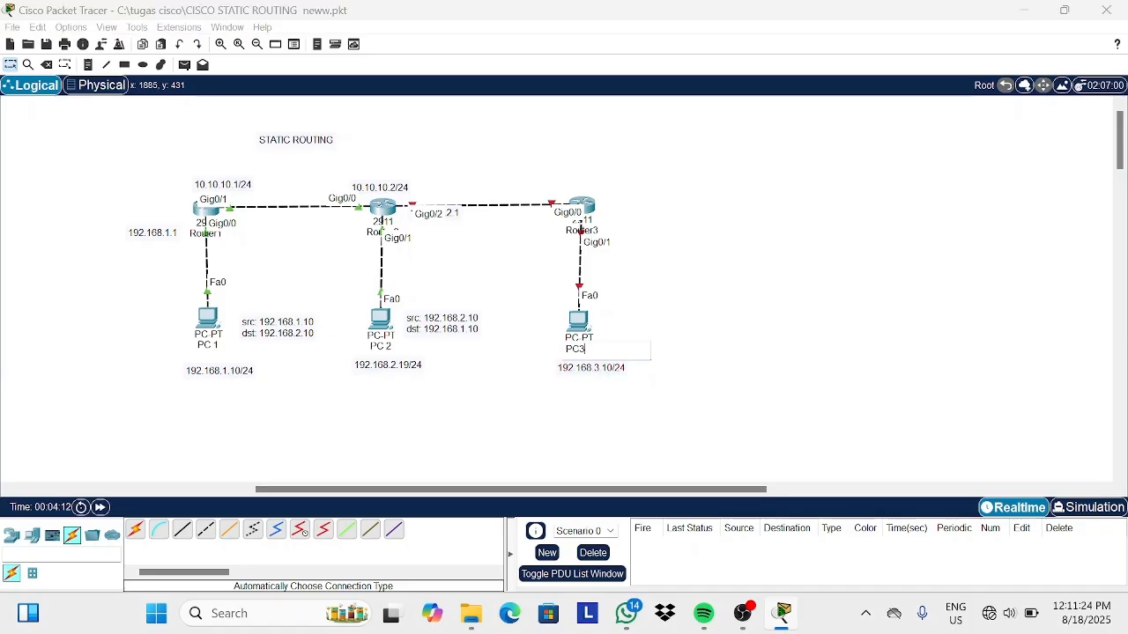
left_click(652, 384)
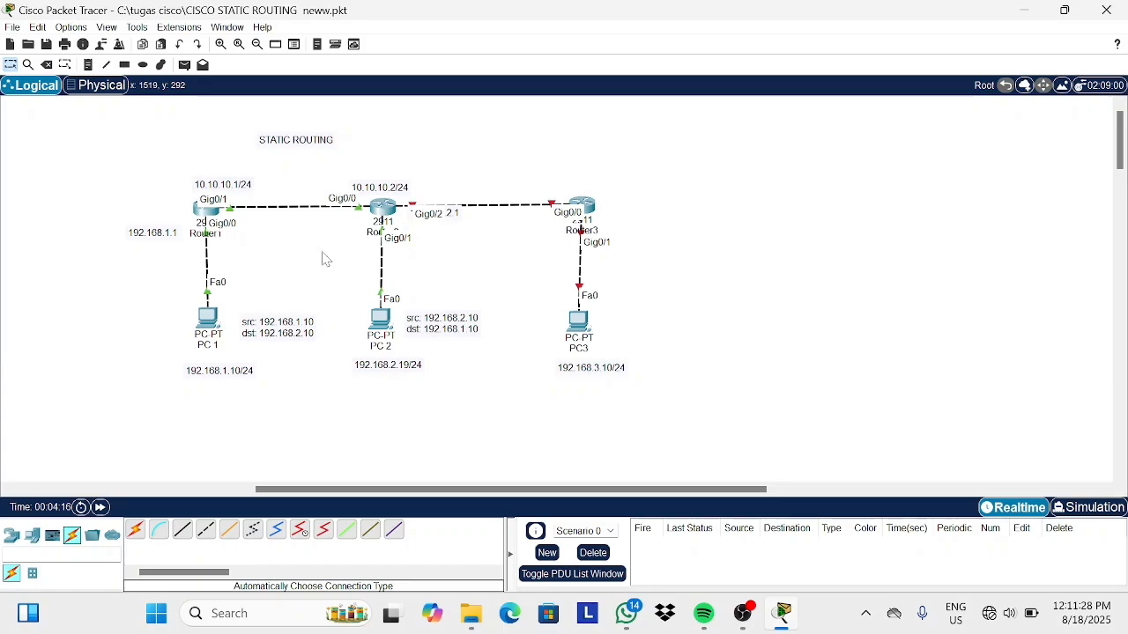
left_click(88, 64)
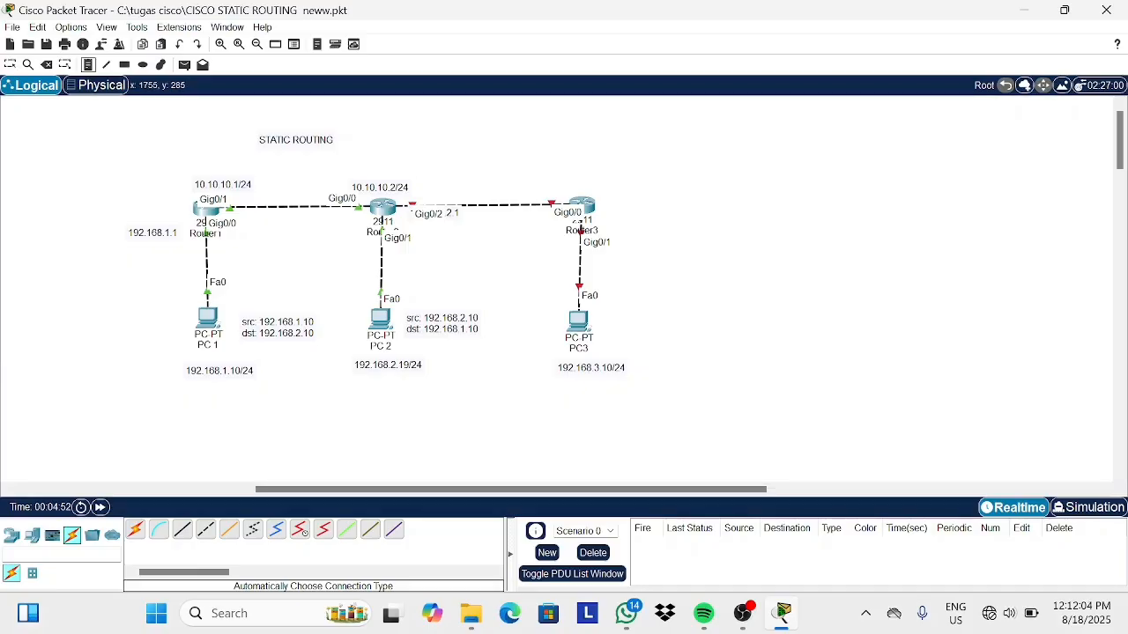
left_click(742, 614)
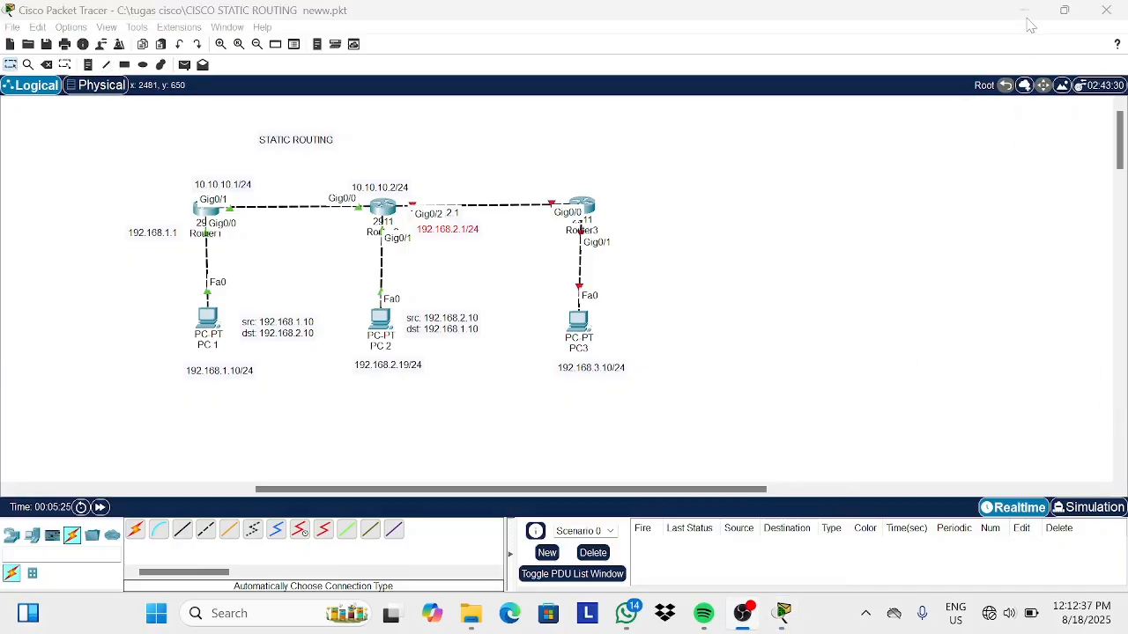
left_click(1026, 15)
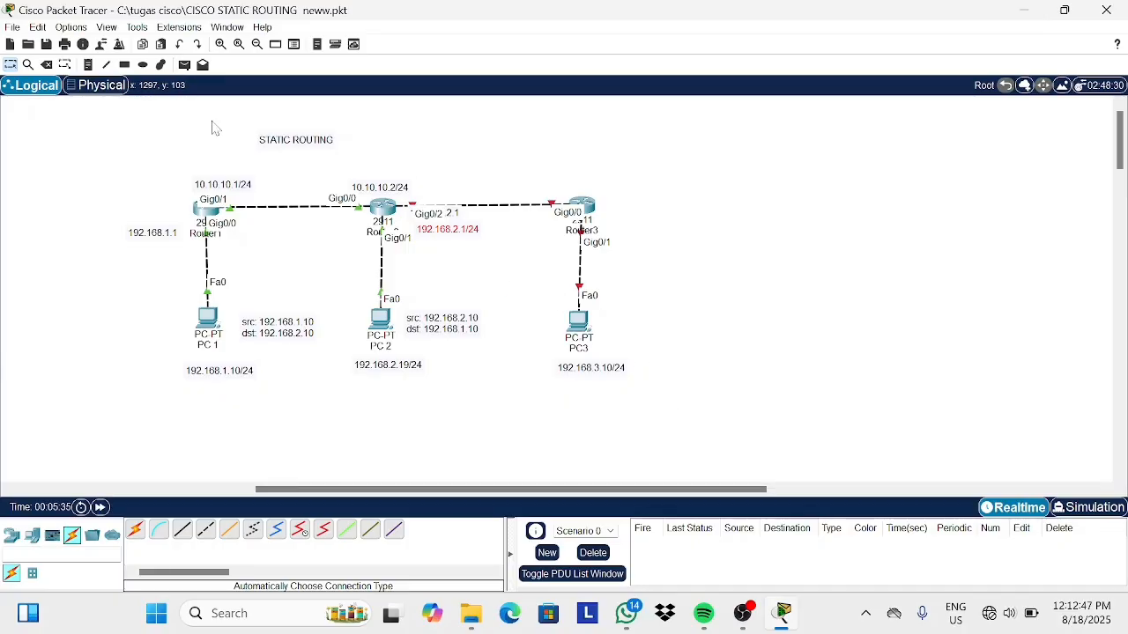
Add notes reading 192.168.3.1/24 beside Router3's Gig0/1 and 20.20.20.2/24 above Router3.
left_click(88, 64)
left_click(625, 226)
type("1")
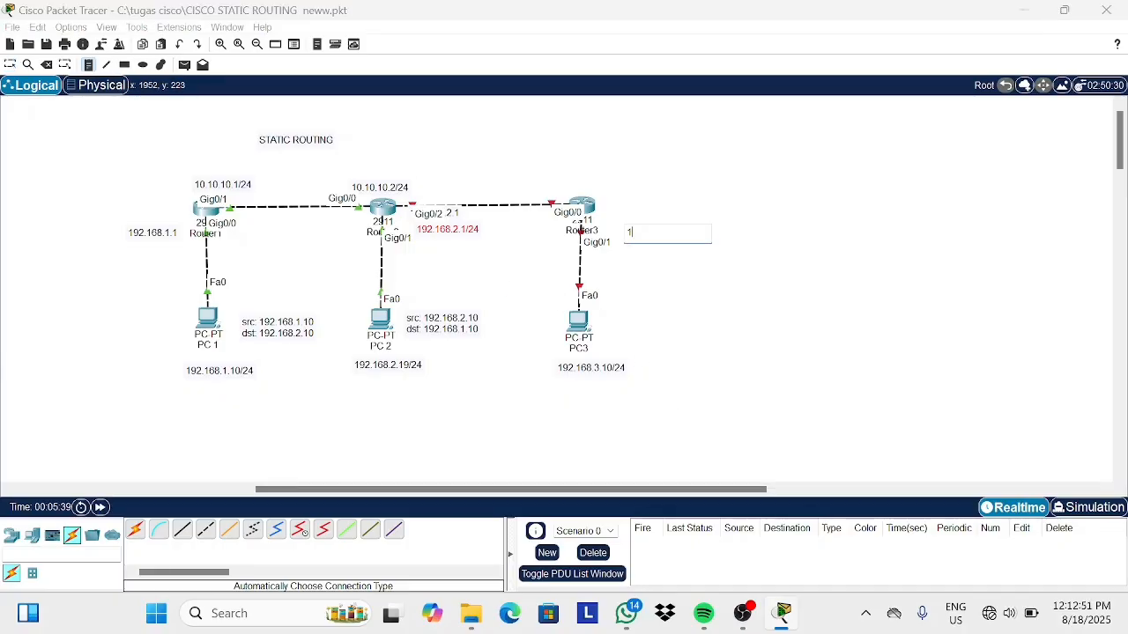
type("92.168.3.1/24")
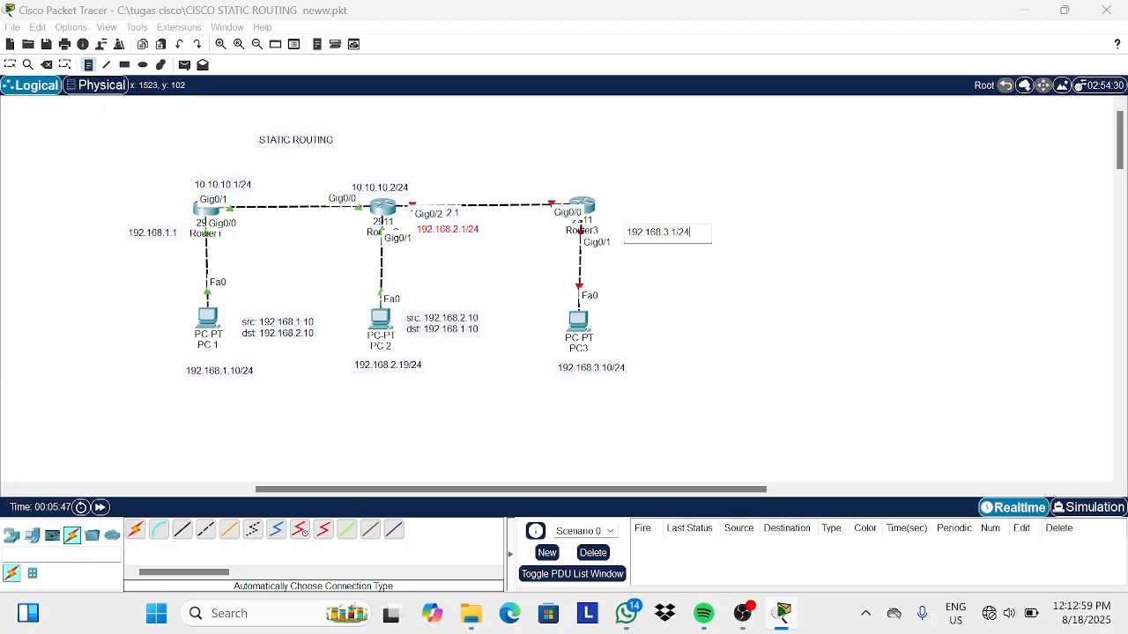
left_click(563, 177)
type("20.202.0")
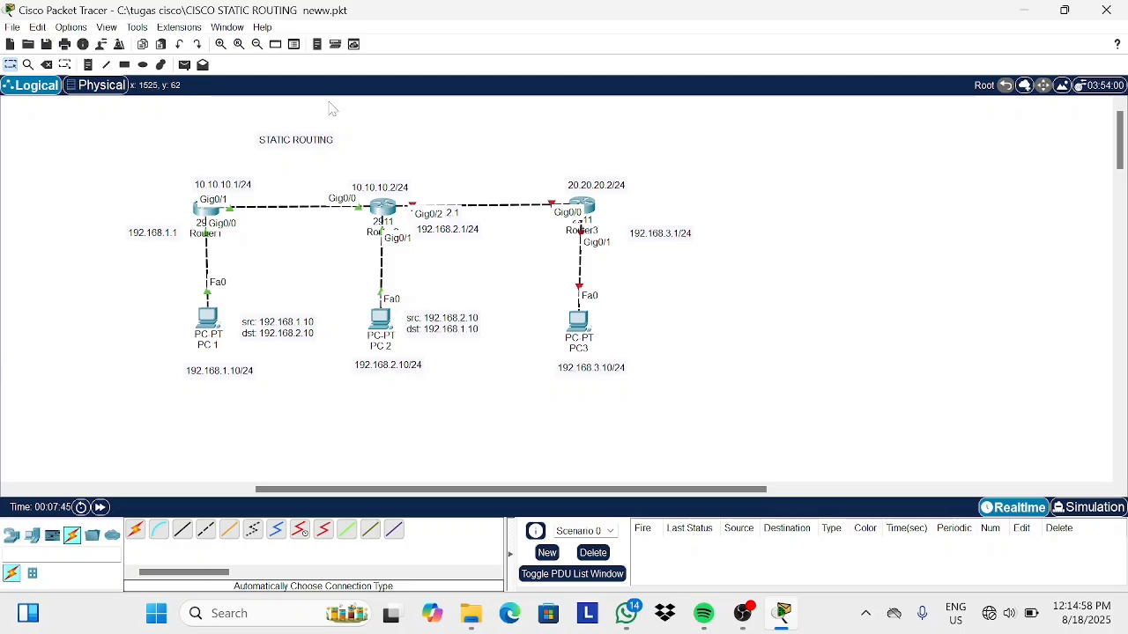
Add a note reading 20.20.20.1/24 above the Router2–Router3 link.
left_click(89, 64)
left_click(443, 188)
type("20.20.20")
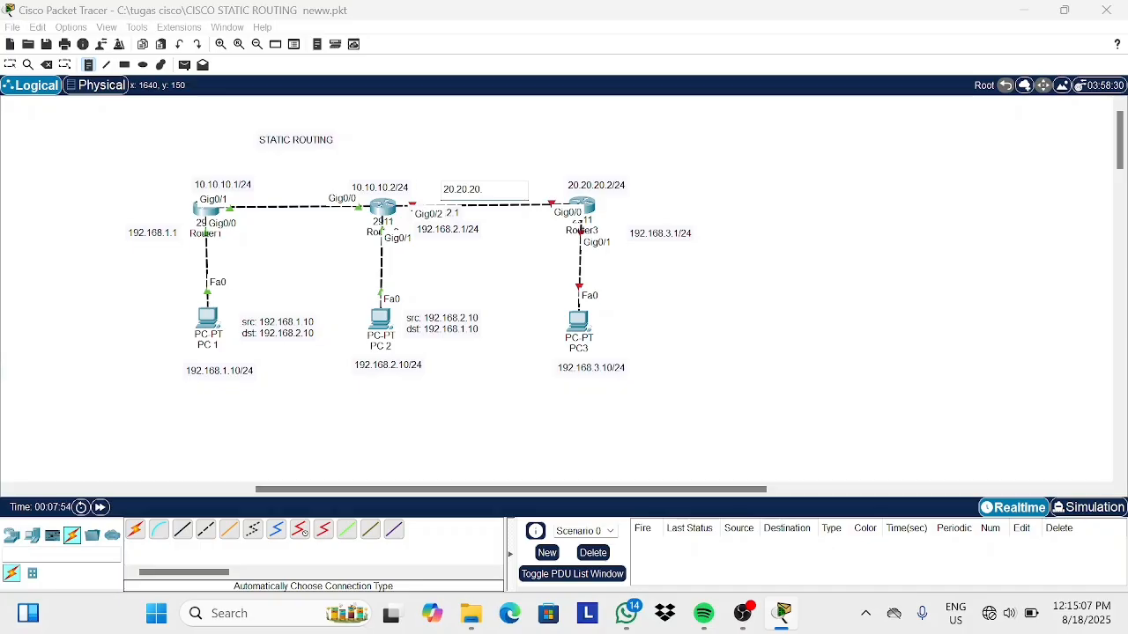
type(".1/24")
left_click(453, 244)
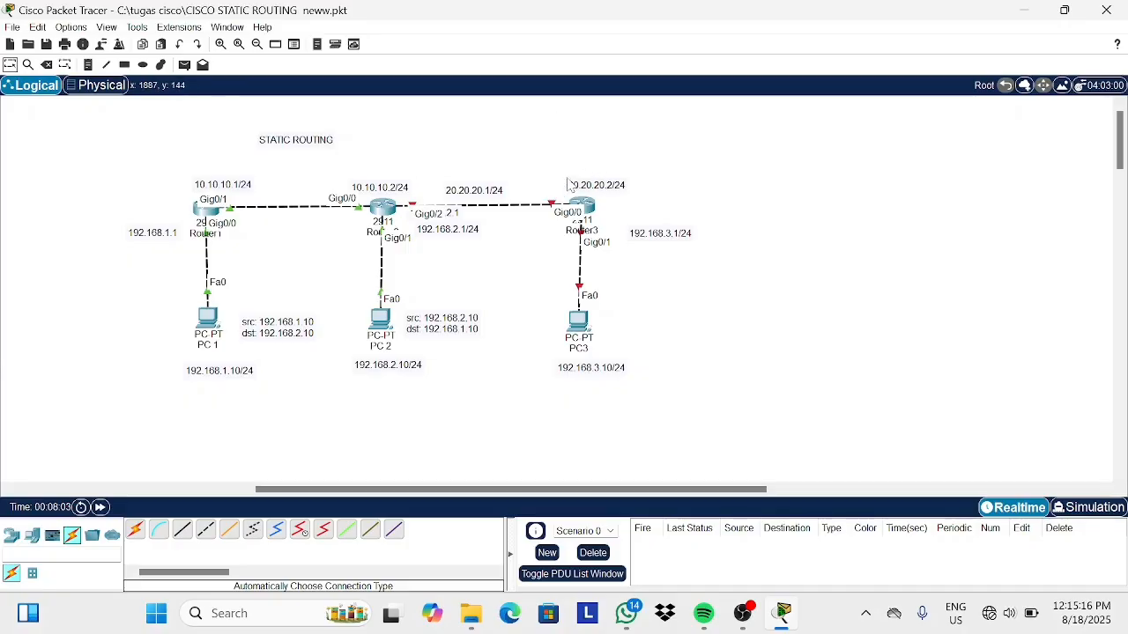
Realign the 10.10.10.2/24, 20.20.20.1/24 and 20.20.20.2/24 notes along the top of the router links.
left_click_drag(488, 186, 481, 187)
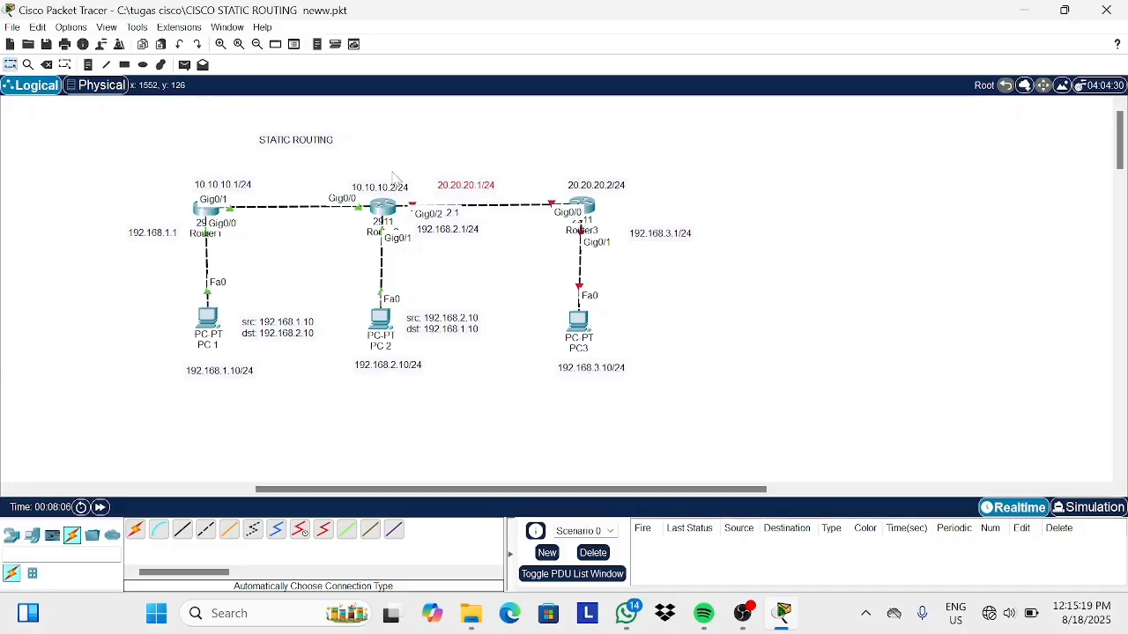
left_click_drag(396, 188, 356, 182)
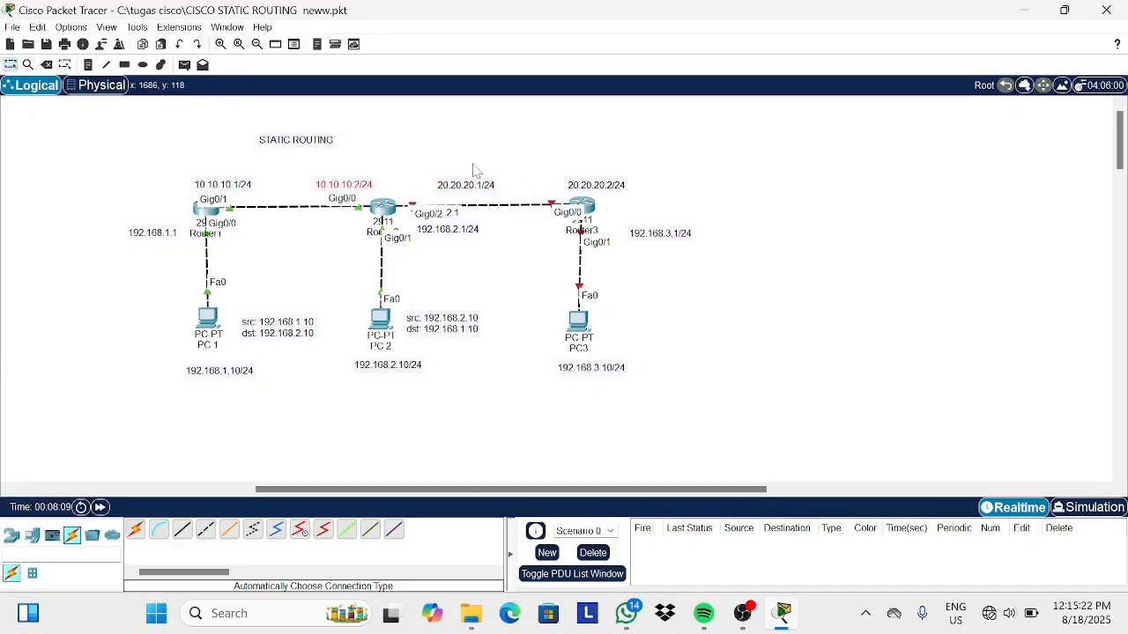
left_click_drag(475, 188, 451, 186)
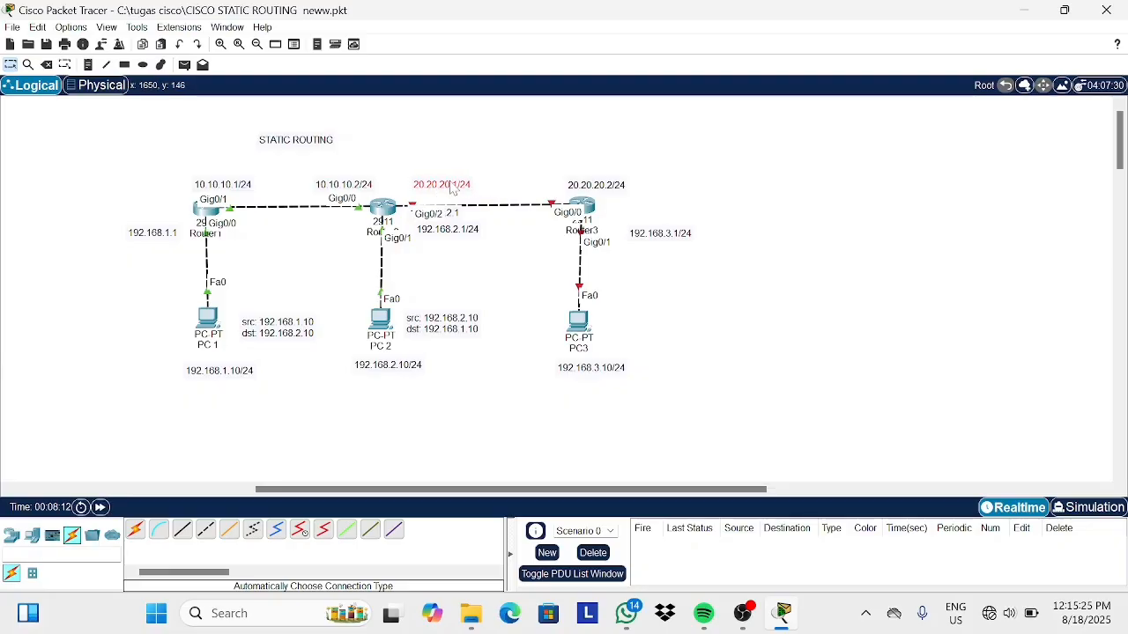
left_click_drag(595, 181, 552, 188)
left_click(718, 305)
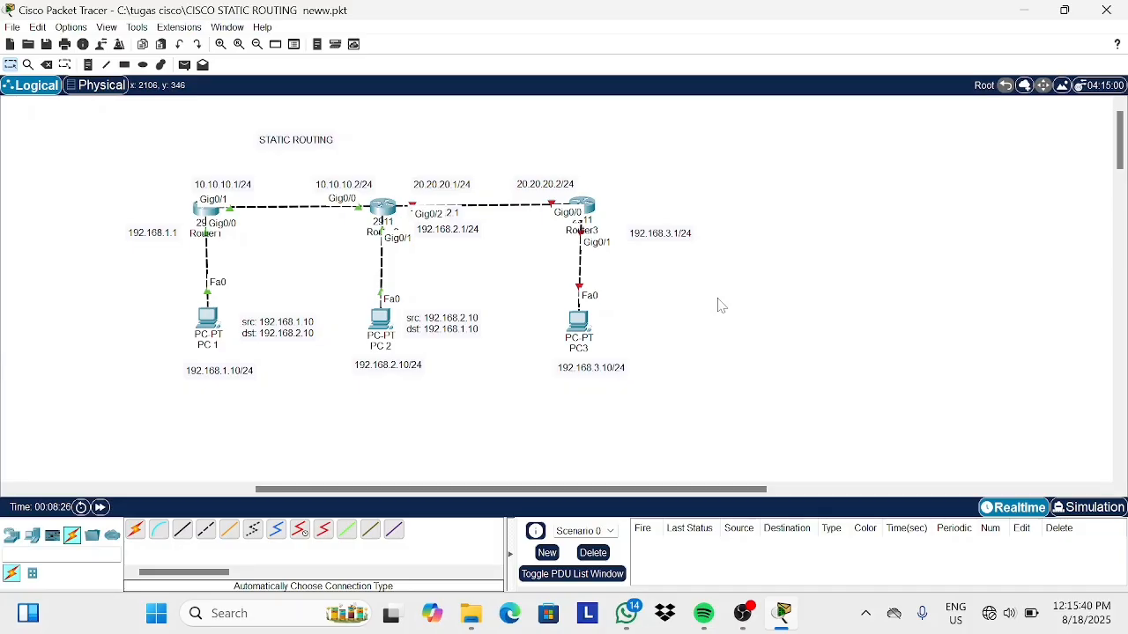
Open Router2's command line and enter privileged and global configuration mode.
left_click(742, 614)
left_click(382, 208)
left_click(510, 50)
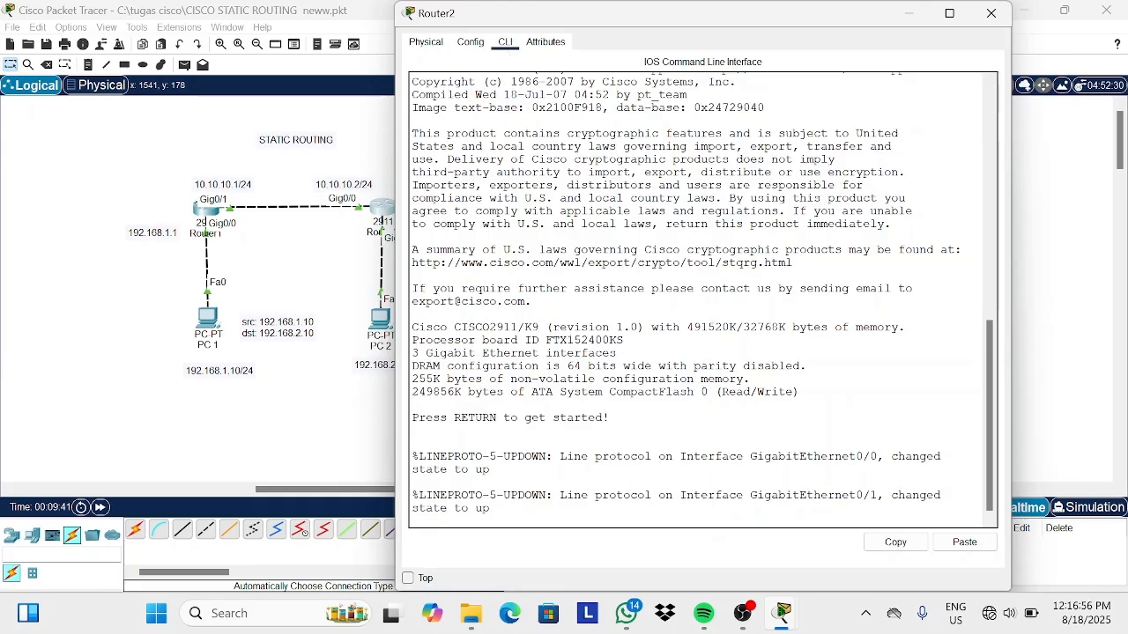
key("Return")
type("en")
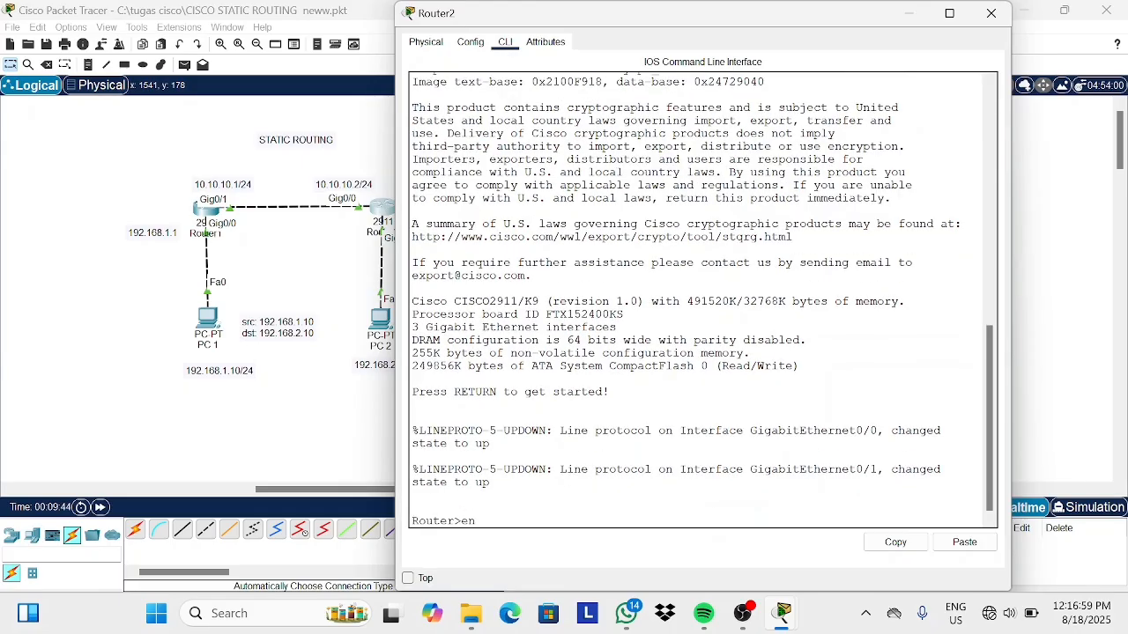
key("Return")
type("conf t")
key("Return")
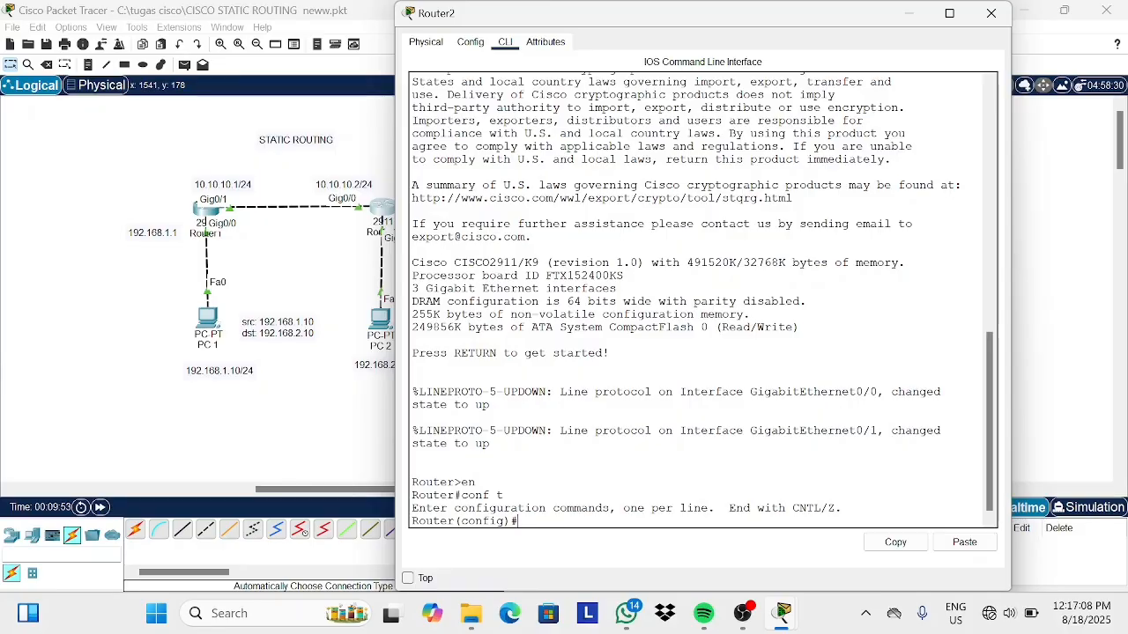
Enable interface GigabitEthernet0/2 on Router2 with no shutdown.
type("int gig0/2")
key("Return")
type("no sh")
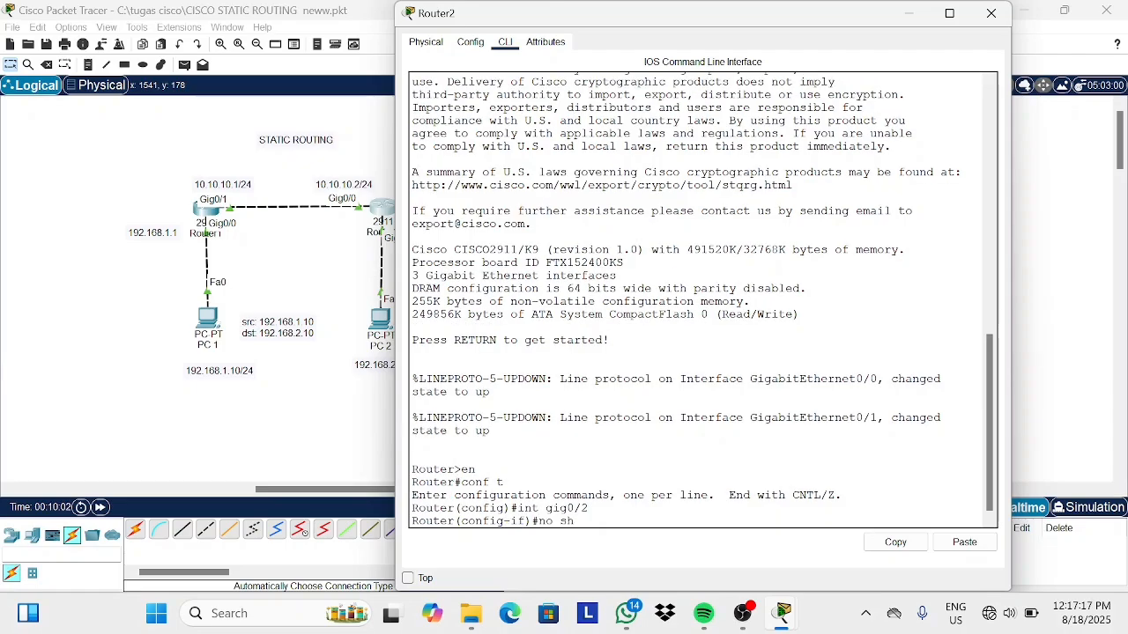
key("Return")
key("Return")
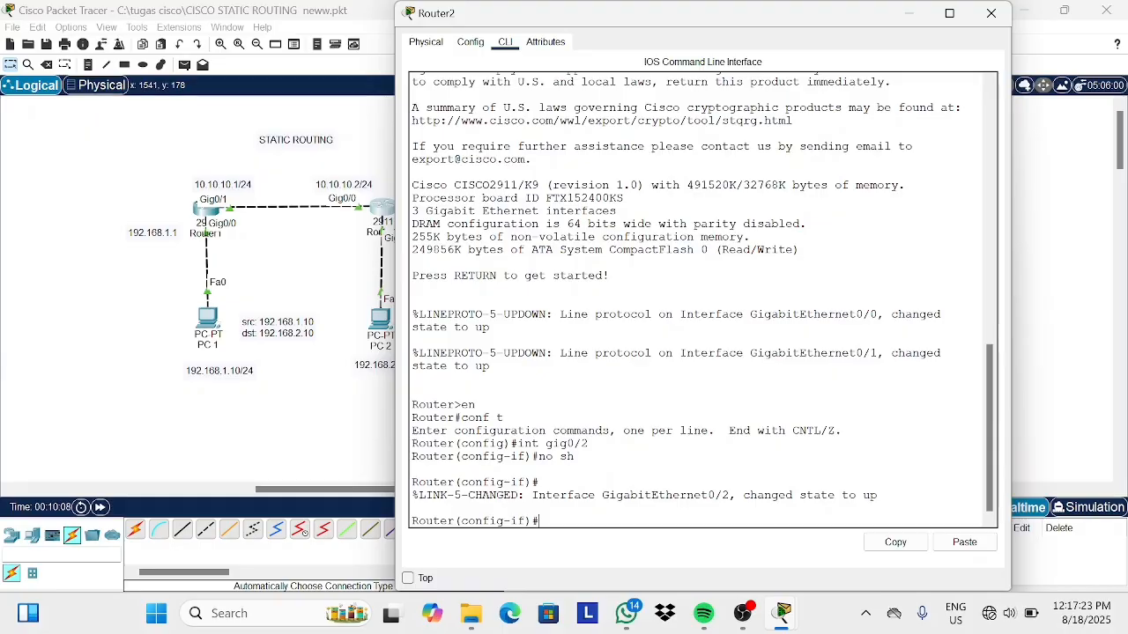
Assign 20.20.20.1 255.255.255.0 to Router2's Gig0/2, exit interface mode and close the router window.
type("ip address 20.20.20.1 255")
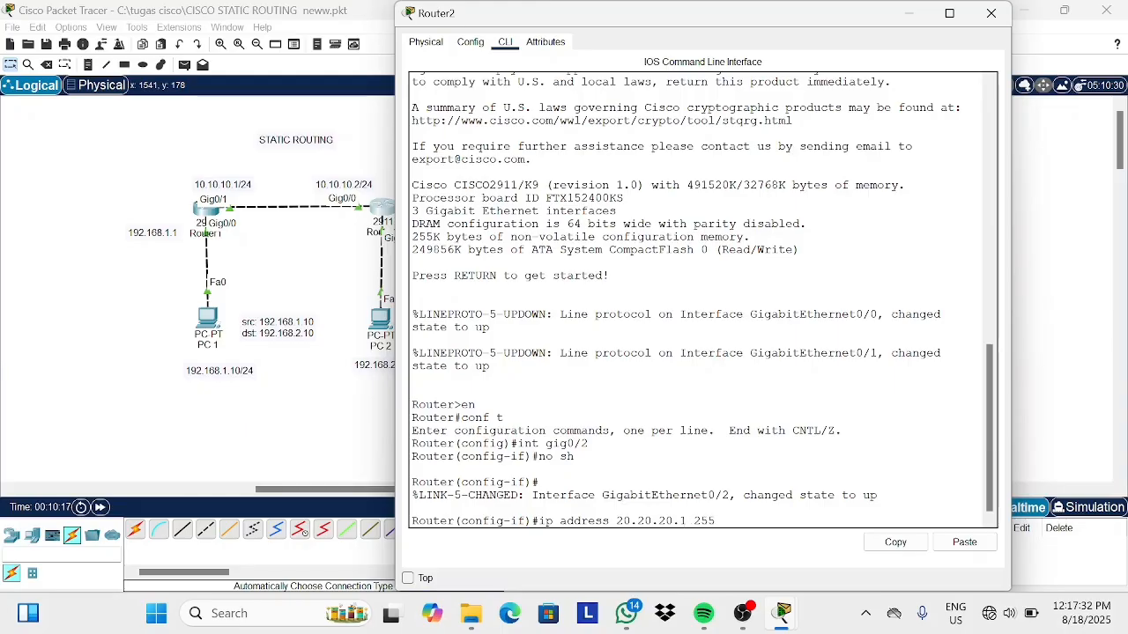
type(".255.255/0")
key("Return")
type("ex")
key("Return")
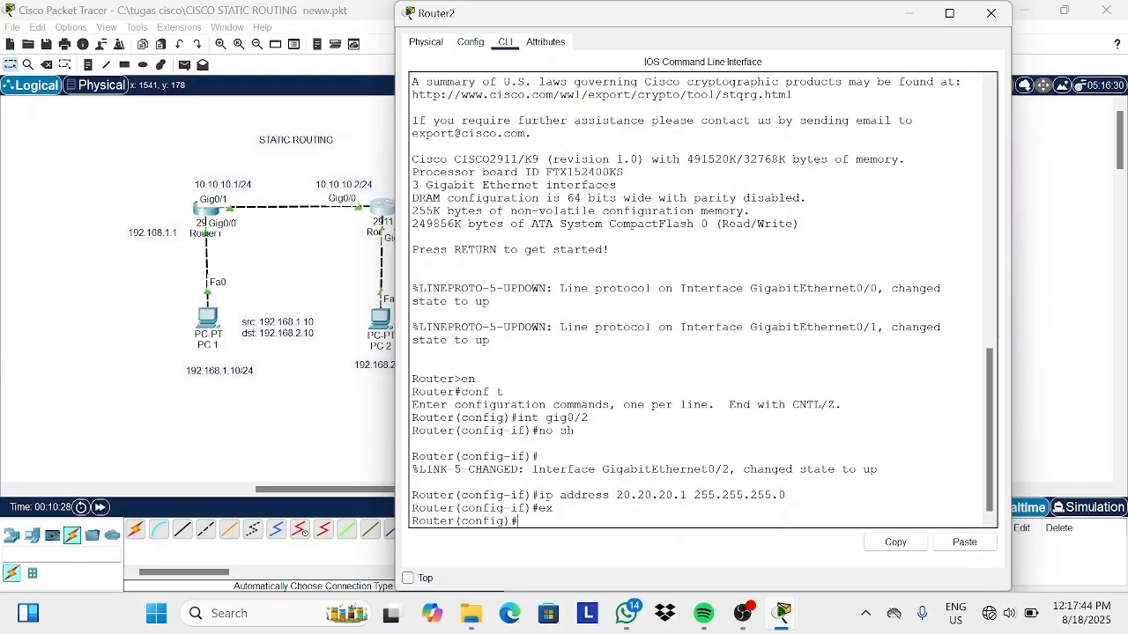
left_click(907, 13)
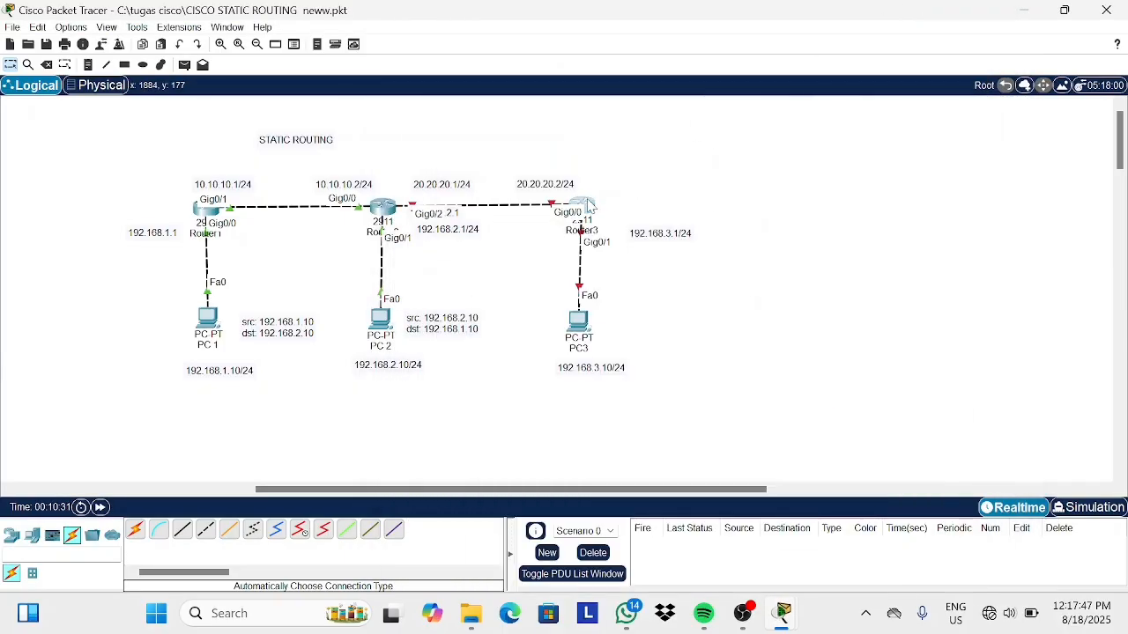
Open Router3's command line and enter privileged and global configuration mode.
left_click(583, 209)
left_click(505, 43)
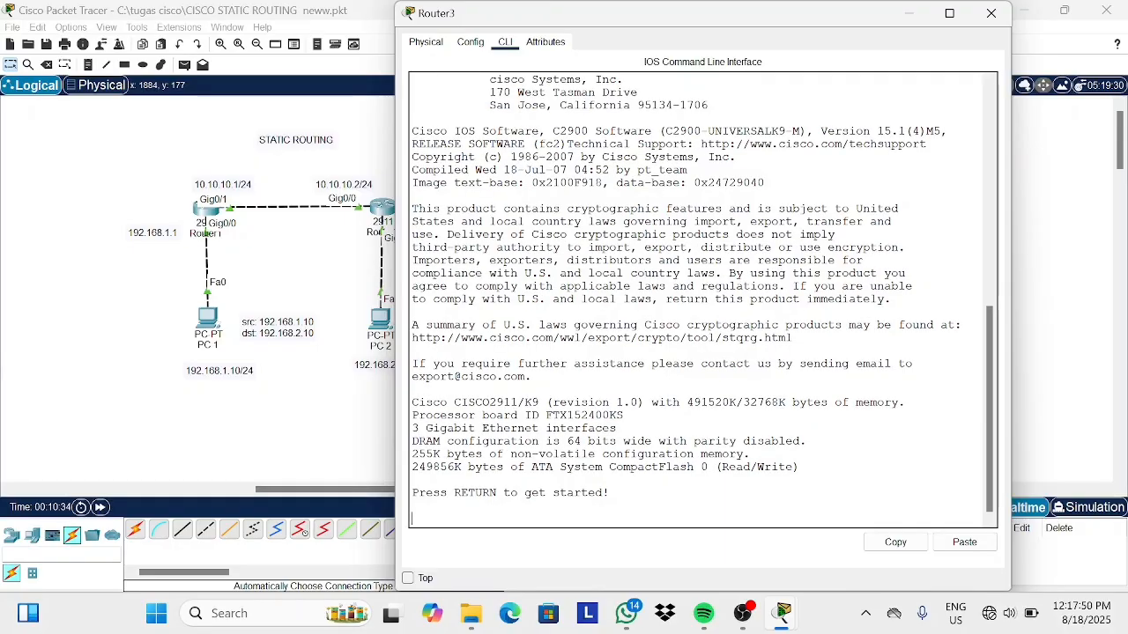
key("Return")
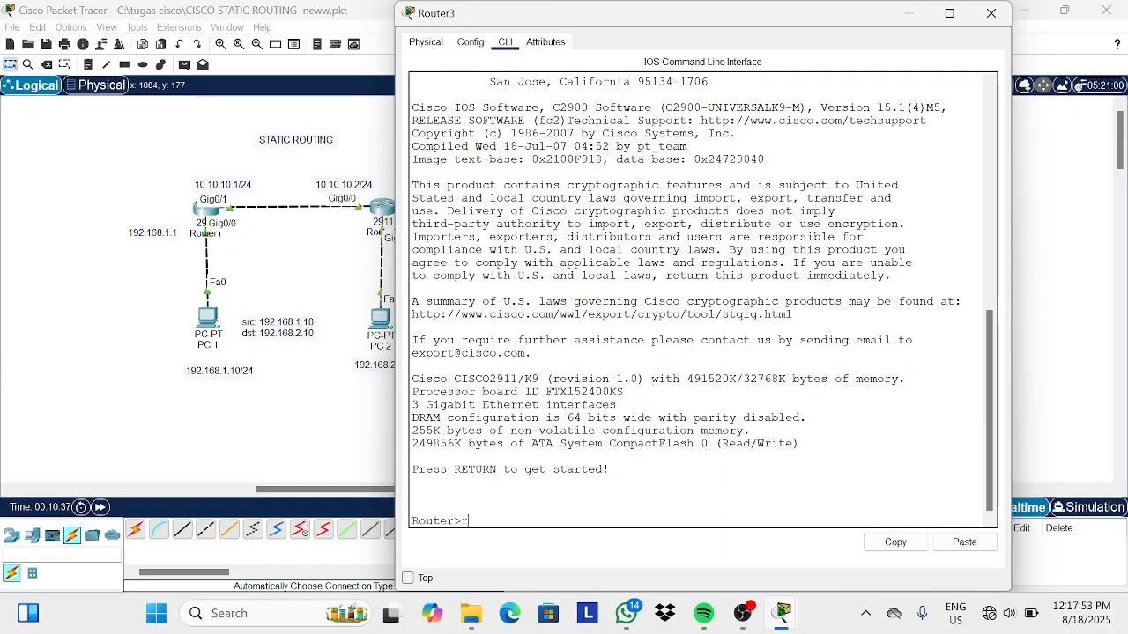
type("en")
key("Return")
type("conf t")
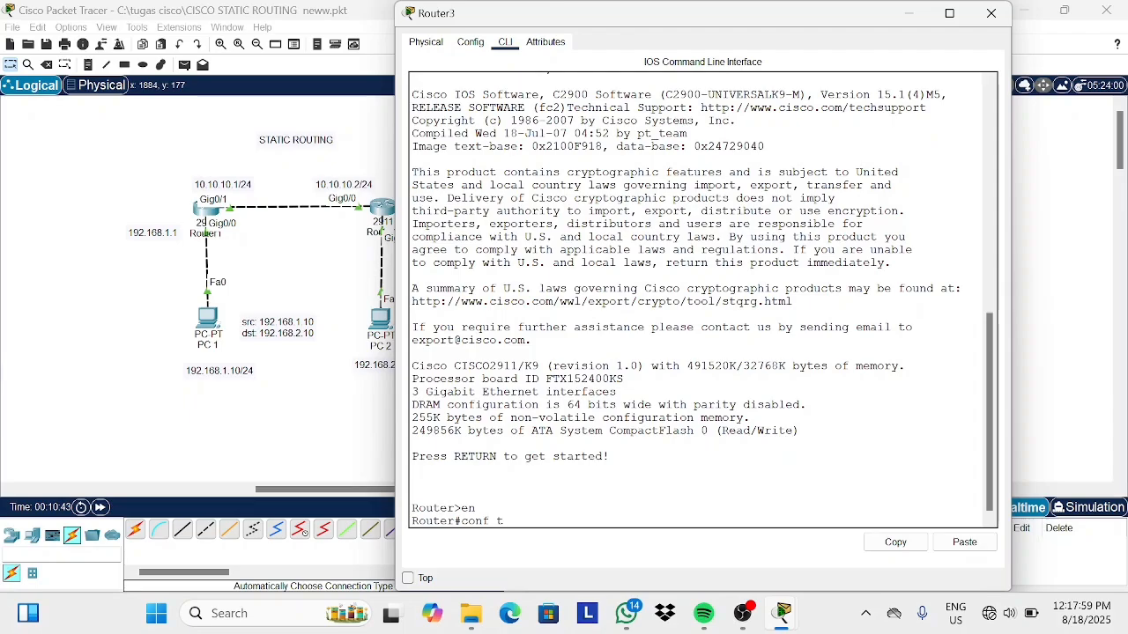
key("Return")
Try to enter interface configuration for gig0/0-1 on Router3 with the int command.
key("Return")
type("in")
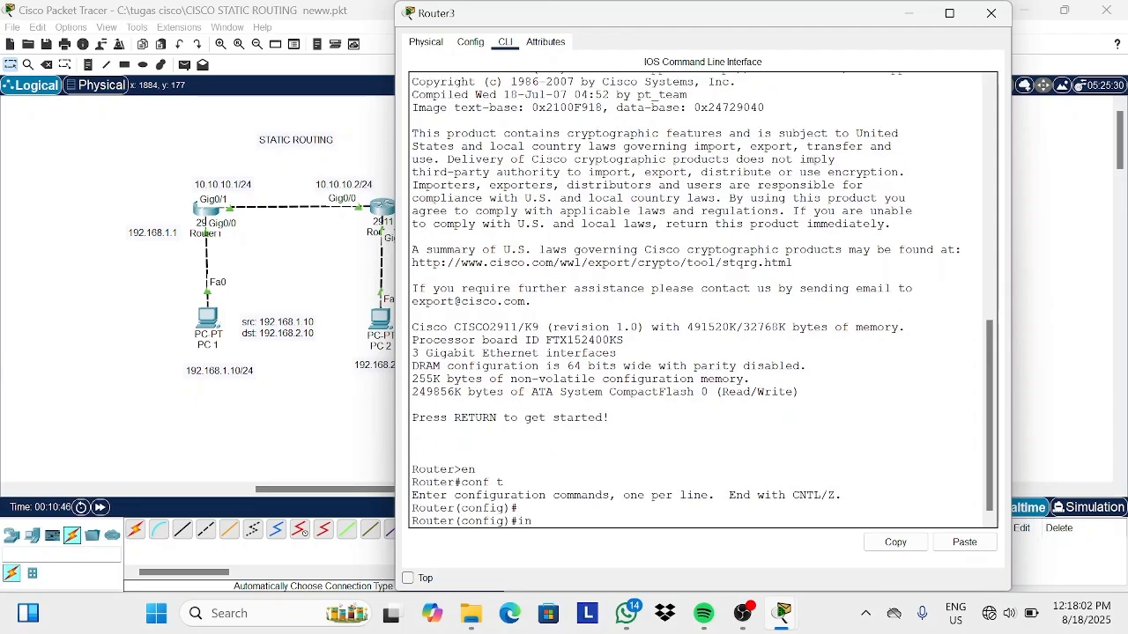
type("t gig0/0-1")
key("Return")
Retry selecting gig0/0-1 on Router3 as an interface range.
key("Up")
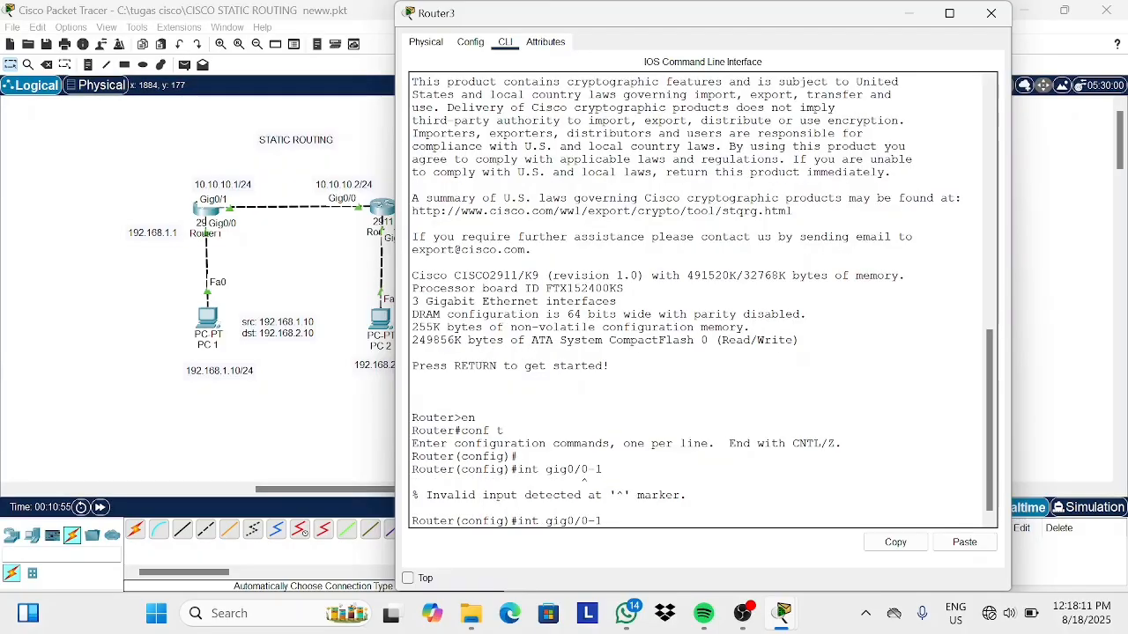
key("BackSpace")
key("BackSpace")
key("BackSpace")
key("BackSpace")
key("BackSpace")
key("BackSpace")
key("BackSpace")
key("BackSpace")
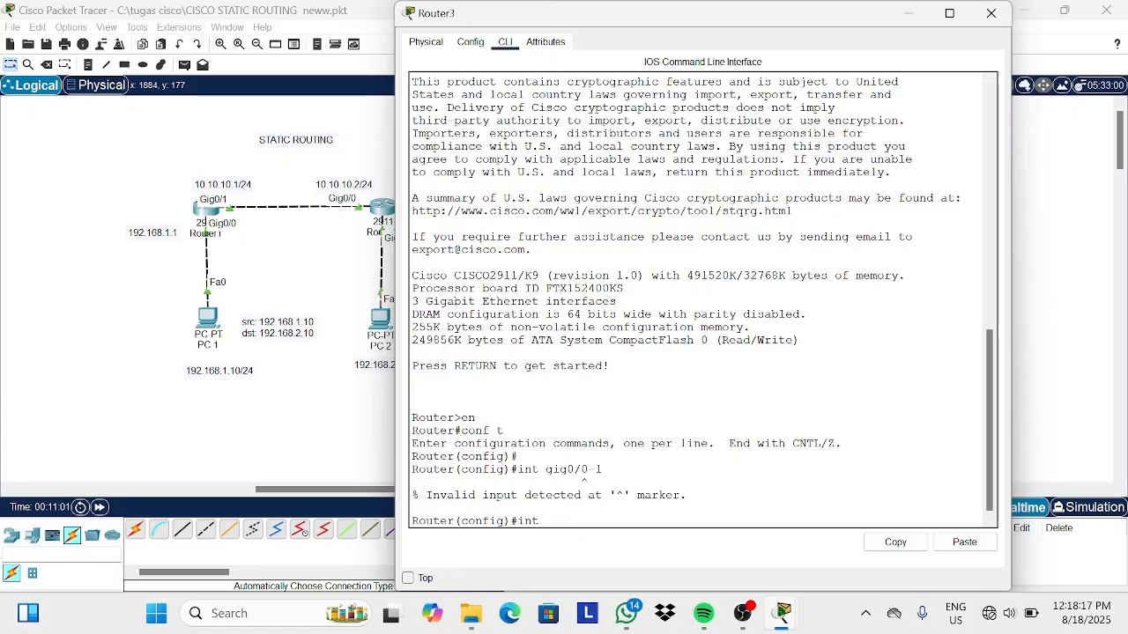
type("range gig0/0-1")
key("Return")
Correct the command to int range gig0/0-1 and enable both interfaces with no shutdown.
key("Up")
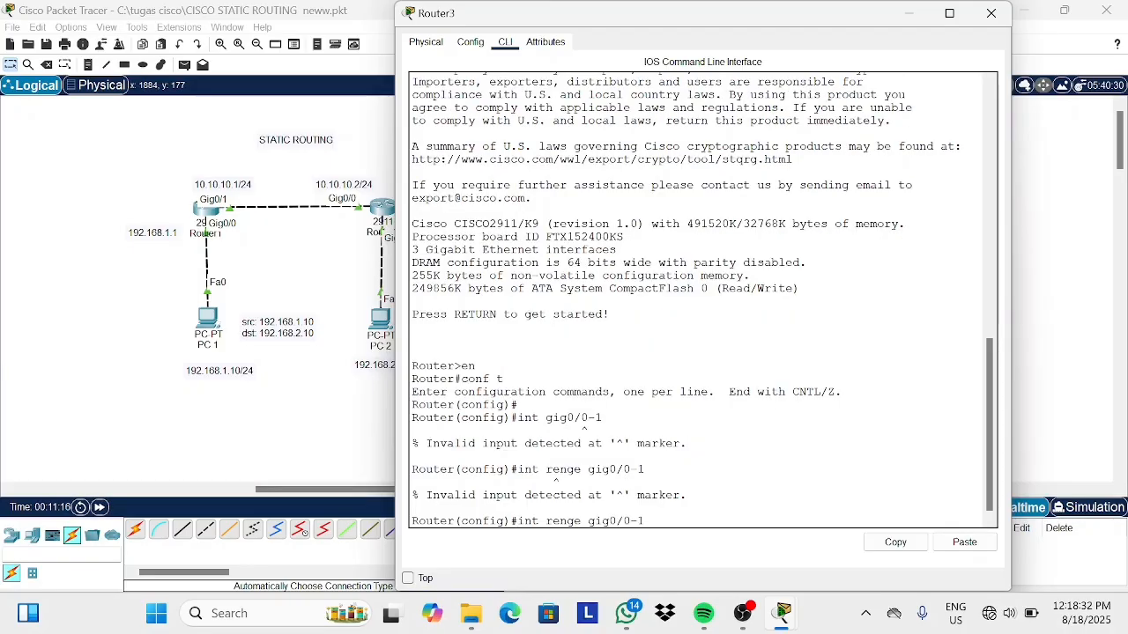
key("Left")
key("Left")
key("Left")
key("Left")
key("Left")
key("Left")
key("Left")
key("Left")
key("Left")
key("Left")
key("Left")
key("Left")
key("BackSpace")
type("a")
key("Return")
type("n")
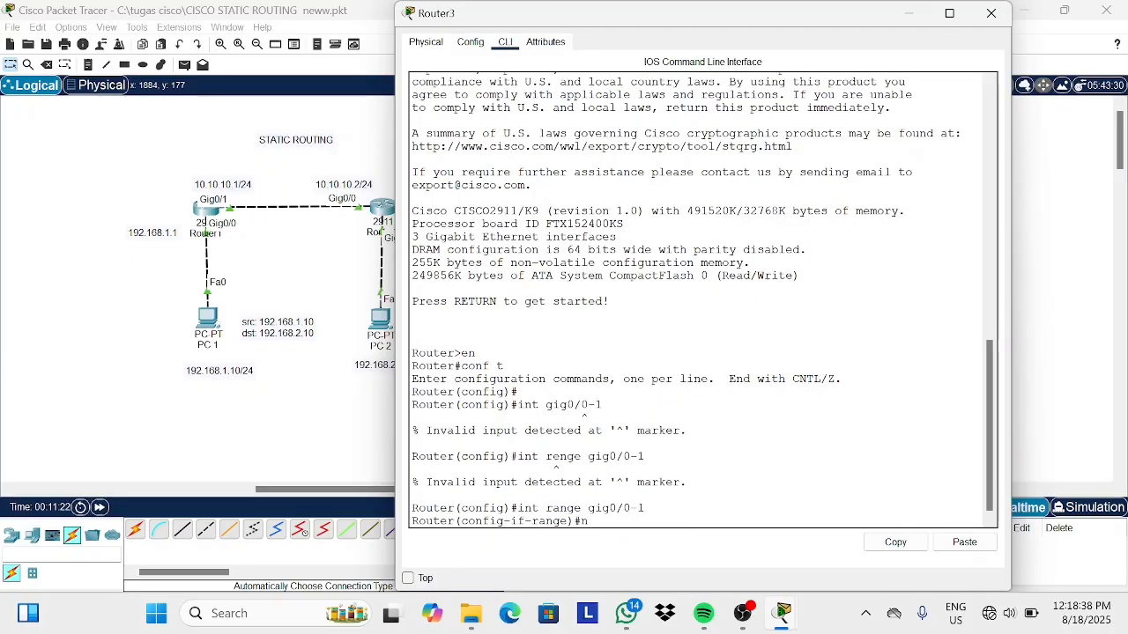
type("o sh")
key("Return")
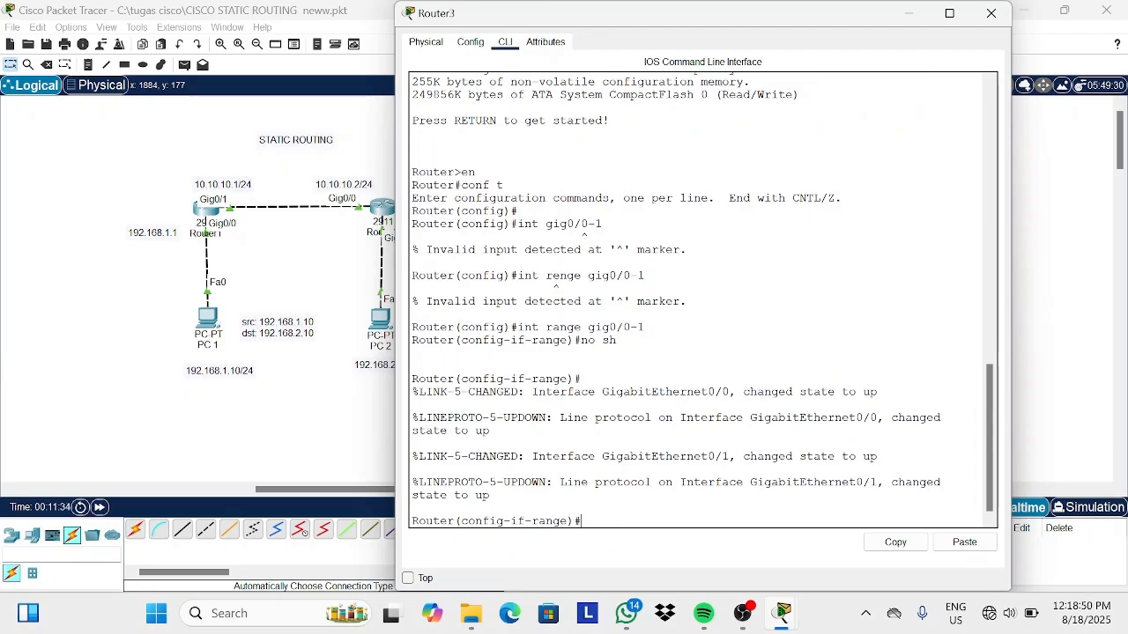
Assign IP address 20.20.20.2 with mask 255.255.255.0 to Router3's gig0/0 interface.
type("ex")
key("Return")
type("int ")
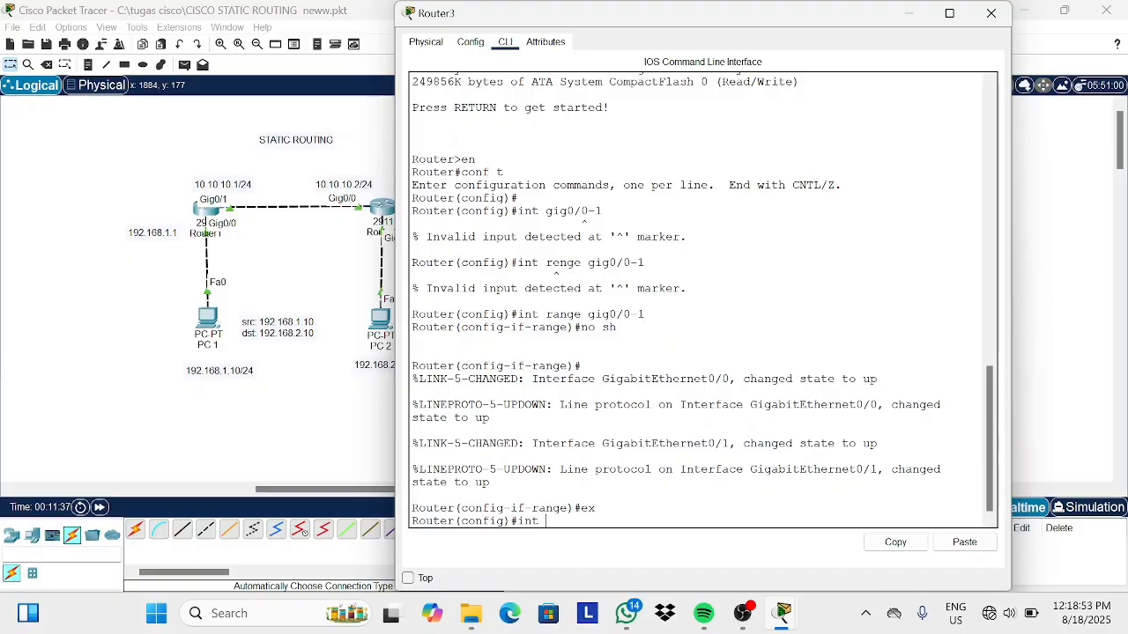
type("gig0/0")
key("Return")
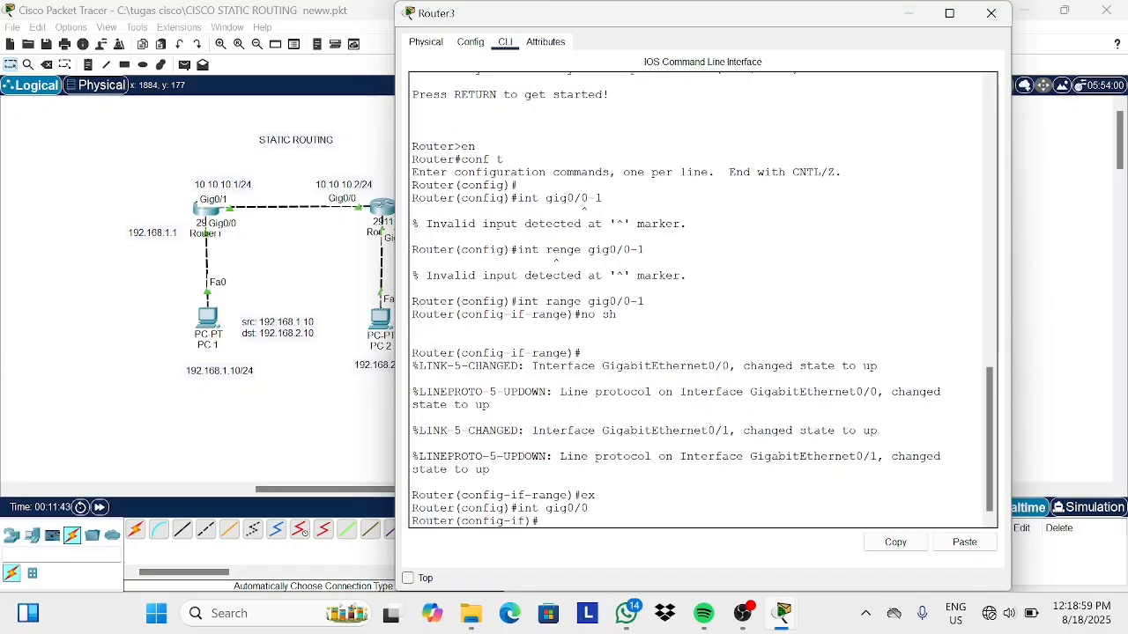
type("ip addre")
type("ss 20.20.20.2")
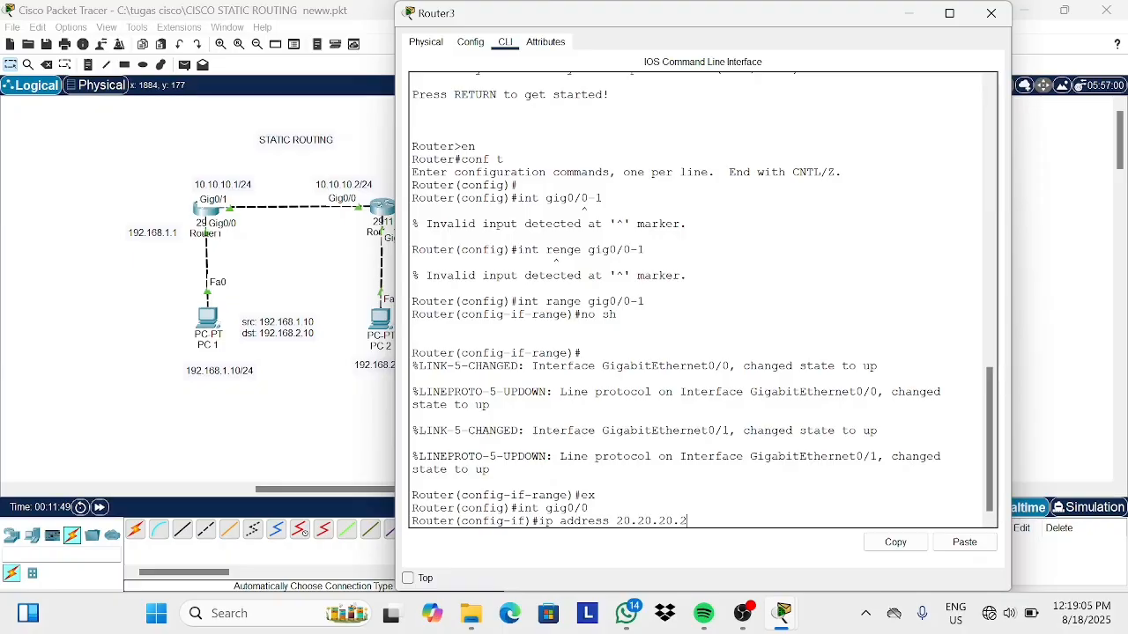
type(" 255.255.255.0")
key("Return")
type("ex")
key("Return")
Assign IP address 192.168.3.1 with mask 255.255.255.0 to Router3's gig0/1 interface and leave interface mode.
type("int")
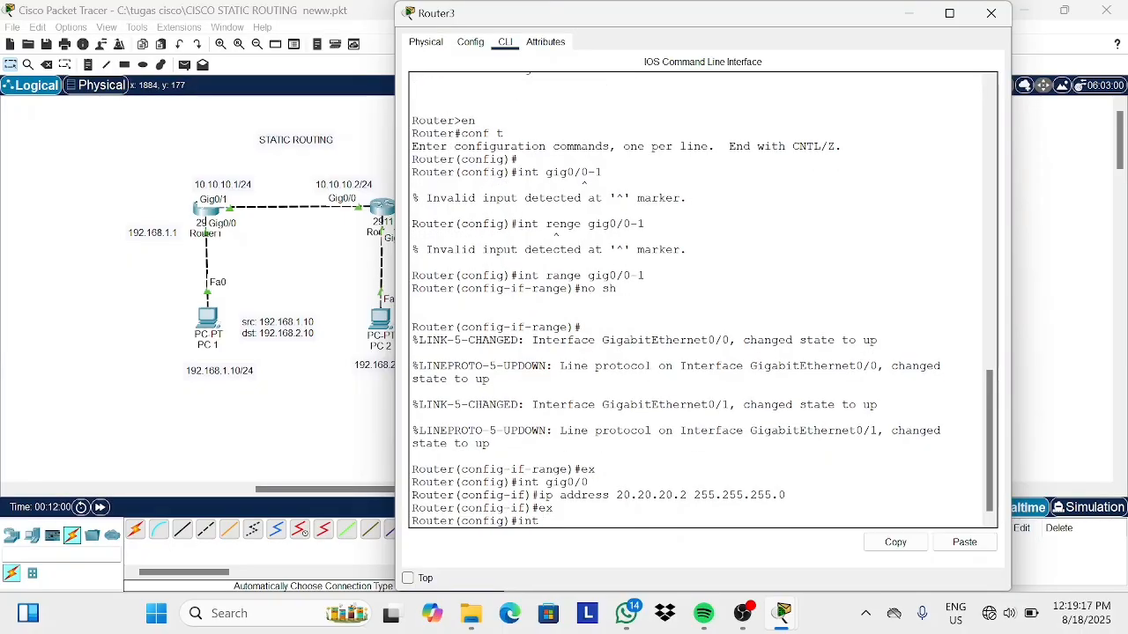
type(" gig0/1")
key("Return")
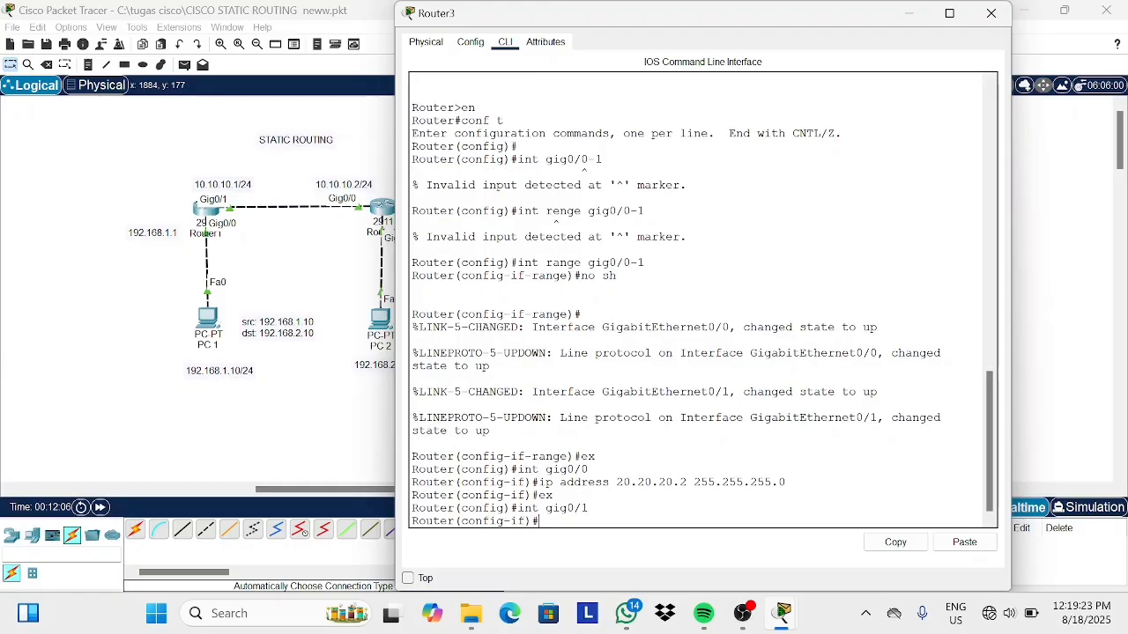
type("ip address")
key("BackSpace")
key("BackSpace")
key("BackSpace")
key("BackSpace")
key("BackSpace")
key("BackSpace")
type("adrses")
key("BackSpace")
key("BackSpace")
key("BackSpace")
key("BackSpace")
key("BackSpace")
key("BackSpace")
type("address 192.168.3.1 25")
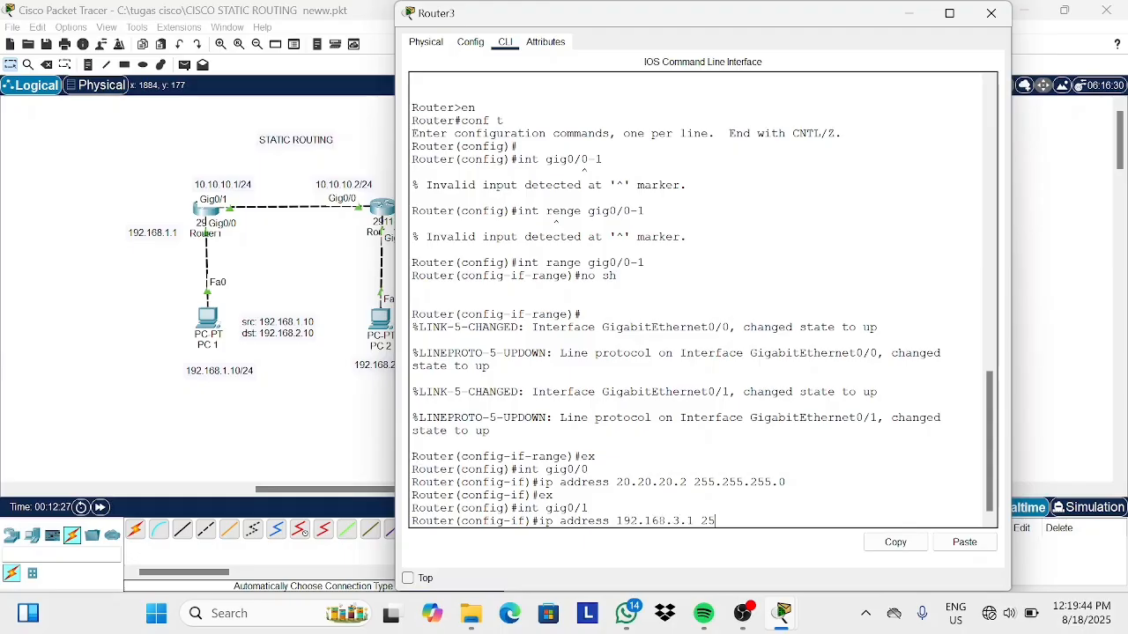
type("5.255.255.0")
key("Return")
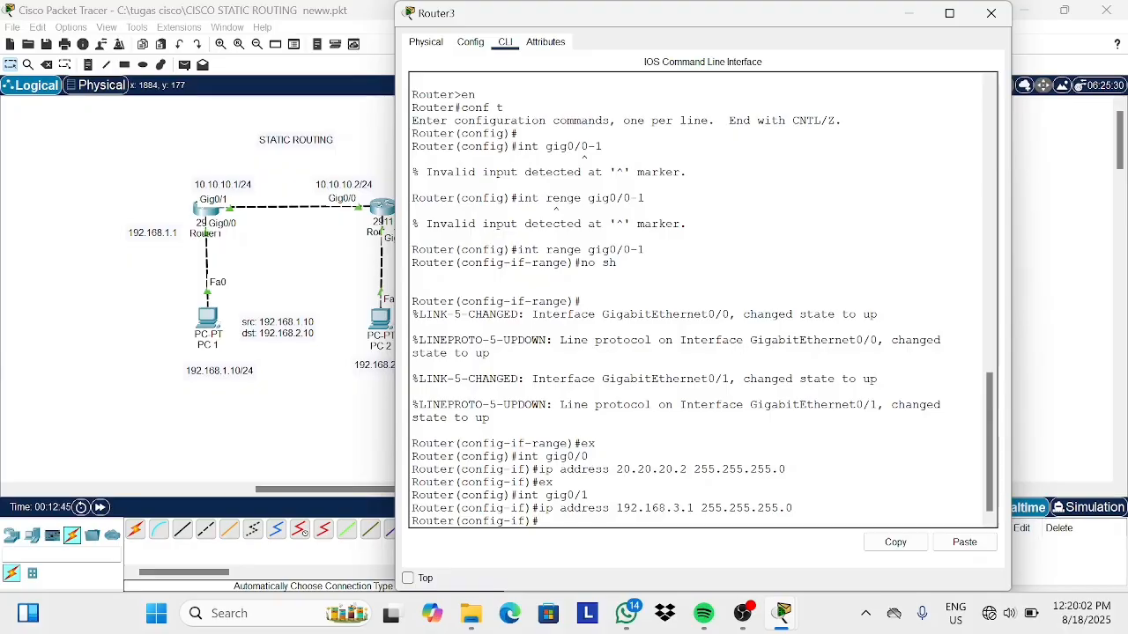
type("ex")
key("Return")
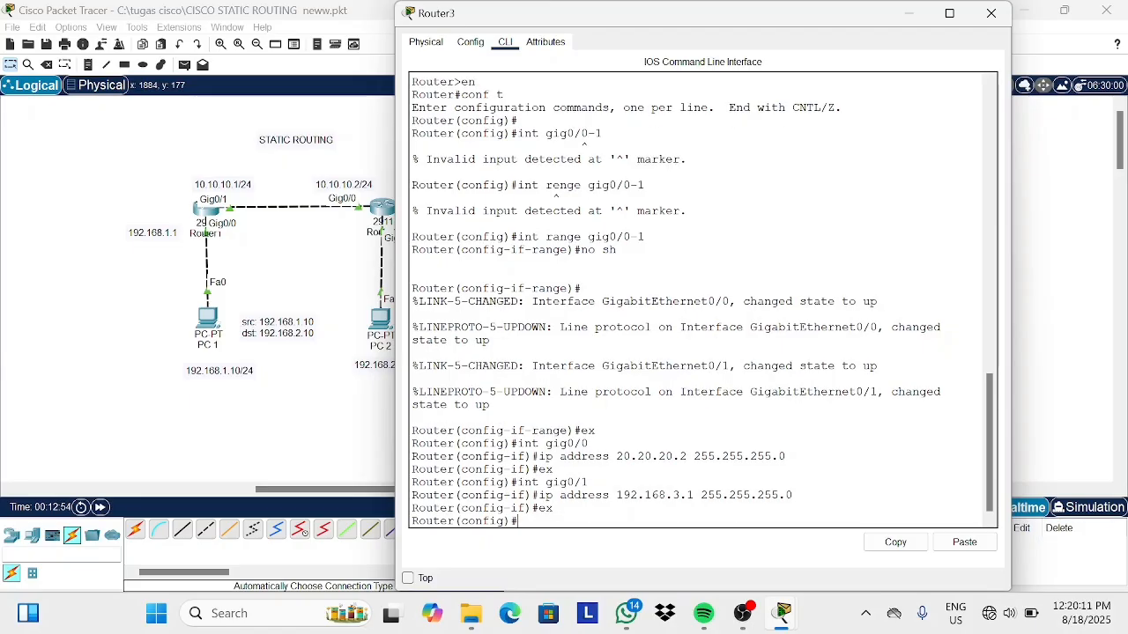
Display Router3's routing table and highlight its directly connected routes.
type("do show ip rote")
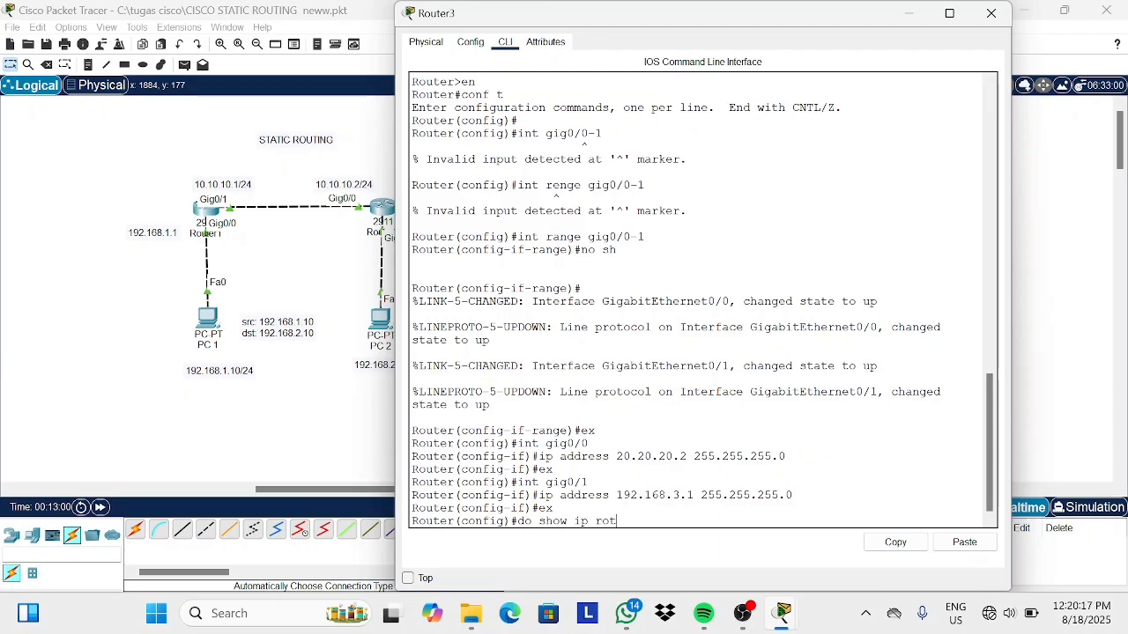
key("BackSpace")
key("BackSpace")
type("ute")
key("Return")
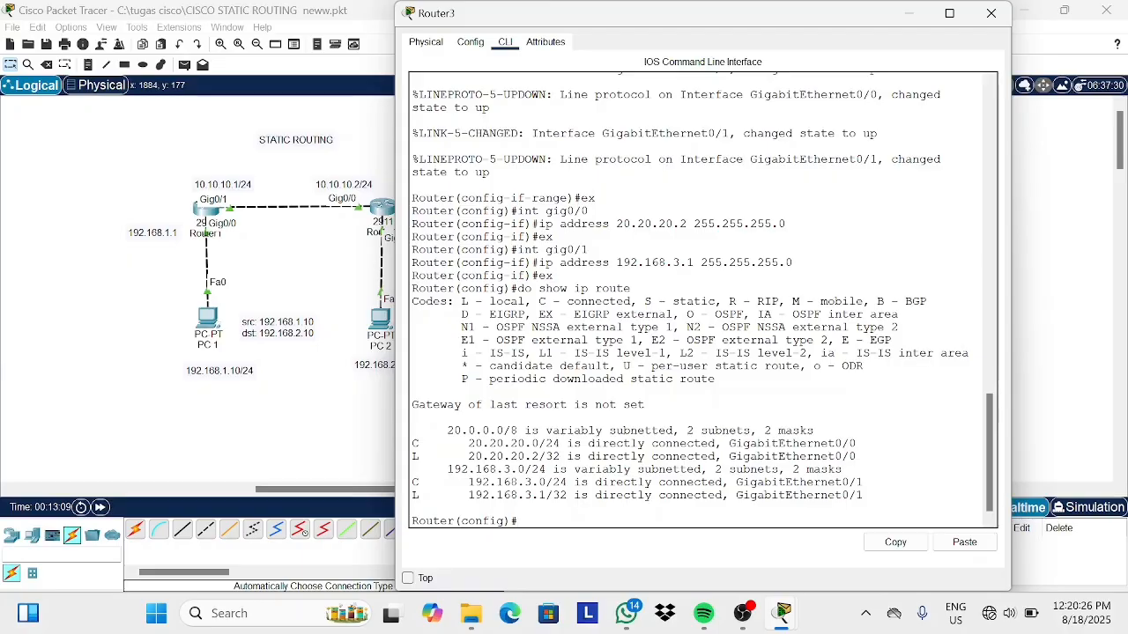
left_click_drag(418, 443, 630, 457)
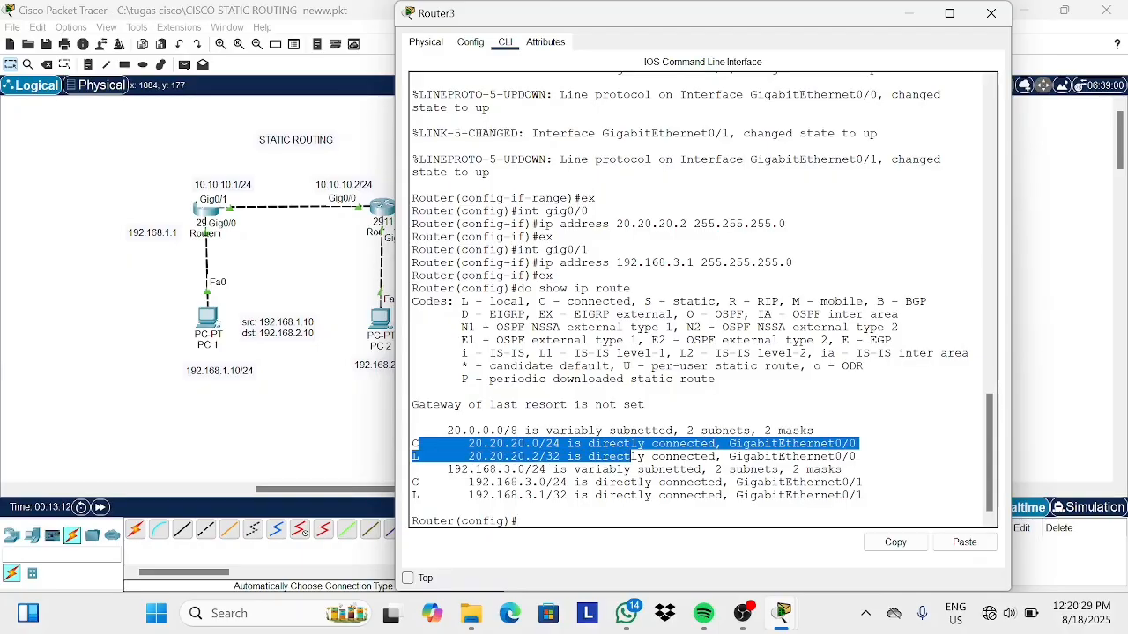
left_click_drag(417, 482, 420, 495)
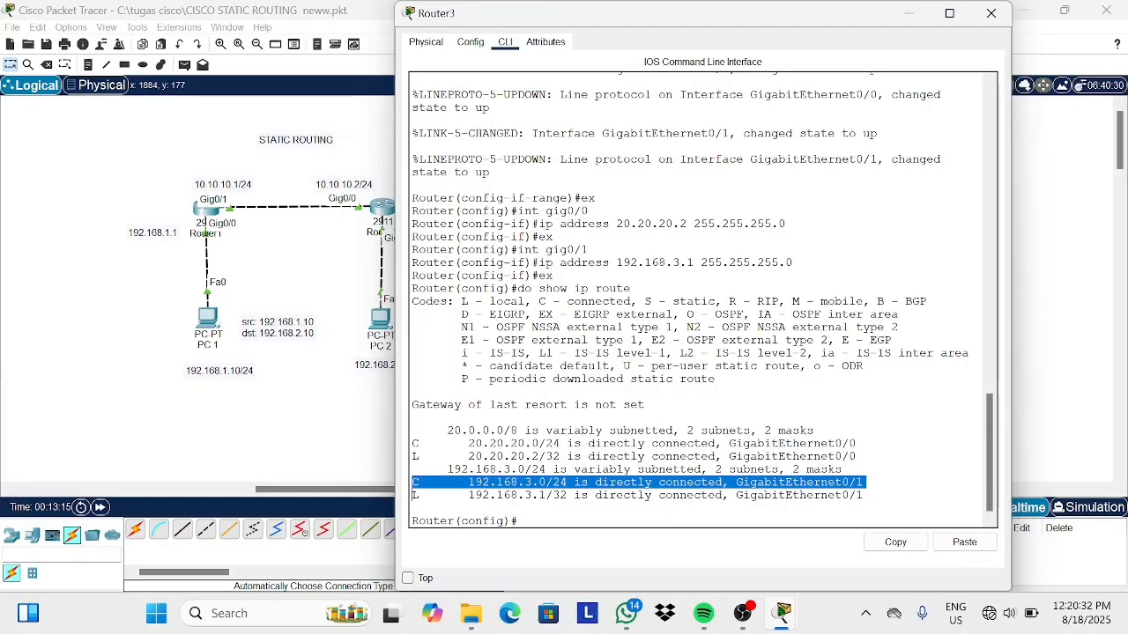
left_click(420, 495)
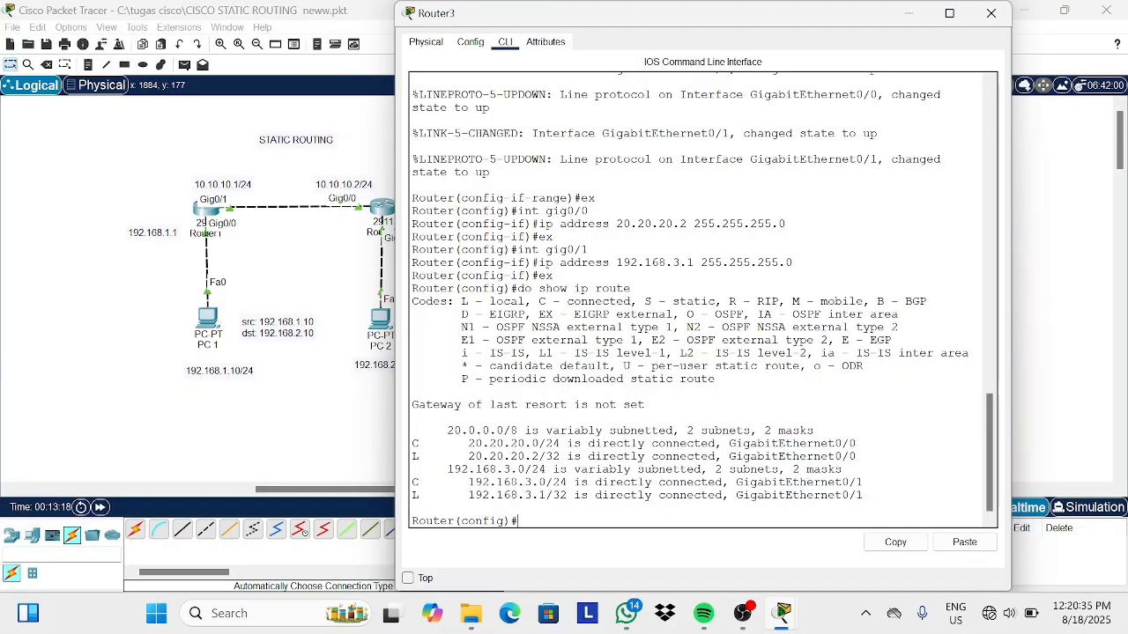
Configure PC3 with static IPv4 address 192.168.3.10, subnet mask 255.255.255.0, and a 192.168.3 default gateway.
left_click(991, 13)
left_click(578, 319)
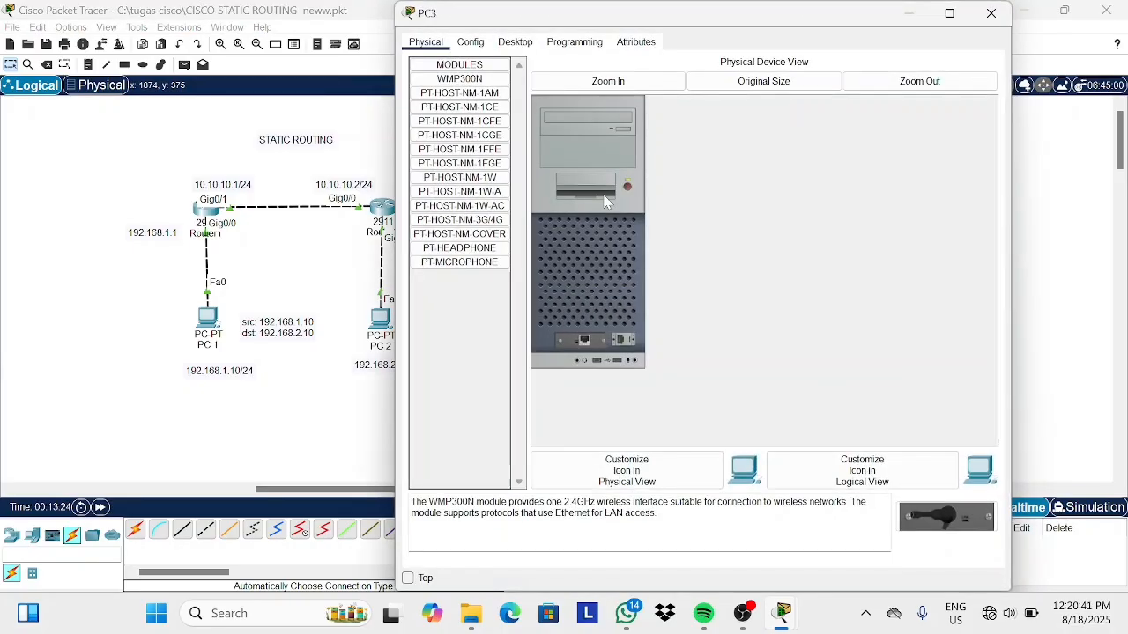
left_click(514, 41)
left_click(457, 109)
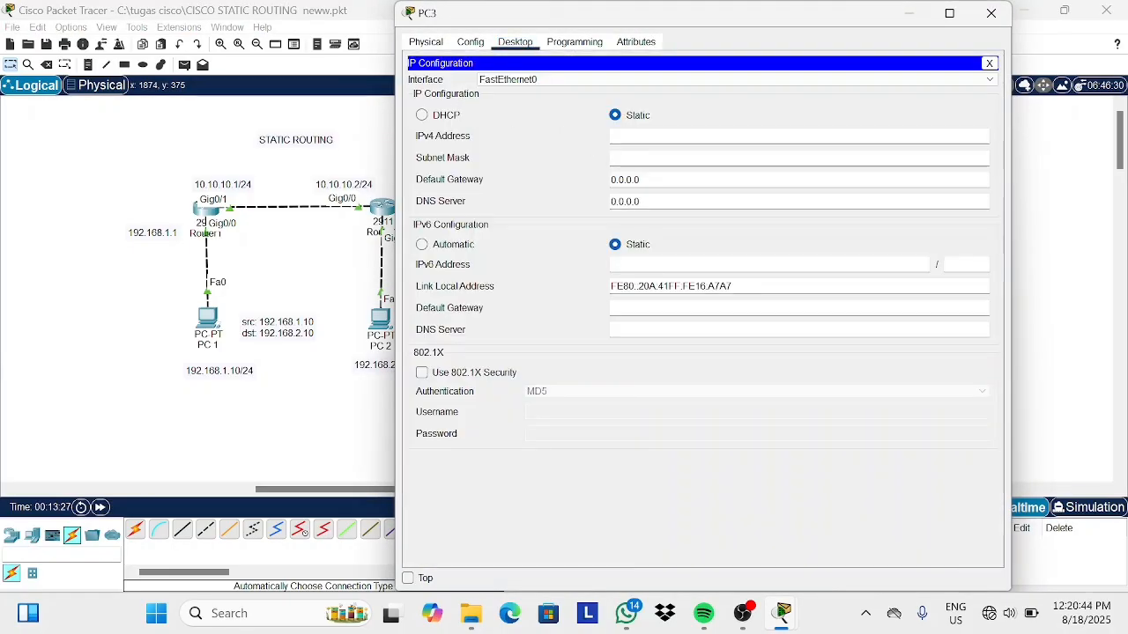
type("192.168.3.10")
left_click(640, 158)
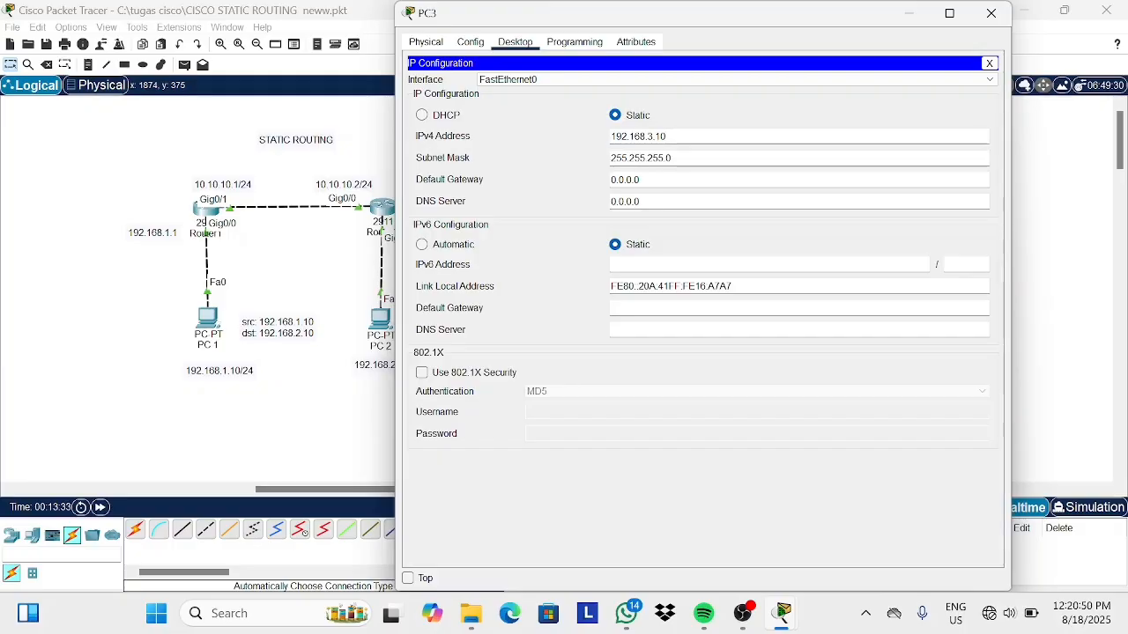
left_click(642, 179)
key("BackSpace")
key("BackSpace")
key("BackSpace")
key("BackSpace")
key("BackSpace")
key("BackSpace")
key("BackSpace")
type("192.168.3")
left_click(991, 13)
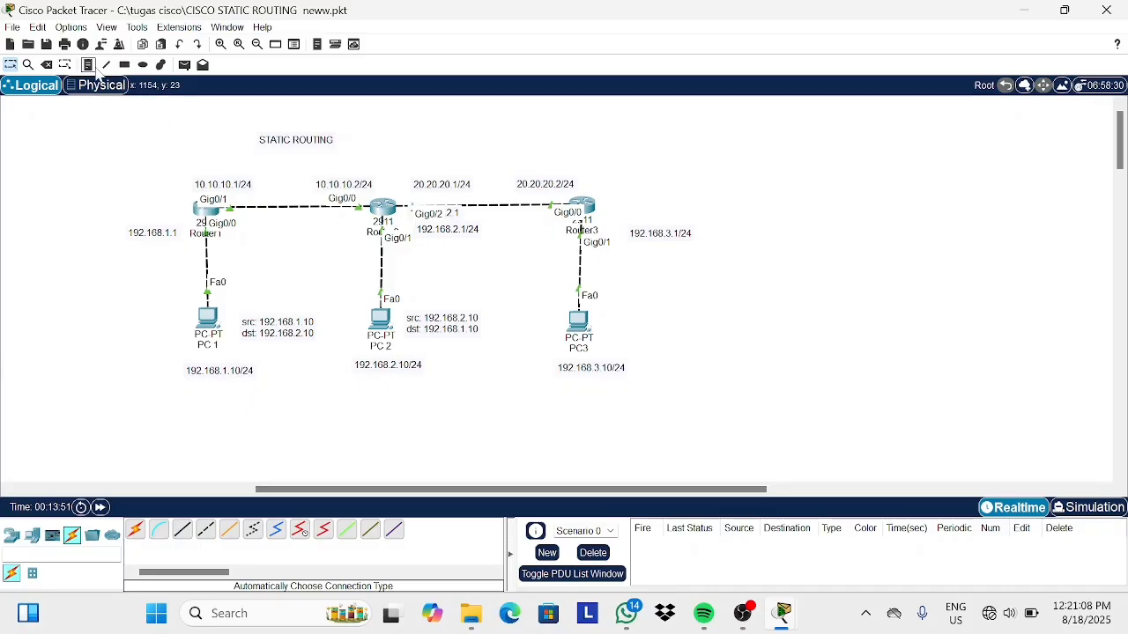
Add a note beside PC3 reading src 192.168.3.10 and dst 192.168.1.10 and 192.168.2.10, and reposition it.
left_click(89, 65)
left_click(633, 299)
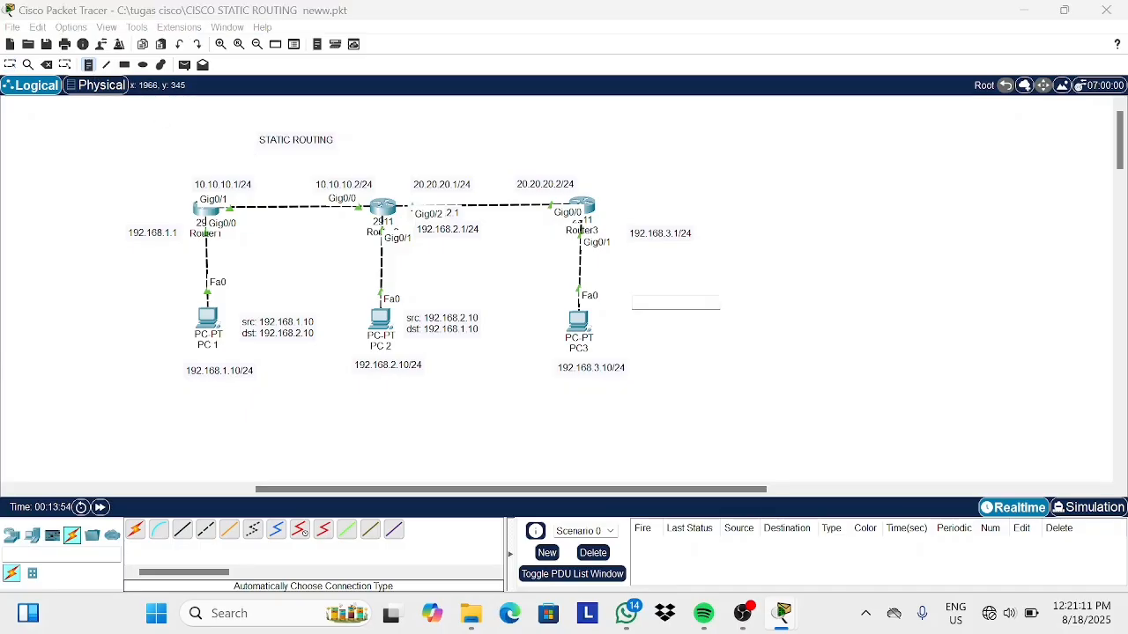
type("src")
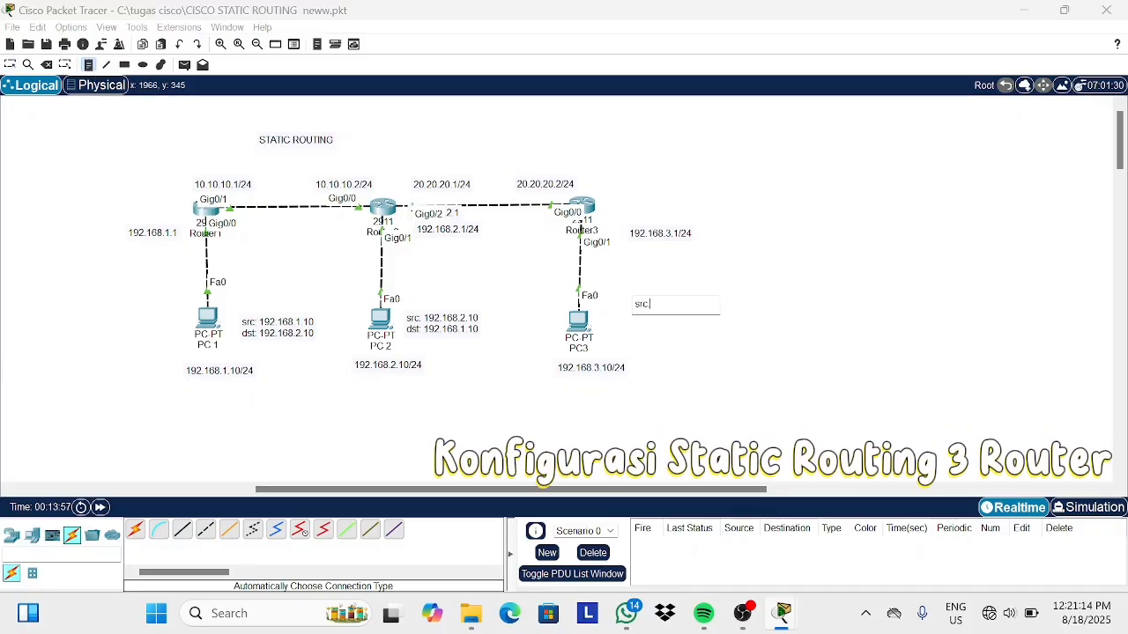
type(": 192.168.3.10")
key("Return")
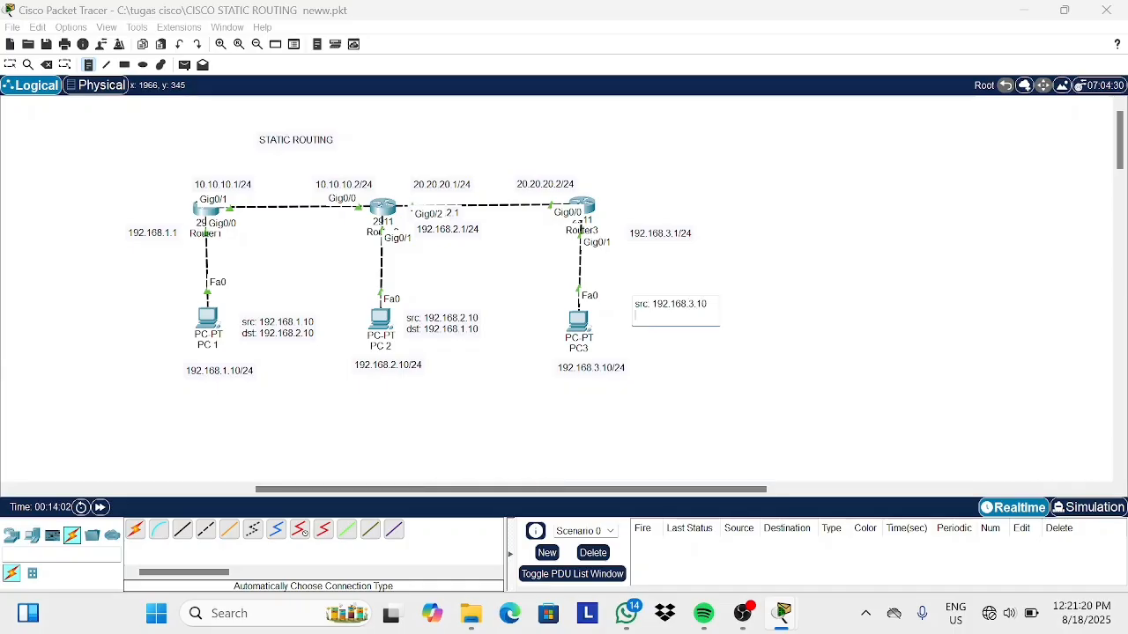
type("dst: 192.168")
type(".10")
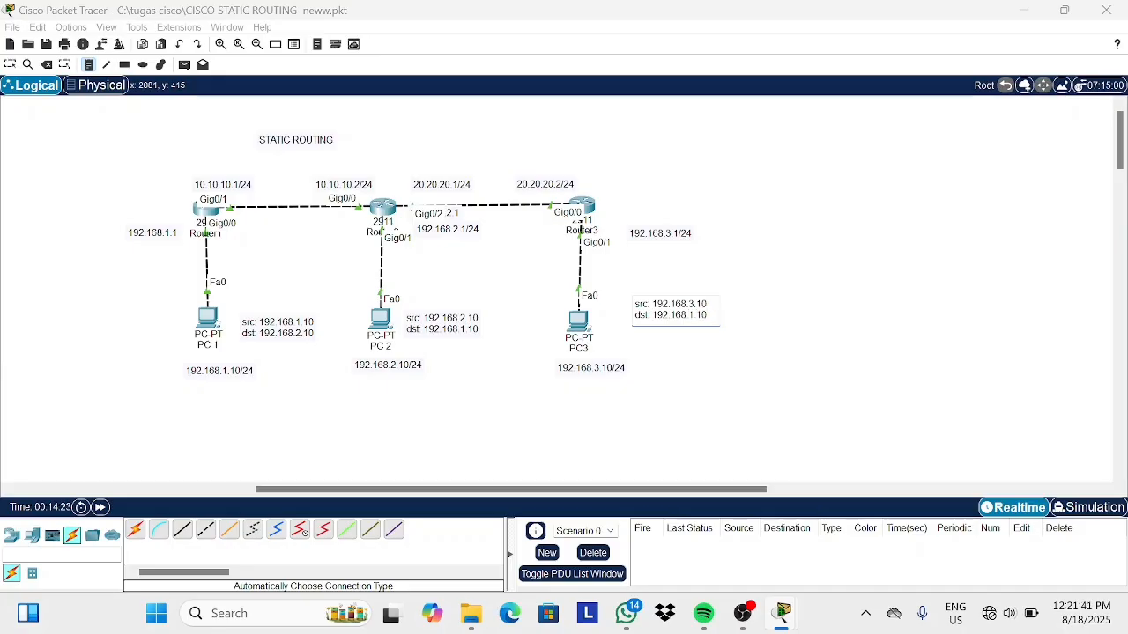
key("Return")
type("192.168.2.10")
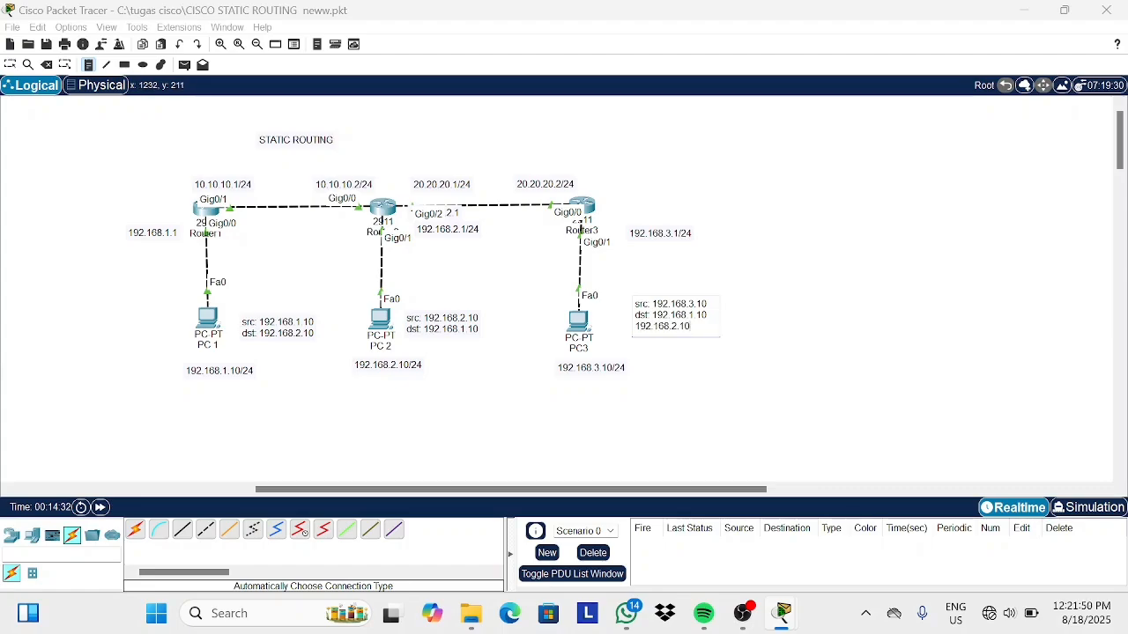
left_click(11, 67)
left_click_drag(662, 319, 645, 323)
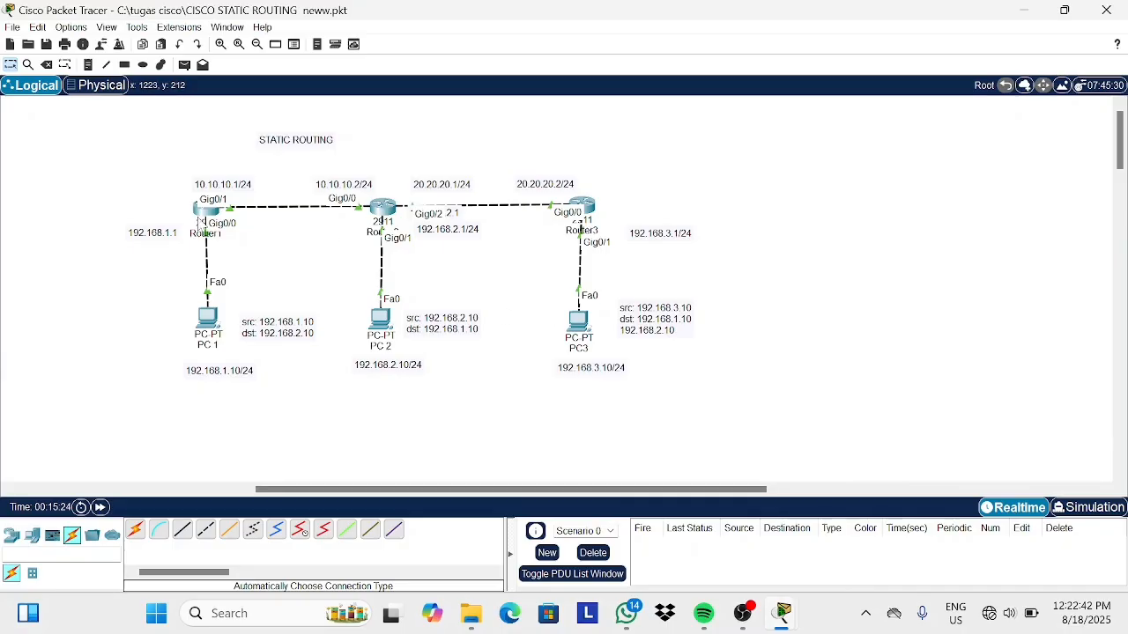
Open Router1's command line and enter privileged and global configuration mode.
left_click(207, 208)
left_click(504, 42)
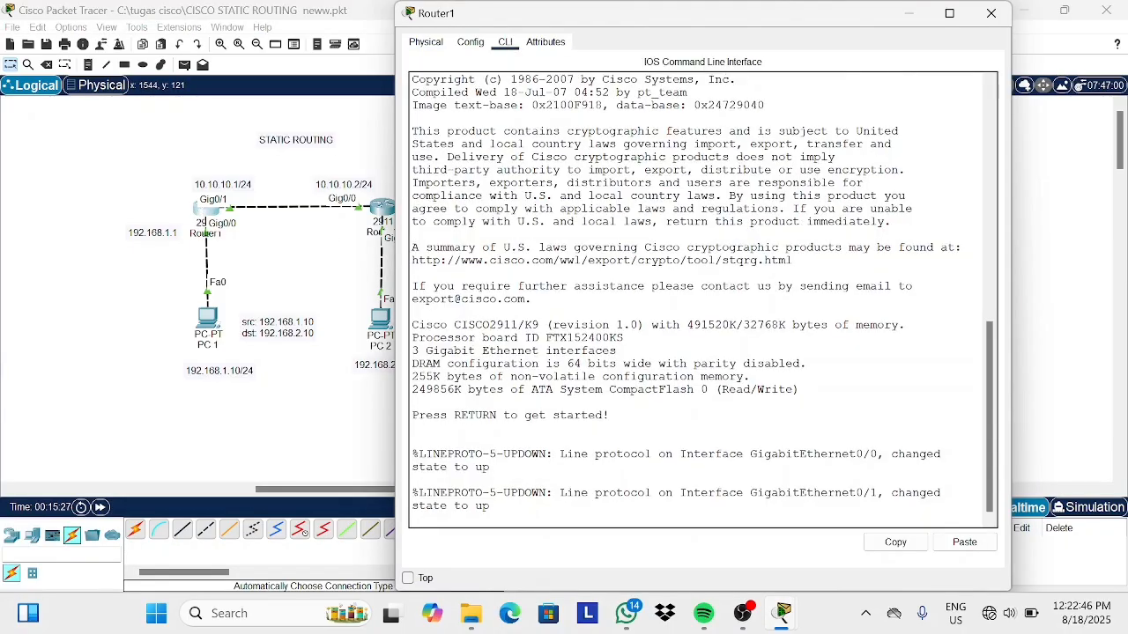
key("Return")
type("en")
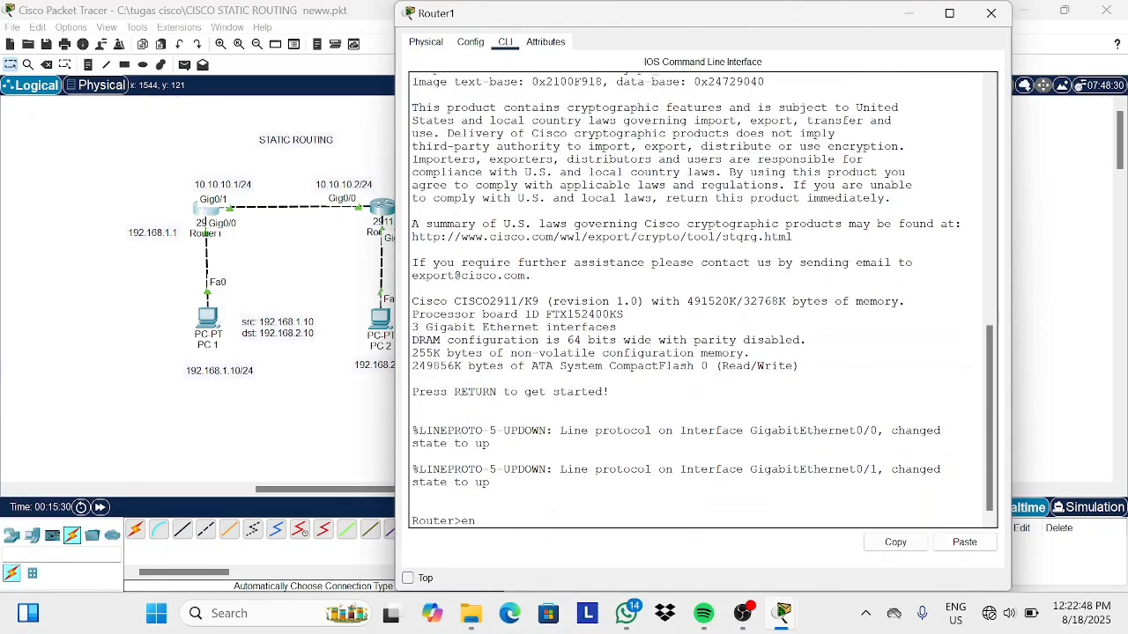
key("Return")
type("conf t")
key("Return")
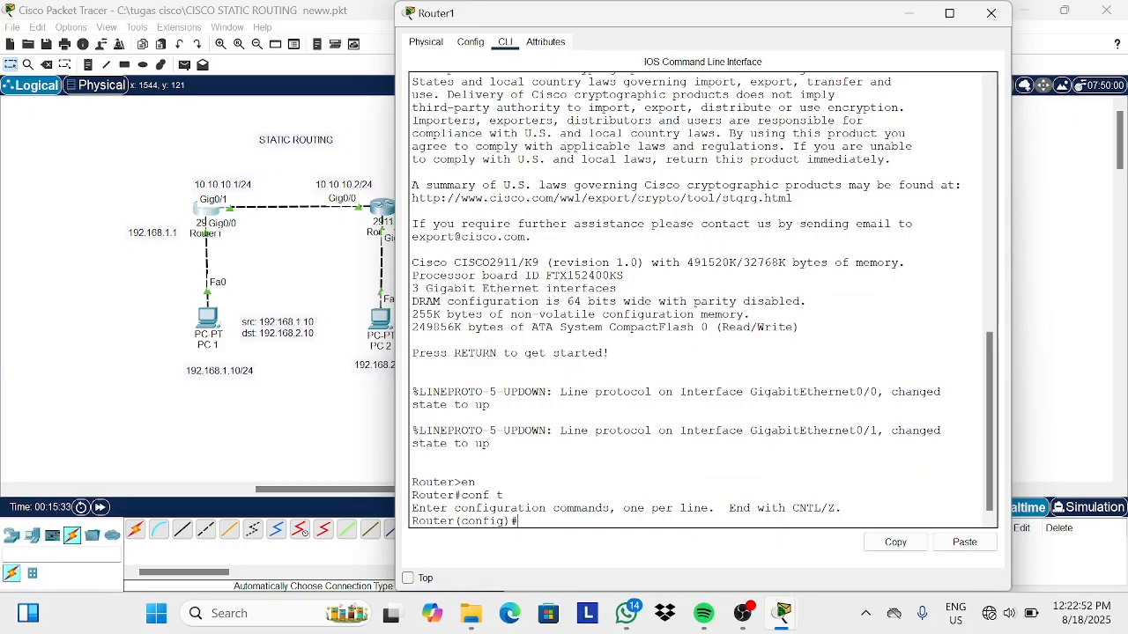
On Router1, add a static route to 192.168.3.0 255.255.255.0 via next hop 10.10.10.2 and exit.
type("ip route 192.168.3.0 255.255")
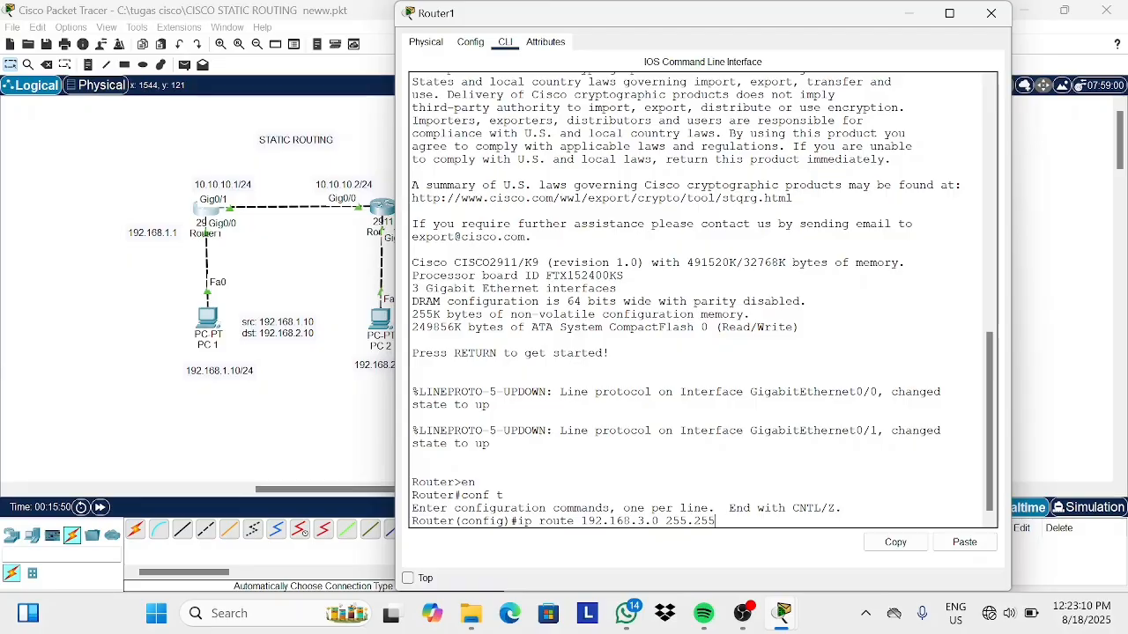
type(".255.0 10")
key("BackSpace")
key("BackSpace")
key("BackSpace")
type("10.10.10.2")
key("Return")
type("ex")
key("Return")
key("Return")
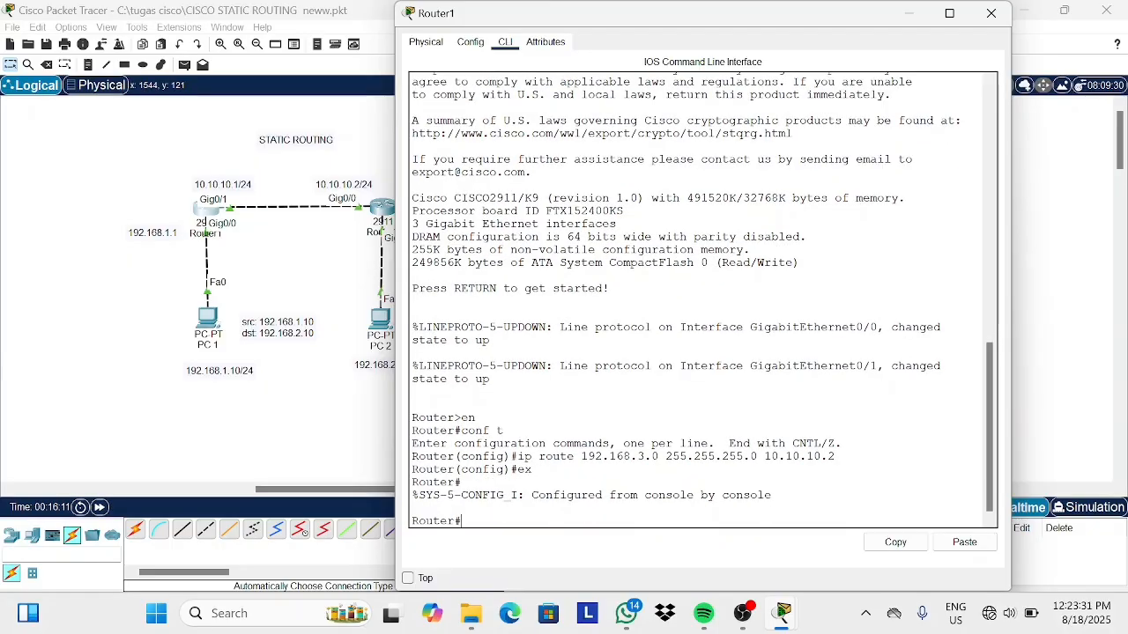
left_click(910, 13)
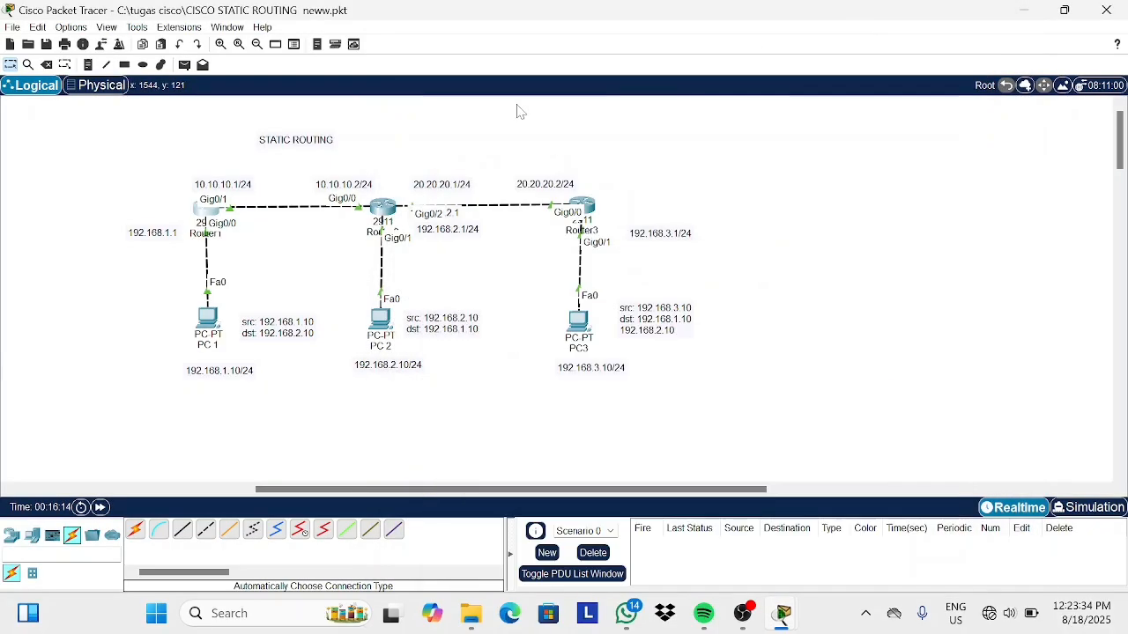
On Router2, add a static route to 192.168.3.0 255.255.255.0 via next hop 20.20.20.2 and close the window.
left_click(388, 205)
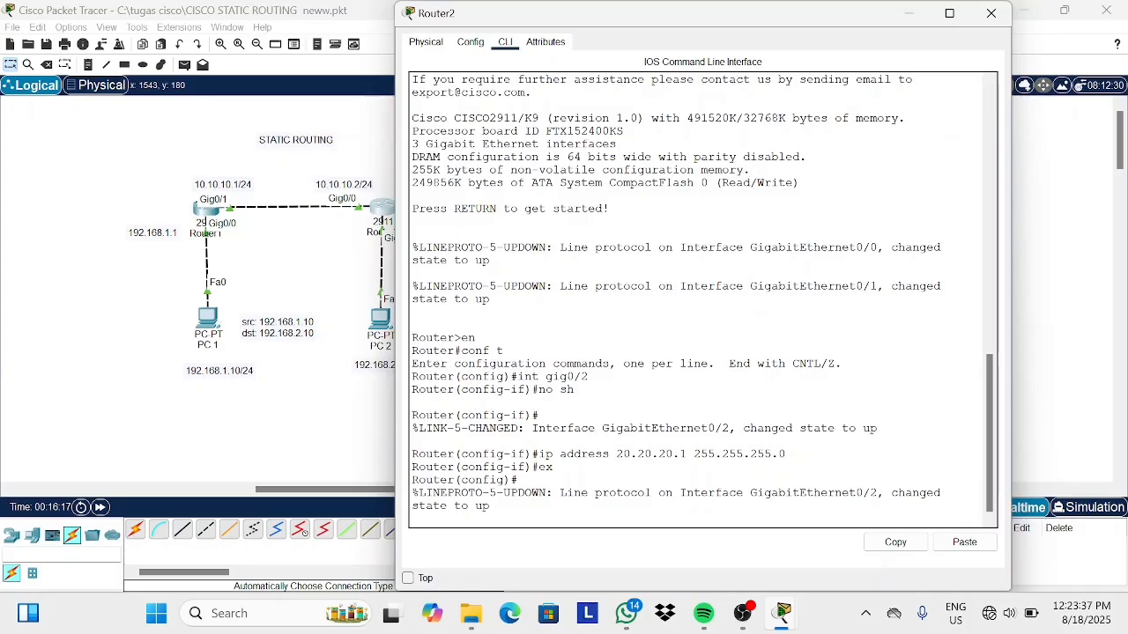
type("en")
key("Return")
type("conf t")
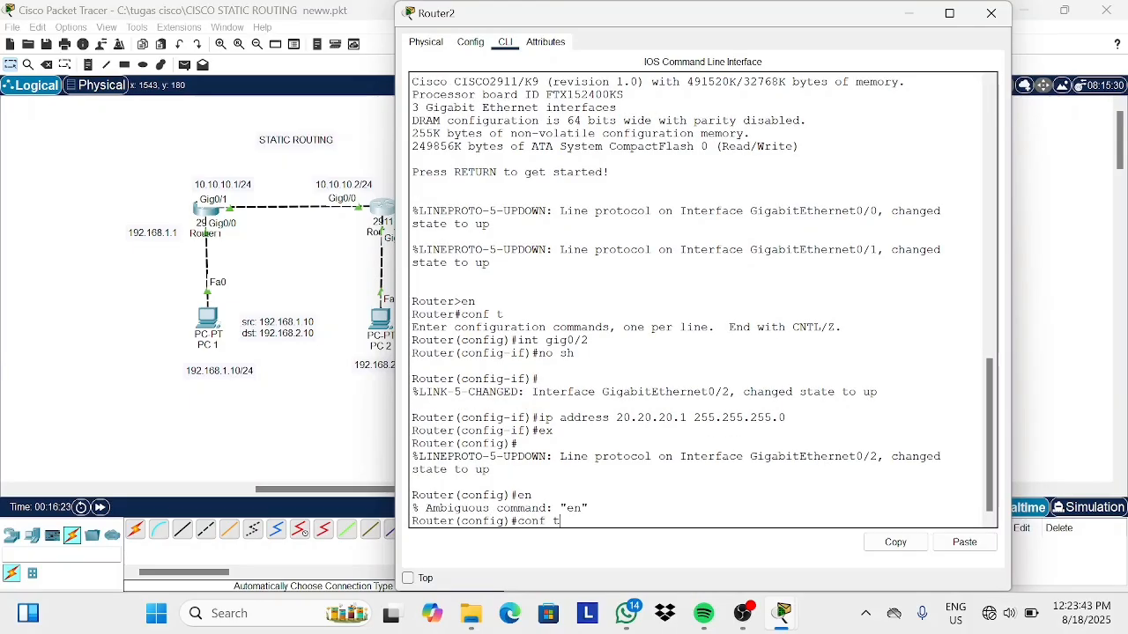
key("Return")
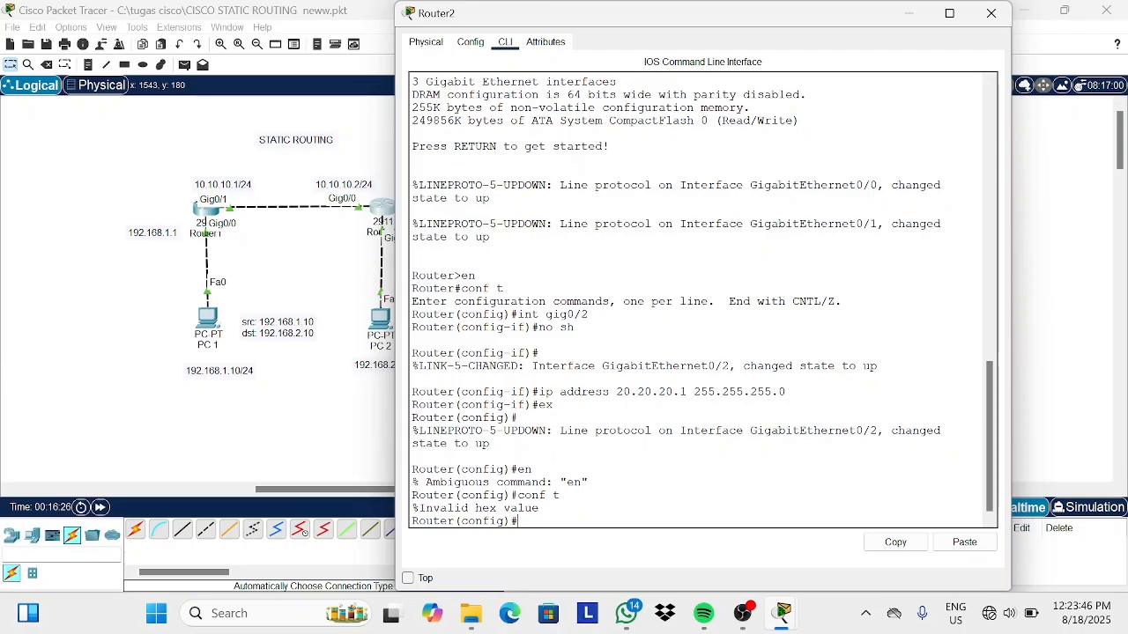
type("ip route 192.168.3.0 255.255")
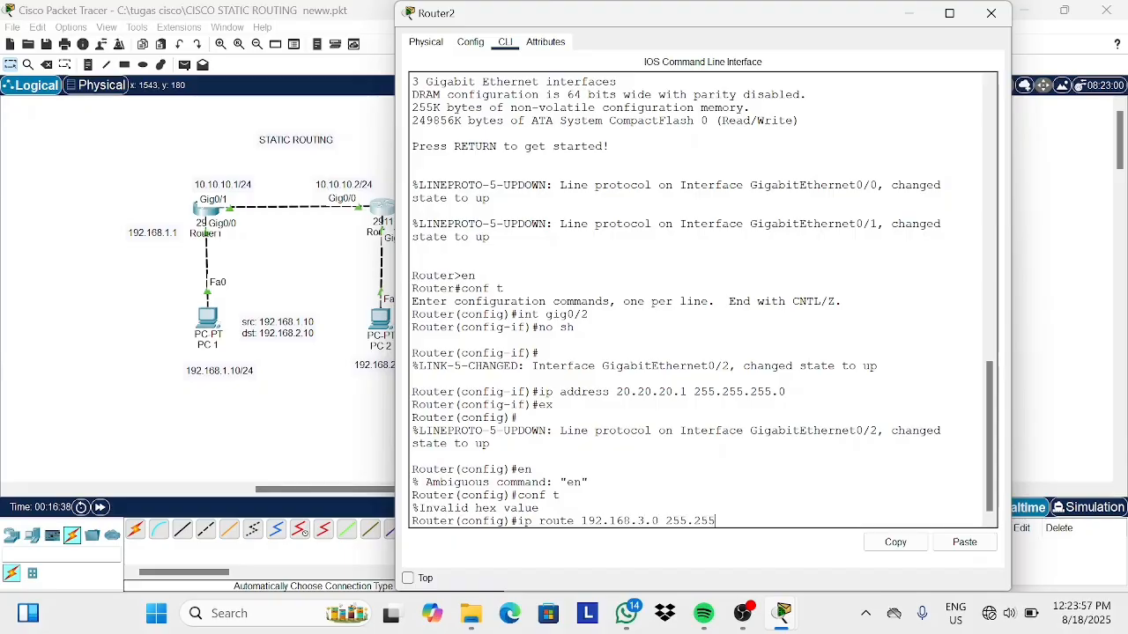
type(".255.0 20.20.20.2")
key("Return")
type("ex")
key("Return")
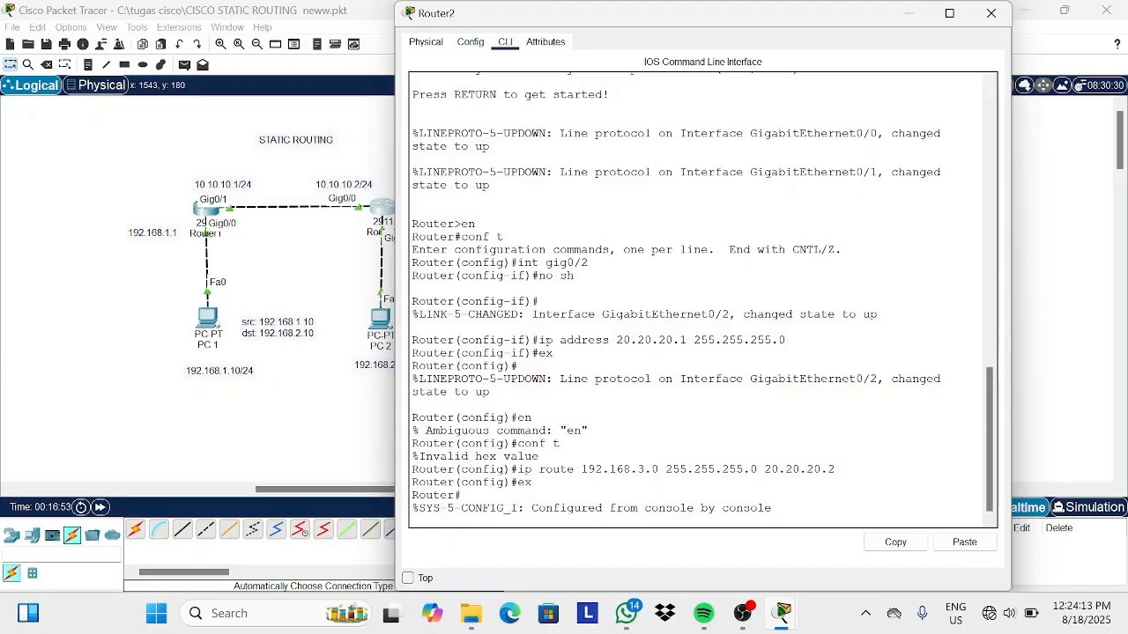
left_click(991, 13)
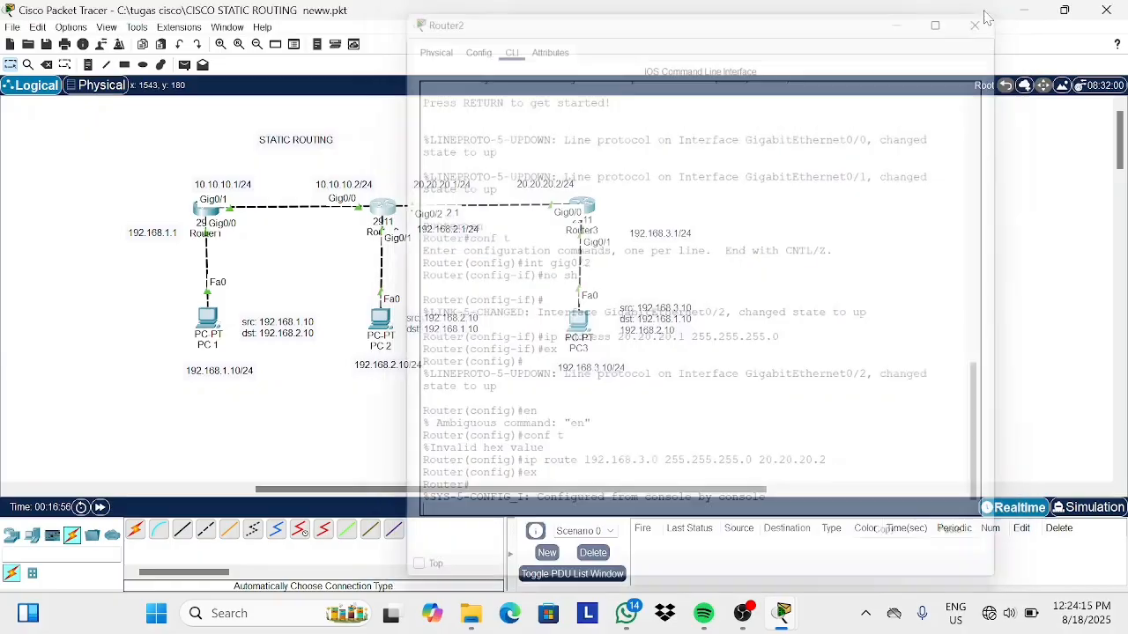
Open Router3's command line and add a static route to 192.168.1.0 255.255.255.0 via next hop 20.20.20.1.
left_click(584, 210)
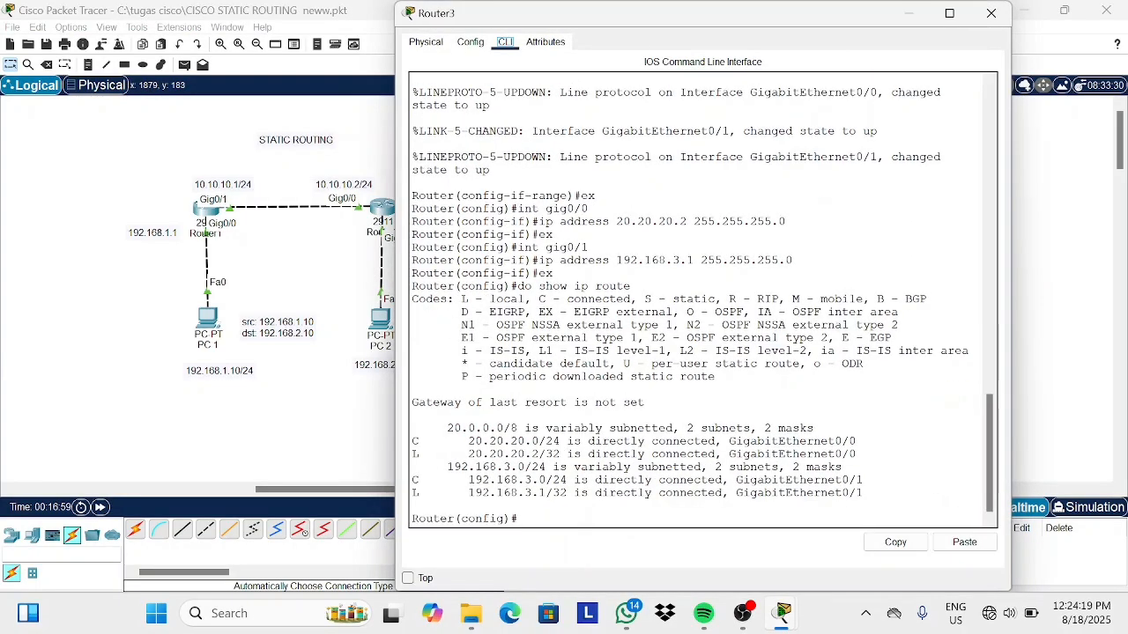
type("ip route")
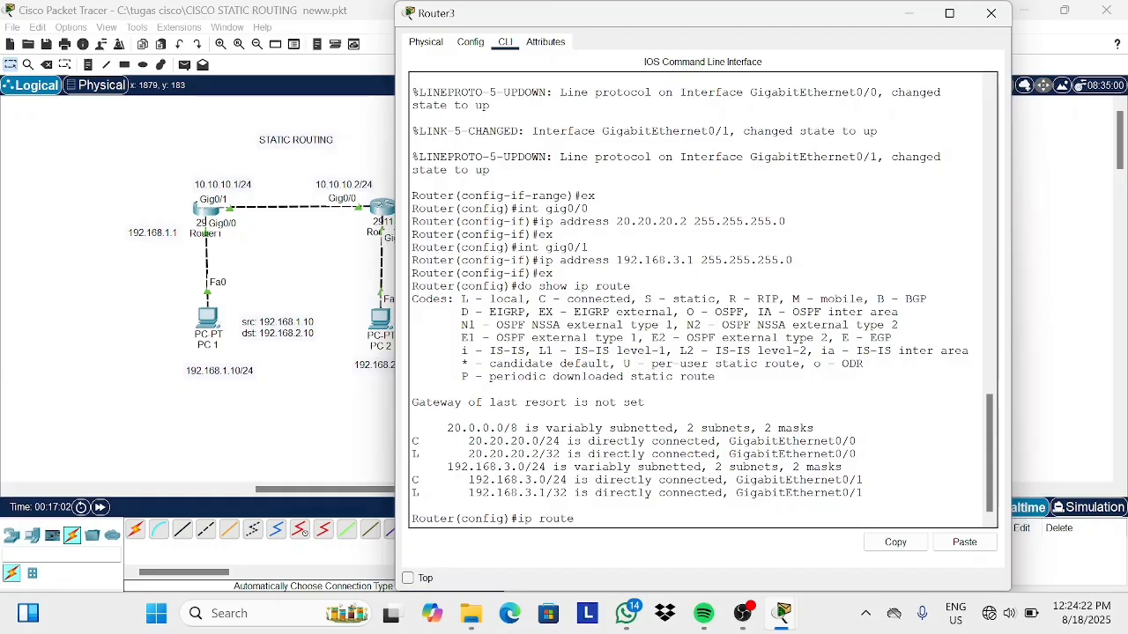
type(" 192.168.1.0 255.255.255.0 20.20.20.1")
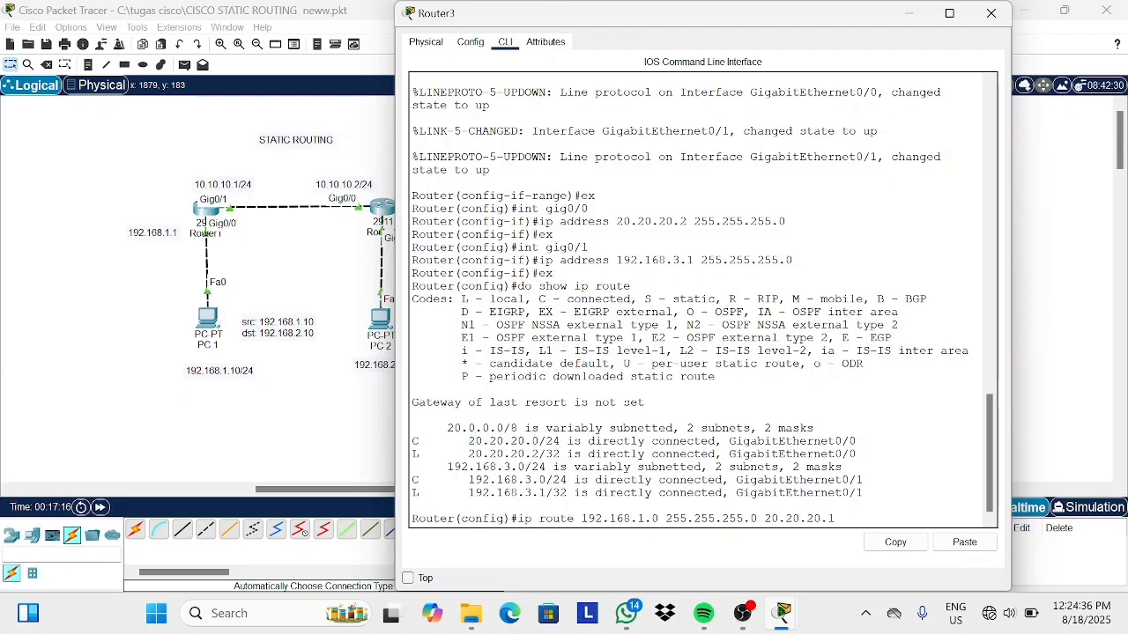
key("Return")
On Router3, add a static route to 192.168.2.0 255.255.255.0 via next hop 20.20.20.1 and close the window.
type("ex")
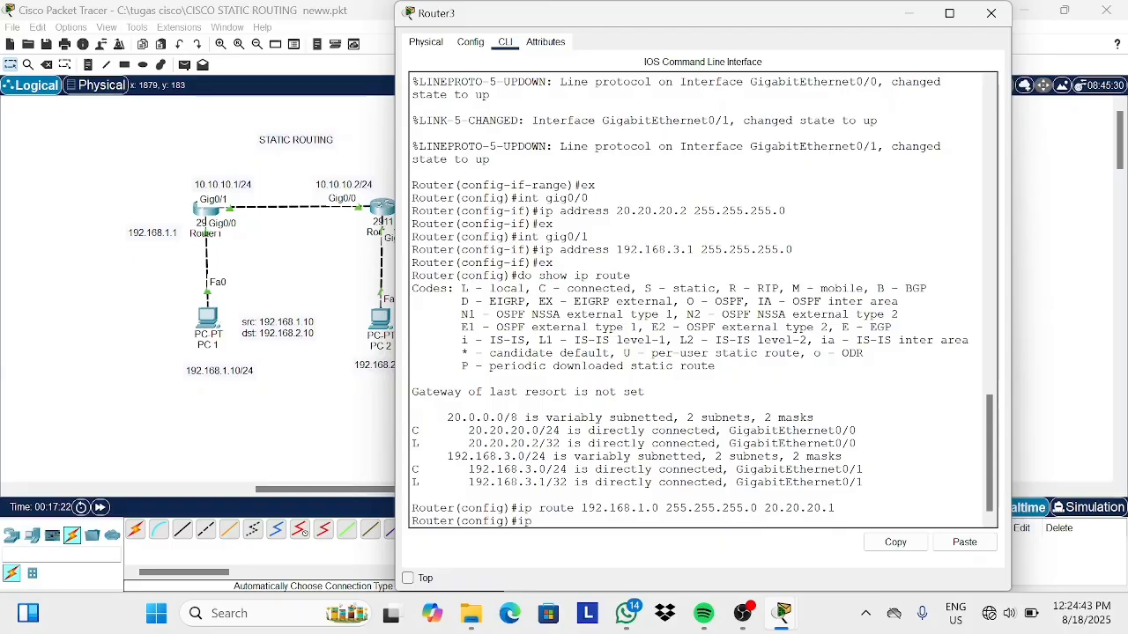
type(" route 192.168.2.0")
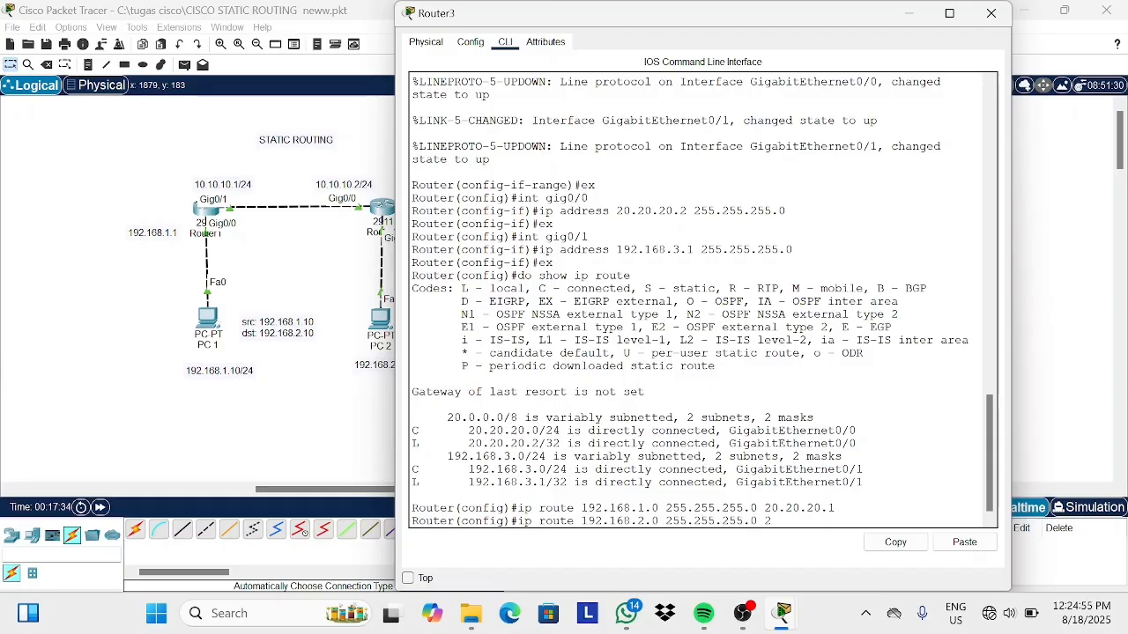
type("255.255.255.0 20.20.20.1")
key("Return")
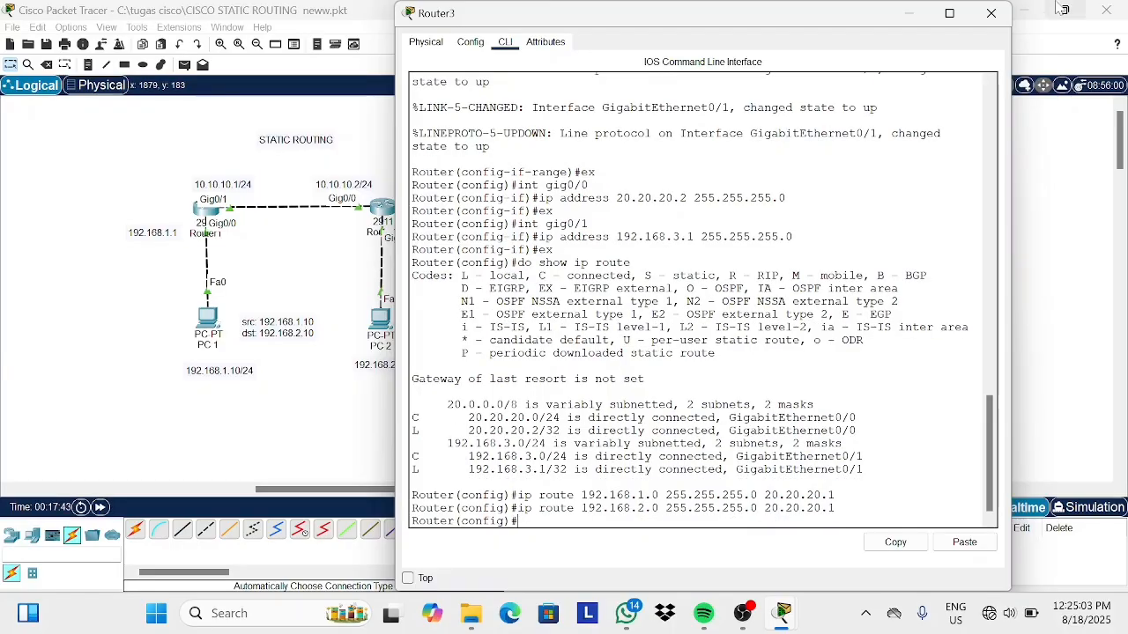
left_click(991, 13)
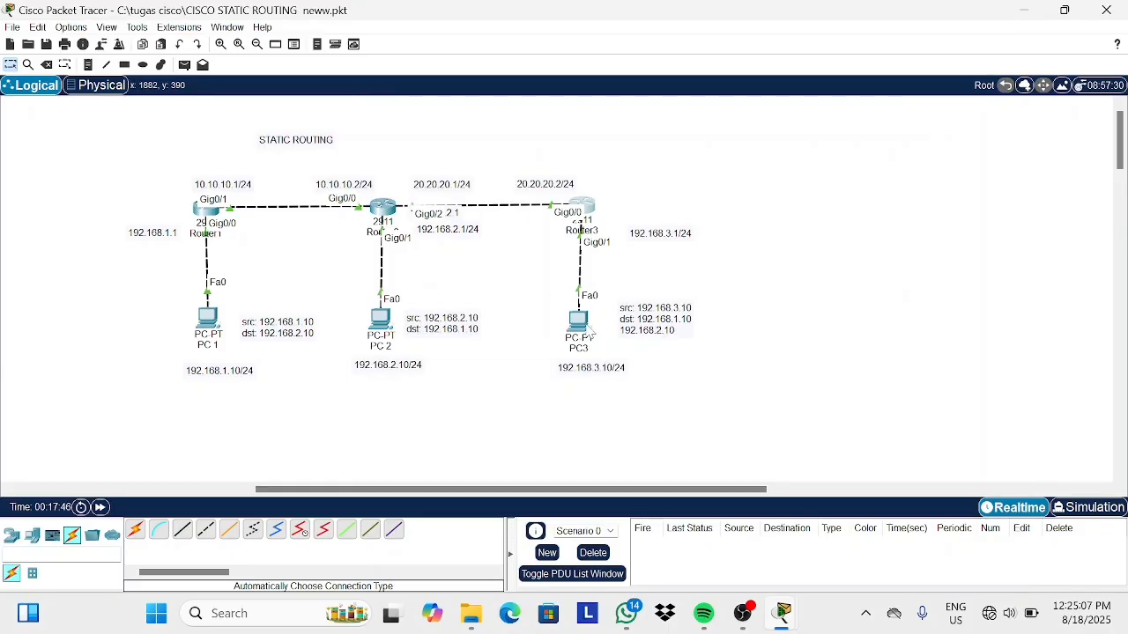
Open PC3's command prompt and ping 192.168.1.10.
left_click(577, 321)
left_click(821, 200)
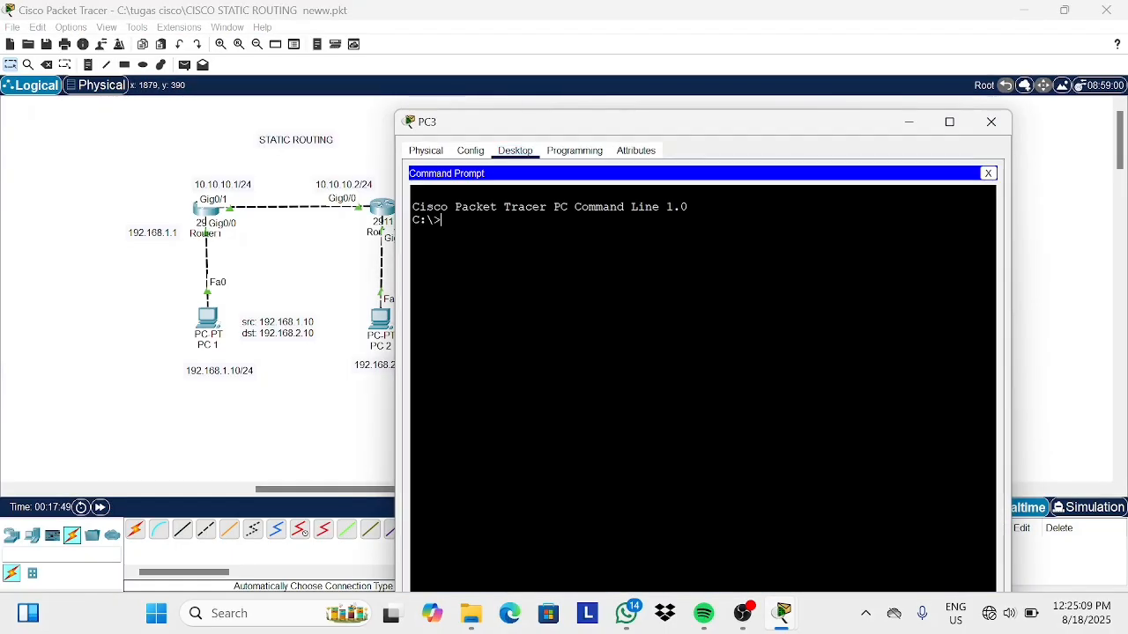
type("ping 192.168.1.10")
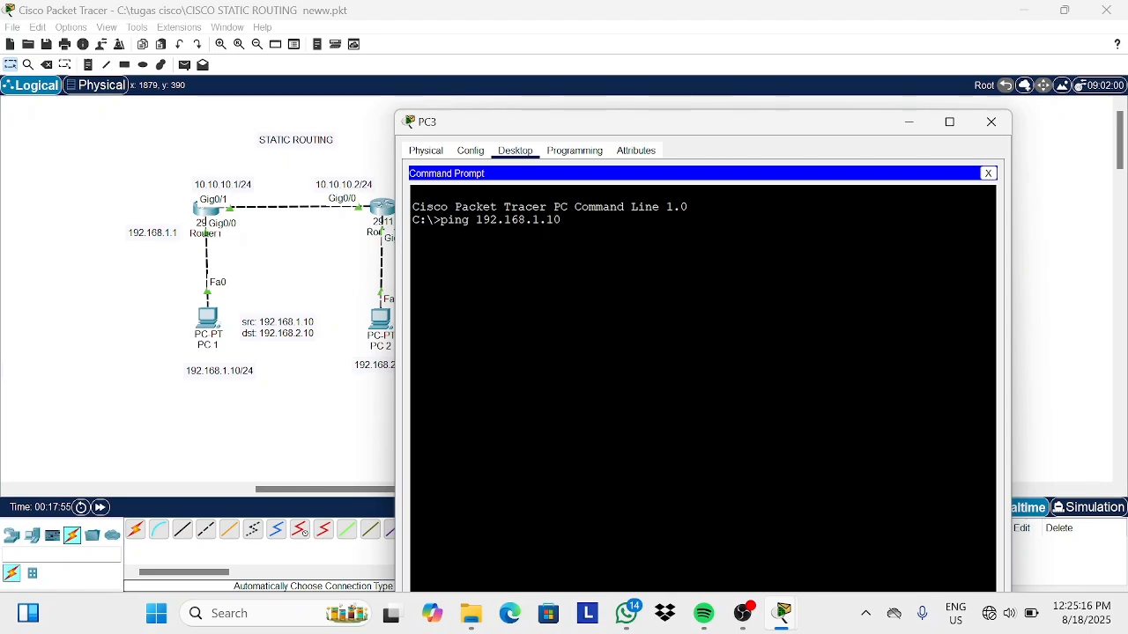
key("Return")
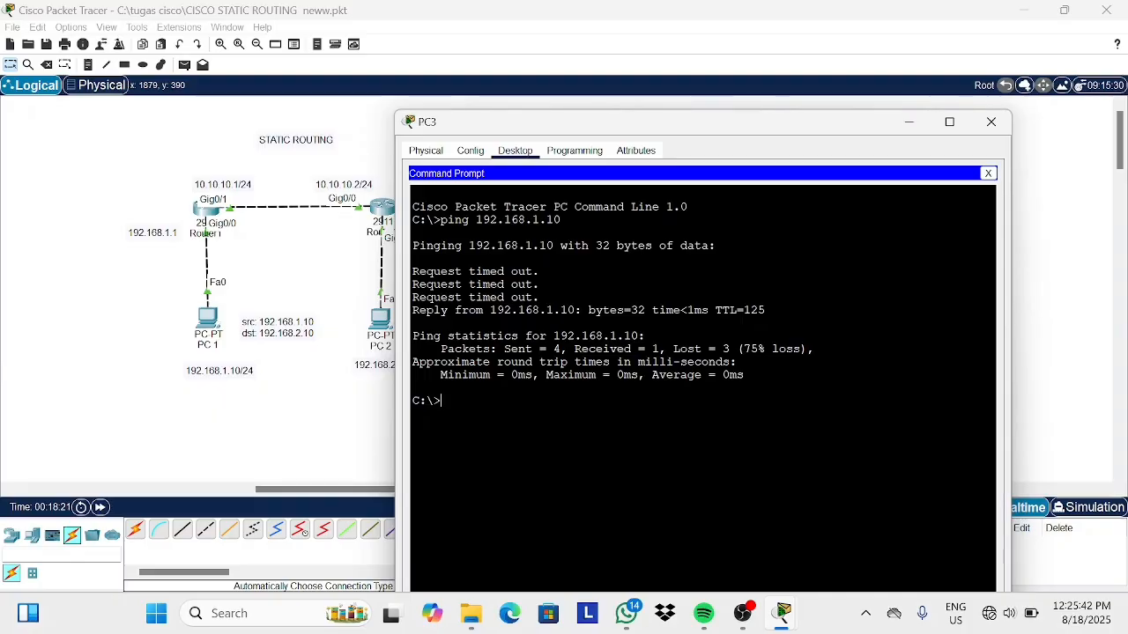
From PC3, ping 192.168.2.10 and close the PC3 window.
type("ping 192.168.2.10")
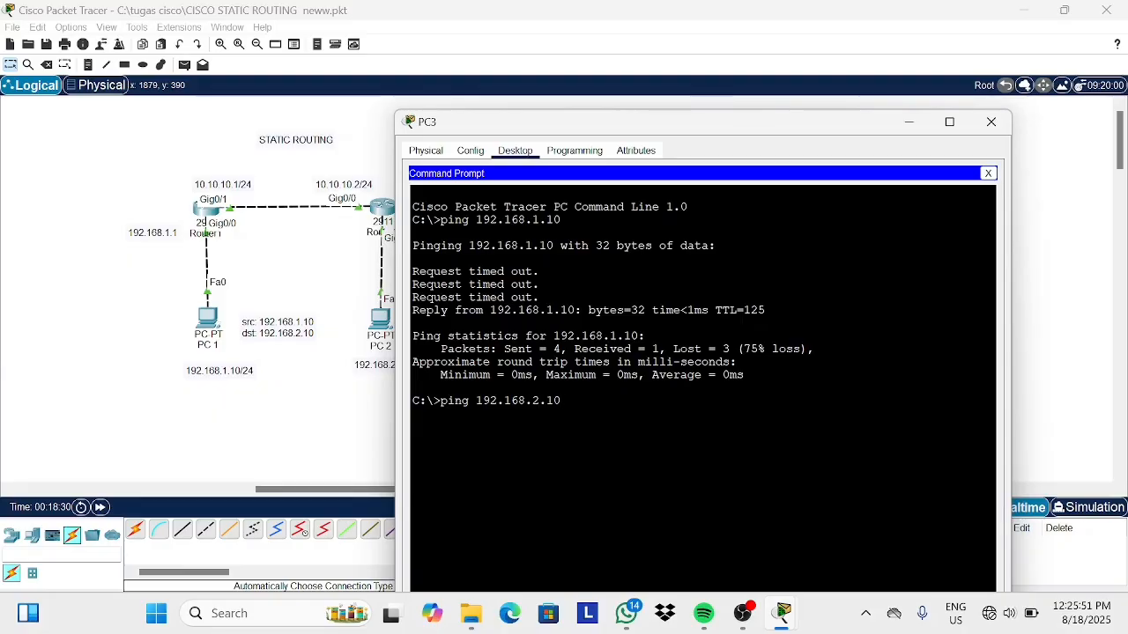
key("Return")
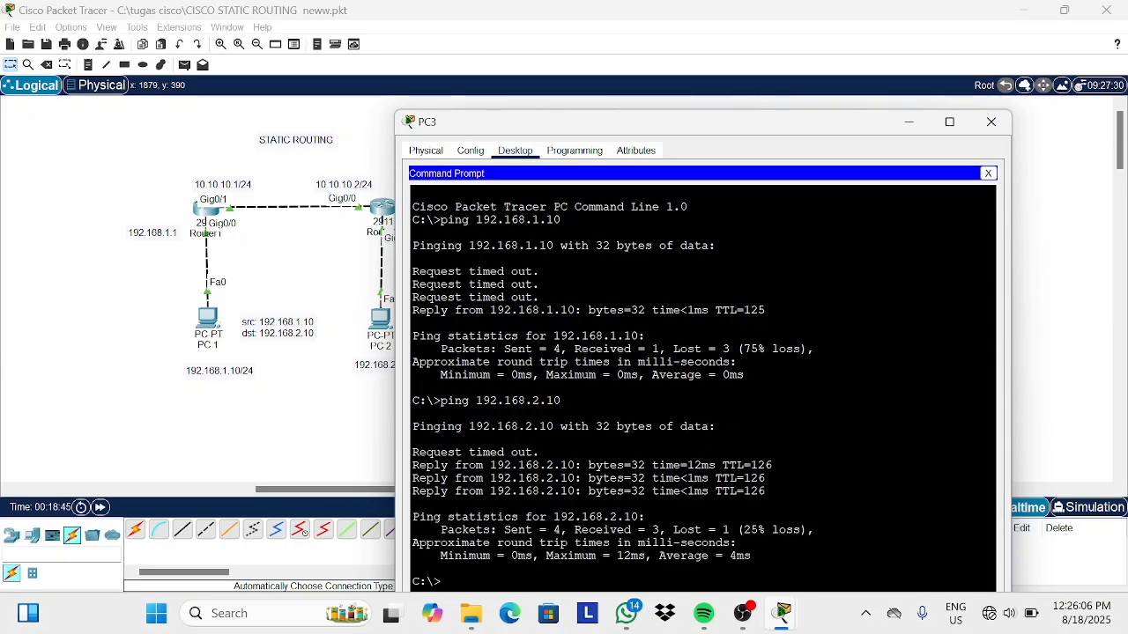
left_click(991, 121)
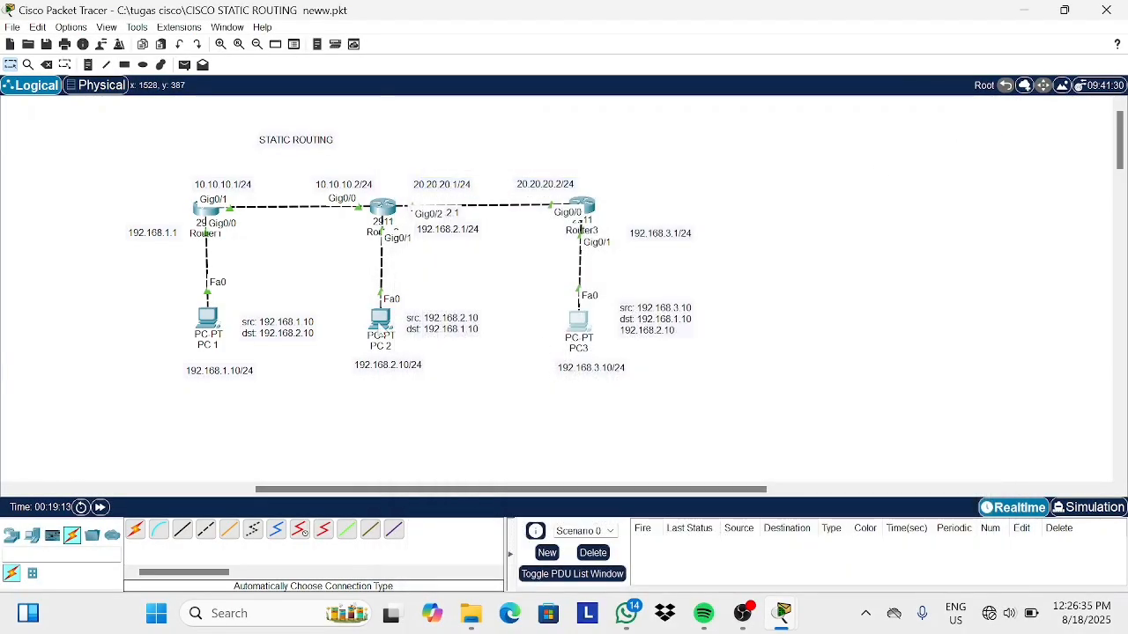
Open PC2's command prompt and ping 192.168.3.10.
left_click(380, 317)
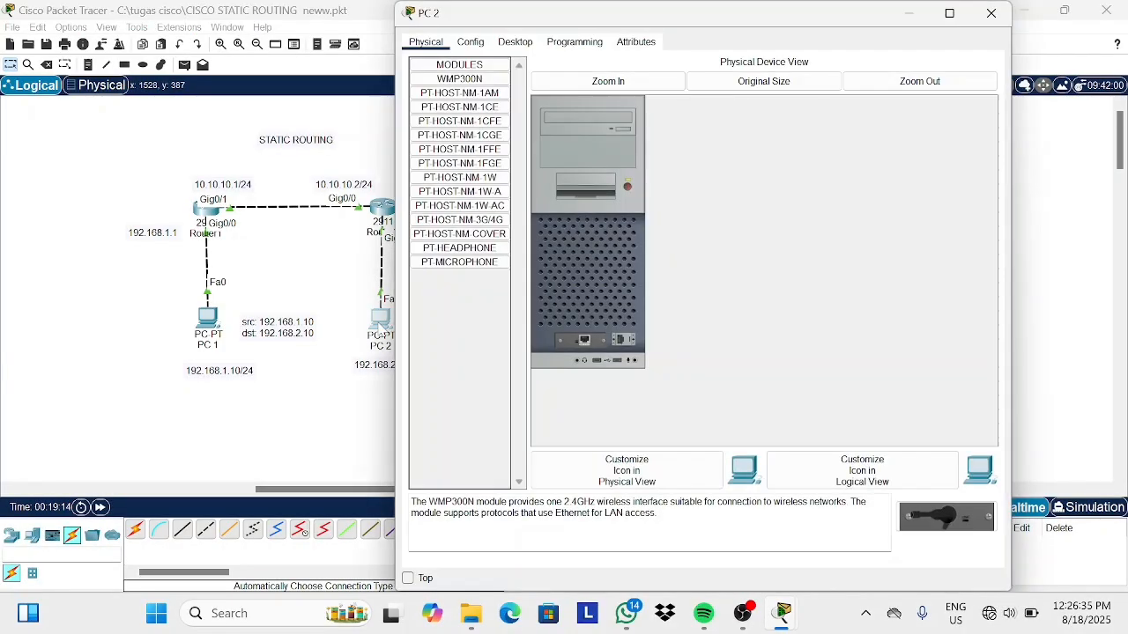
left_click(472, 44)
left_click(518, 46)
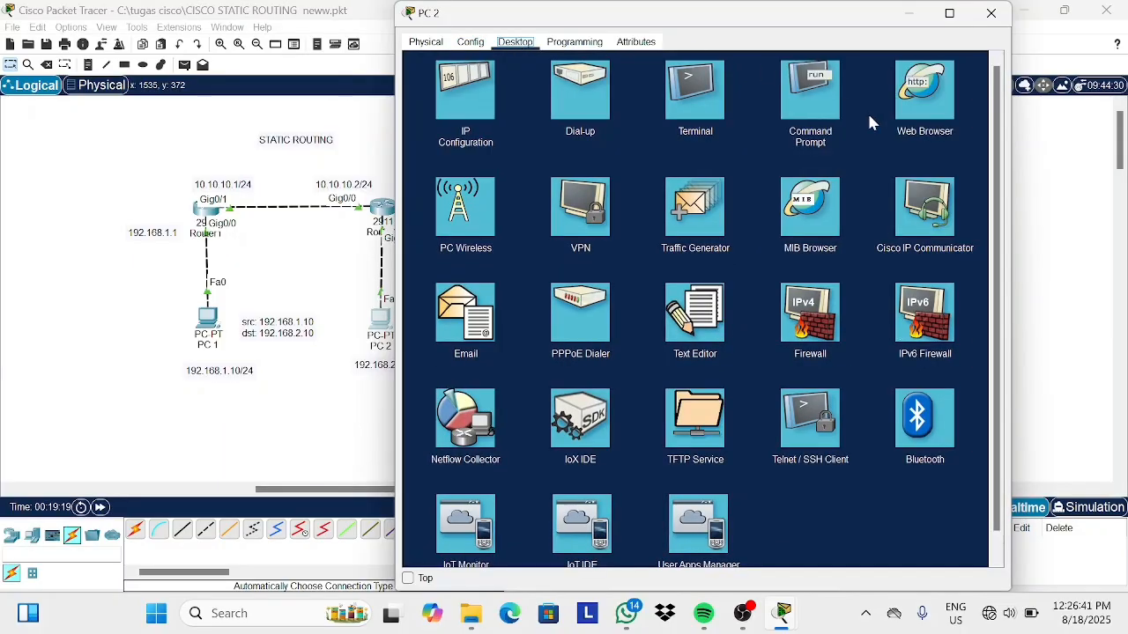
left_click(812, 90)
type("ping")
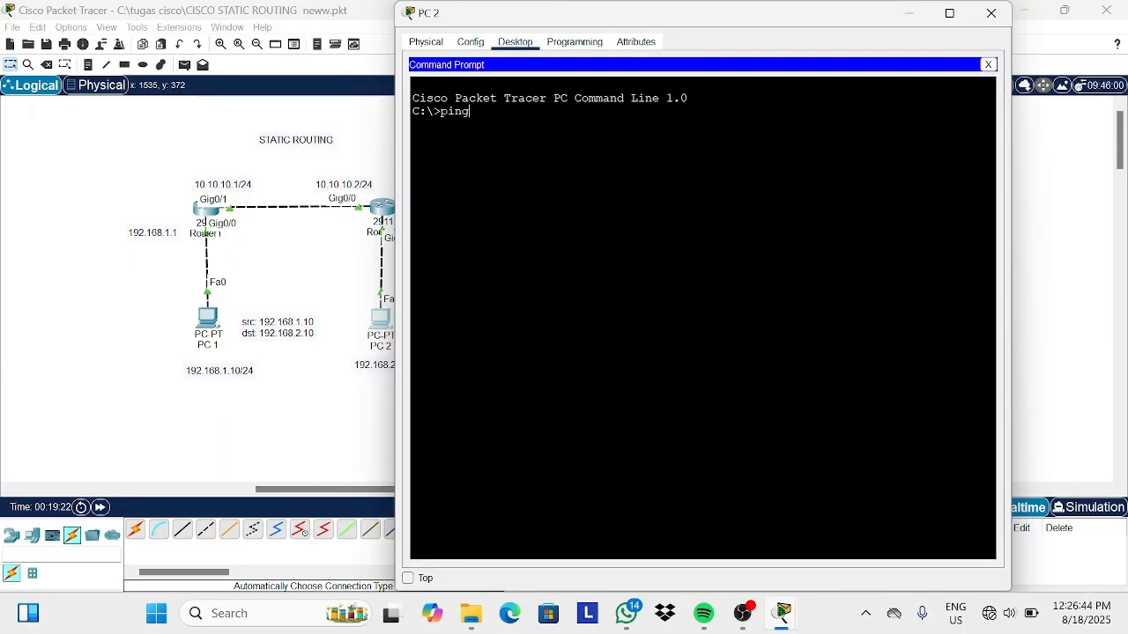
type(" 192.168.3.10")
key("Return")
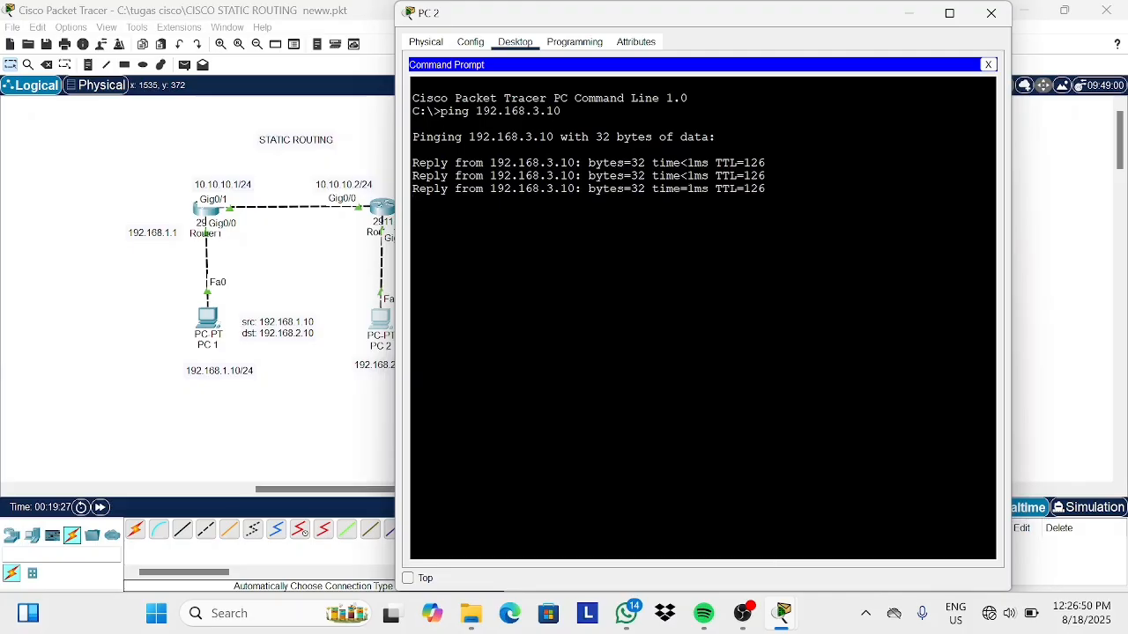
left_click(919, 12)
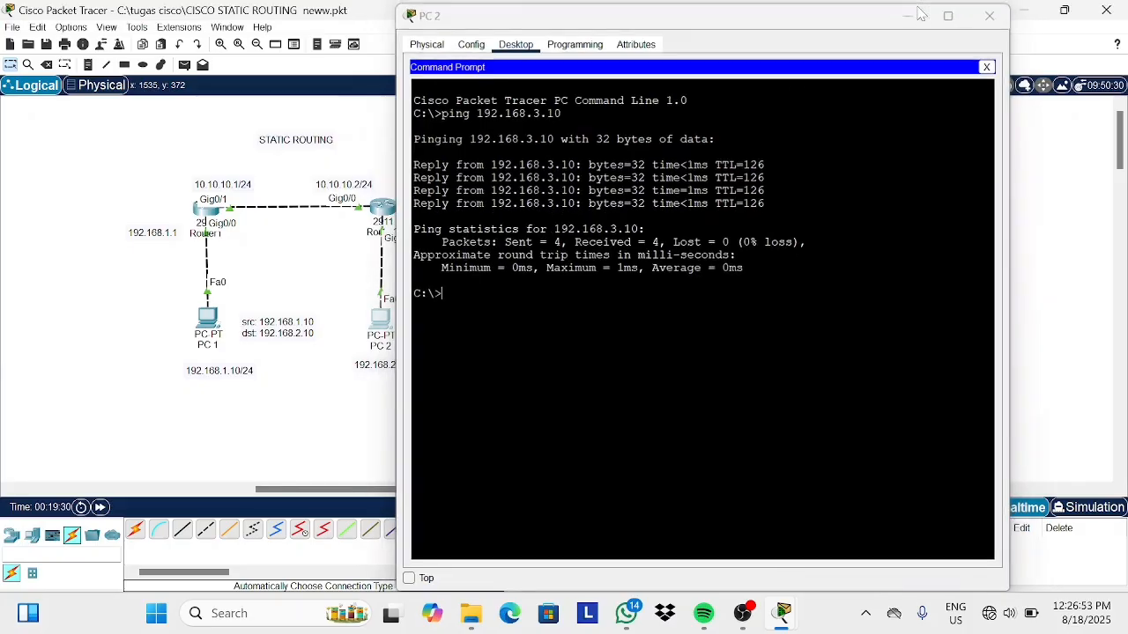
Open PC1's command prompt, ping 192.168.3.10, and close the window.
left_click(205, 317)
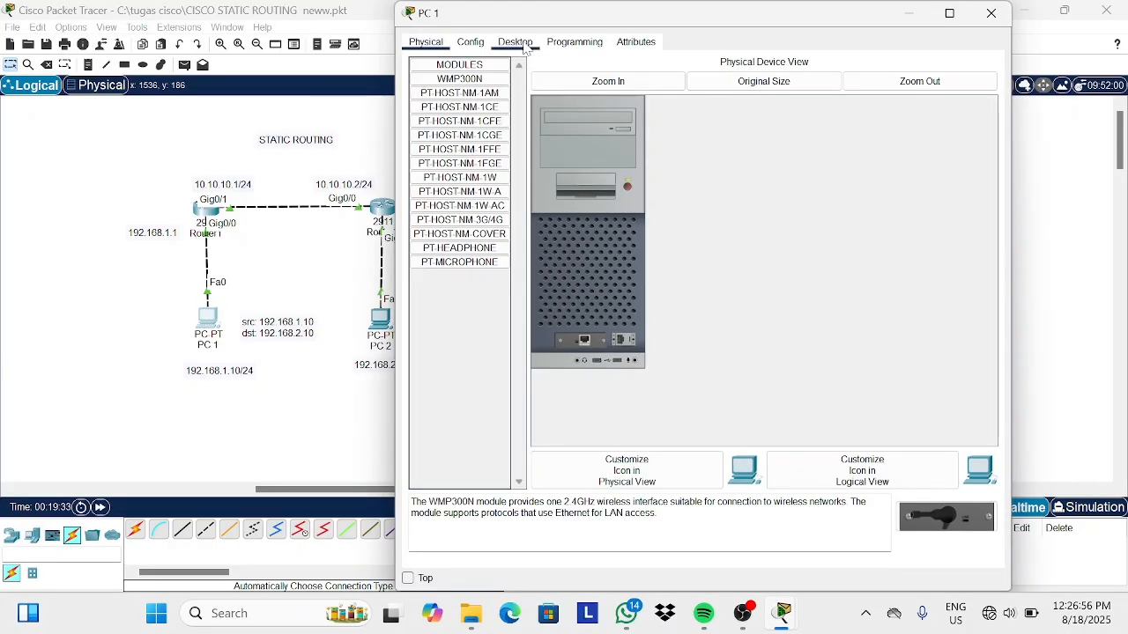
left_click(515, 43)
left_click(809, 108)
type("ping 192.168.")
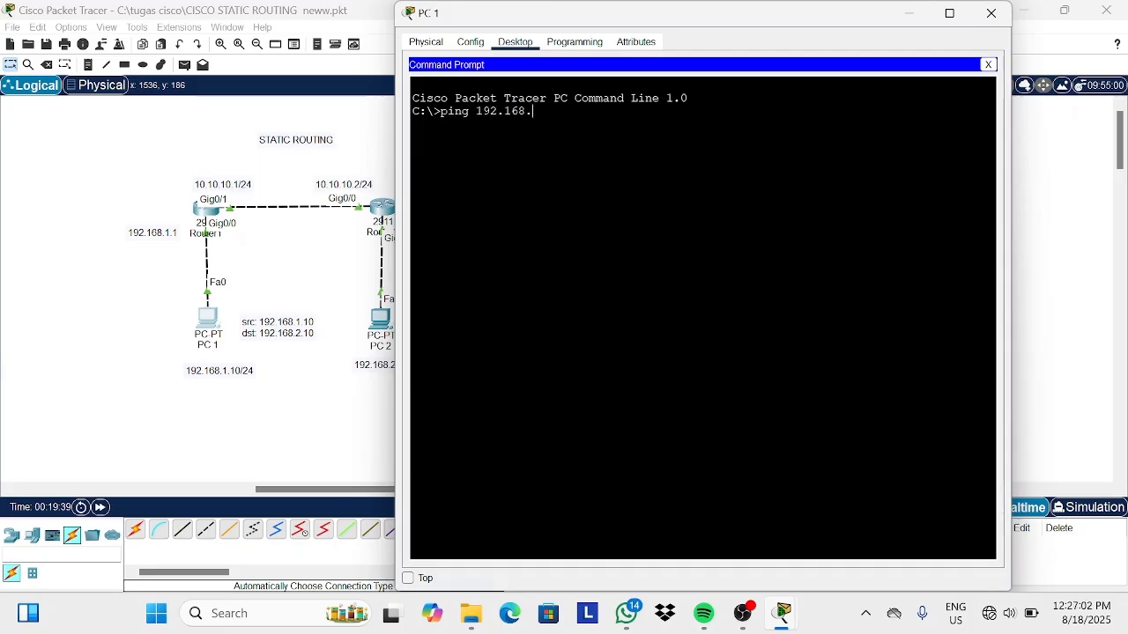
type("3.10")
key("Return")
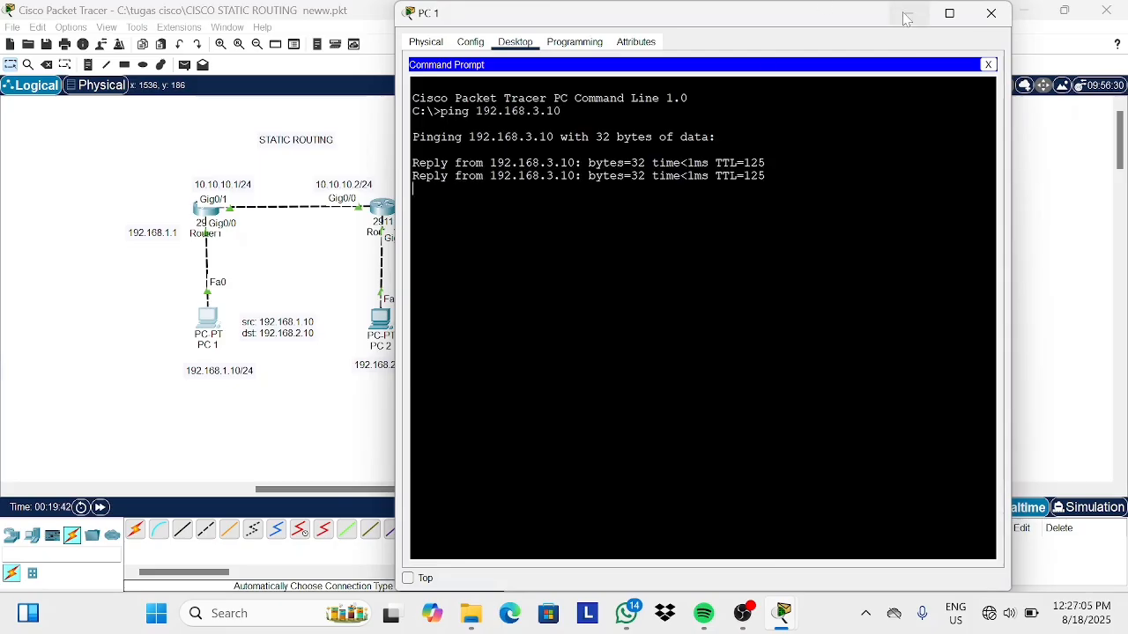
left_click(991, 13)
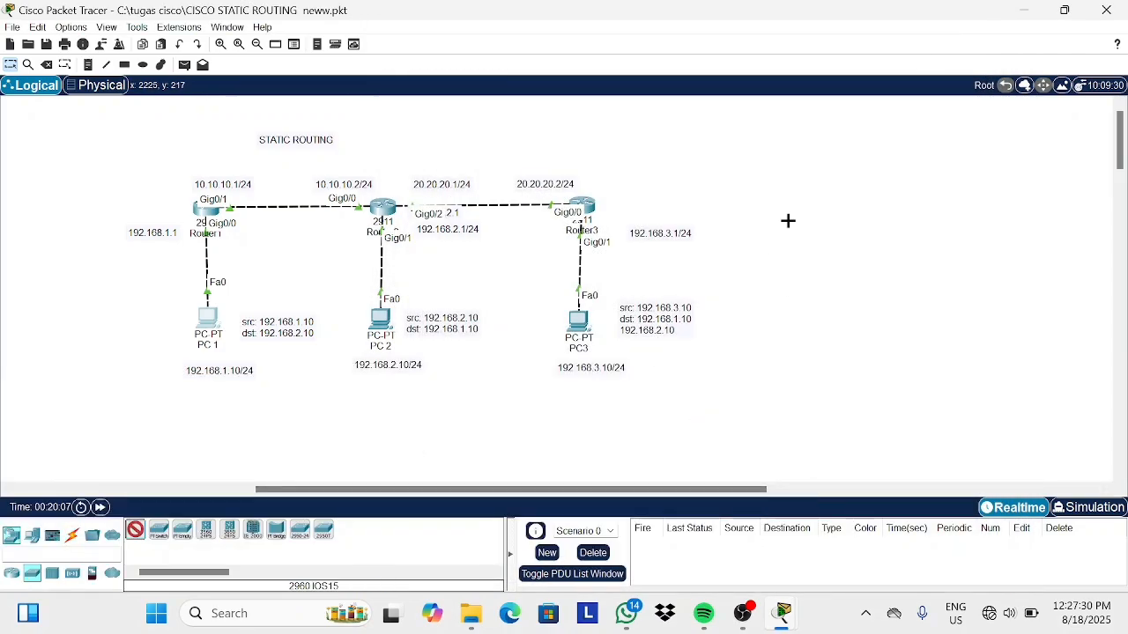
Place a 2960 switch and four generic PCs in the empty area to the right of Router3.
left_click(790, 195)
left_click(31, 535)
left_click(135, 530)
left_click(902, 176)
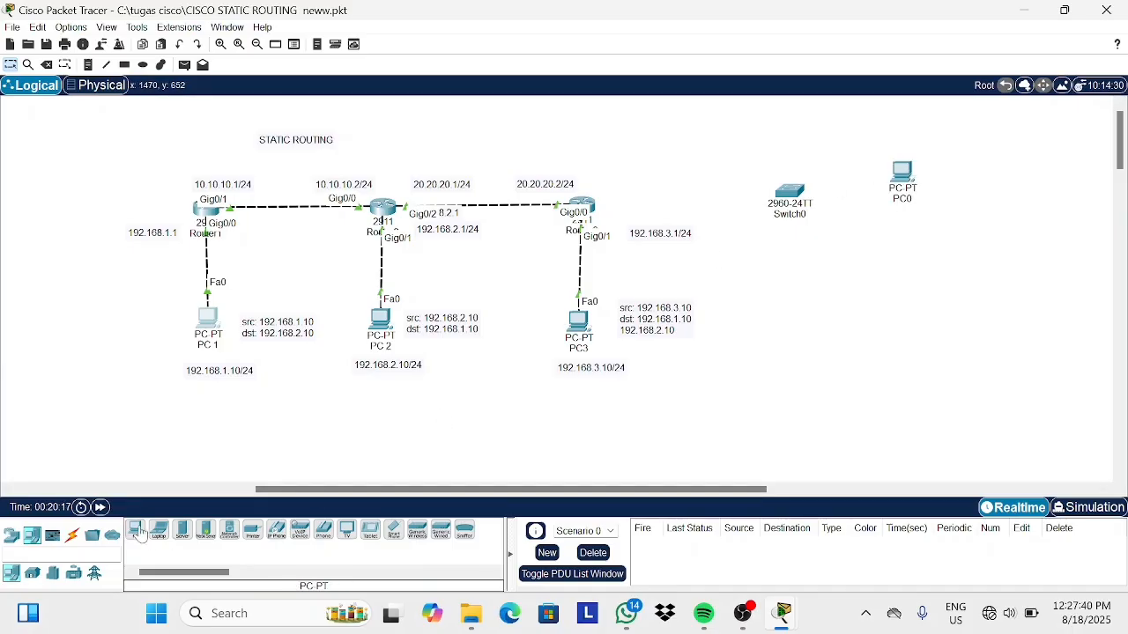
left_click(135, 529)
left_click(913, 254)
left_click(136, 530)
left_click(833, 297)
left_click(135, 529)
left_click(770, 302)
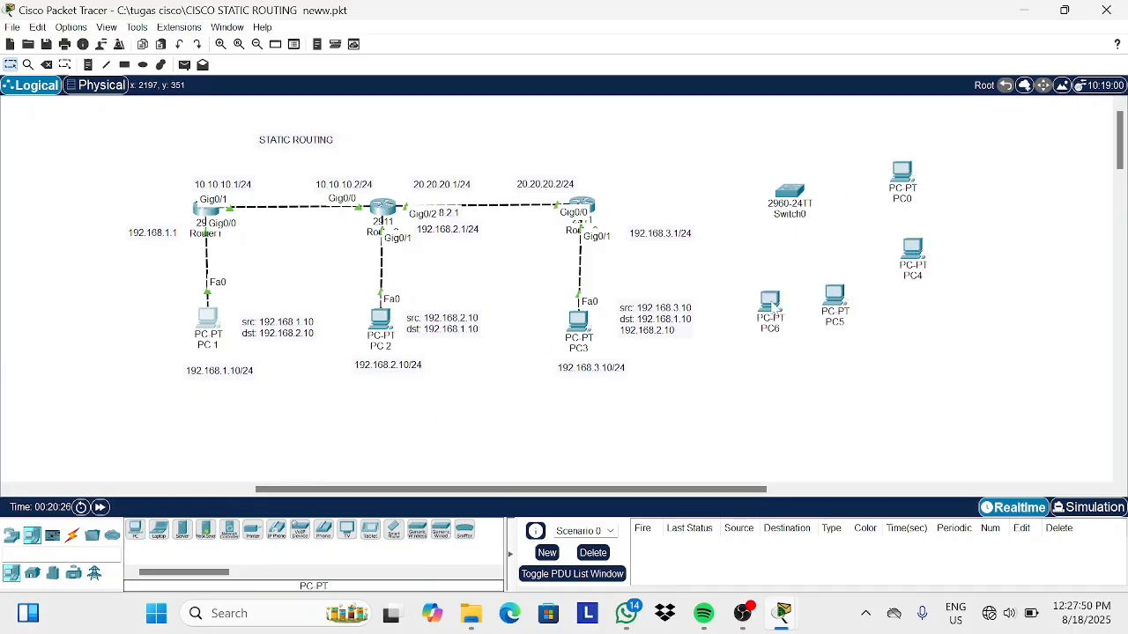
Rearrange the new PCs around the switch.
left_click_drag(835, 300, 743, 299)
mouse_move(770, 305)
left_mouse_down()
mouse_move(818, 299)
mouse_move(760, 300)
left_mouse_up()
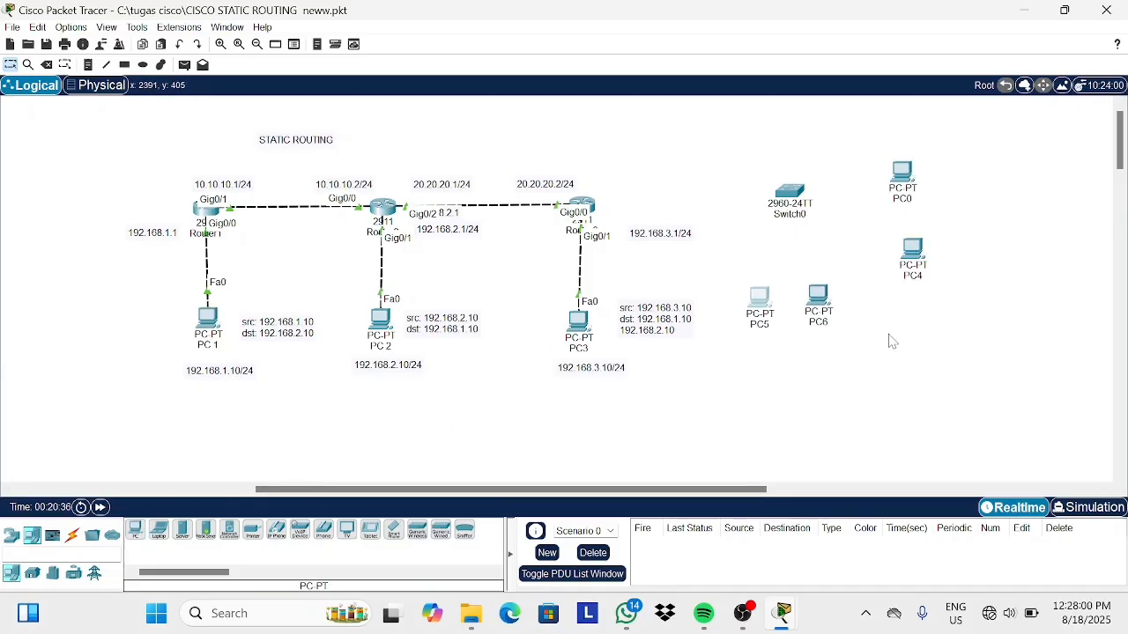
left_click_drag(923, 259, 932, 241)
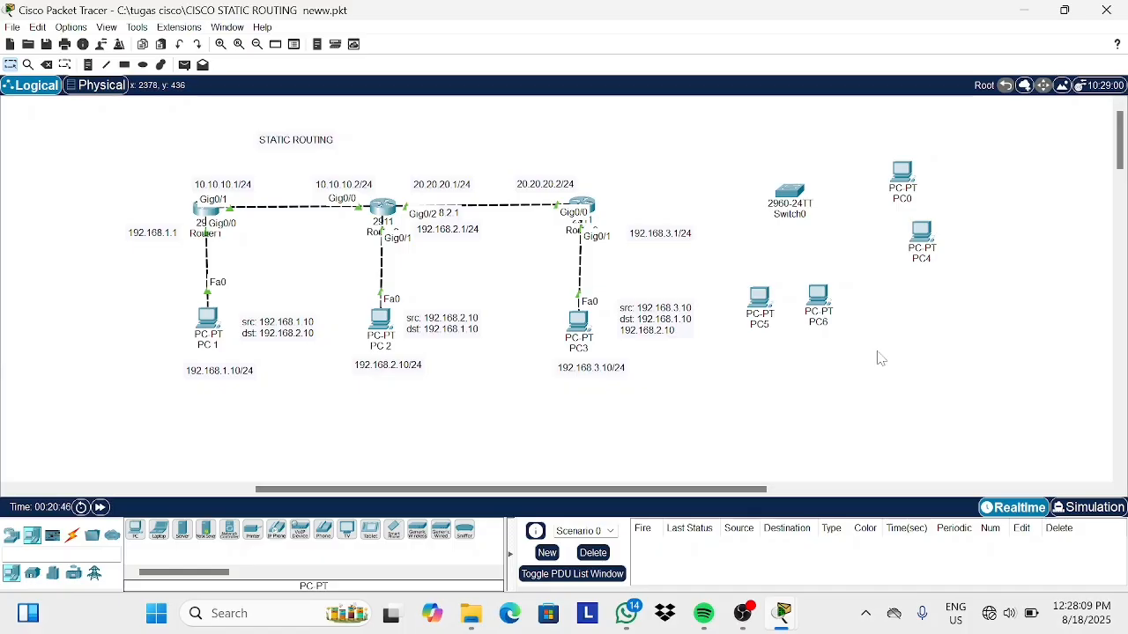
Rename the four new PCs to PC4, PC5, PC6 and PC7.
left_click(902, 198)
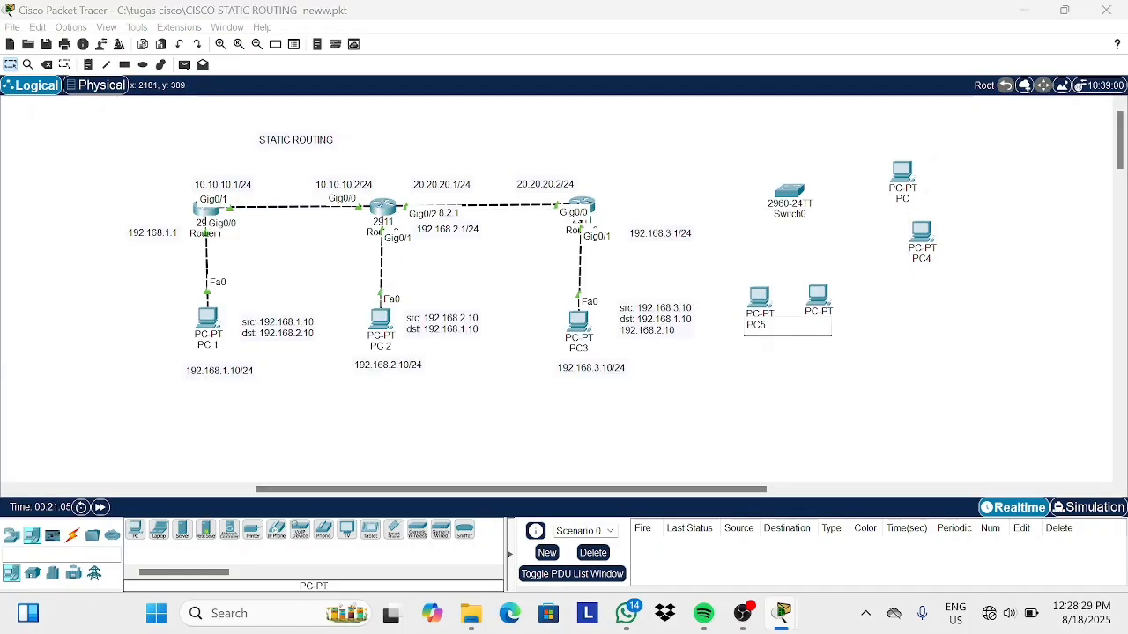
left_click(817, 322)
left_click(764, 325)
key("BackSpace")
type("6")
left_click(923, 261)
left_click(991, 121)
left_click(922, 260)
key("BackSpace")
type("5")
left_click(904, 198)
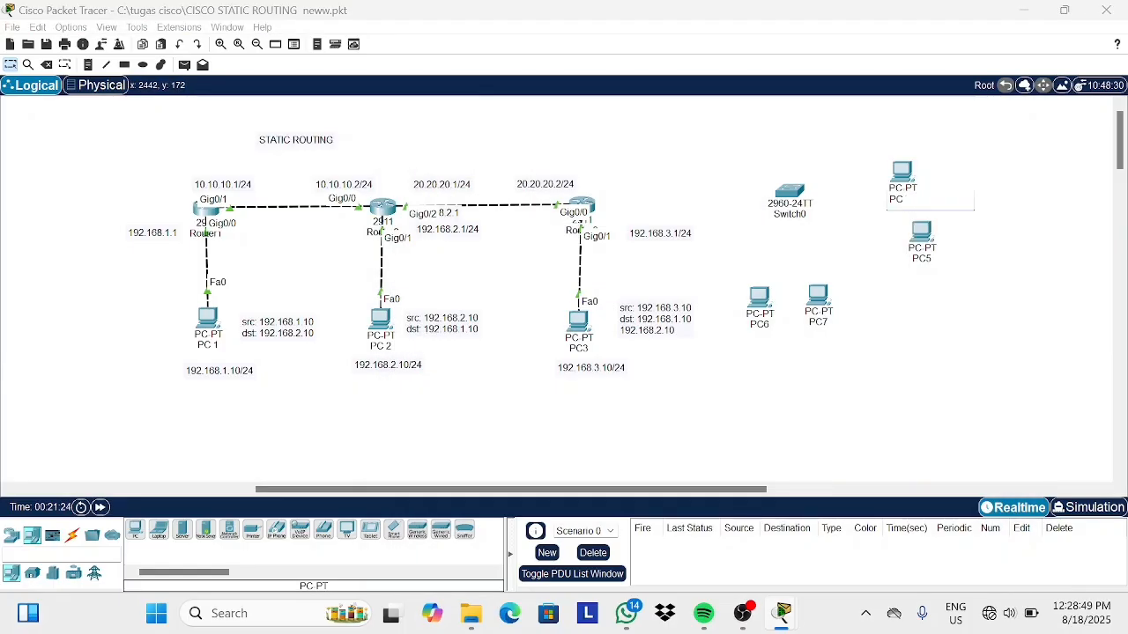
type("4")
left_click(899, 324)
Connect Router3 to the switch with an automatically chosen cable.
left_click(72, 536)
left_click(135, 530)
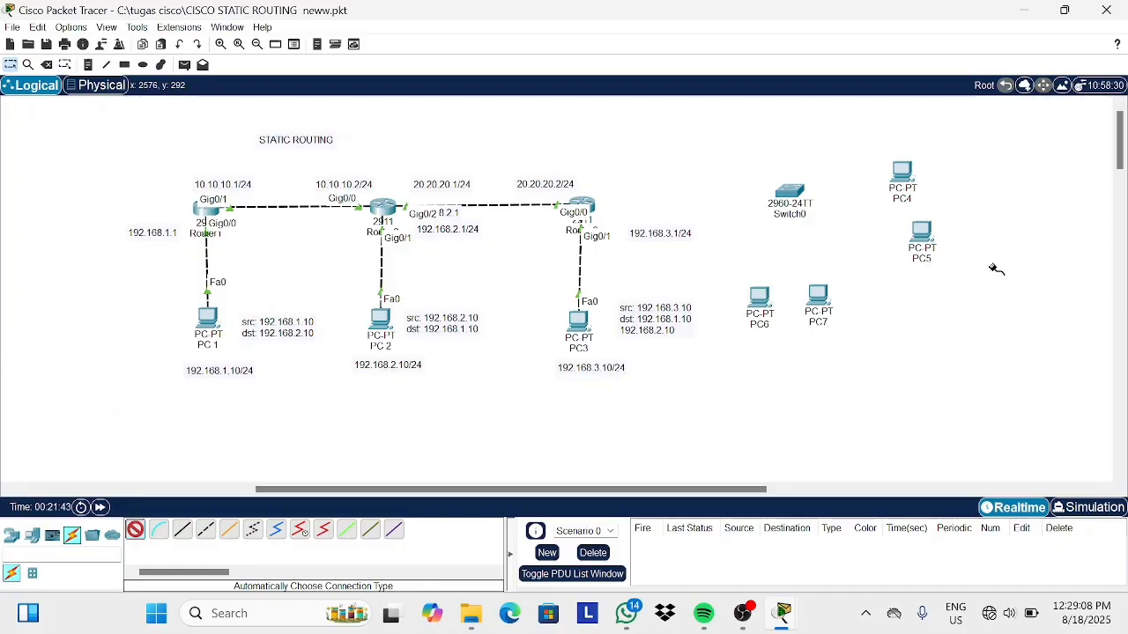
left_click(791, 196)
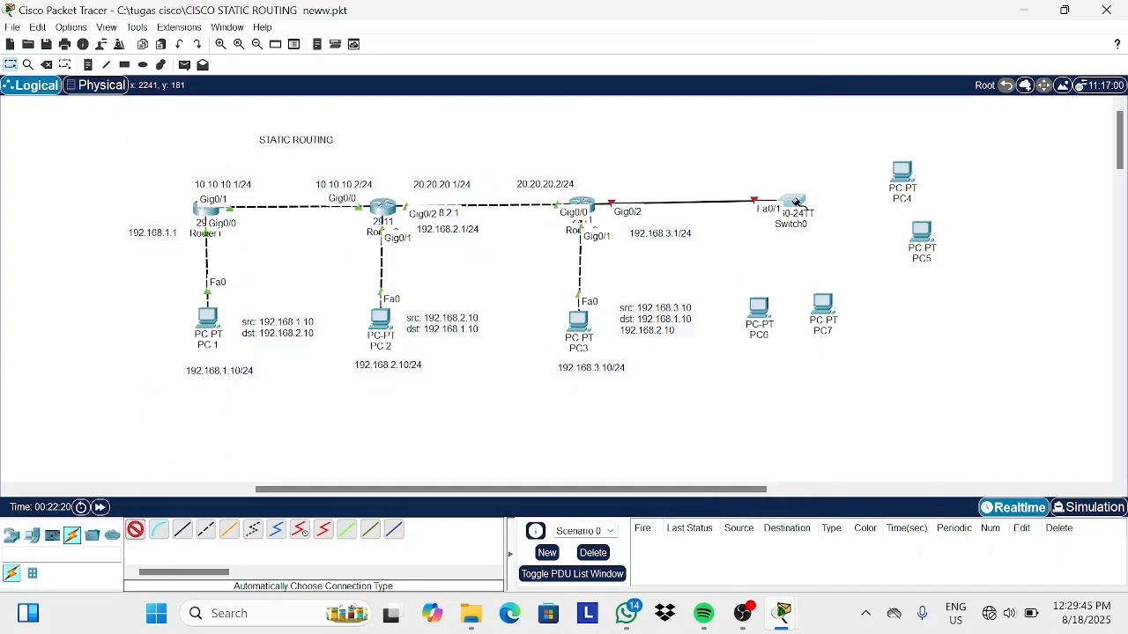
Connect the switch to PC4, PC5, PC6 and PC7 with automatically chosen cables.
left_click(792, 201)
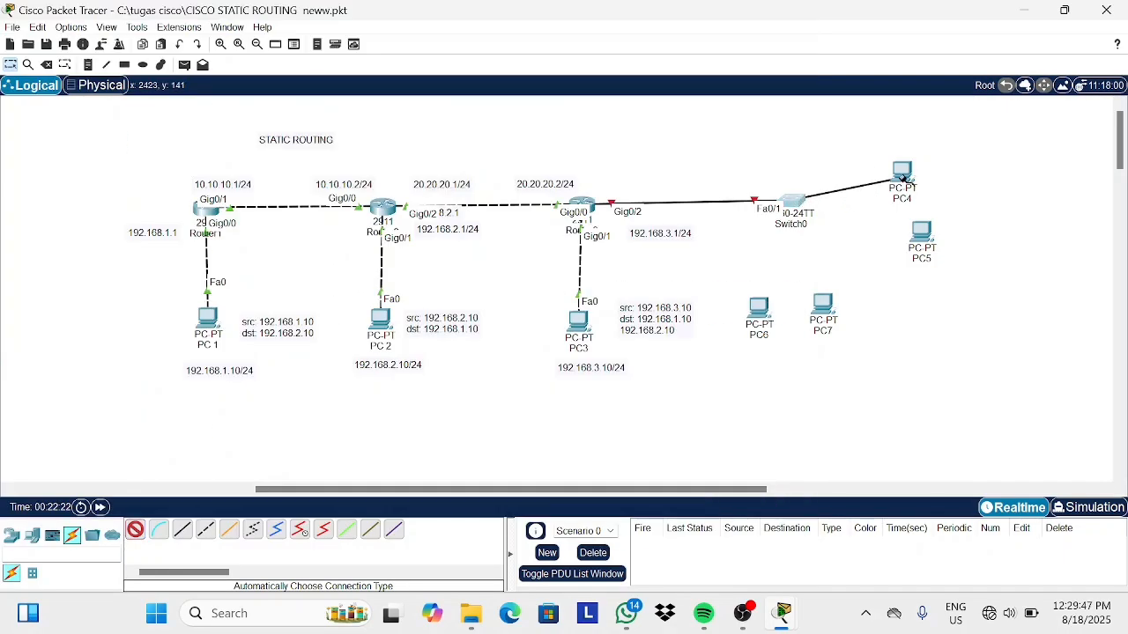
left_click(901, 174)
left_click(793, 200)
left_click(918, 238)
left_click(793, 202)
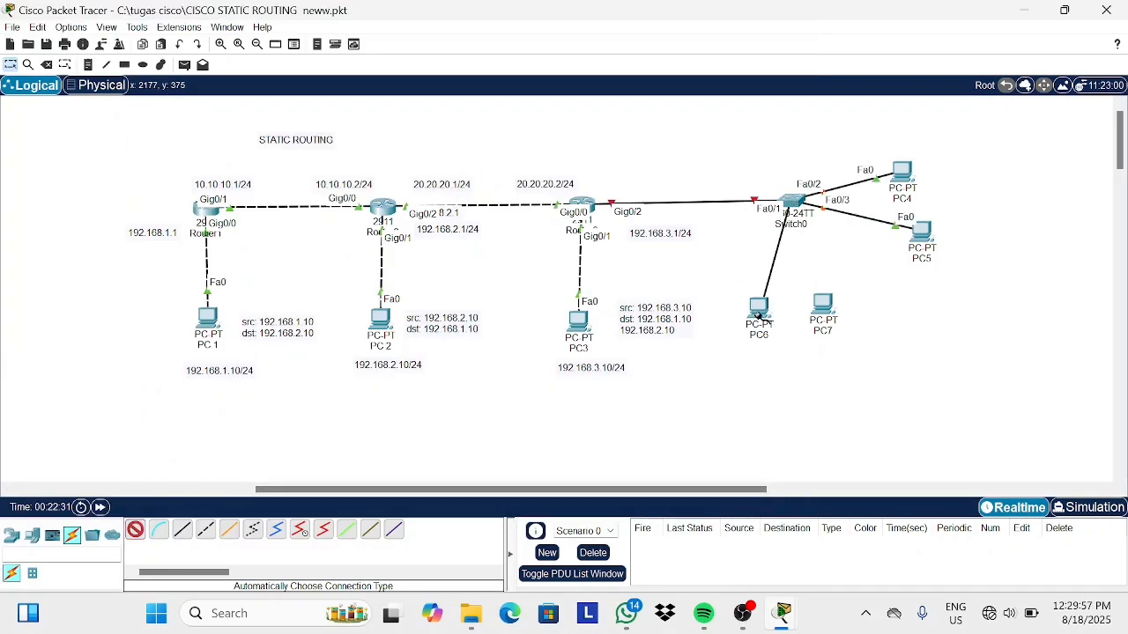
left_click(759, 314)
left_click(794, 202)
left_click(825, 303)
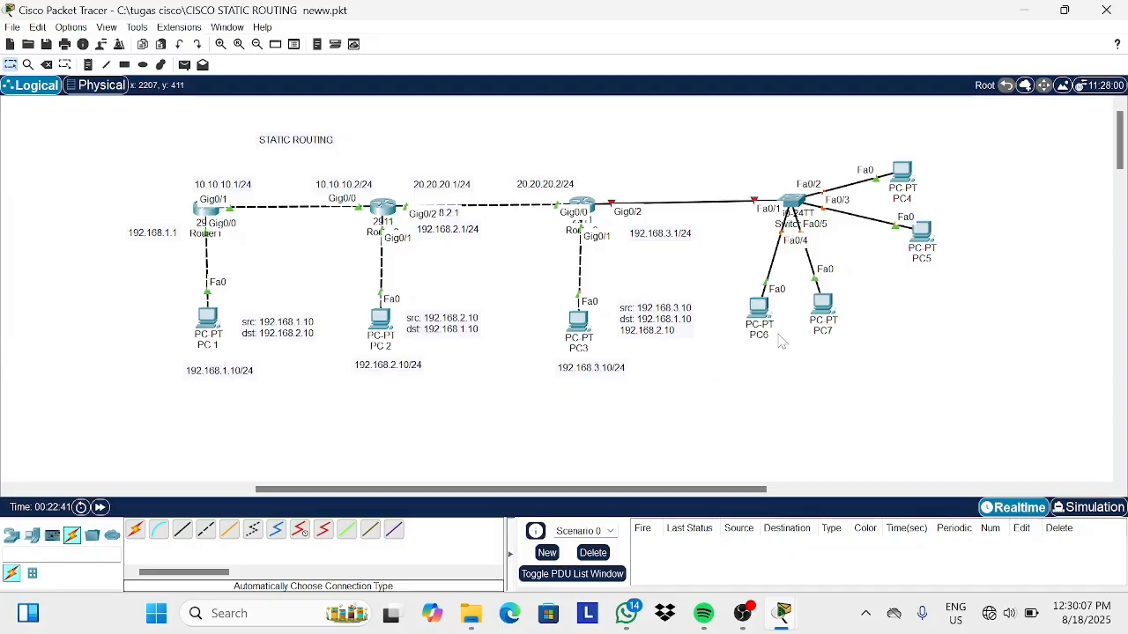
Reposition PC7, PC6, PC4 and PC5 to spread them around the switch.
left_click_drag(822, 307, 826, 320)
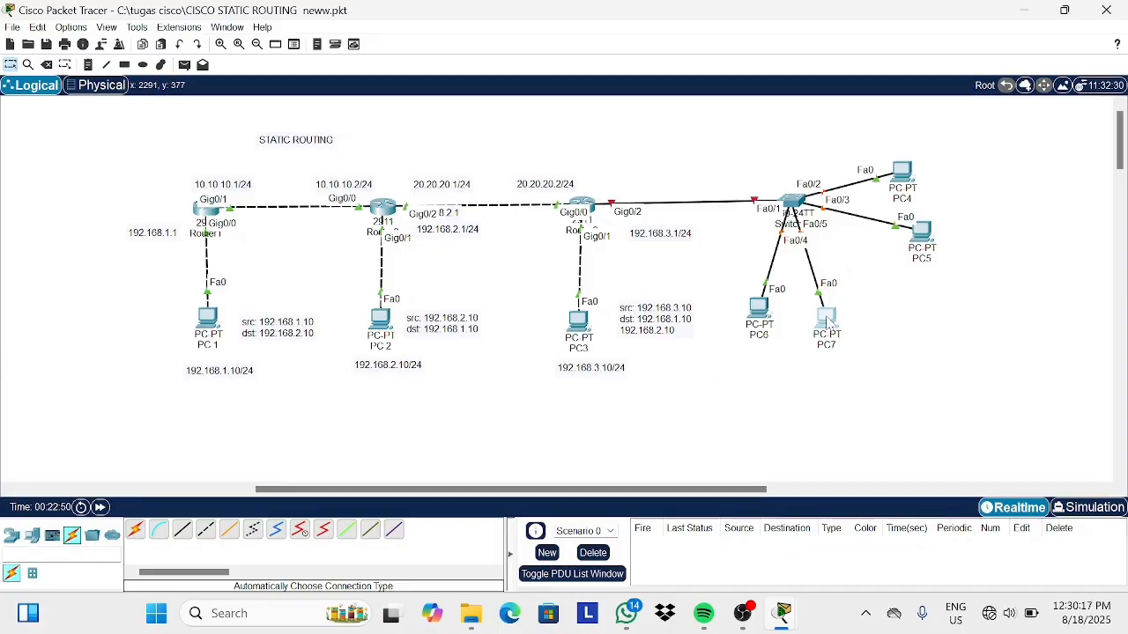
left_click_drag(758, 308, 756, 331)
left_click_drag(900, 171, 942, 164)
left_click_drag(925, 236, 946, 233)
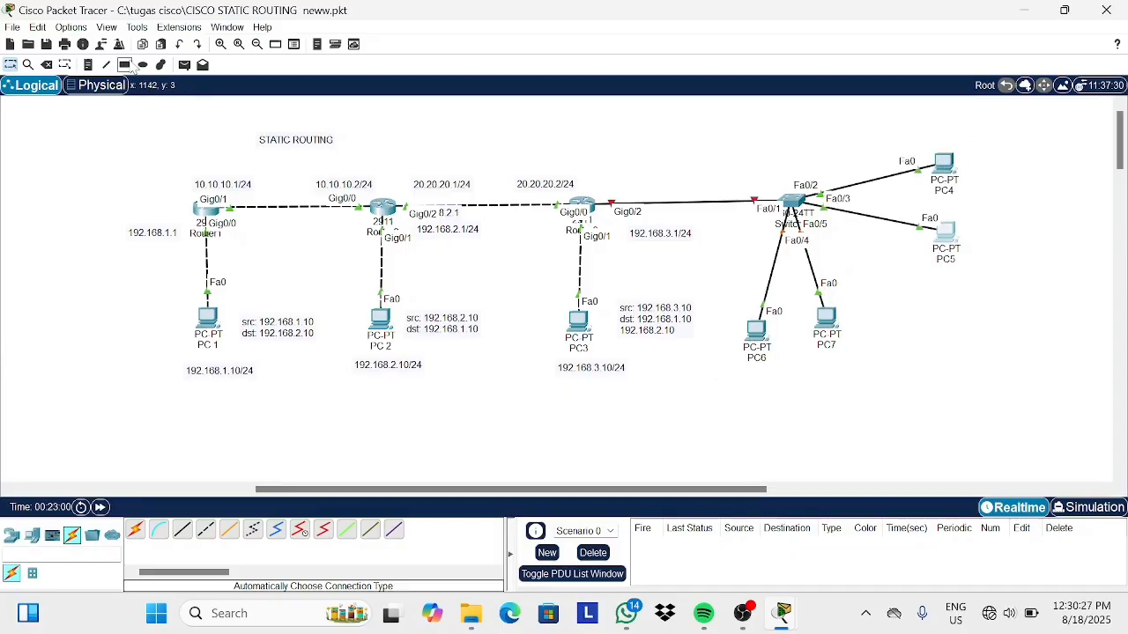
Draw a purple-filled rectangle around PC4 and PC5.
left_click(124, 65)
left_click(505, 110)
left_click(616, 101)
left_click(581, 220)
left_click(617, 420)
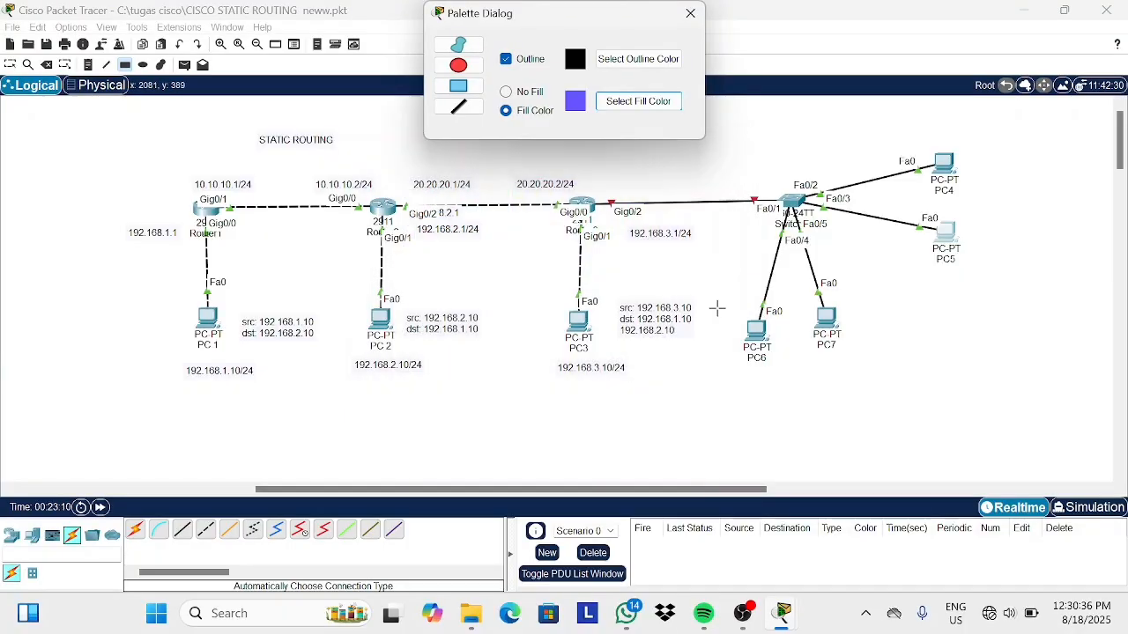
left_click_drag(920, 134, 982, 275)
Draw a pink-filled rectangle around PC6 and PC7.
left_click(638, 101)
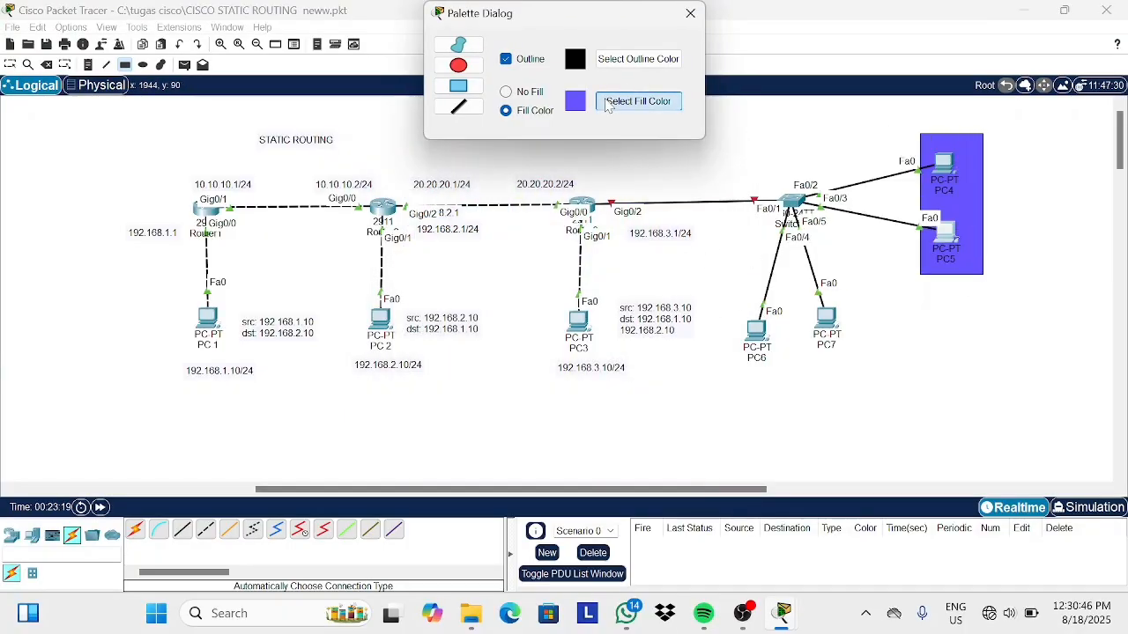
left_click(557, 228)
left_click(616, 421)
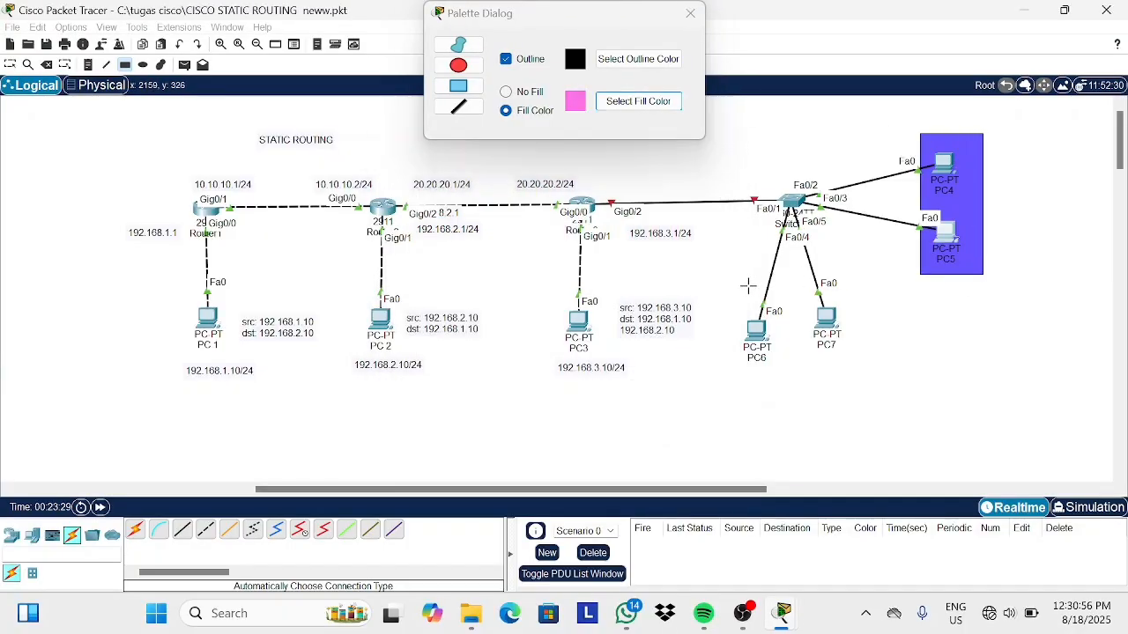
left_click_drag(748, 285, 882, 385)
left_click(691, 14)
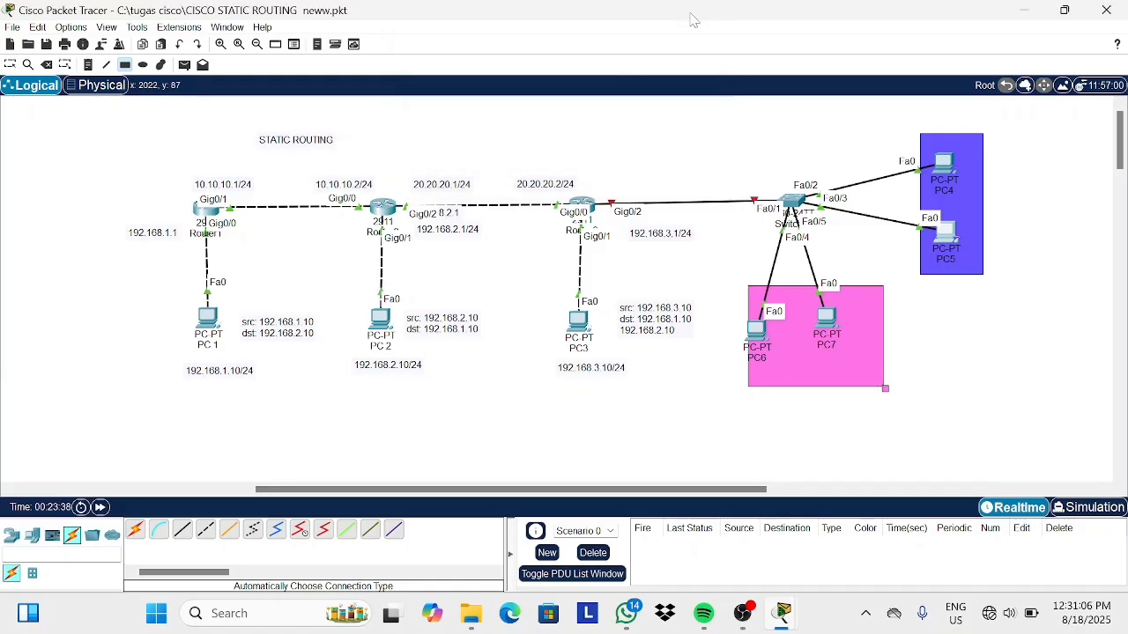
left_click(47, 65)
left_click(607, 331)
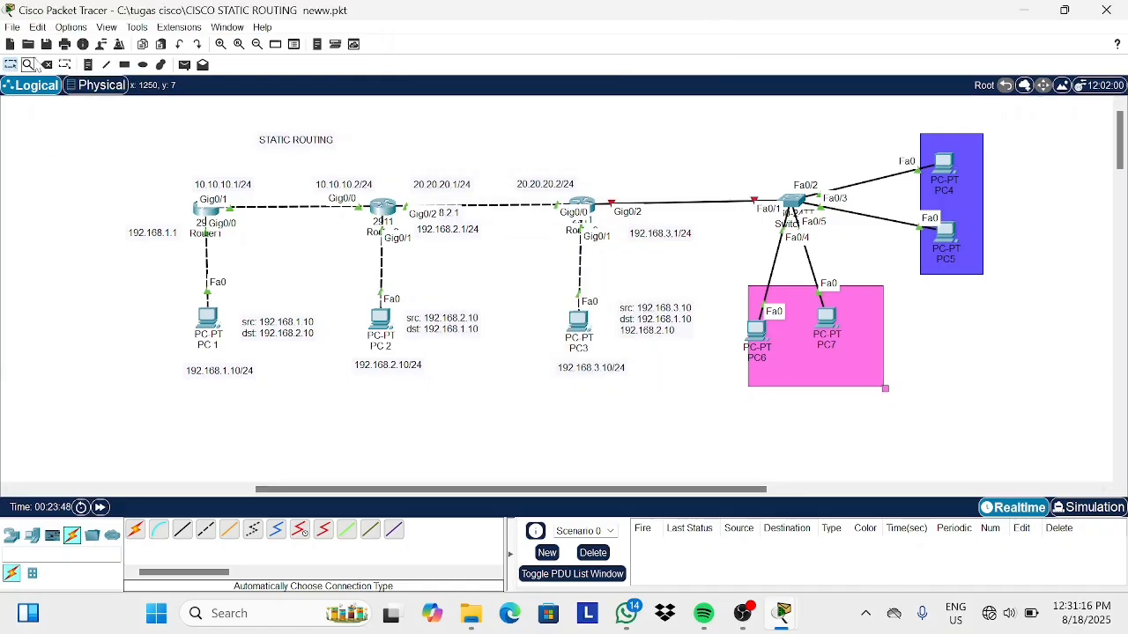
left_click(853, 388)
key("Escape")
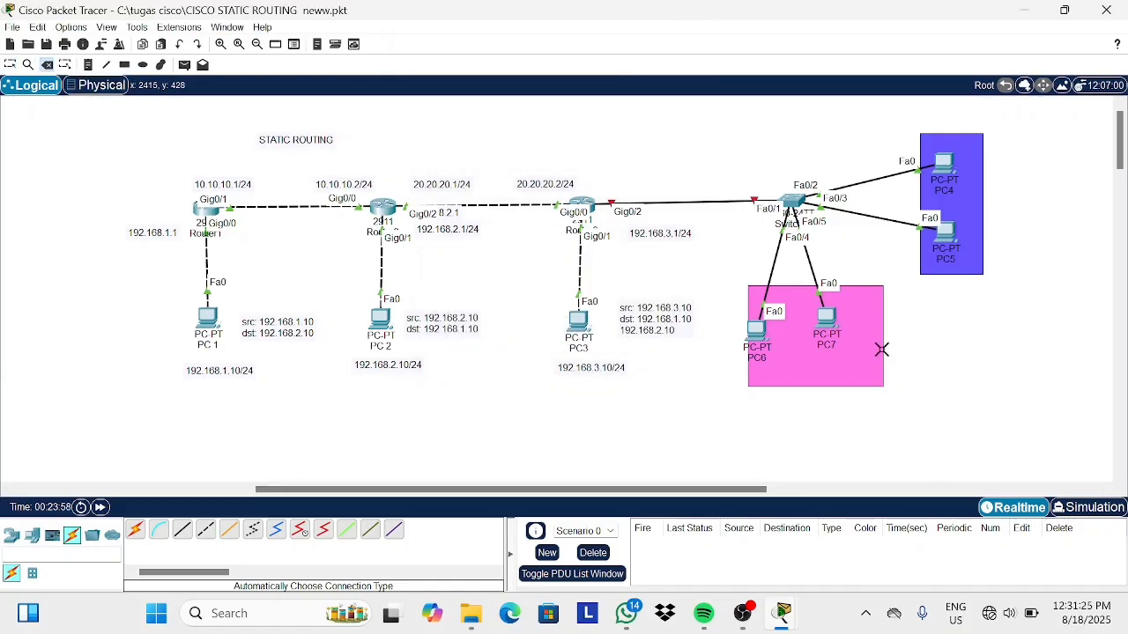
key("Escape")
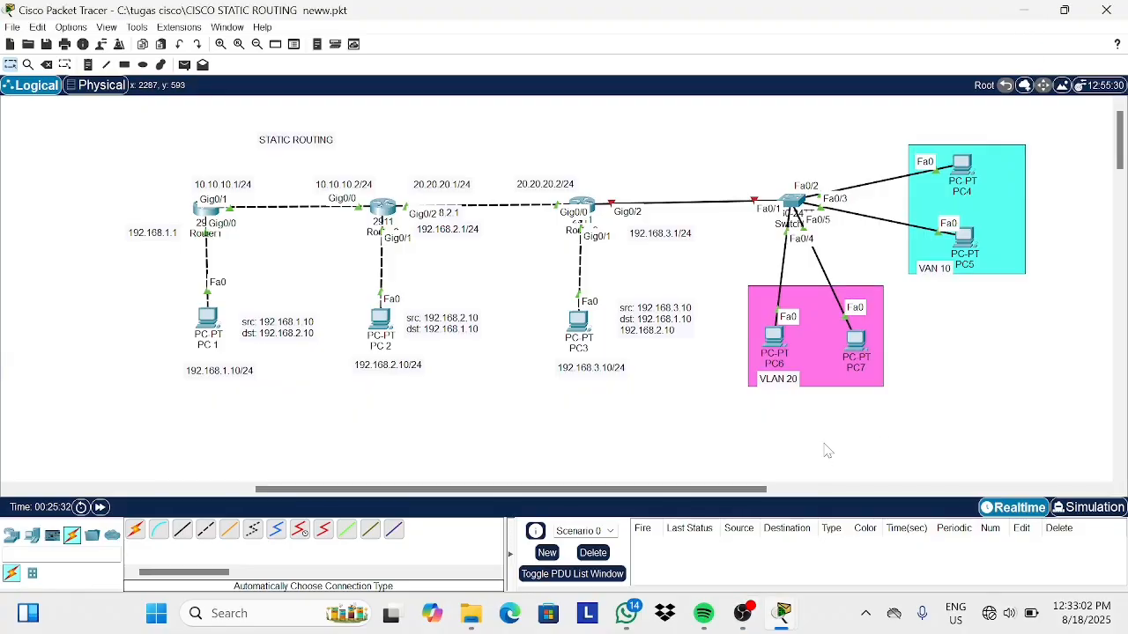
Add a note reading 172.168.2.1/24 below the pink area with PC6 and PC7.
left_click(88, 65)
left_click(837, 382)
type("17")
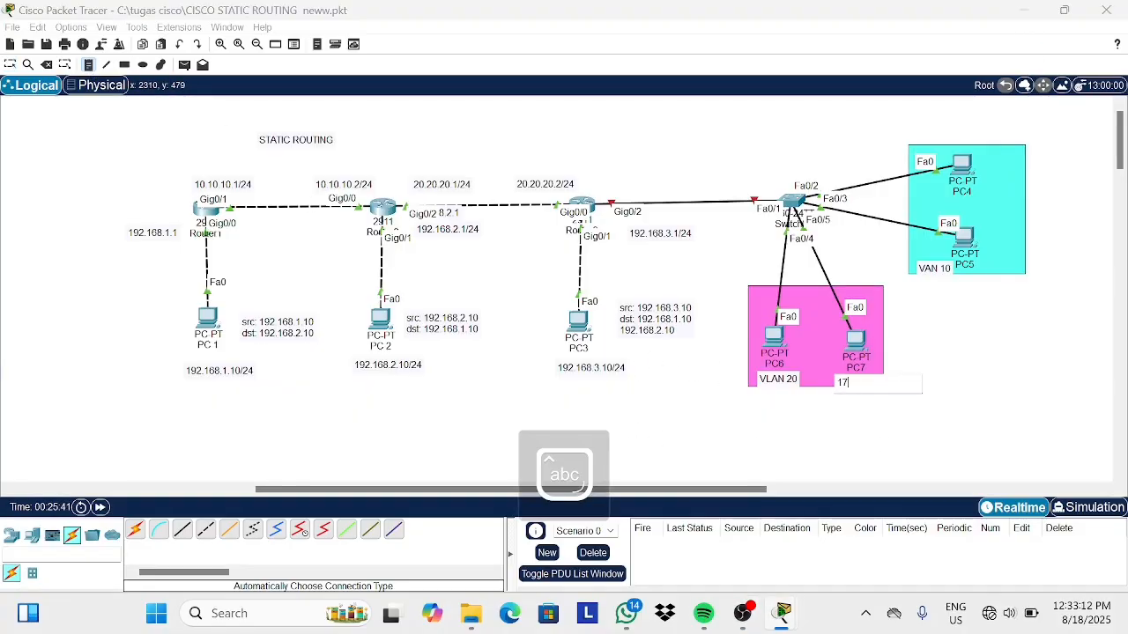
type("2.168.2.1/24")
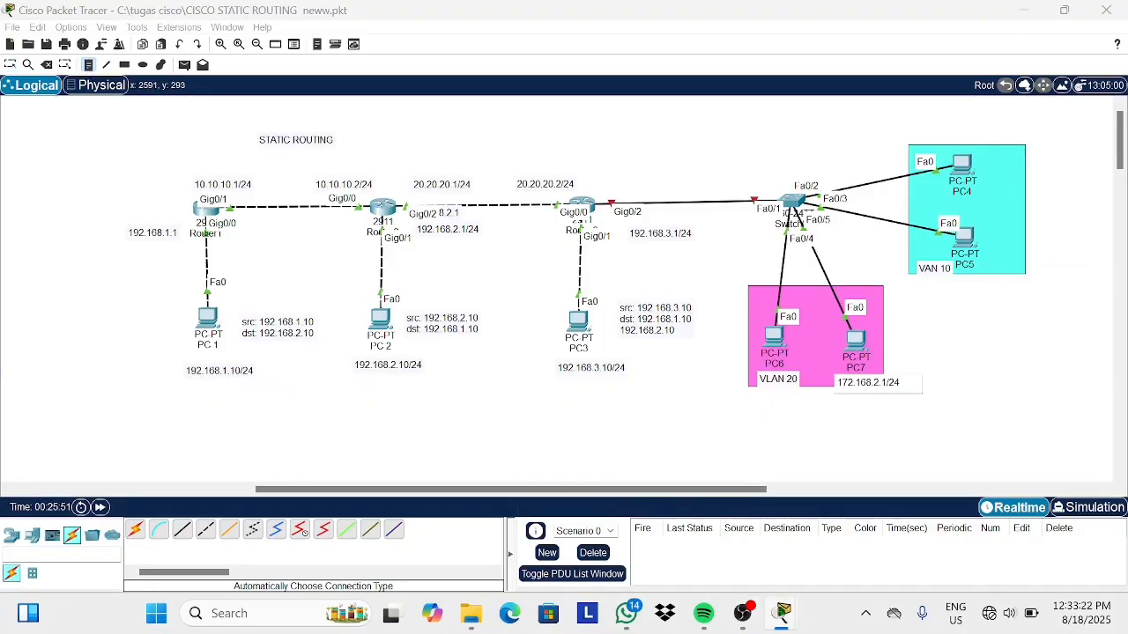
Add a note reading 172.168.1.1/24 below the cyan area with PC4 and PC5.
left_click(1000, 267)
type("172.168.")
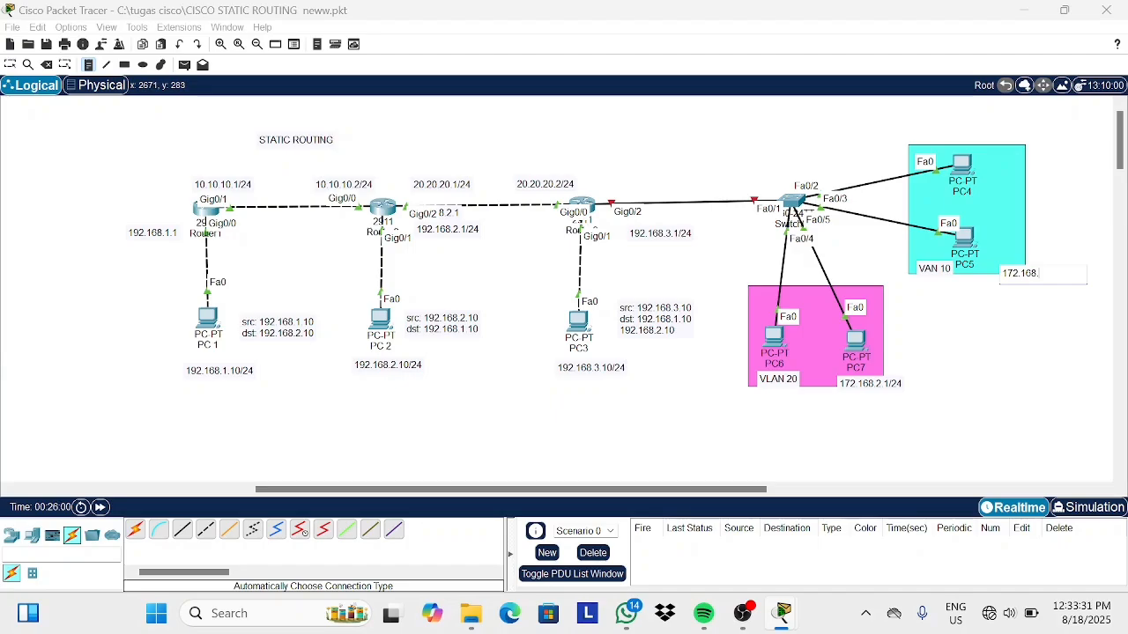
type("1.1/24")
Add a note reading 30.30.30.1/24 above the link between Router3 and the switch.
left_click(615, 189)
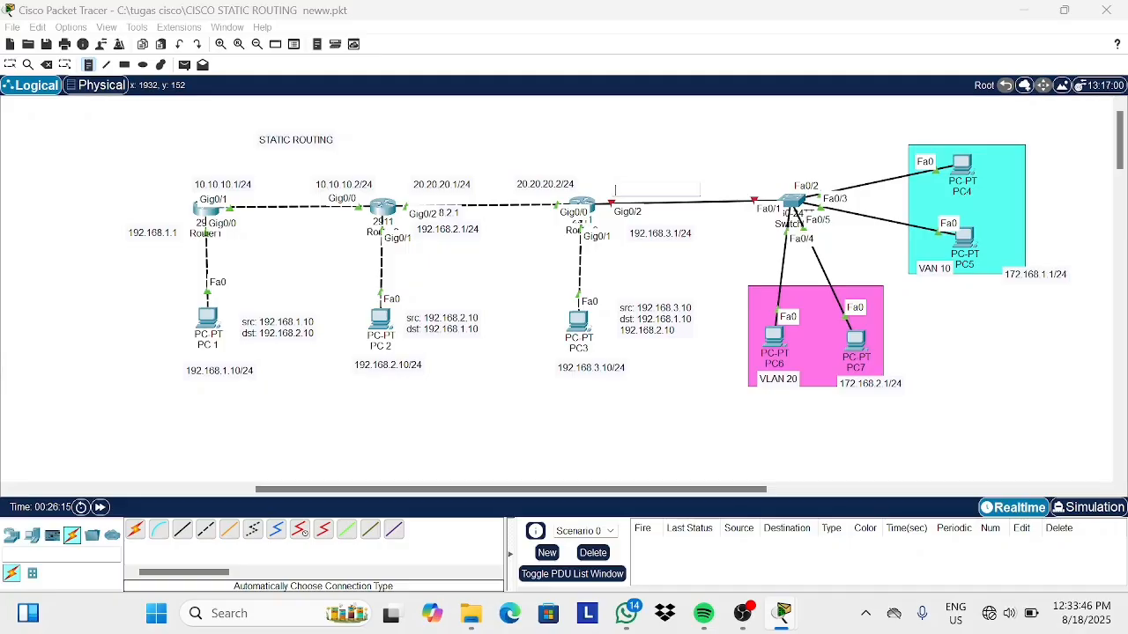
type("30.30.30.1/24")
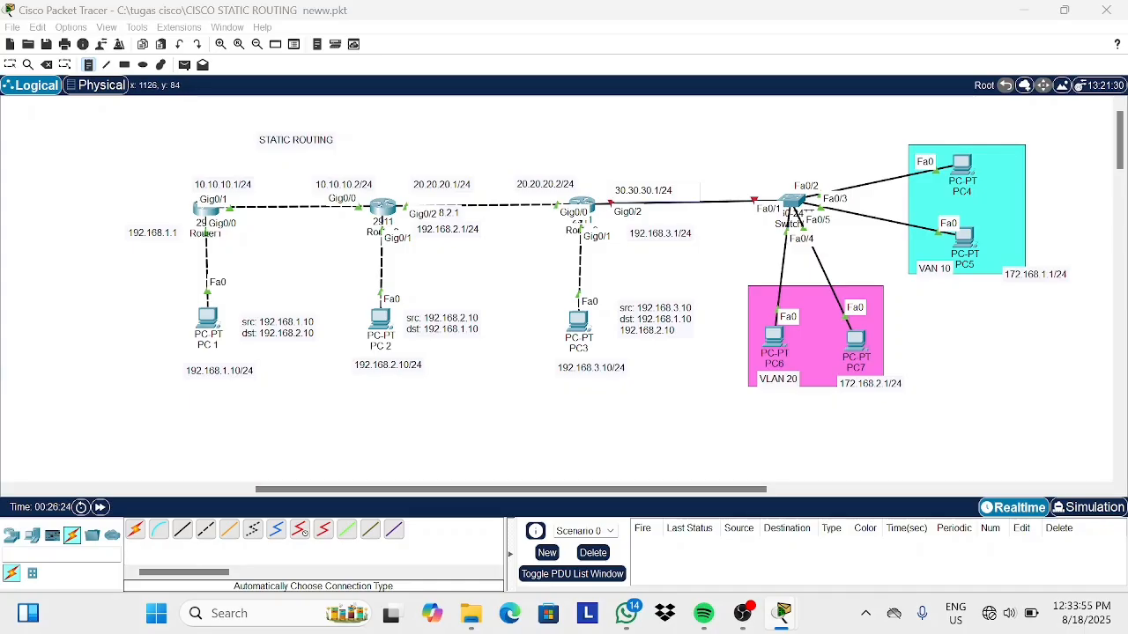
left_click(12, 66)
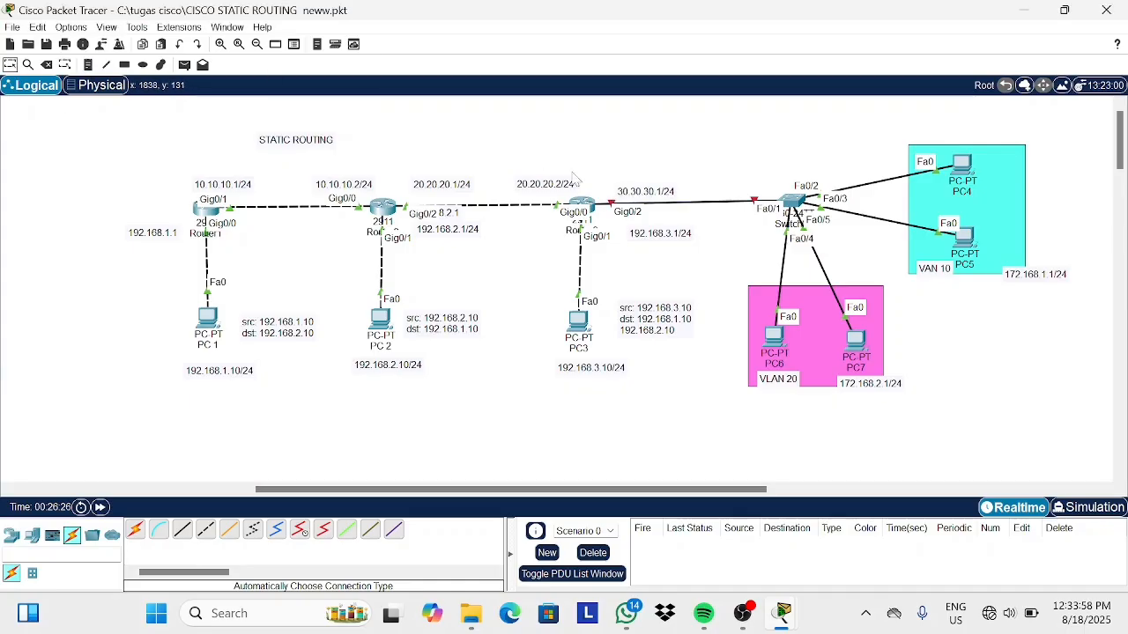
left_click_drag(632, 186, 620, 182)
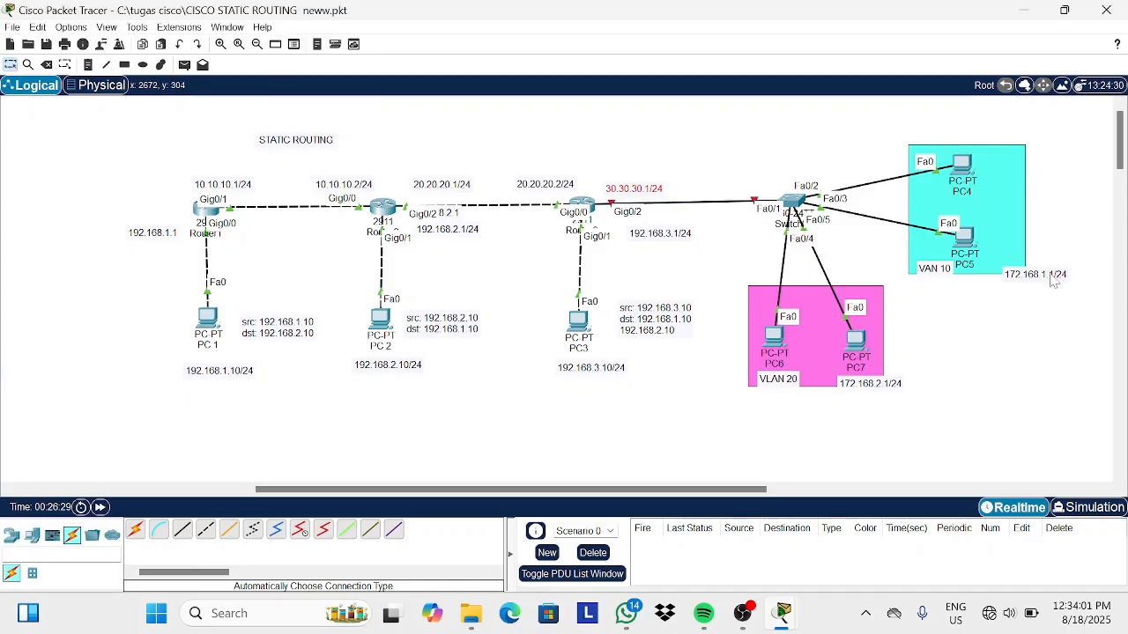
Reposition the two subnet notes and PC5 to fit neatly inside their VLAN areas.
left_click_drag(1049, 274, 1025, 278)
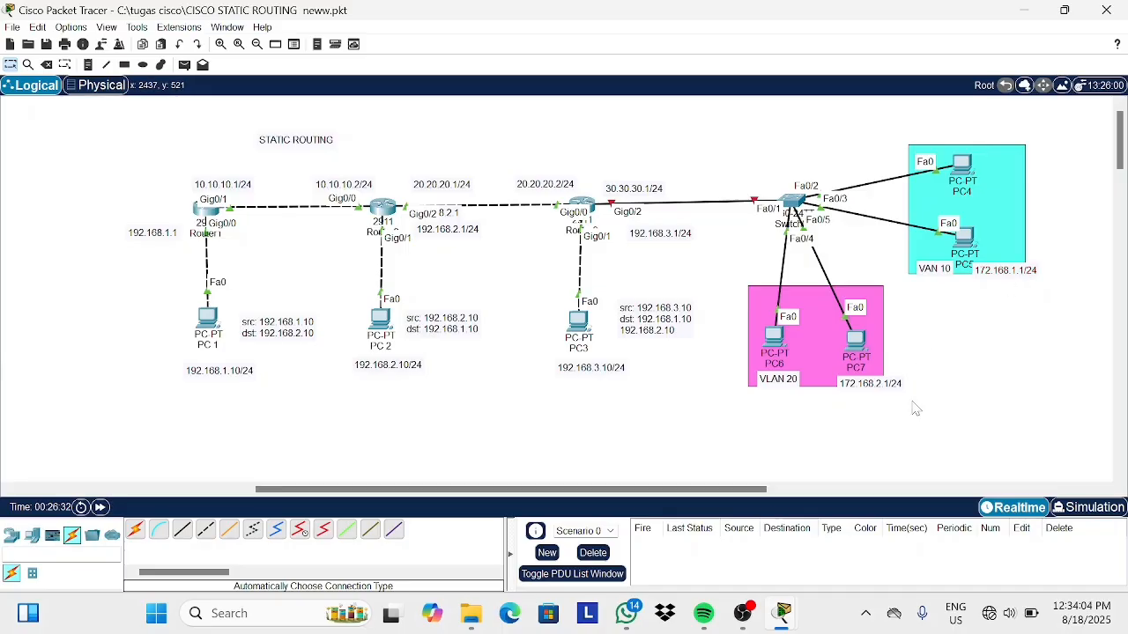
left_click_drag(879, 390, 859, 386)
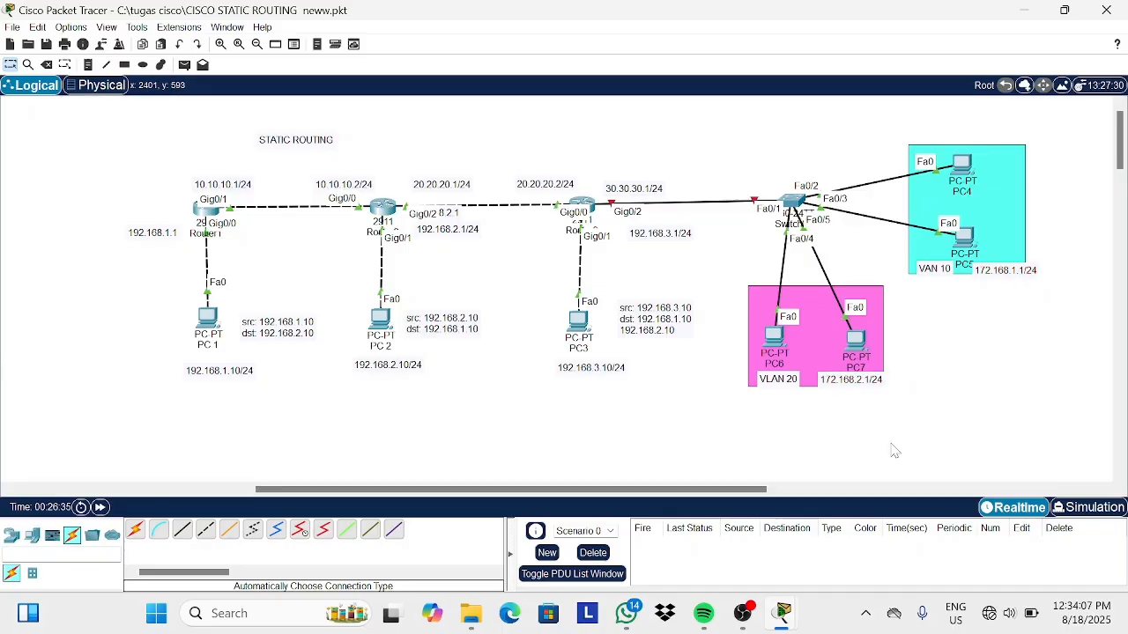
left_click_drag(958, 256, 968, 224)
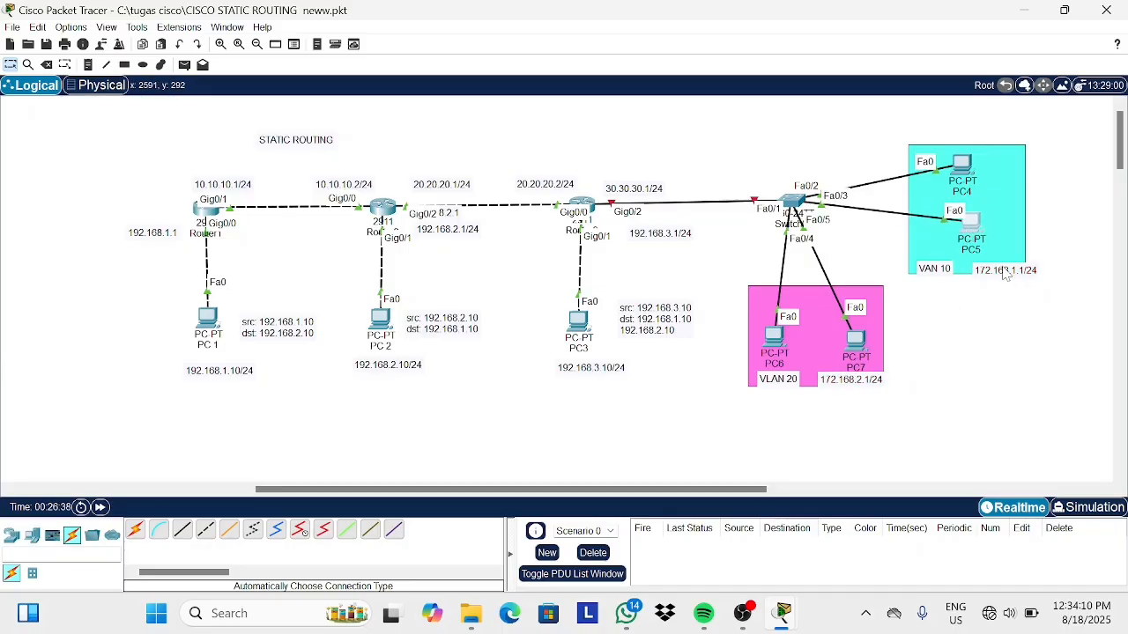
left_click_drag(1007, 272, 938, 271)
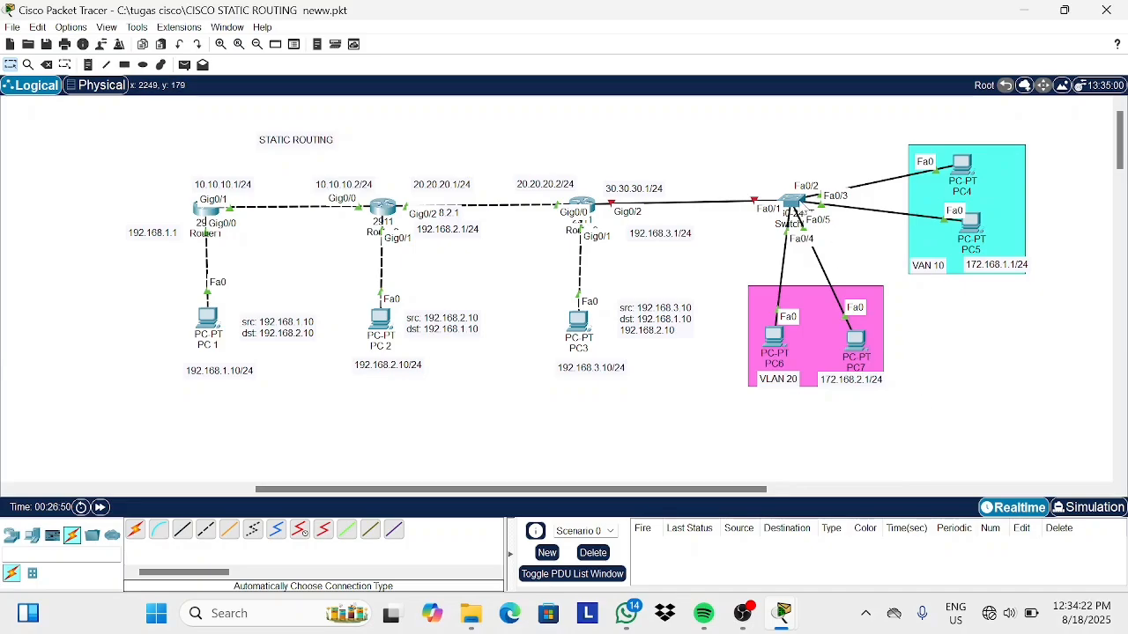
Open the switch's command line, enter global configuration mode and select interface fa0/1.
left_click(796, 205)
left_click(505, 42)
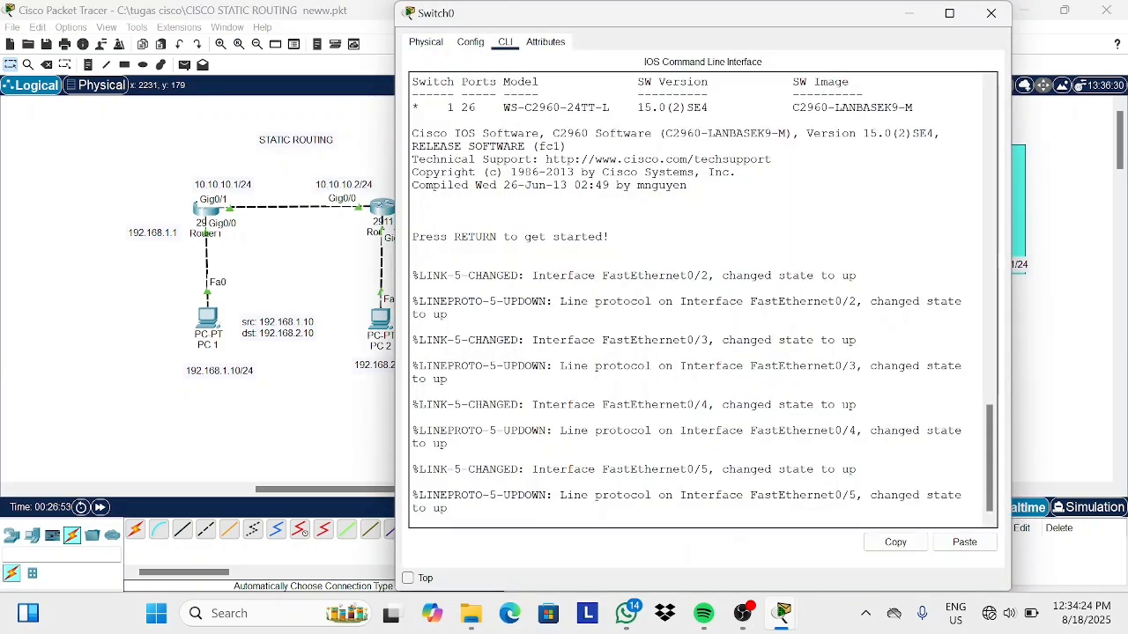
key("Return")
type("en")
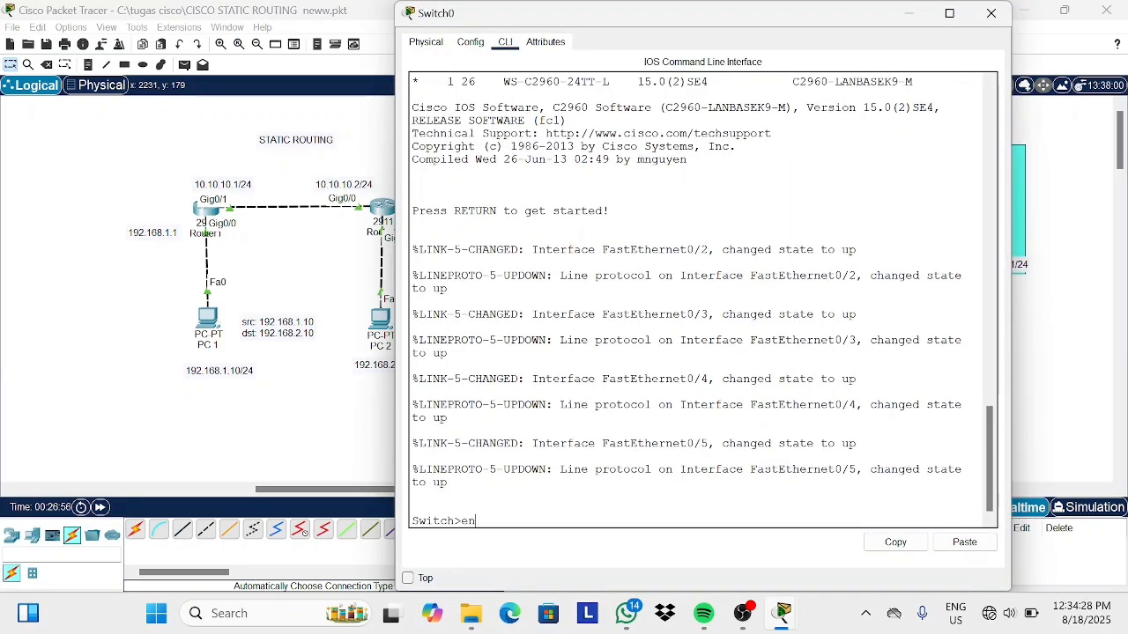
key("Return")
type("conf t")
key("Return")
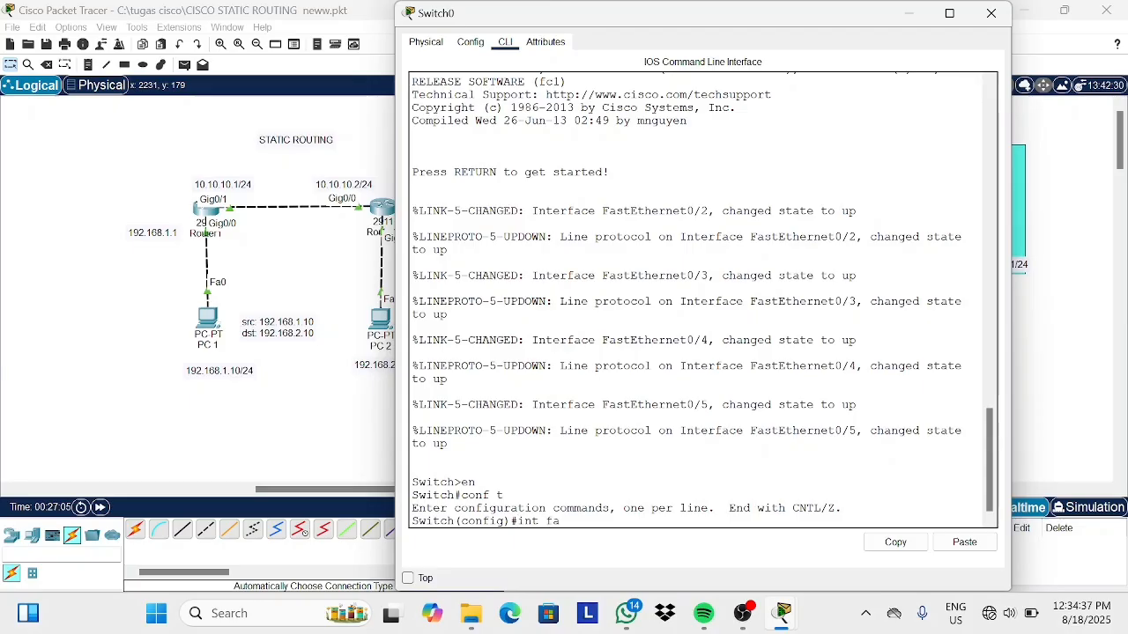
type("int fa0/1")
key("Return")
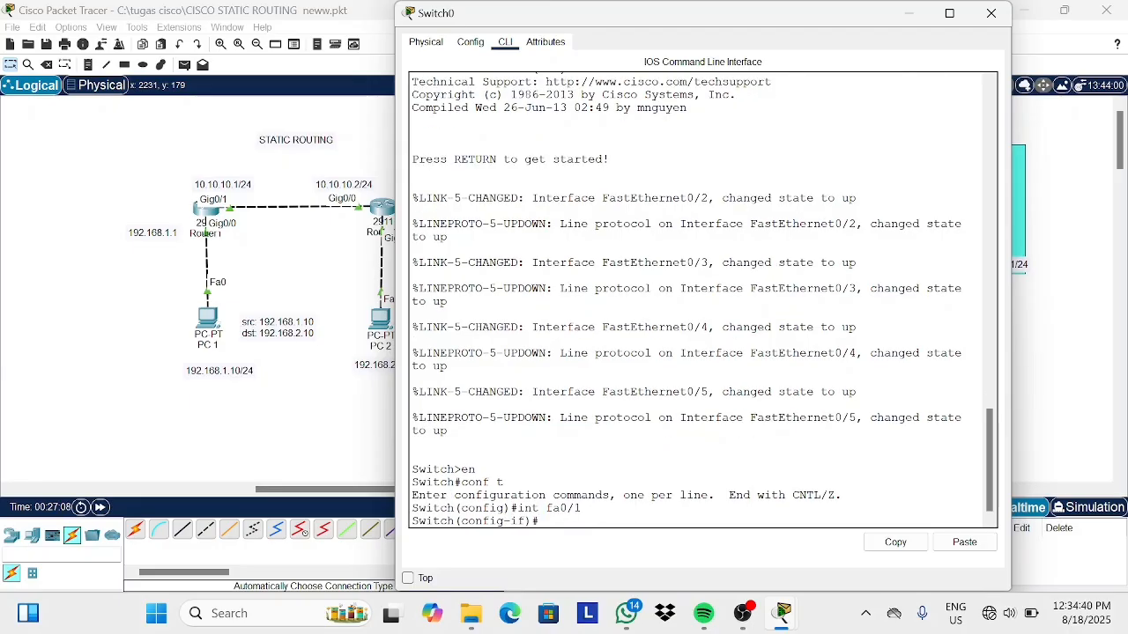
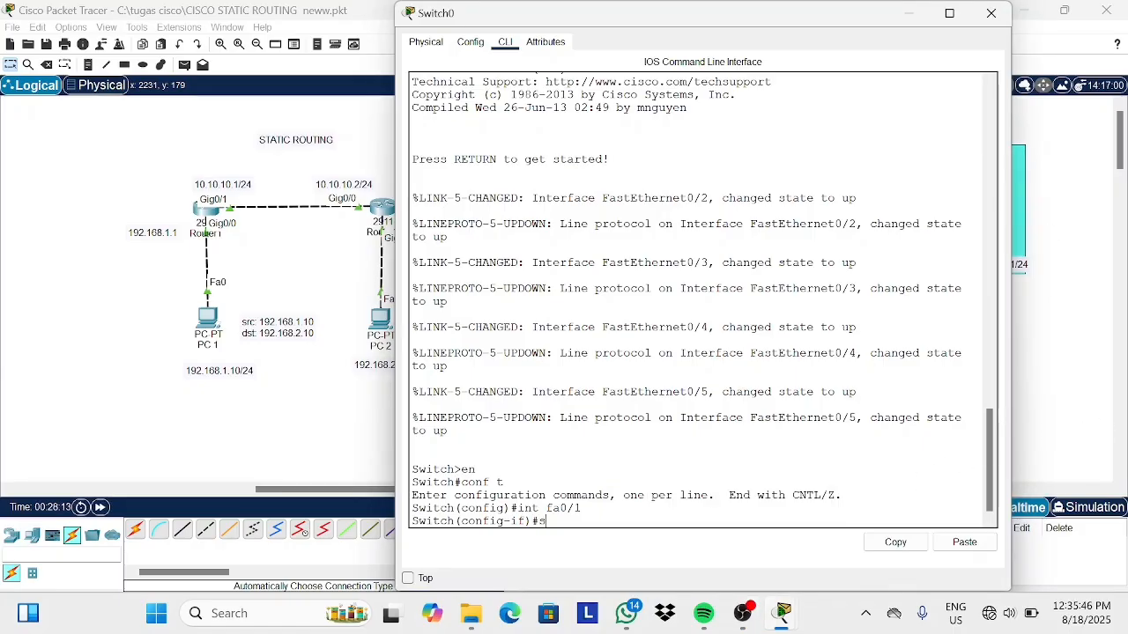
Set switch interface fa0/1 to trunk mode and leave interface configuration.
type("wi")
key("Tab")
type("mo")
key("Tab")
type("t")
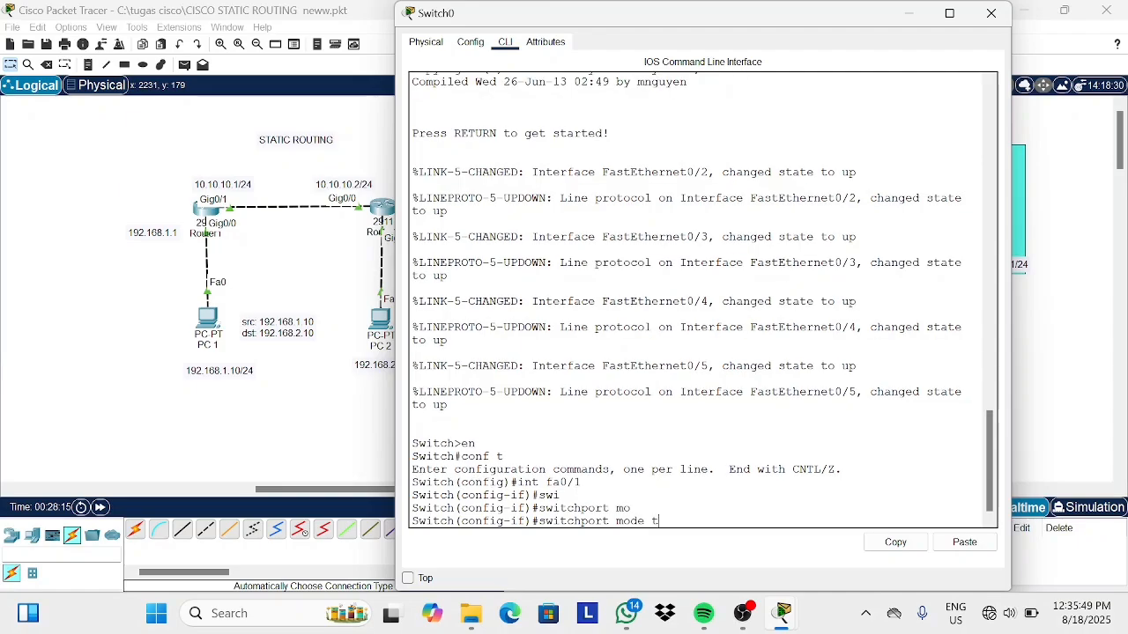
key("Tab")
key("Return")
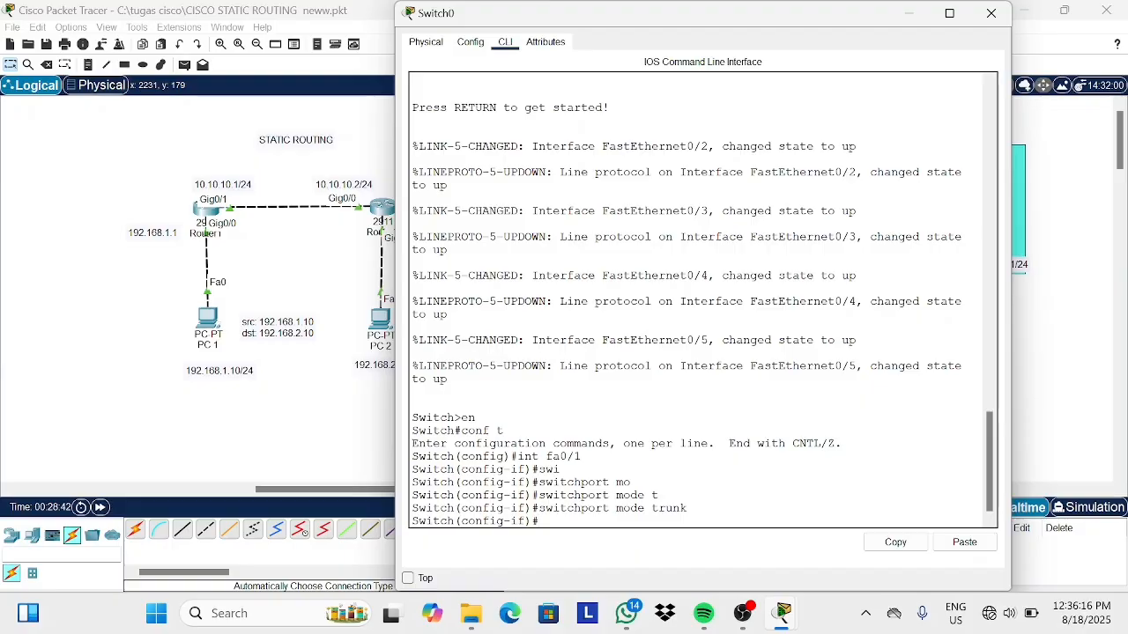
type("x")
key("Return")
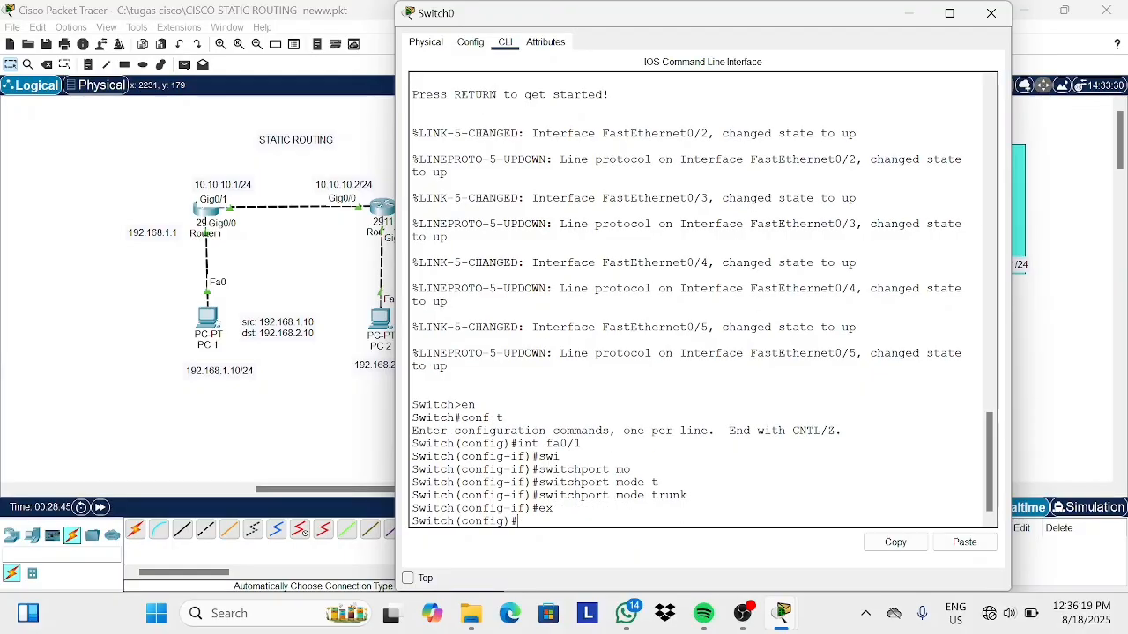
Create VLAN 10 and VLAN 20 on the switch.
type("in")
key("BackSpace")
key("BackSpace")
type("vlan 10")
key("Return")
type("ex")
key("Return")
type("vla")
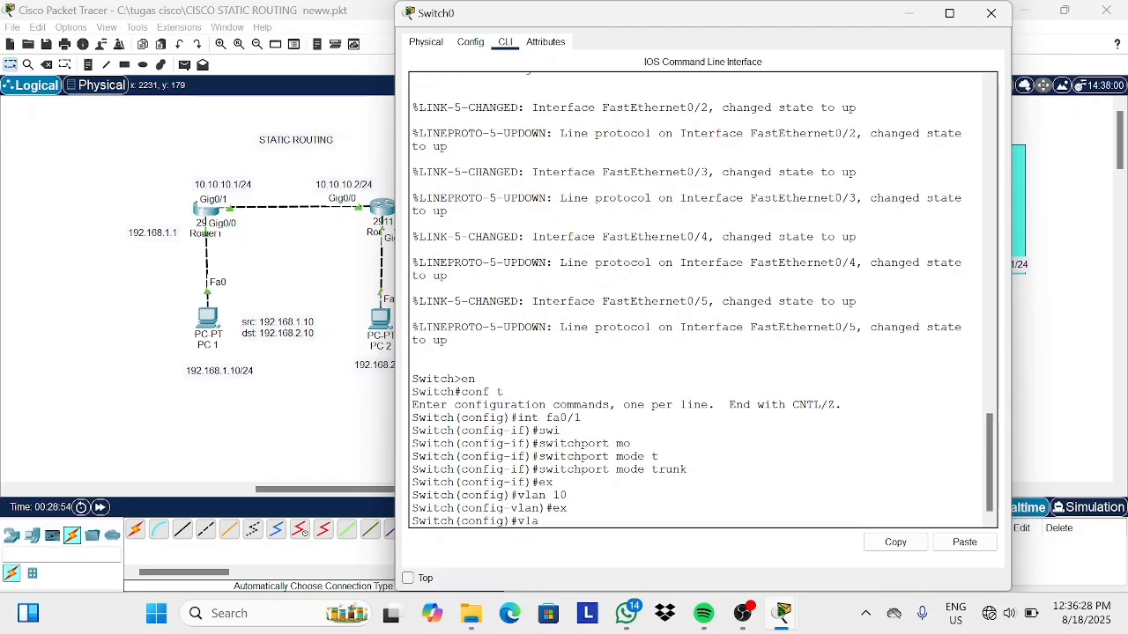
type("n 20")
key("Return")
type("ex")
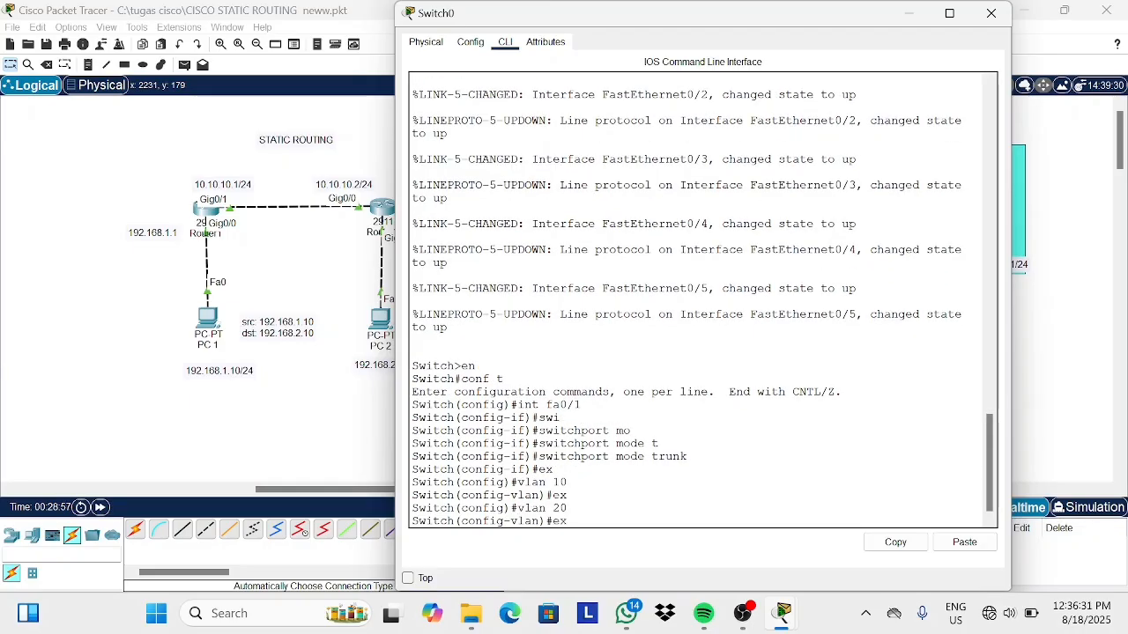
key("Return")
Make interfaces fa0/2-3 access ports assigned to VLAN 10.
type("in")
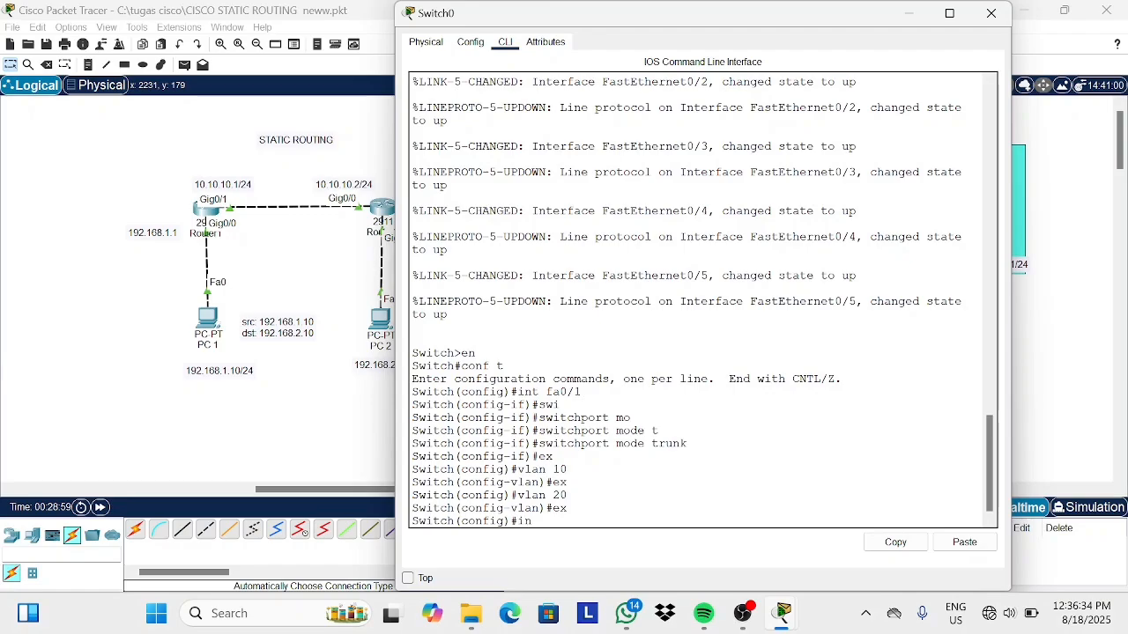
type("t range fa0/2-3")
key("Return")
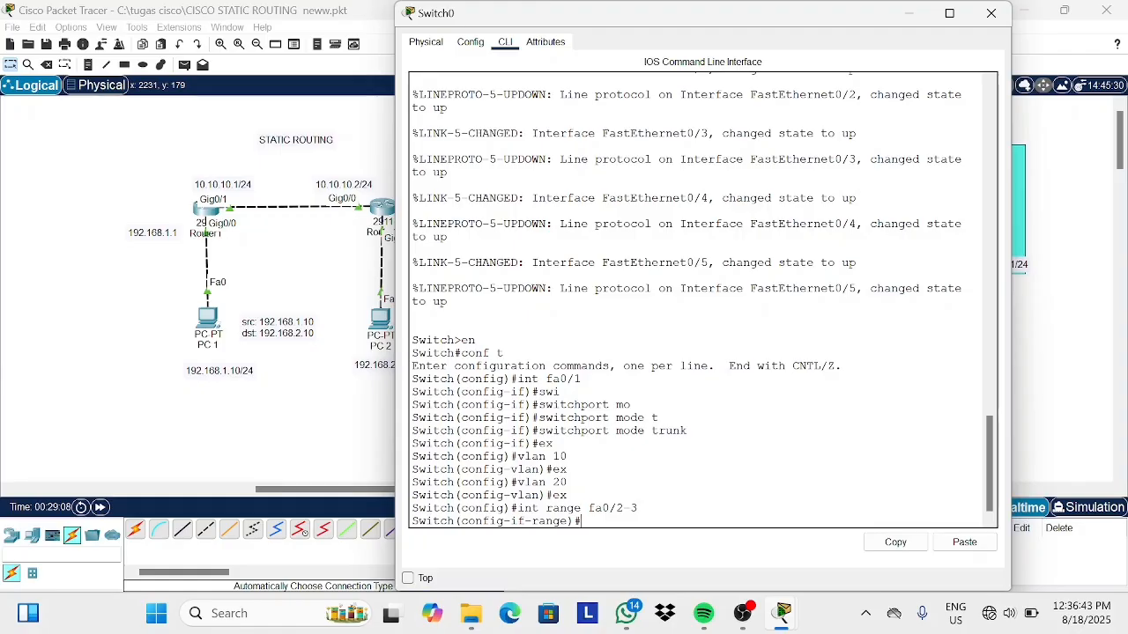
type("sw")
key("Tab")
type("mo")
key("Tab")
type("ac")
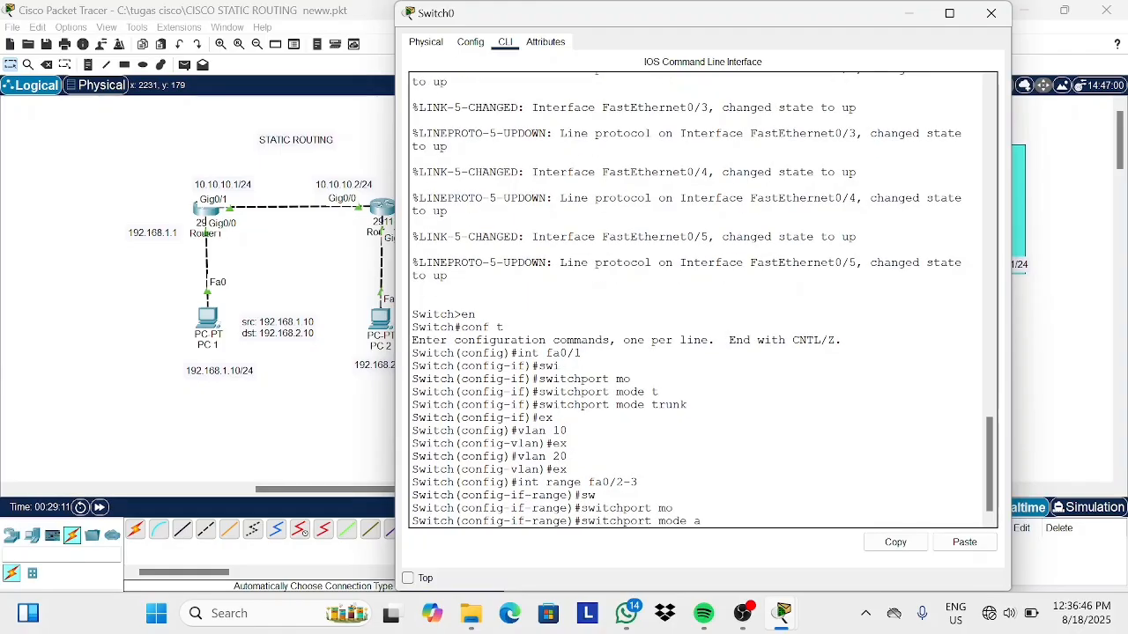
key("Tab")
key("Return")
type("sw")
key("Tab")
type("ac")
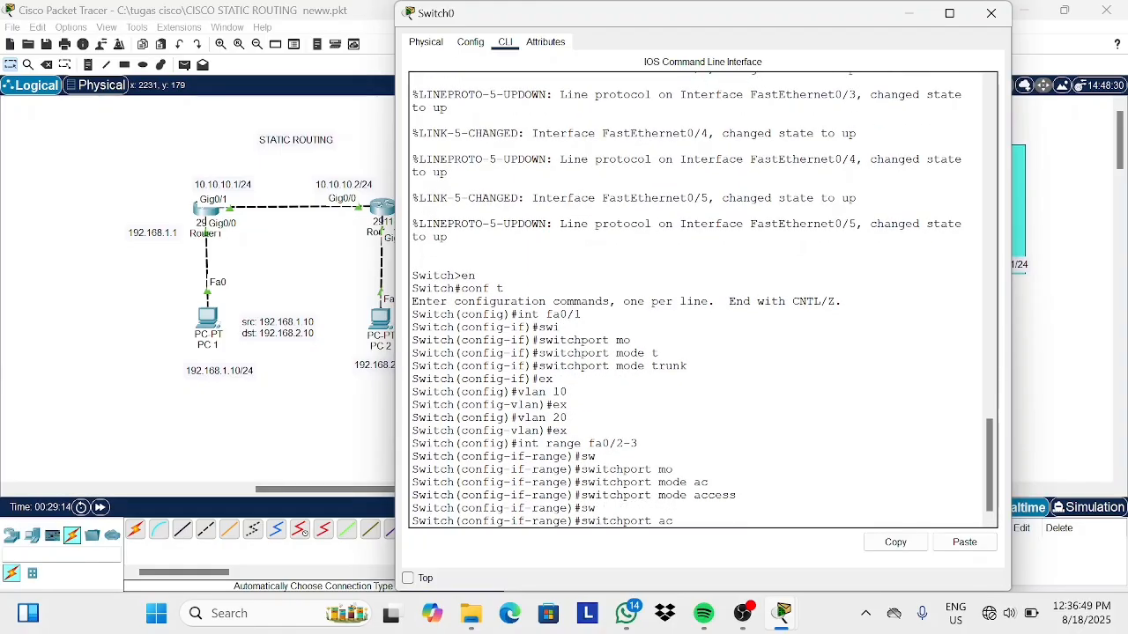
key("Tab")
type("v")
type("lan 10")
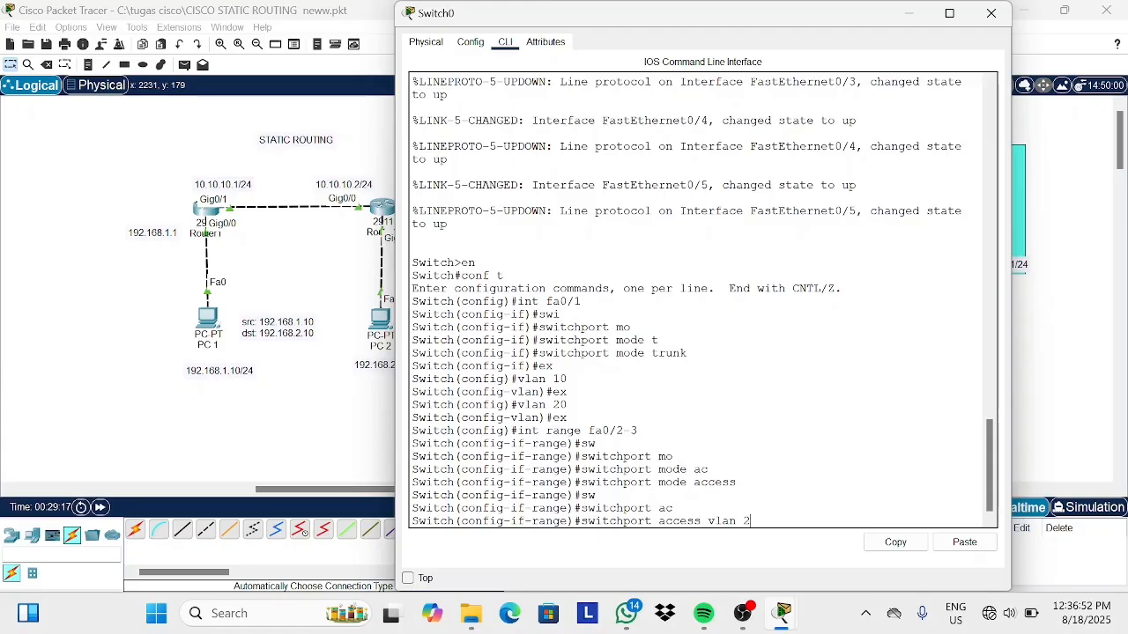
key("Return")
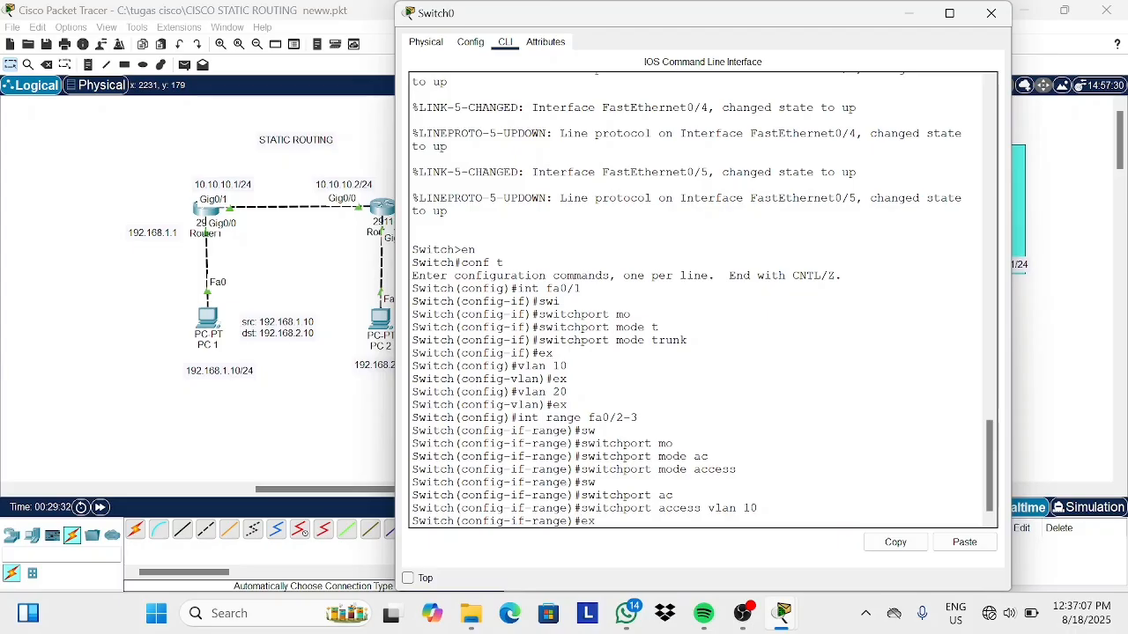
type("ex")
key("Return")
Make interfaces fa0/4-5 access ports assigned to VLAN 20.
type("i")
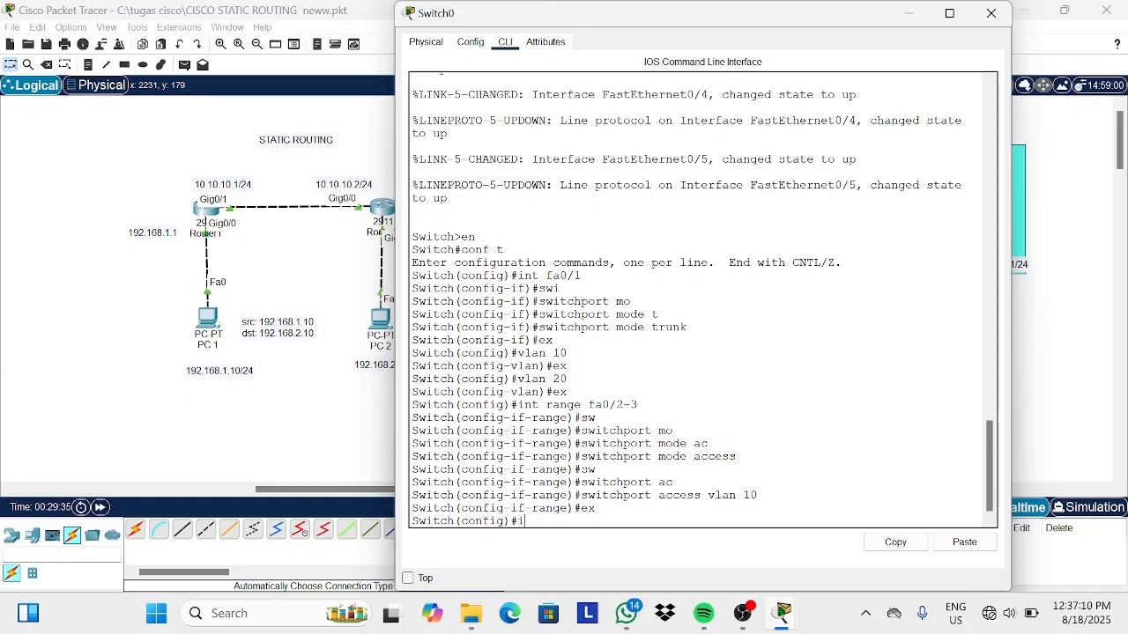
type("nt range fa0/4-5")
key("Return")
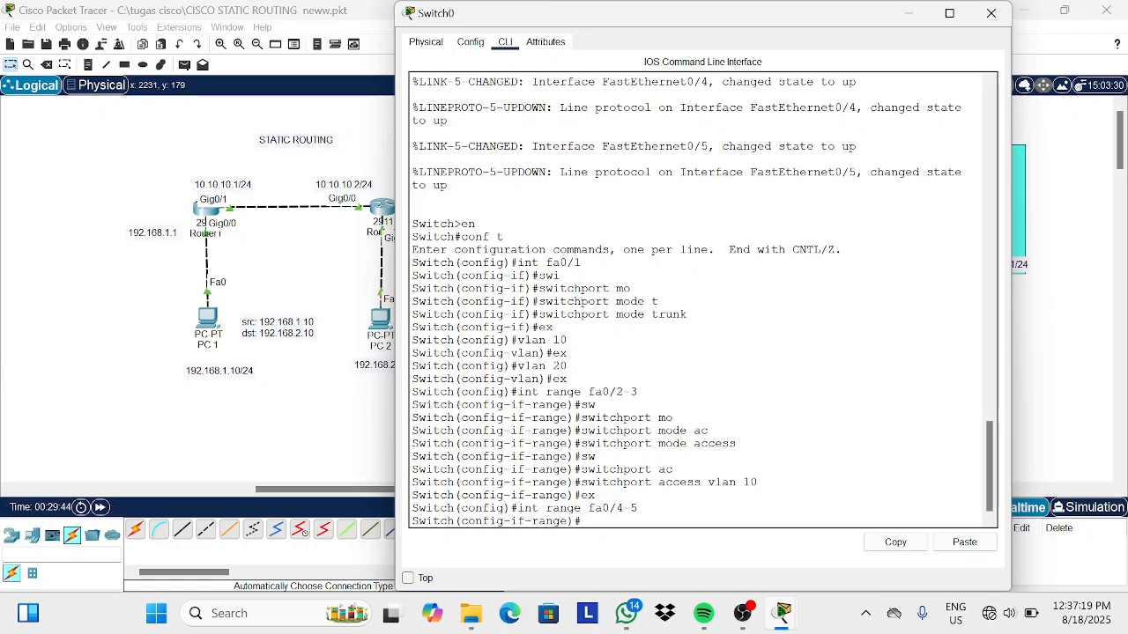
type("sw")
key("Tab")
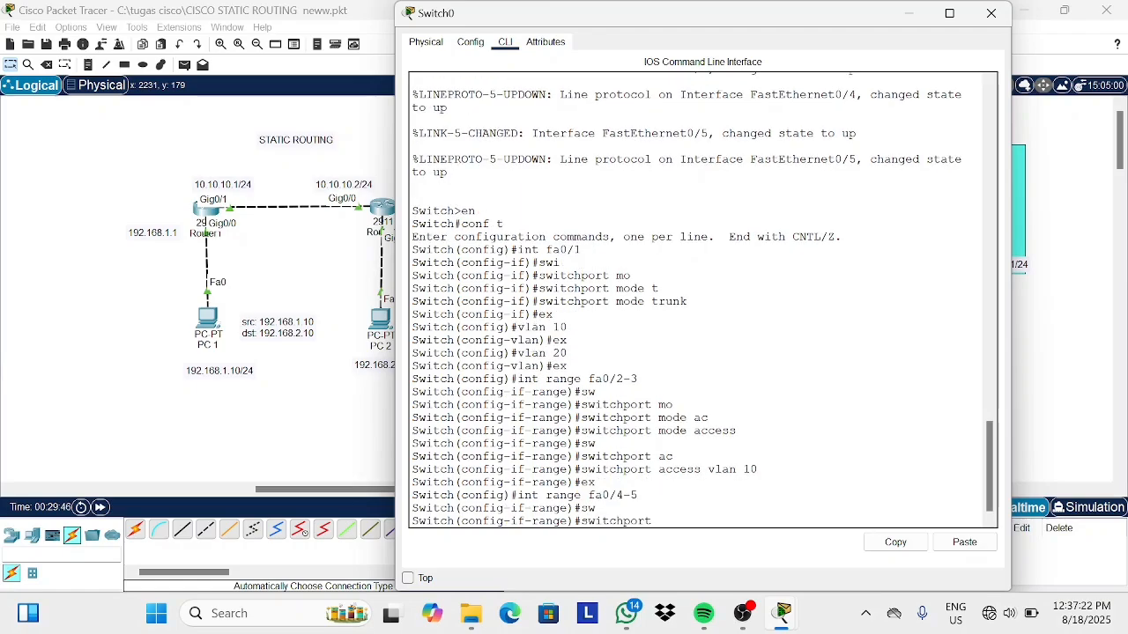
type("mo")
key("Tab")
type("a")
type("c")
key("Tab")
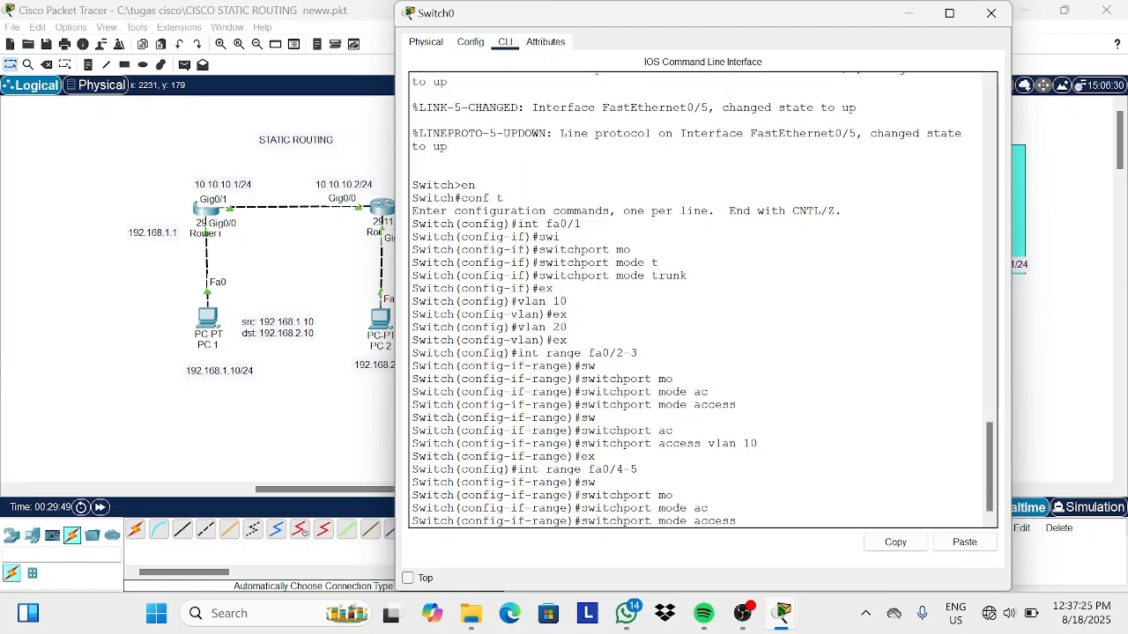
key("Return")
type("sw")
key("Tab")
type("ac")
key("Tab")
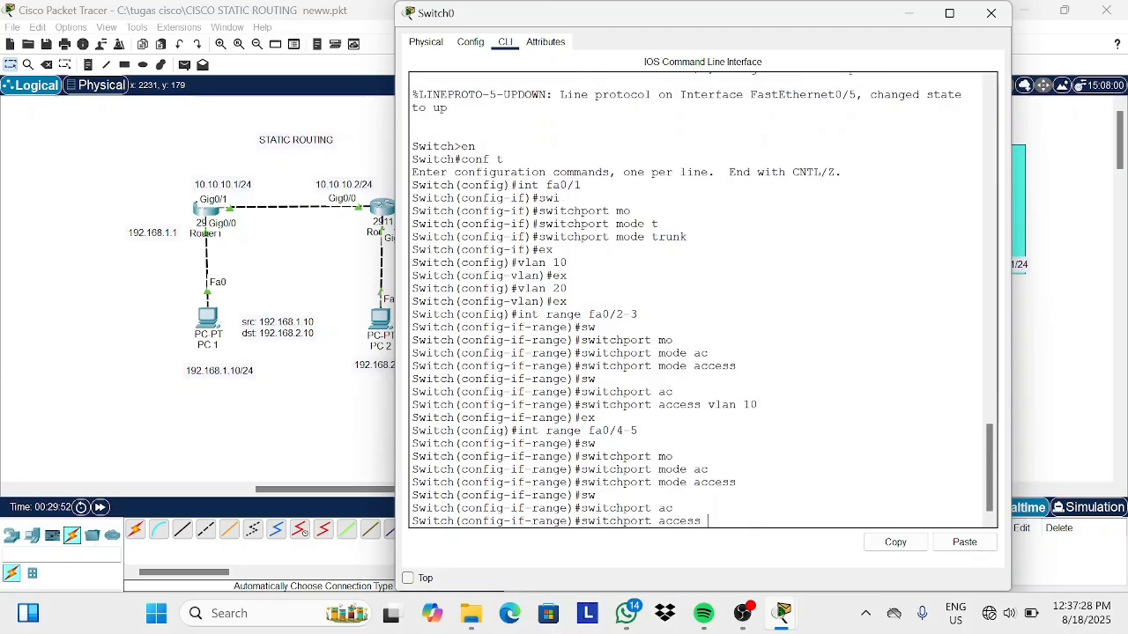
type("vlan 20")
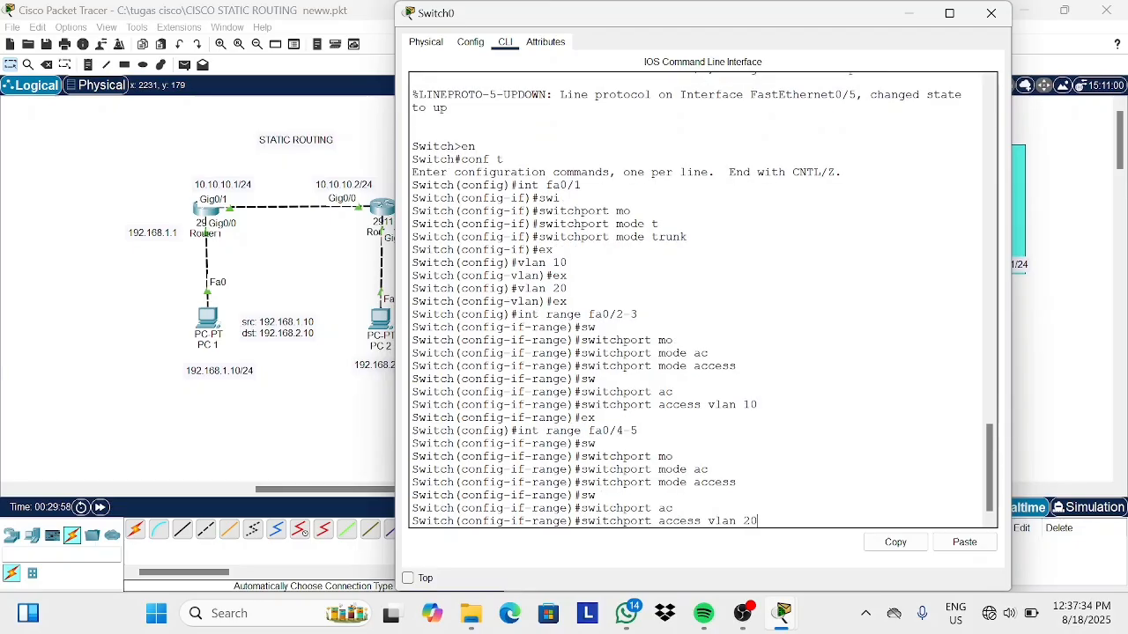
key("Return")
type("ex")
key("Return")
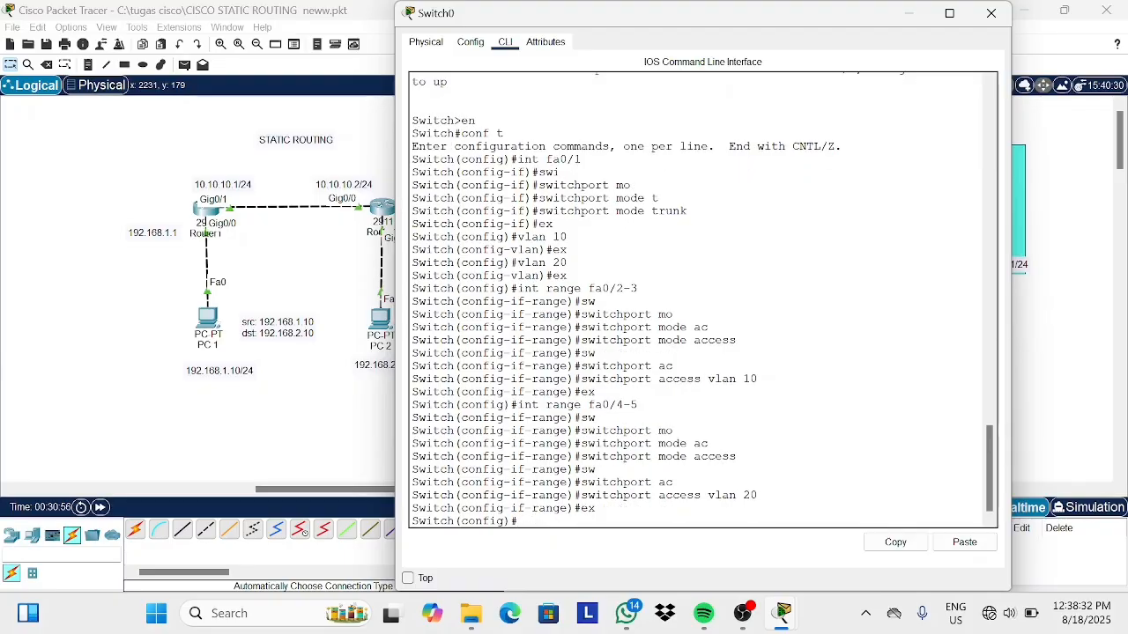
Open Router3's command line and bring up interface GigabitEthernet0/2 with no shutdown.
left_click(910, 14)
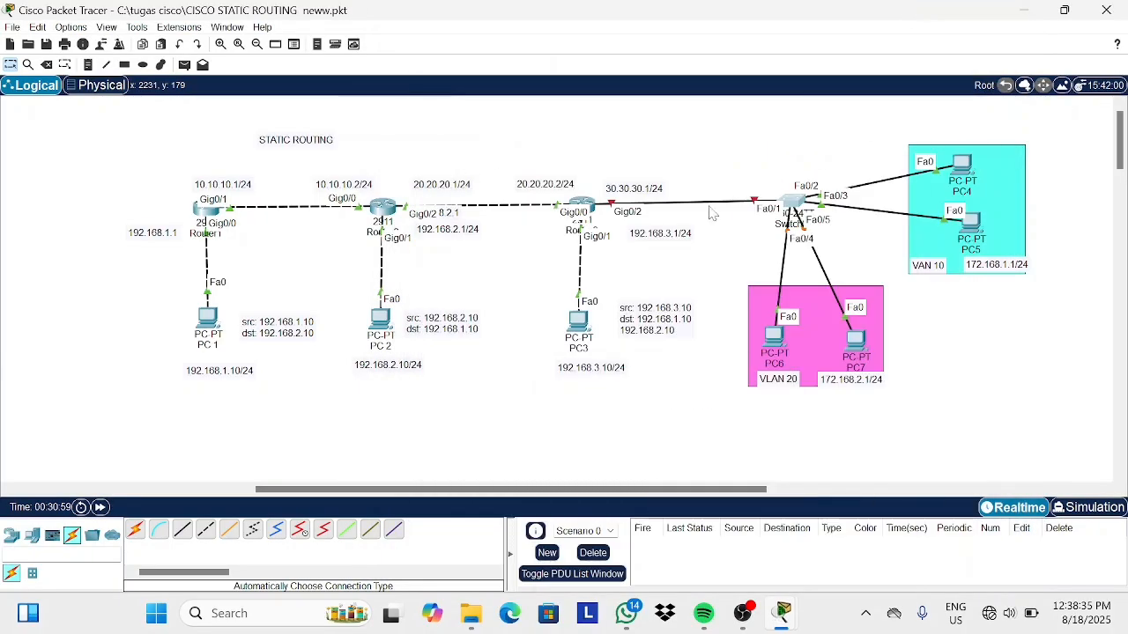
left_click(582, 204)
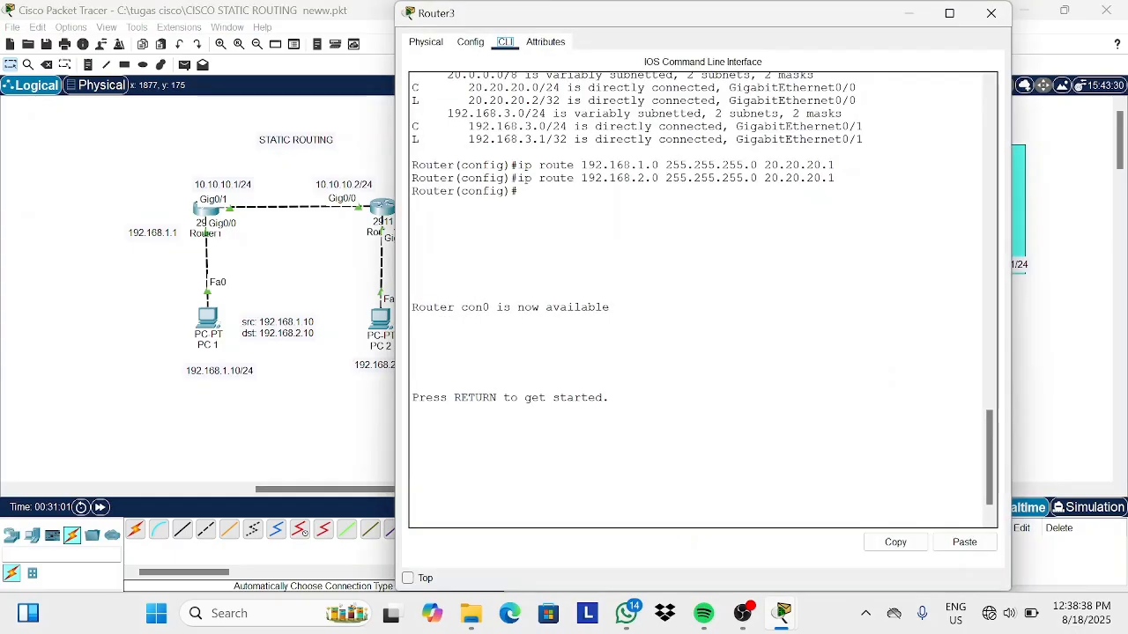
key("Return")
type("en")
key("Return")
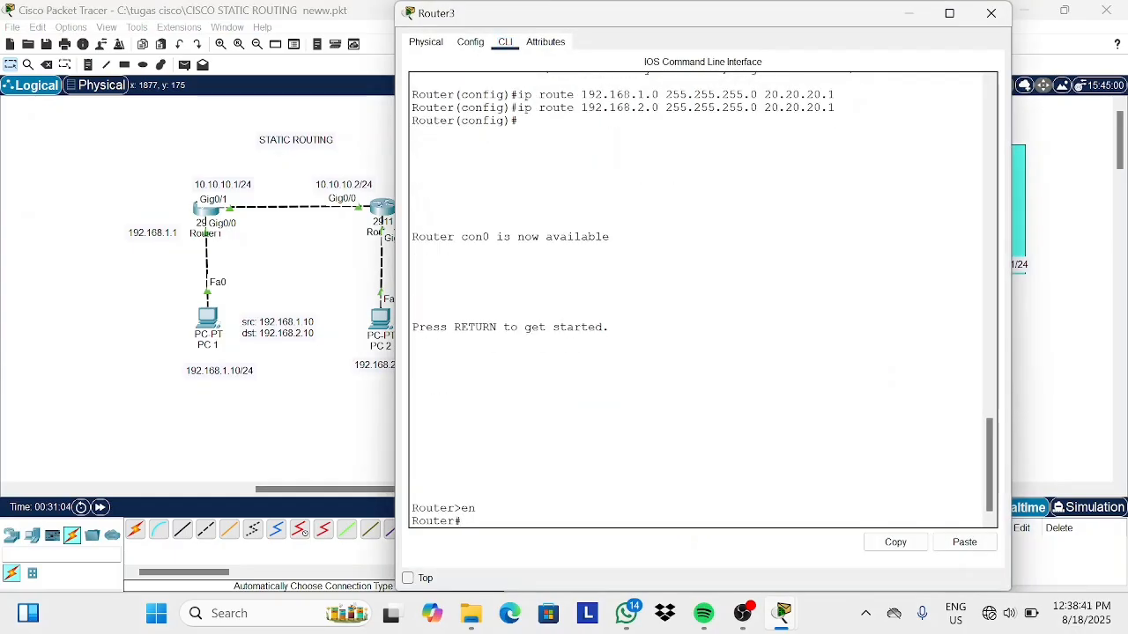
type("conf t")
key("Return")
type("int")
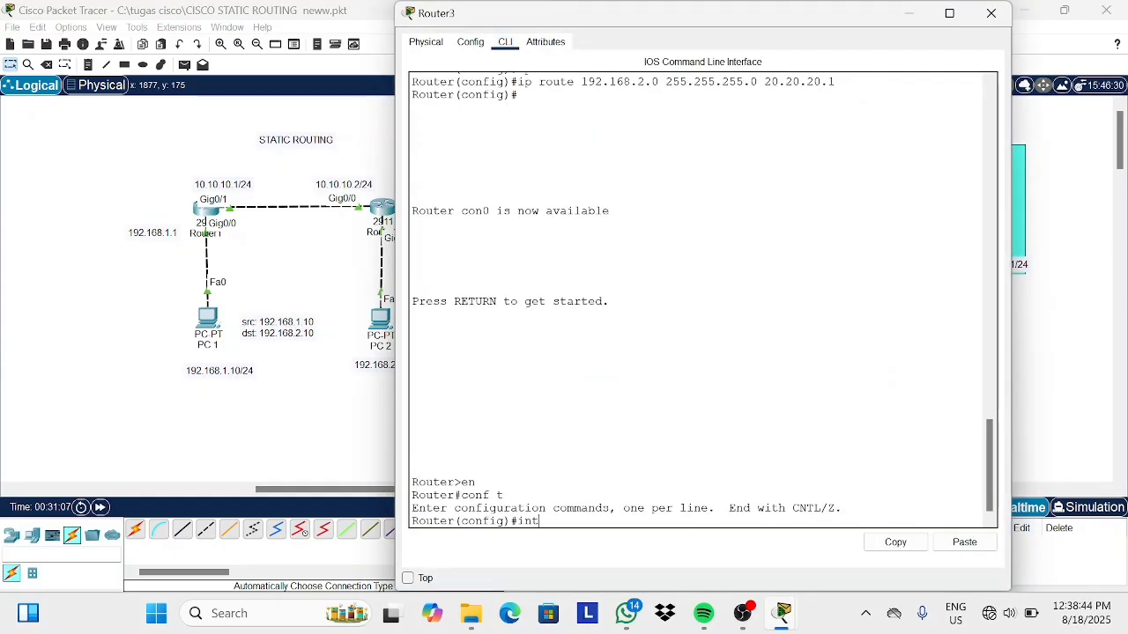
type(" gig0/2")
key("Return")
type("no sh")
key("Return")
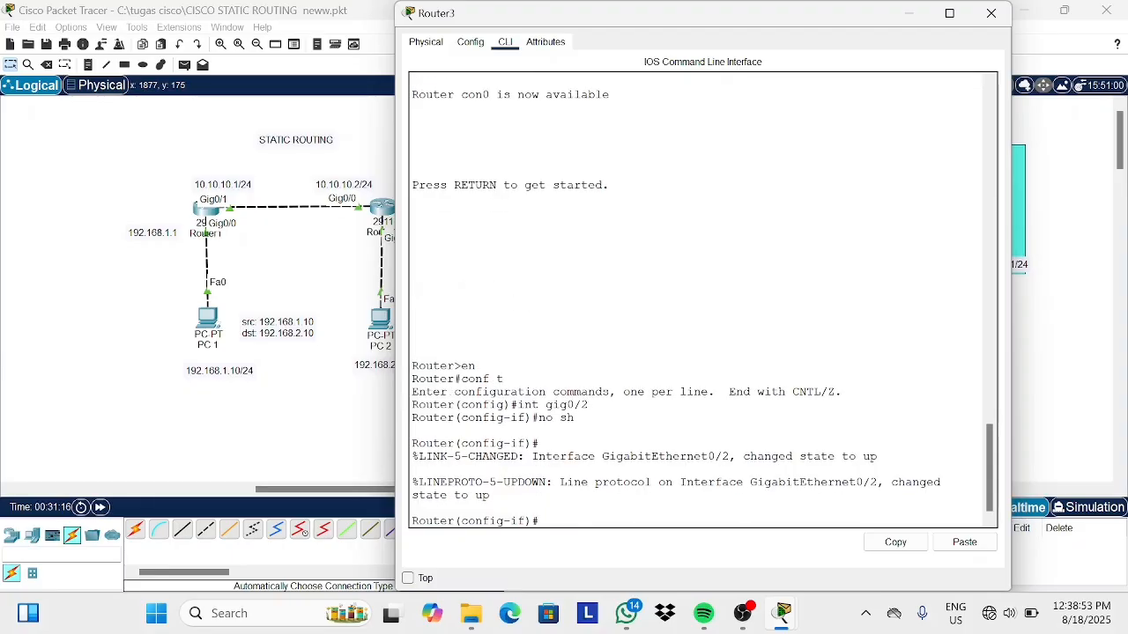
type("ex")
key("Return")
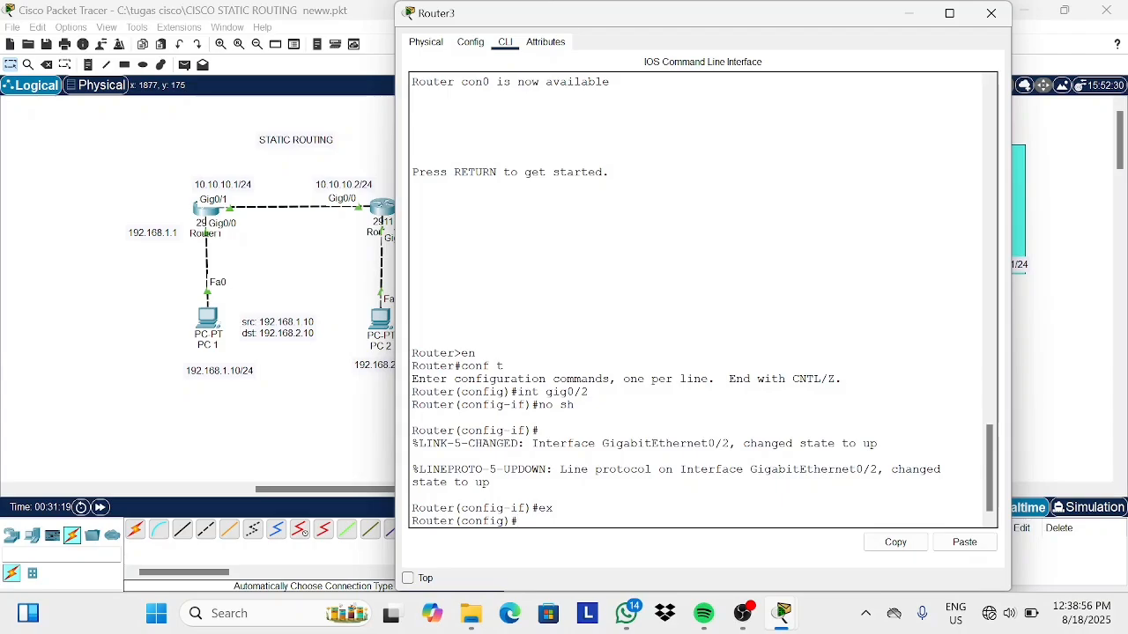
Create subinterface gig0/2.10 with dot1Q encapsulation 10 and IP address 172.168.1.1 255.255.255.0.
type("ip r")
type("i")
type("nt gig")
type("0/2")
type(".")
type("10")
key("Return")
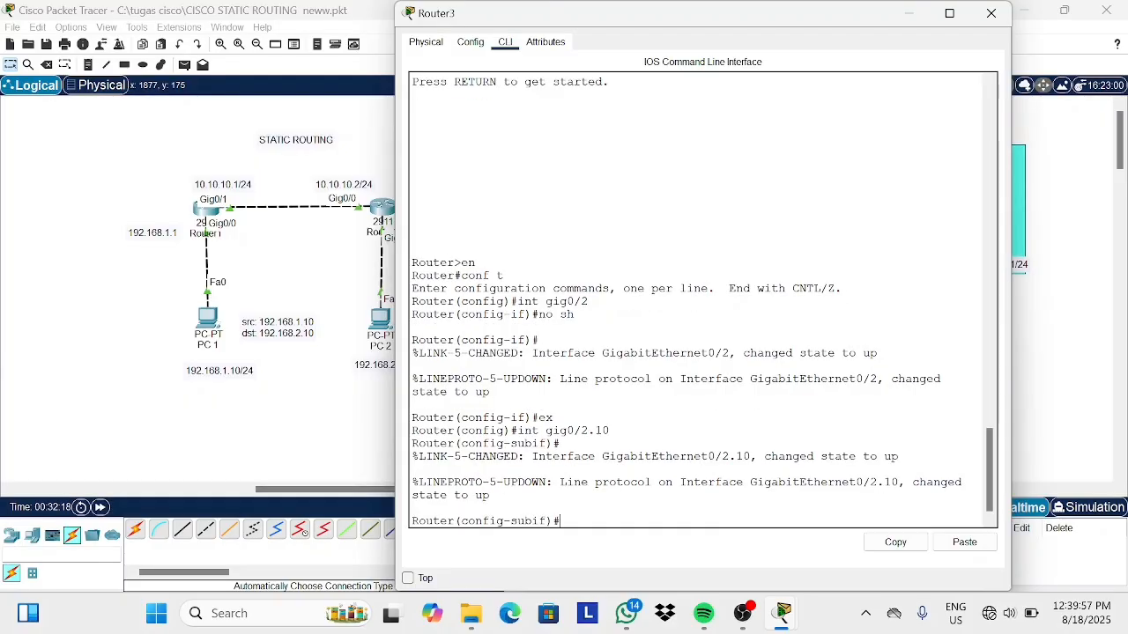
type("en")
key("Tab")
type("do")
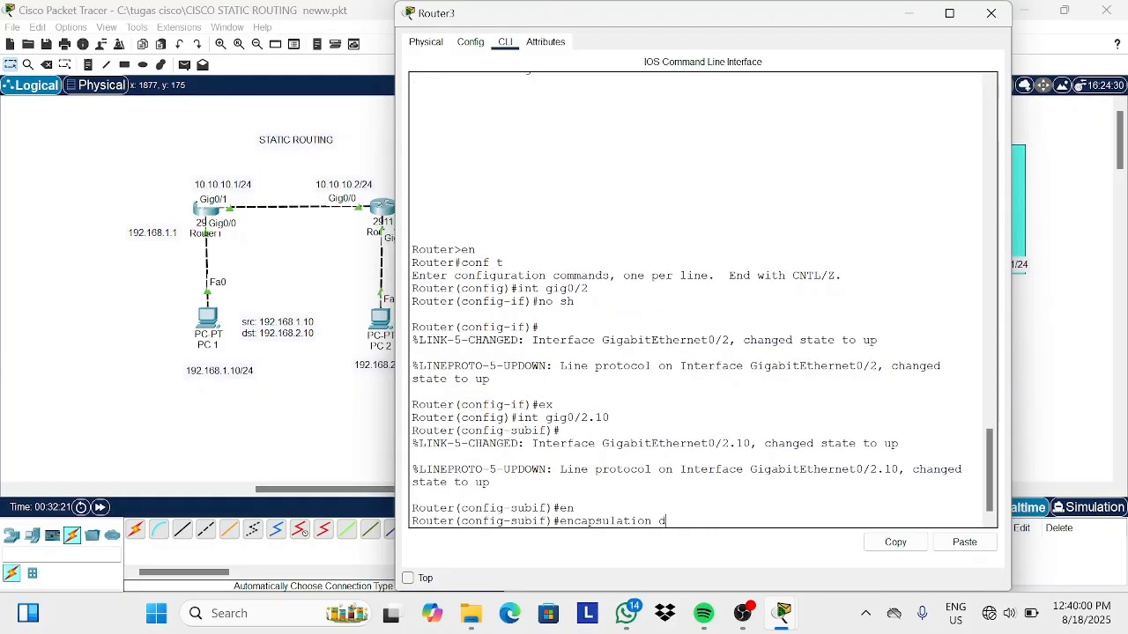
key("Tab")
type("10")
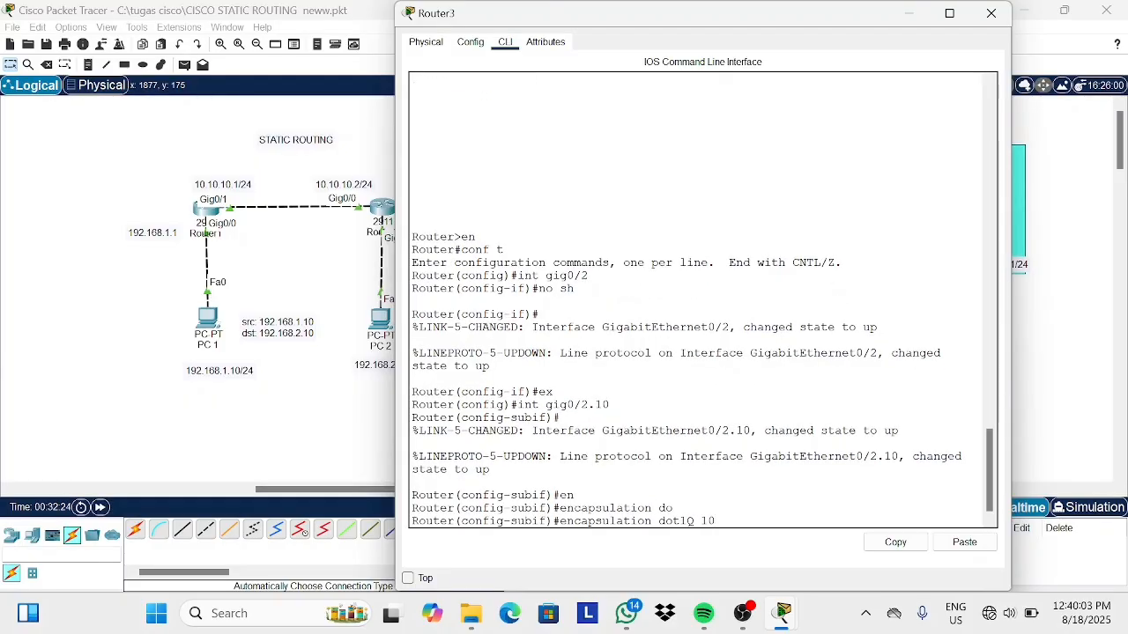
key("Return")
type("ip a")
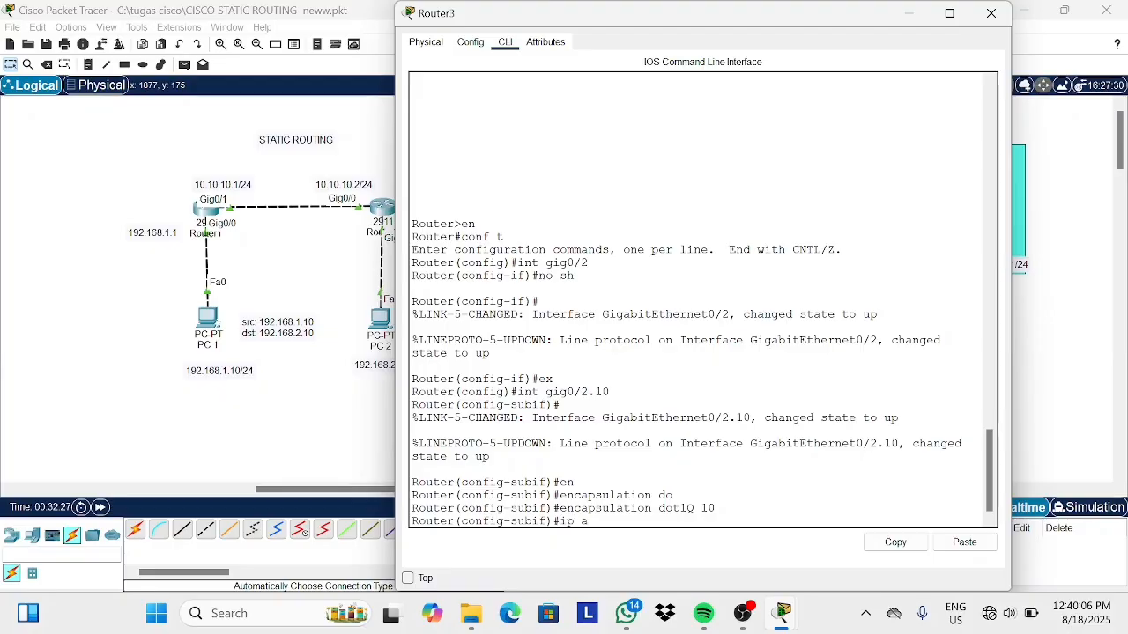
type("ddress 172.168.1.1 255.255.255.0")
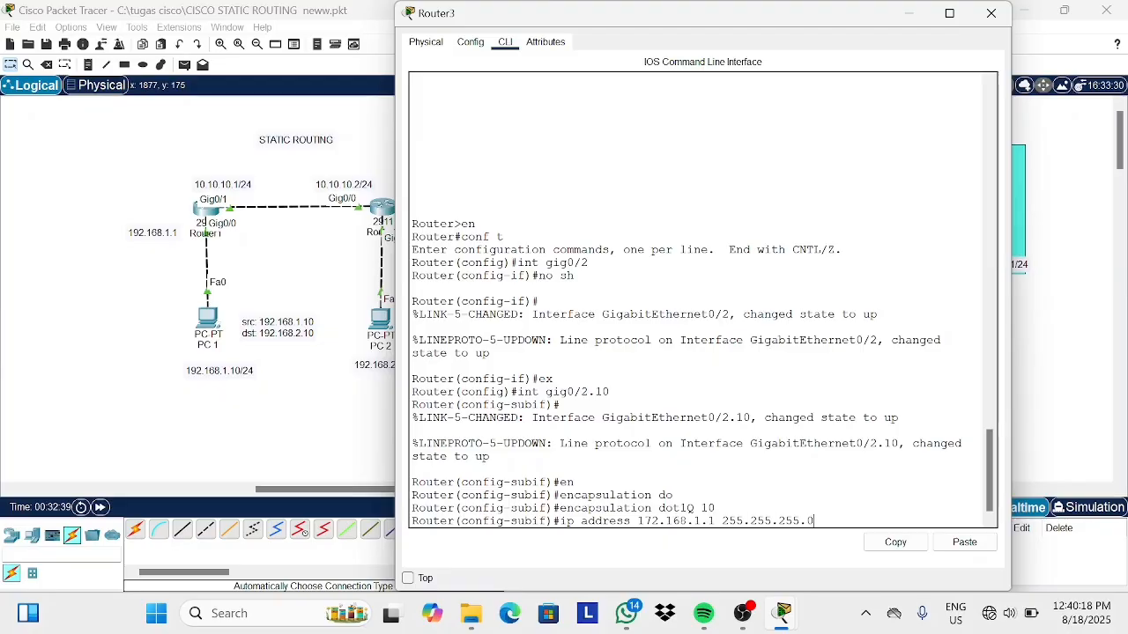
key("Return")
type("ex")
key("Return")
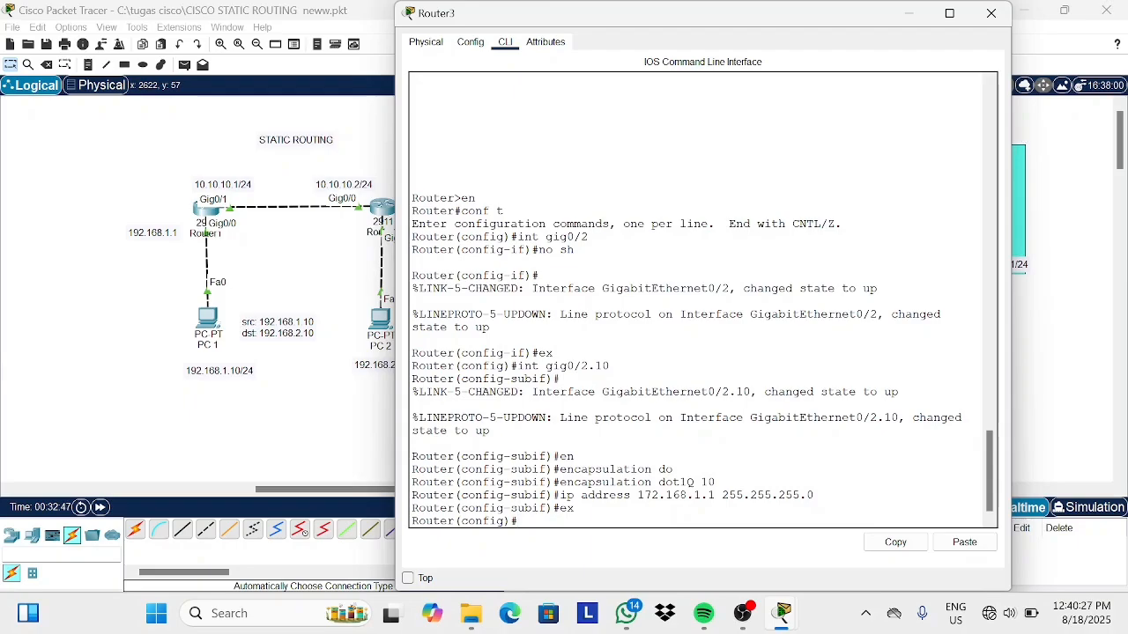
Create subinterface gig0/2.20 with dot1Q encapsulation 20.
type("int gig2")
key("BackSpace")
type("0/2.20")
key("Return")
type("en")
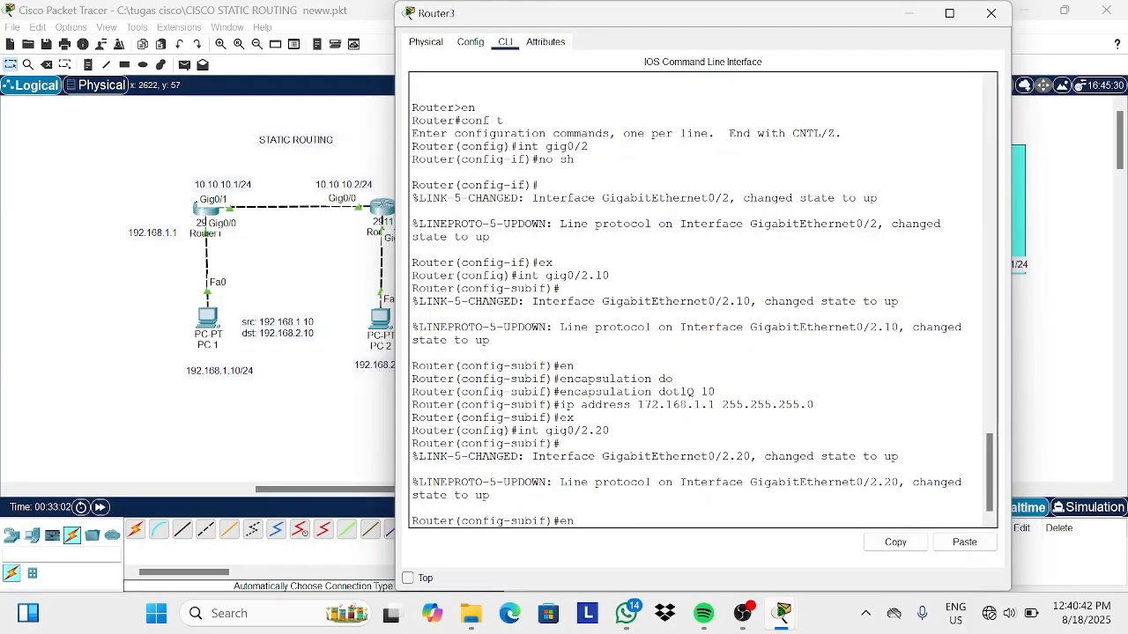
key("Tab")
type("do")
key("Tab")
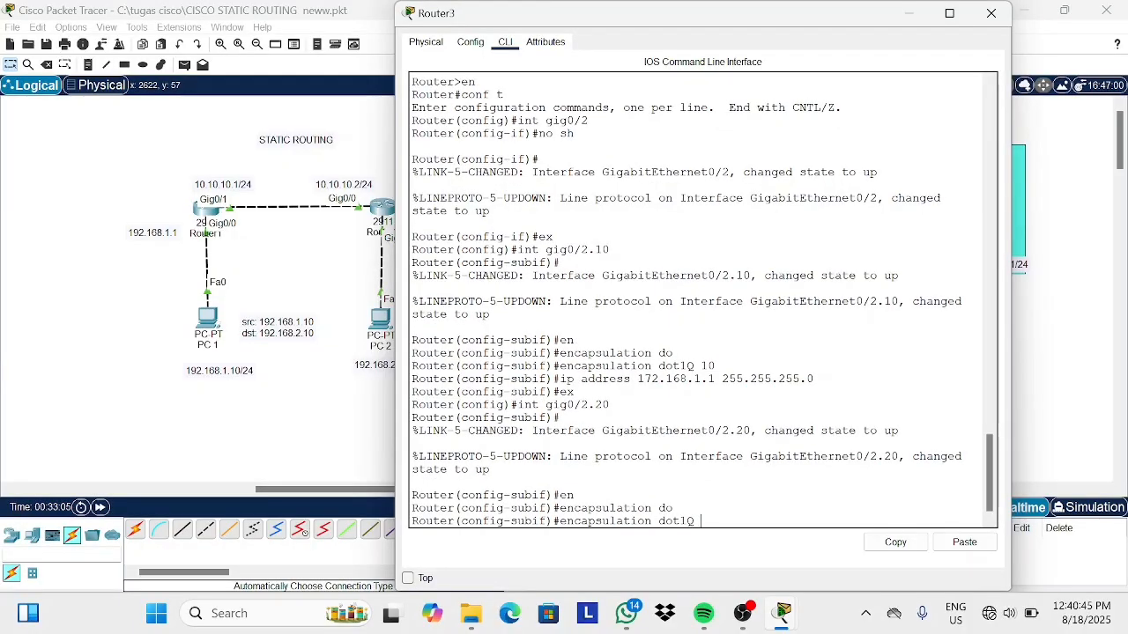
type("20")
key("Return")
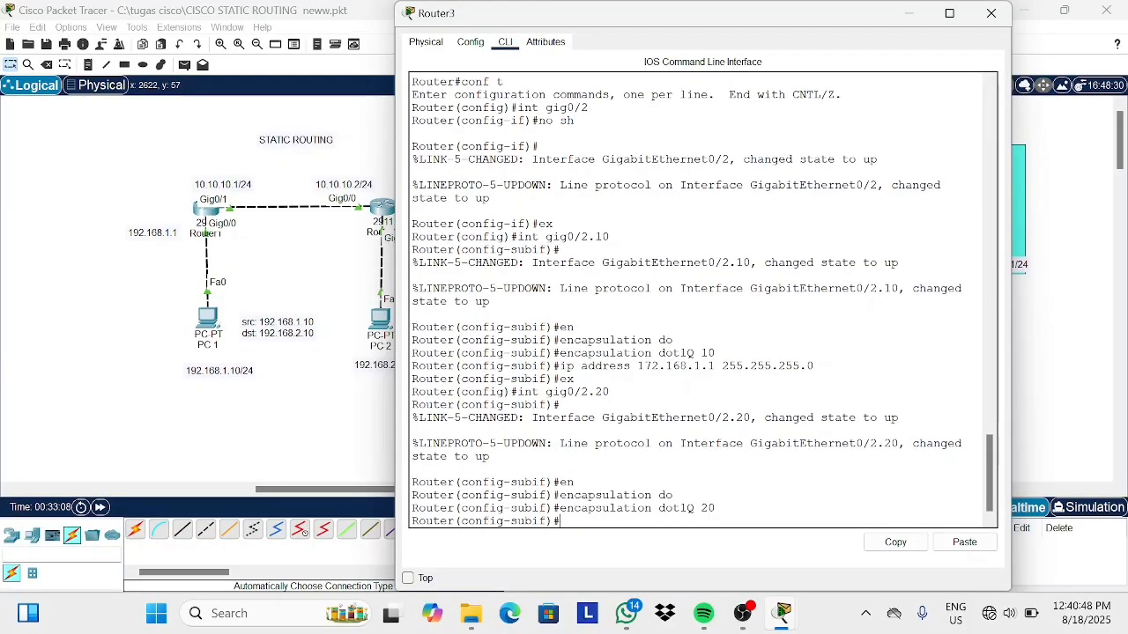
Give subinterface gig0/2.20 the IP address 172.168.2.1 255.255.255.0, exit the subinterface and close Router3.
type("ip address")
key("BackSpace")
key("BackSpace")
key("BackSpace")
key("BackSpace")
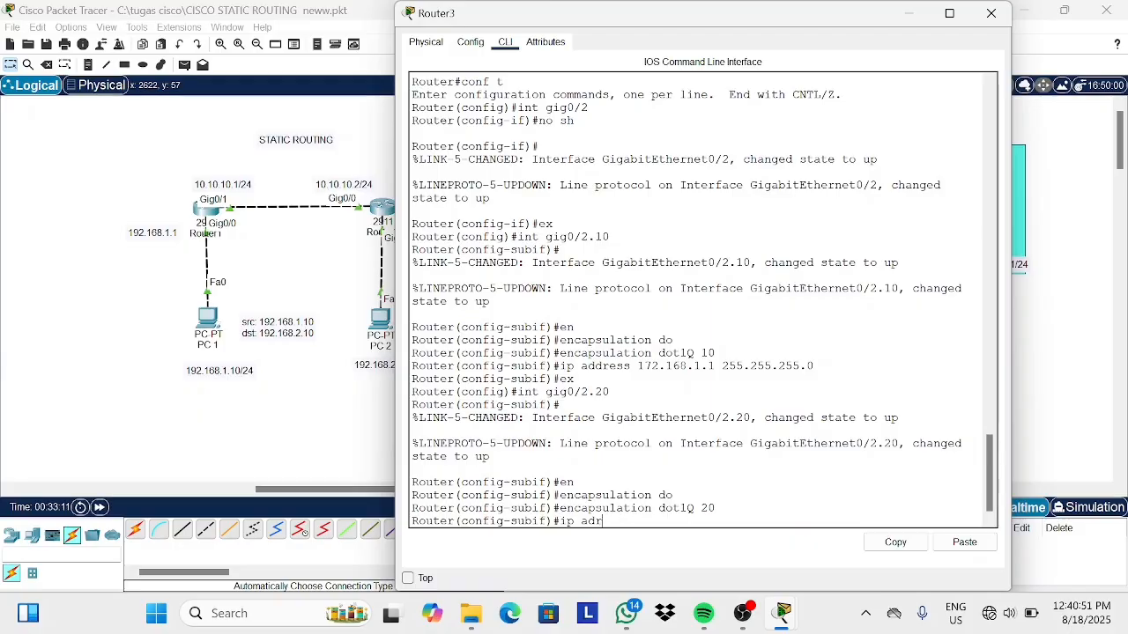
type("dess")
key("BackSpace")
key("BackSpace")
key("BackSpace")
type("ress 172.168")
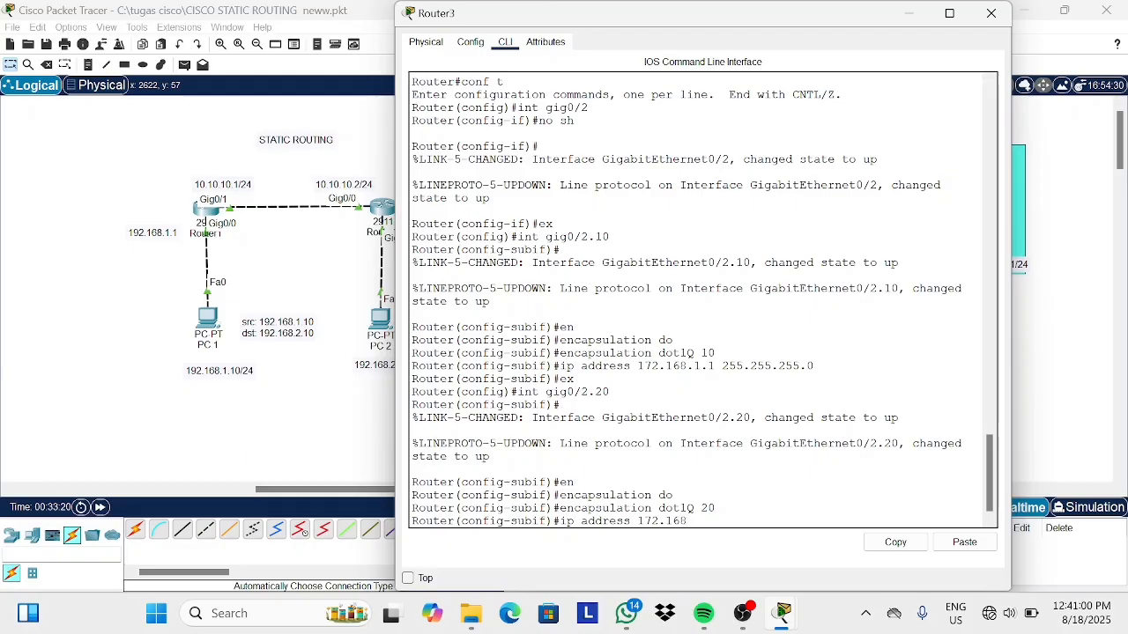
type(".2.1 255.255.255.0")
key("Return")
type("ex")
key("Return")
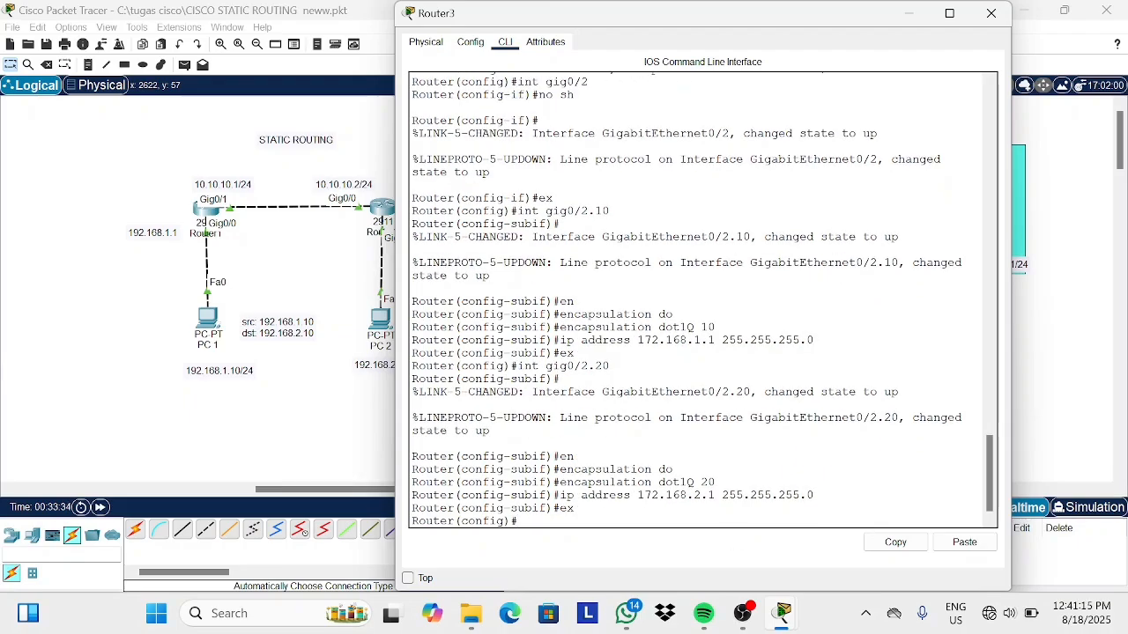
left_click(991, 13)
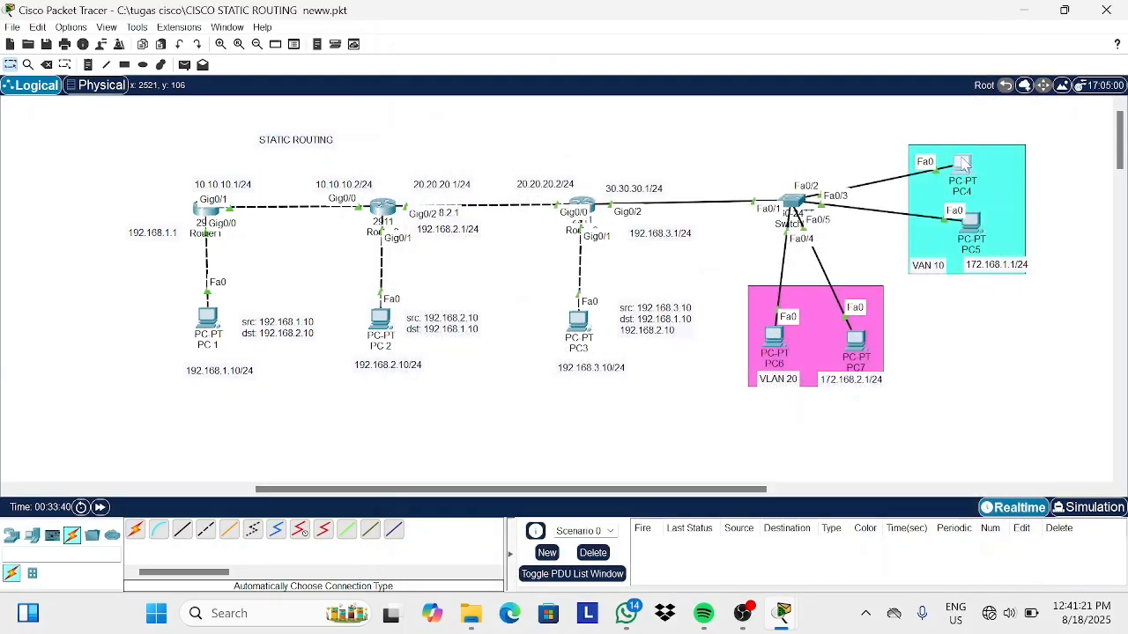
Configure PC4 with static IP 172.168.1.2, subnet mask 255.255.255.0 and default gateway 172.168.1.1.
left_click(961, 164)
left_click(529, 49)
left_click(473, 91)
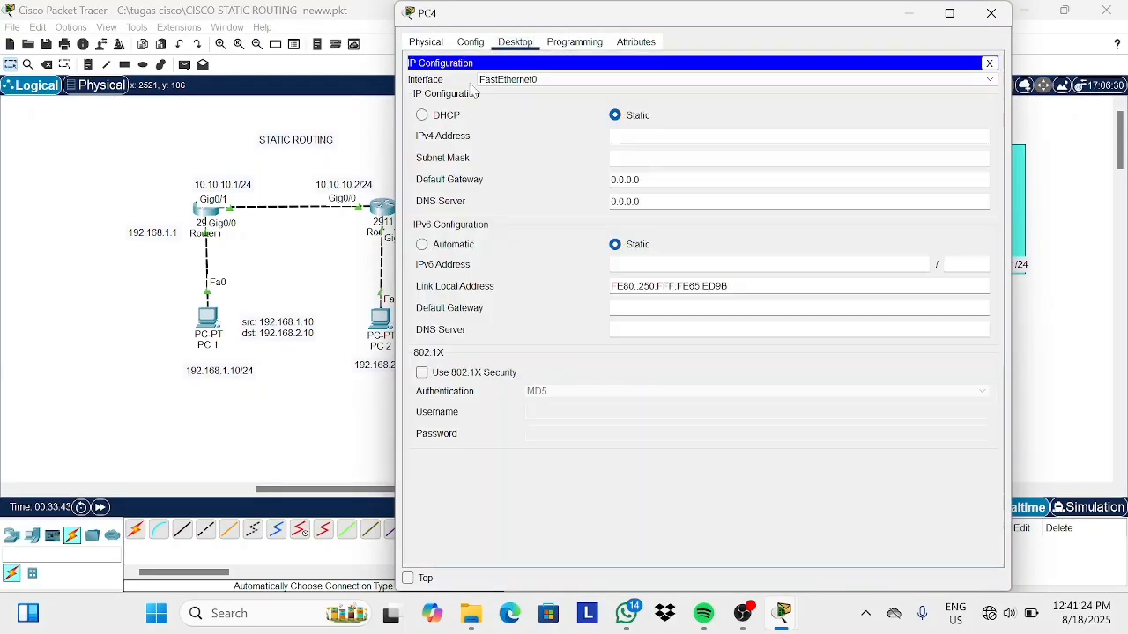
type("192.16")
key("BackSpace")
key("BackSpace")
key("BackSpace")
key("BackSpace")
key("BackSpace")
type("72.1")
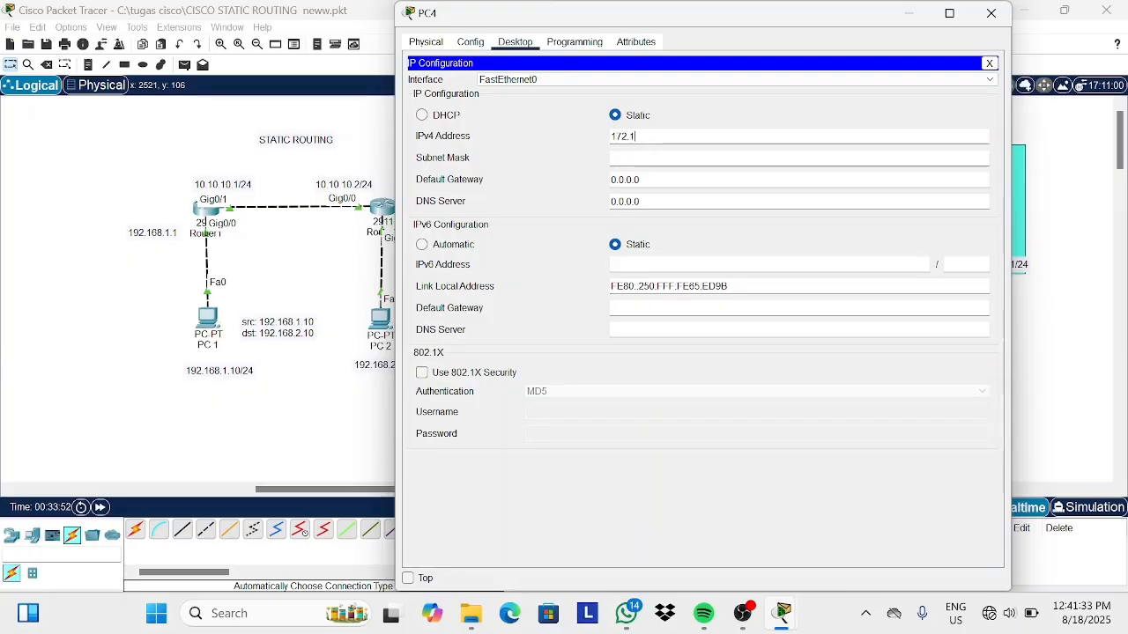
type("68.1.2")
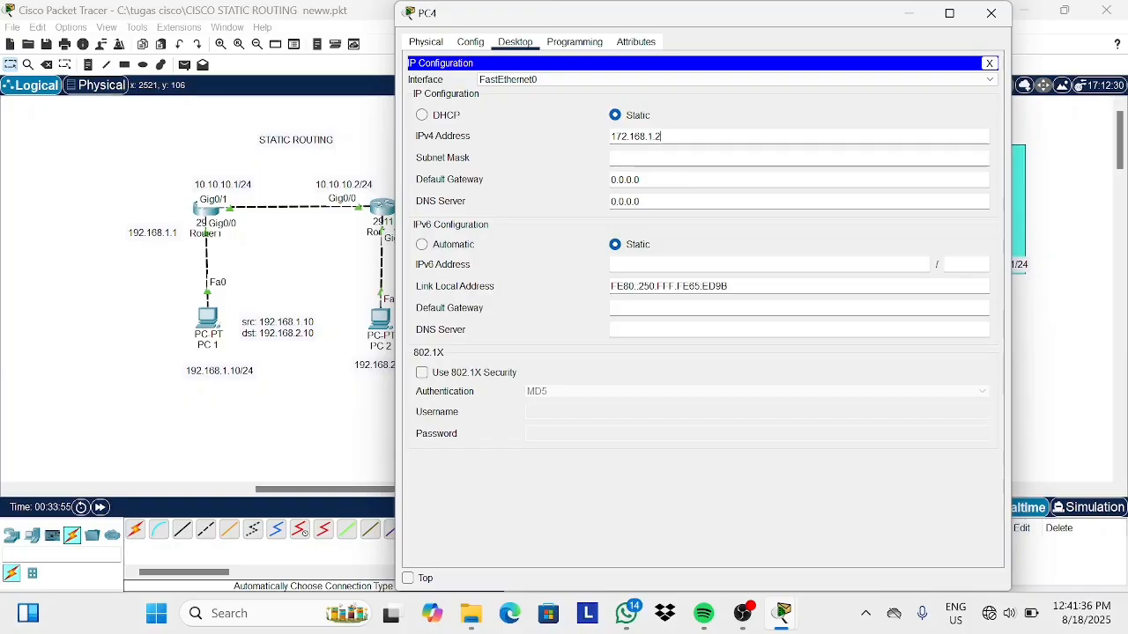
key("Tab")
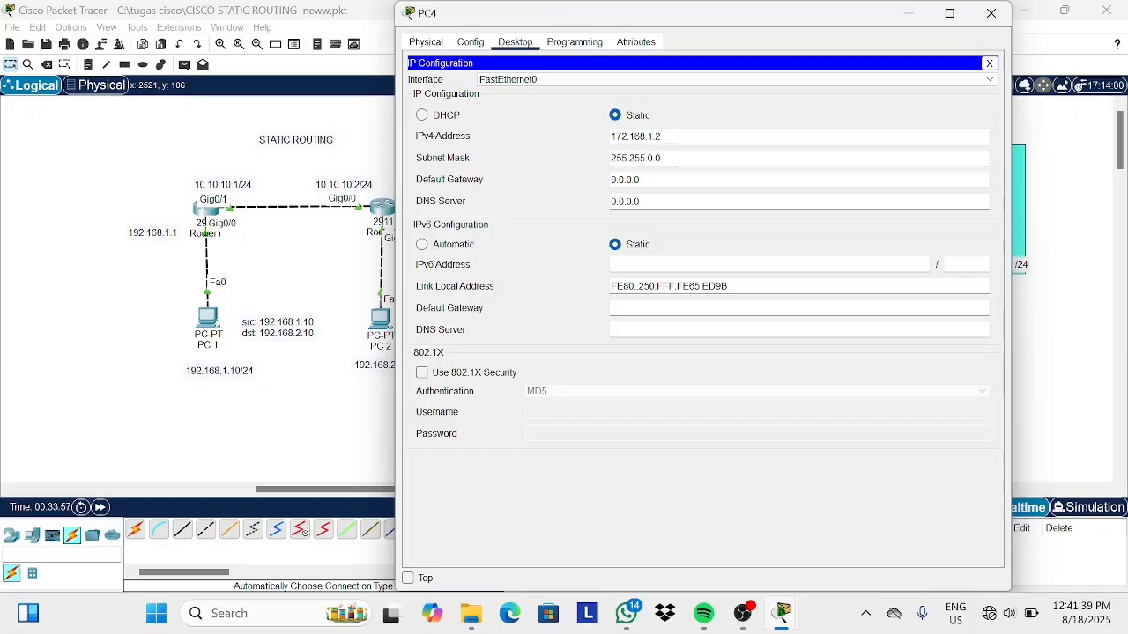
key("BackSpace")
key("BackSpace")
key("BackSpace")
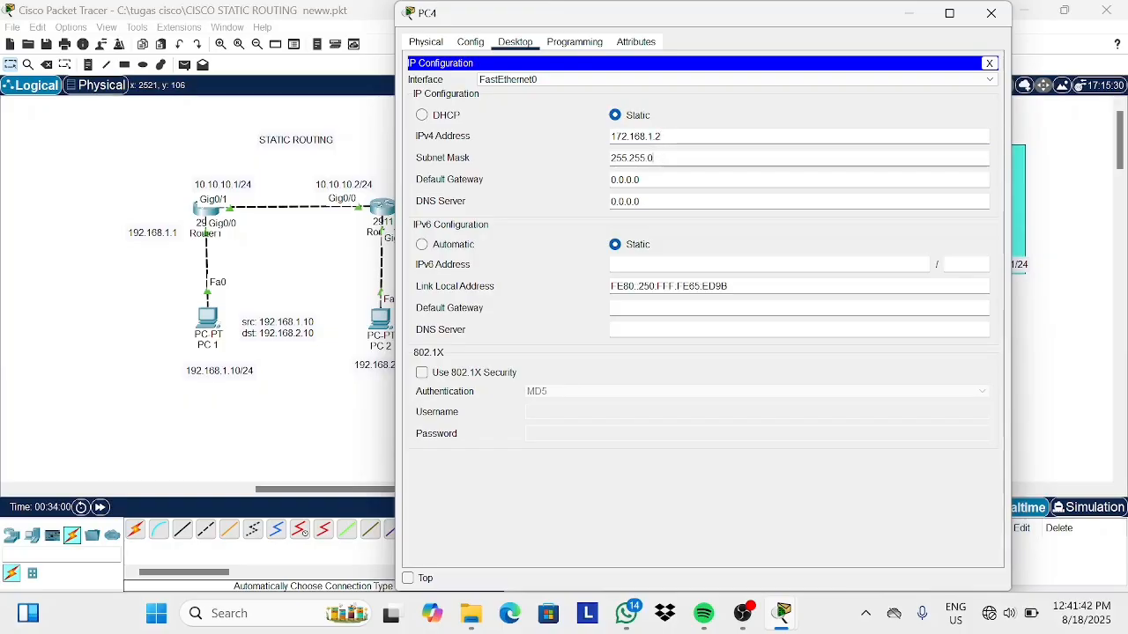
type("255.0")
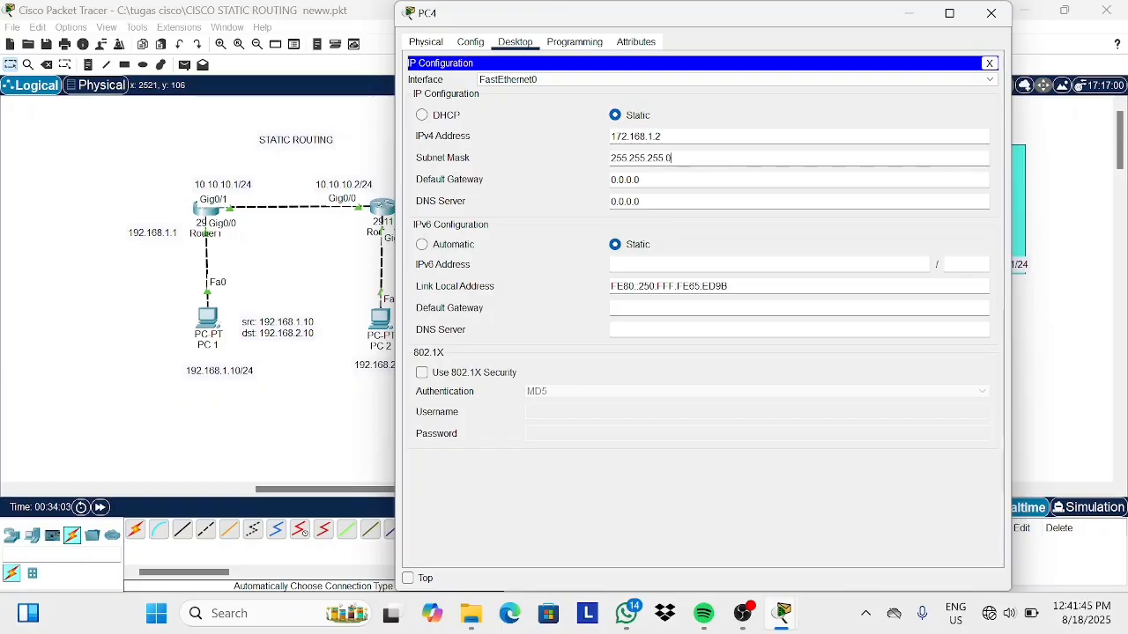
key("Tab")
key("BackSpace")
key("BackSpace")
key("BackSpace")
key("BackSpace")
key("BackSpace")
key("BackSpace")
key("BackSpace")
type("172.168.1.1")
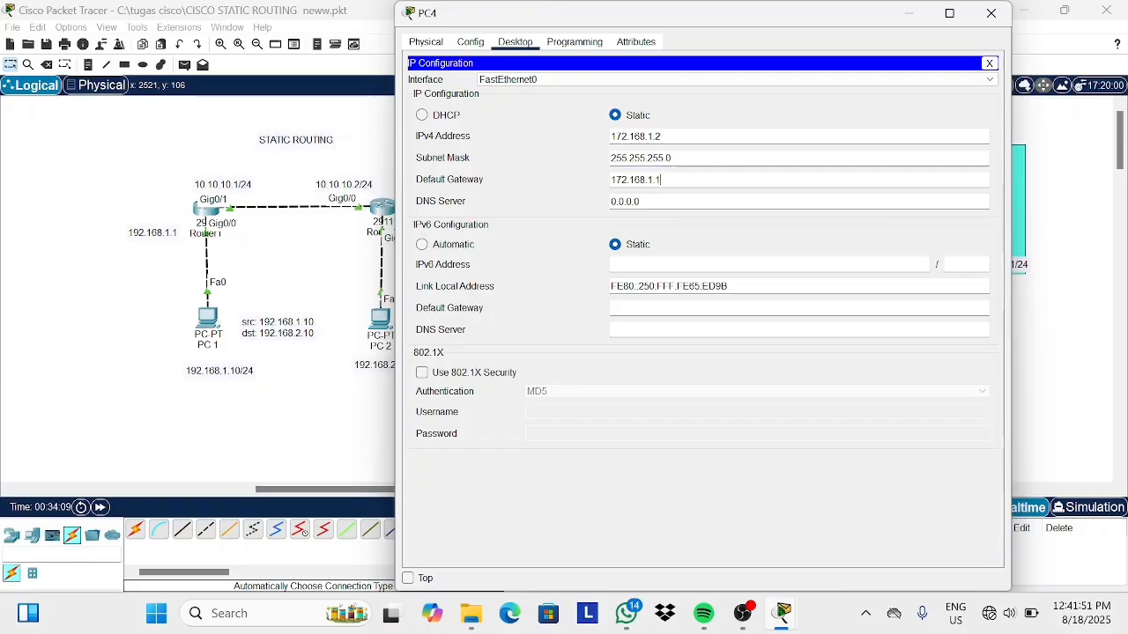
left_click(991, 13)
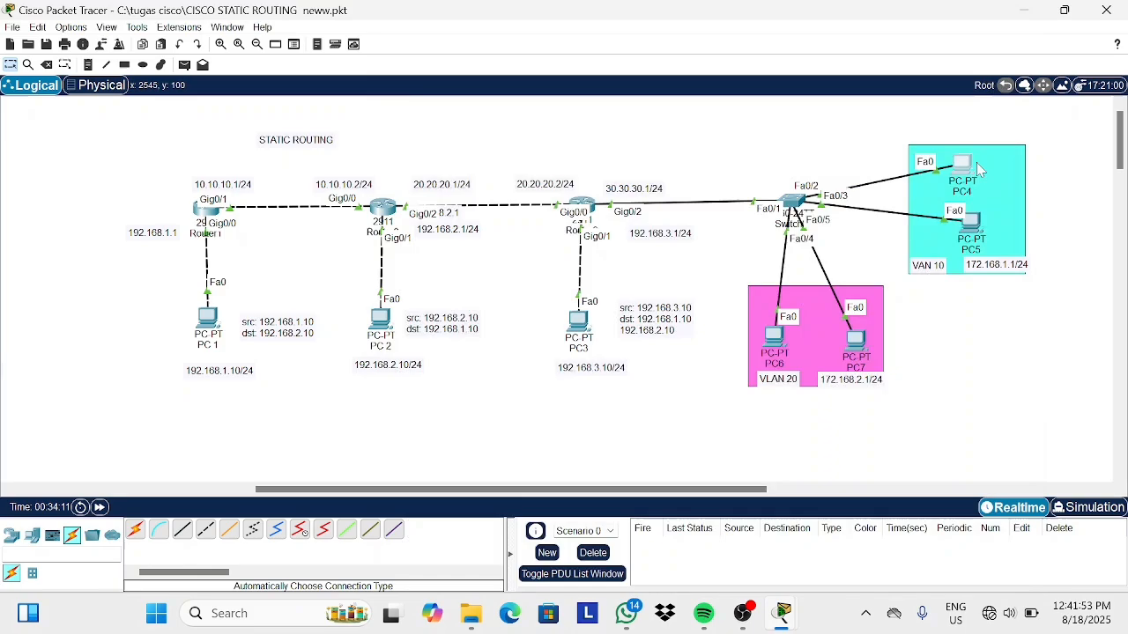
Configure PC5 with static IP 172.168.1.3, subnet mask 255.255.255.0 and default gateway 172.168.1.1.
left_click(969, 222)
left_click(516, 42)
left_click(465, 88)
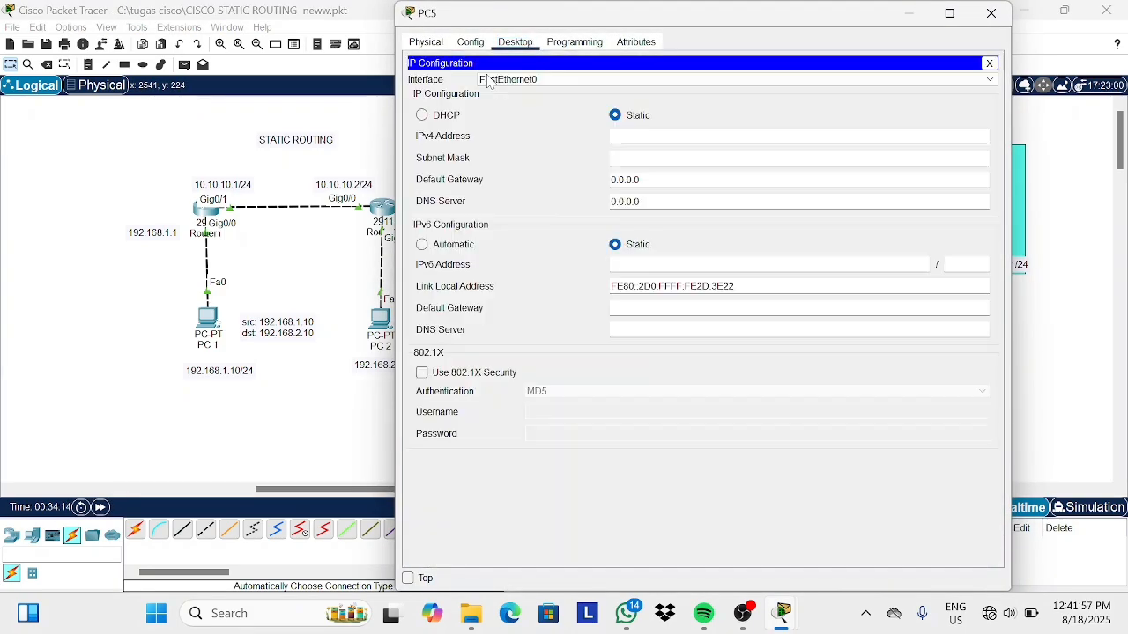
left_click(664, 136)
type("172.168.1.3")
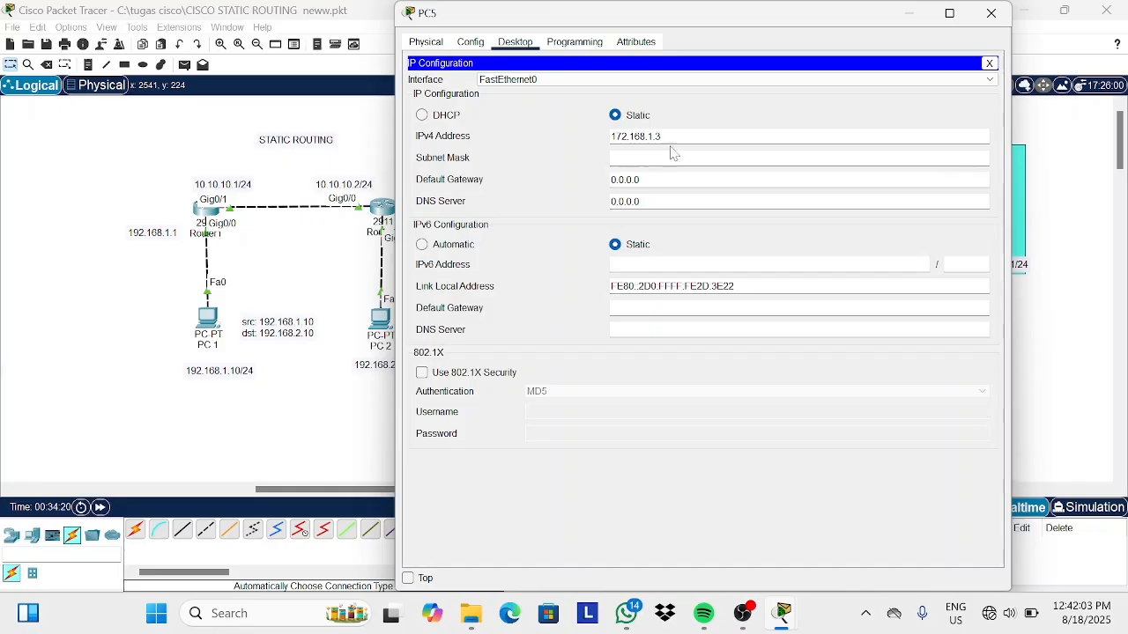
key("Tab")
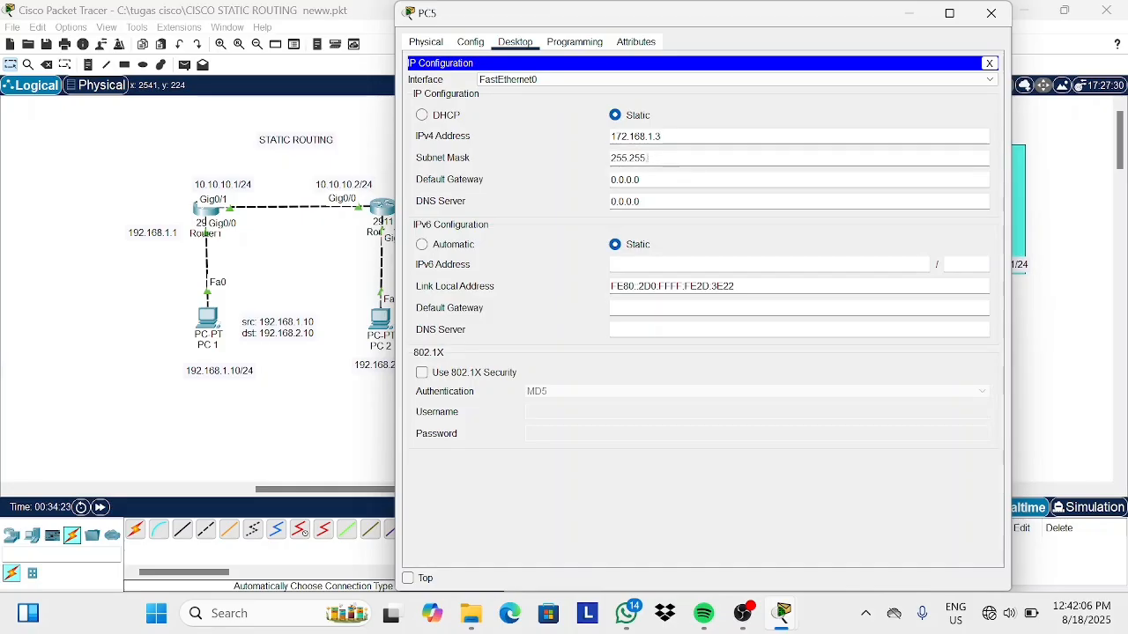
type(".255.0")
left_click(625, 180)
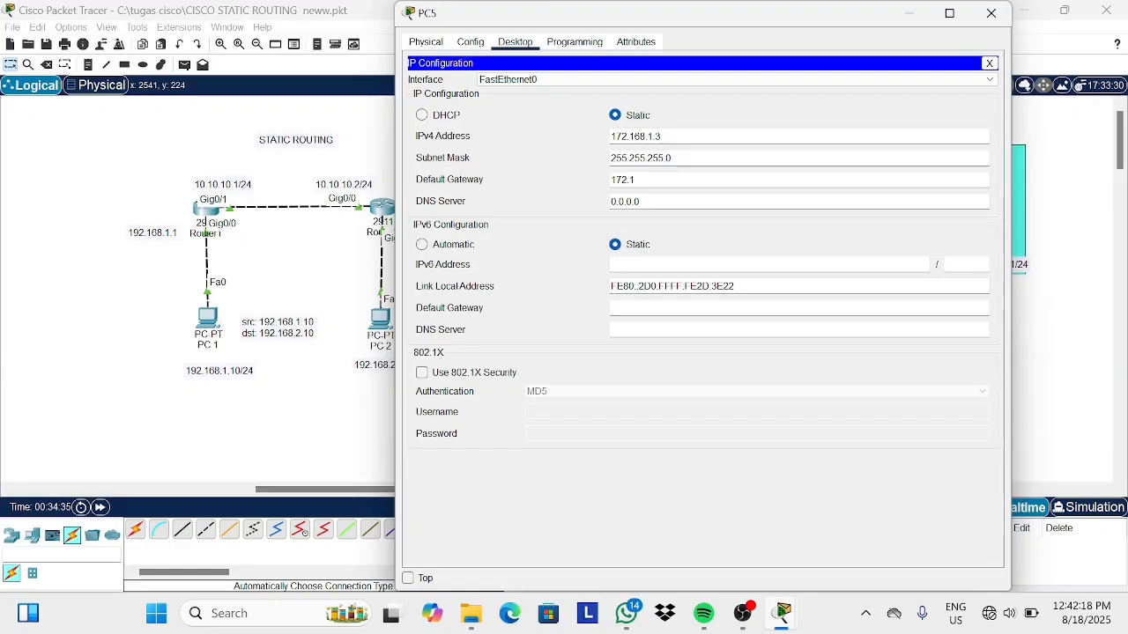
type("172.168.1.1")
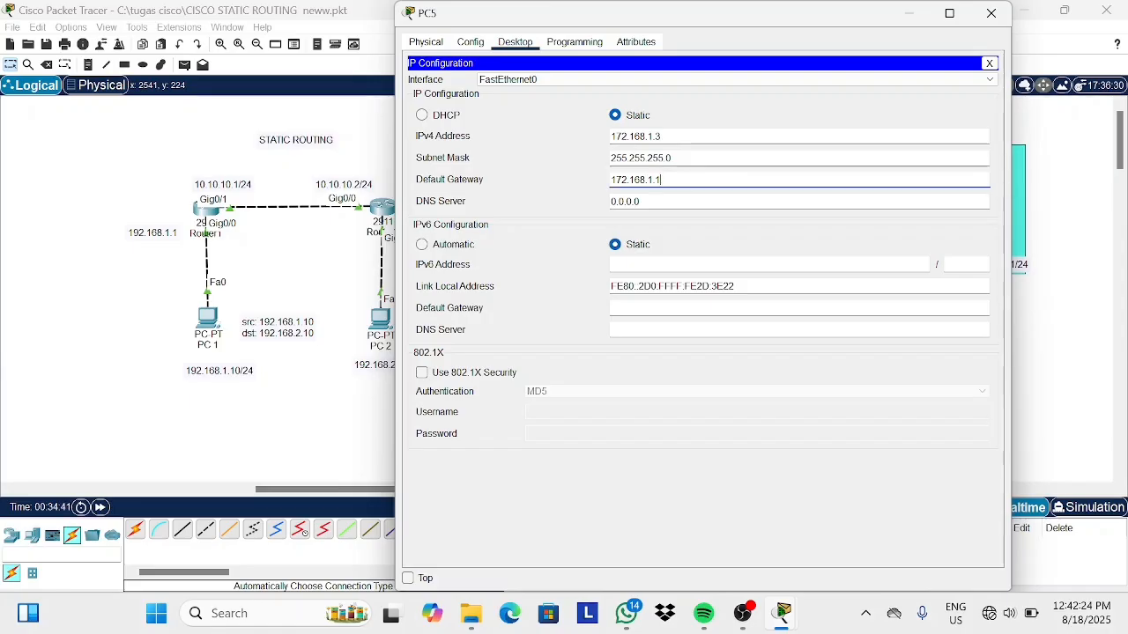
key("shift+Tab")
key("ctrl+c")
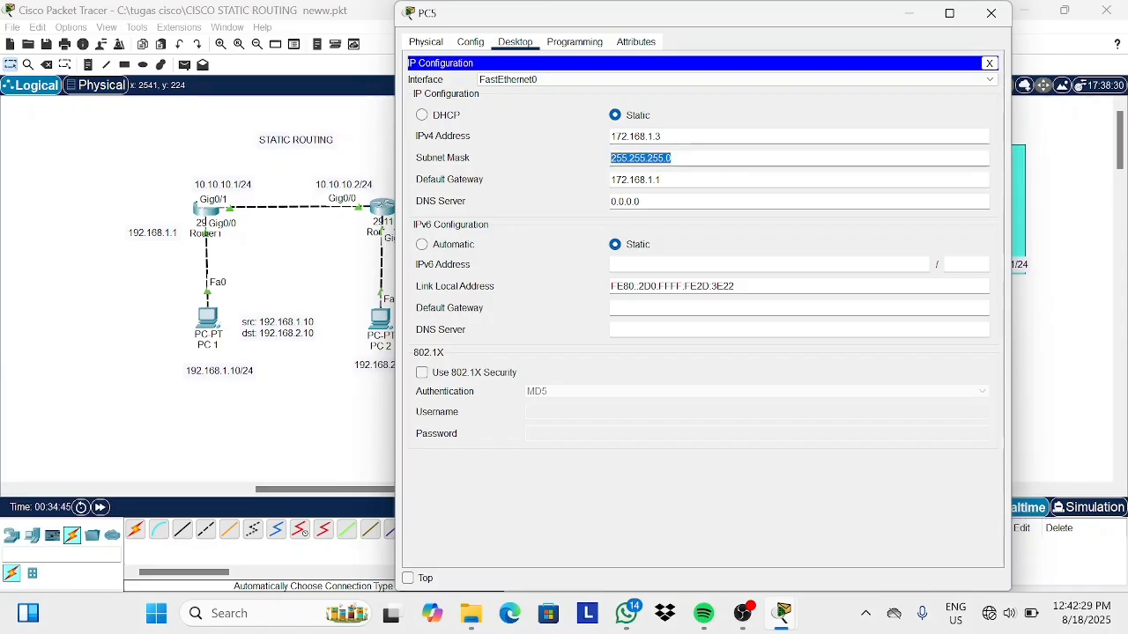
left_click(991, 13)
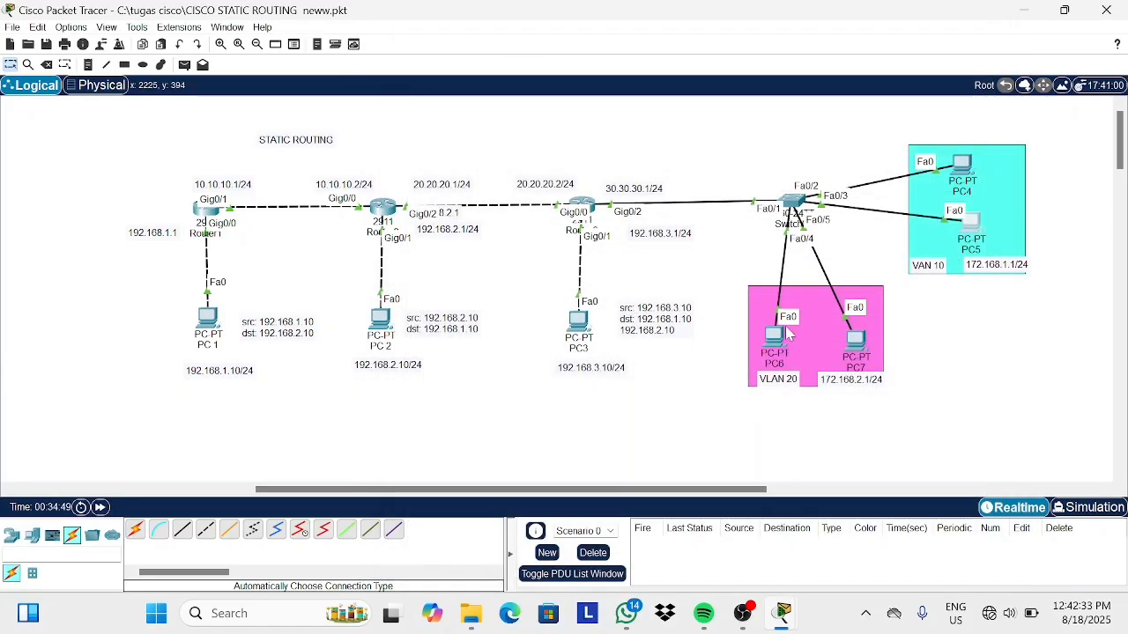
Configure PC6 with static IP 172.168.2.2, subnet mask 255.255.255.0 and default gateway 172.168.2.1.
mouse_move(776, 335)
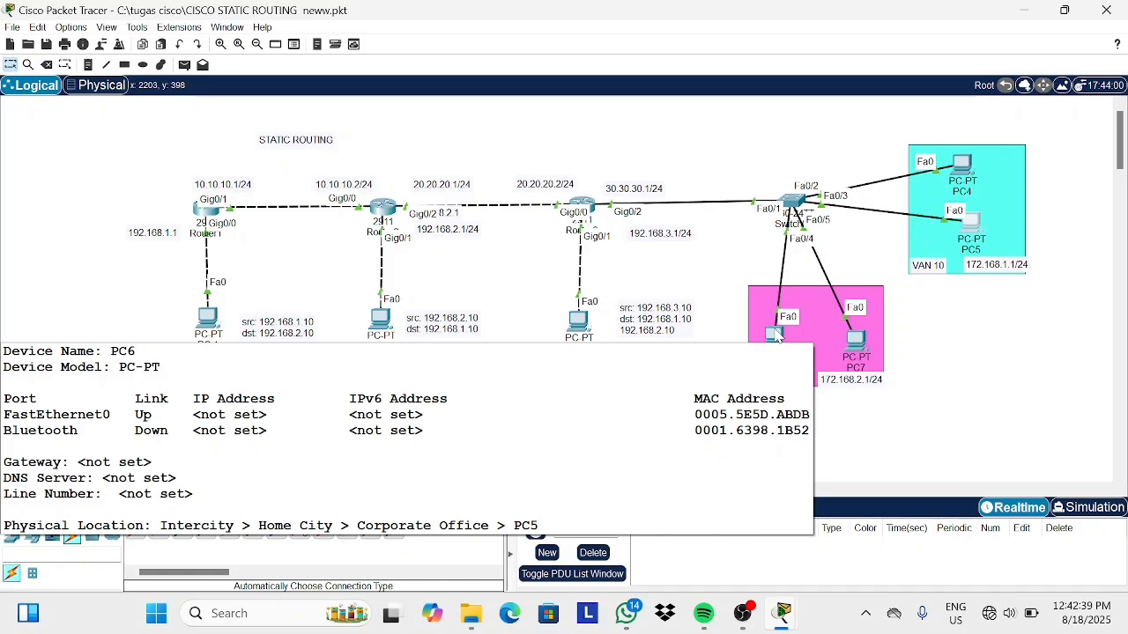
left_click(775, 335)
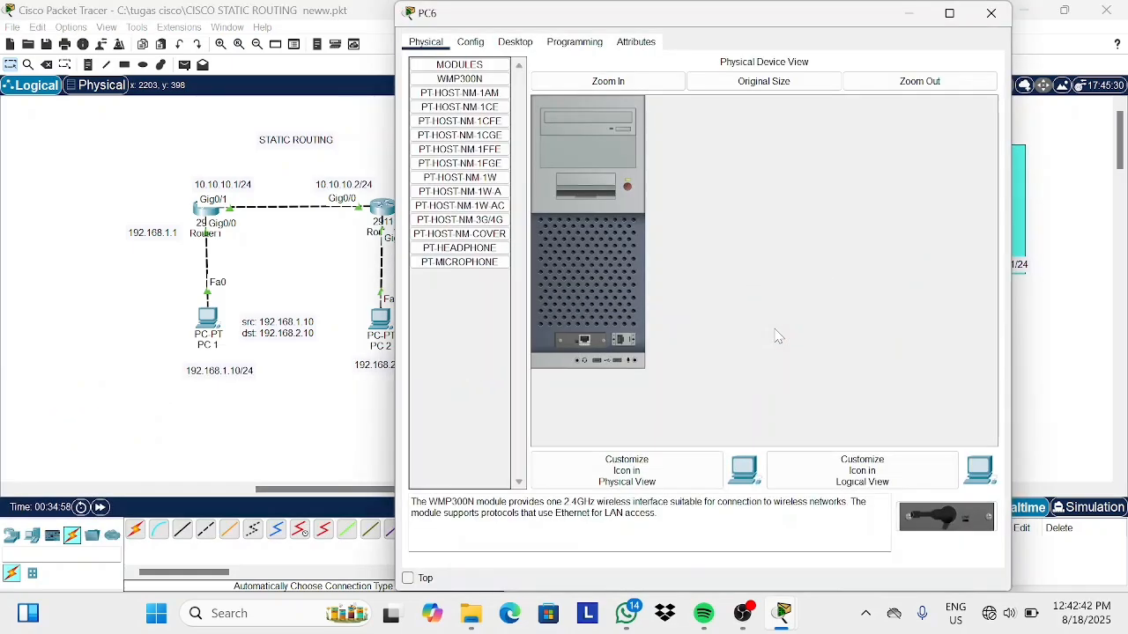
left_click(515, 43)
left_click(463, 98)
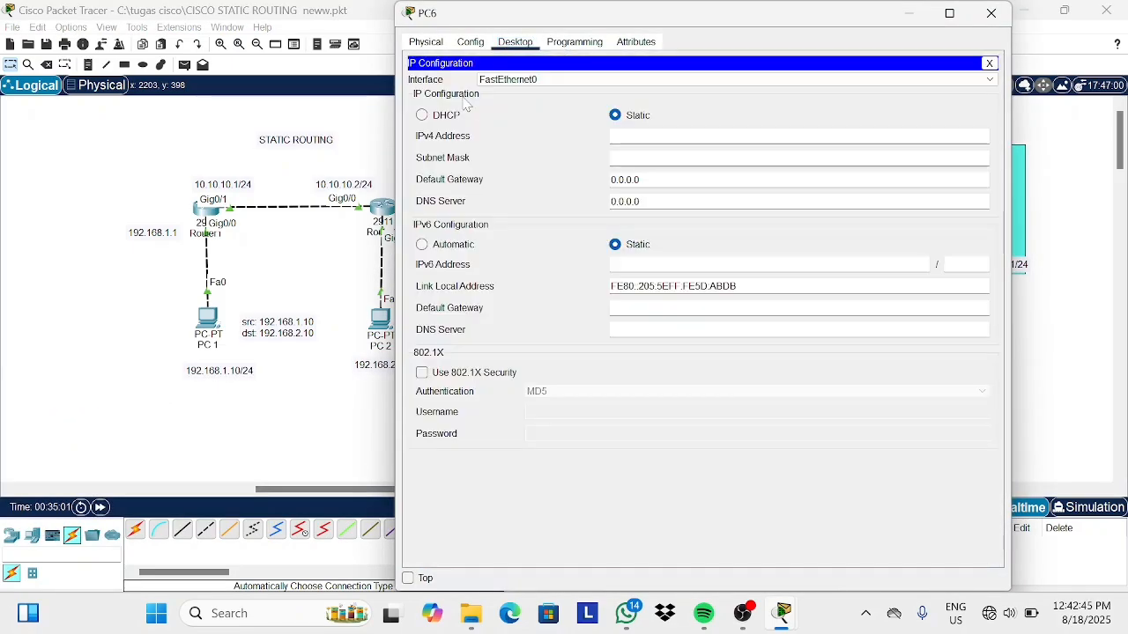
left_click(611, 136)
type("172")
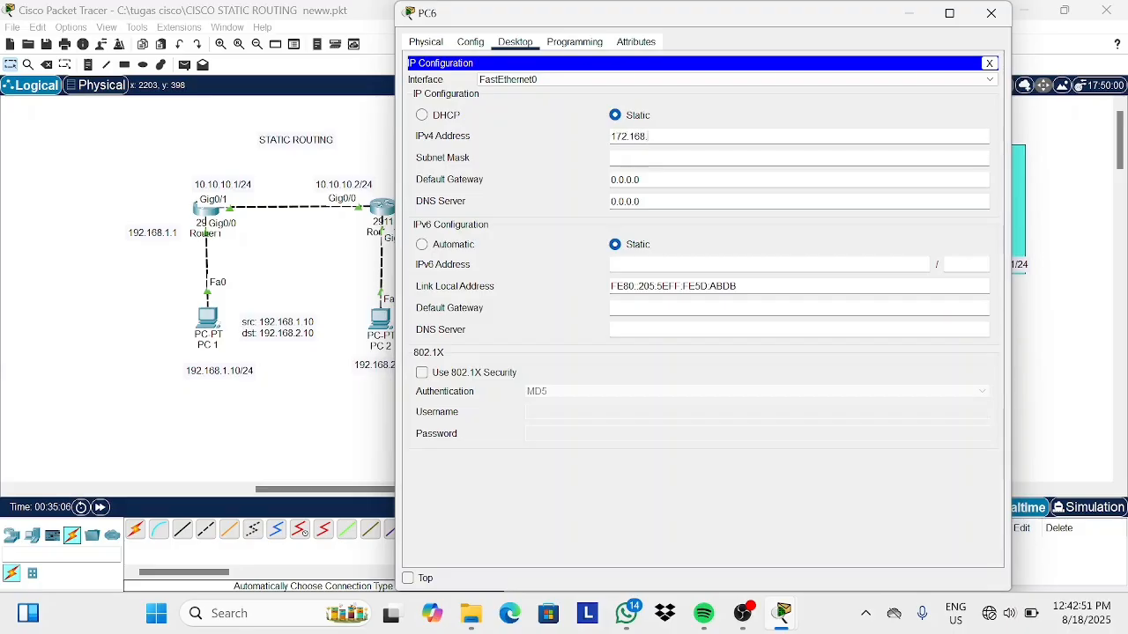
type(".168.")
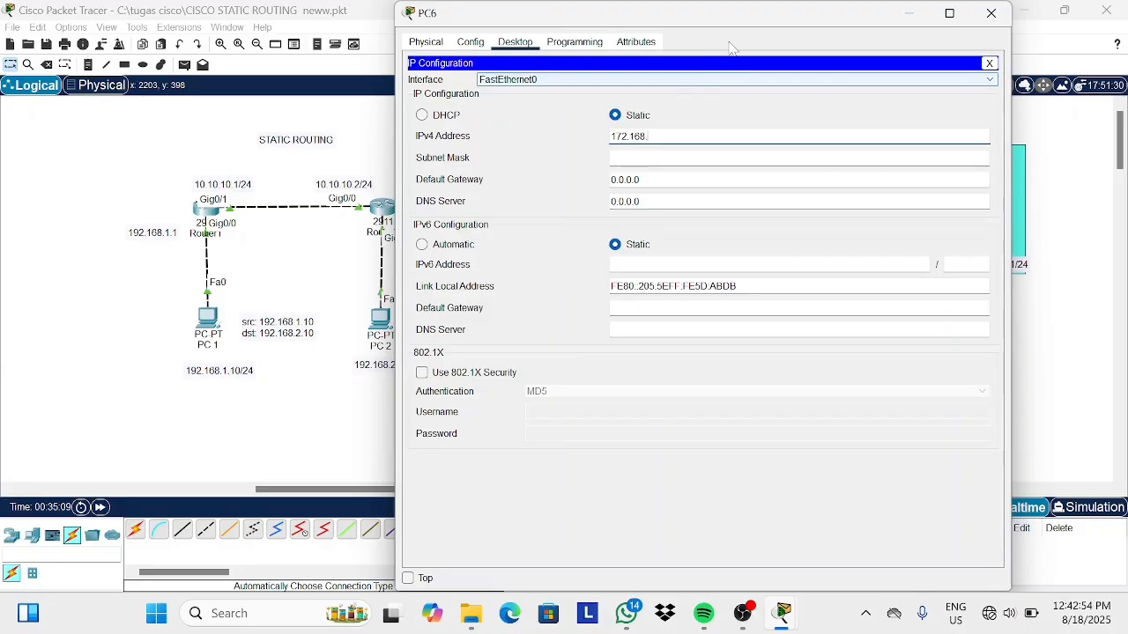
type("2.2")
key("Tab")
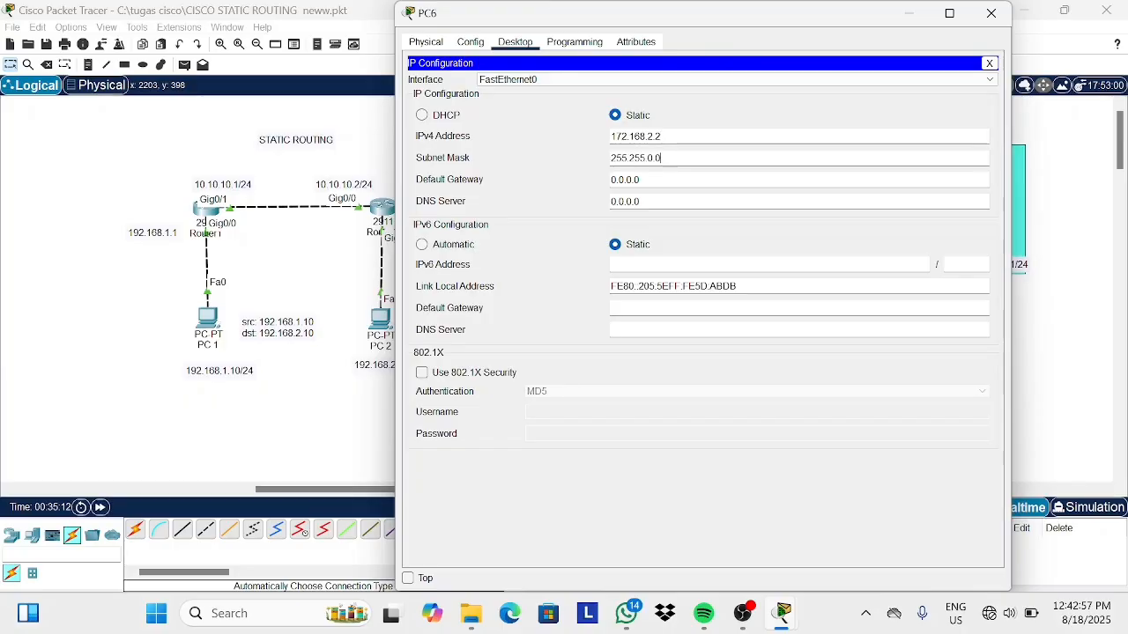
key("ctrl+a")
type("255.255.255.0")
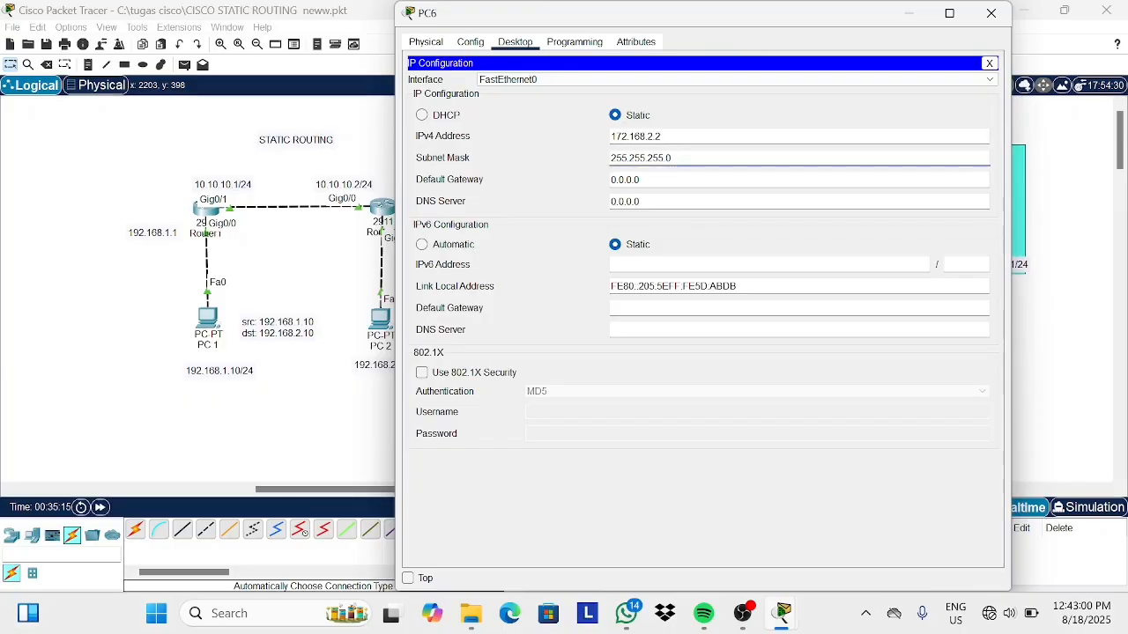
key("Tab")
key("BackSpace")
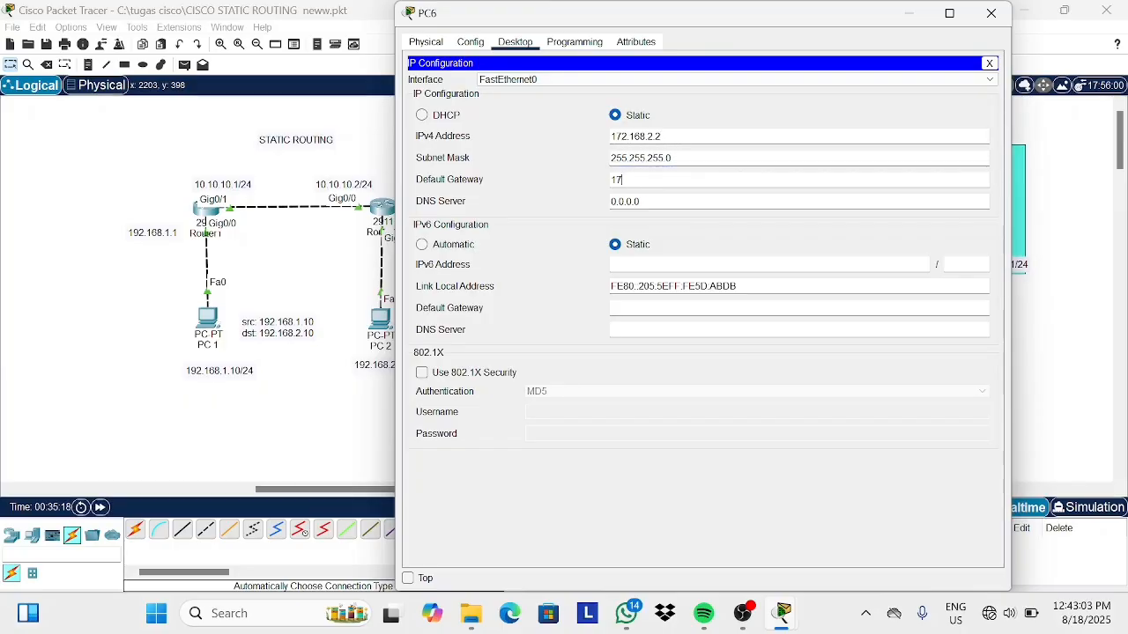
type("172.168.2.1")
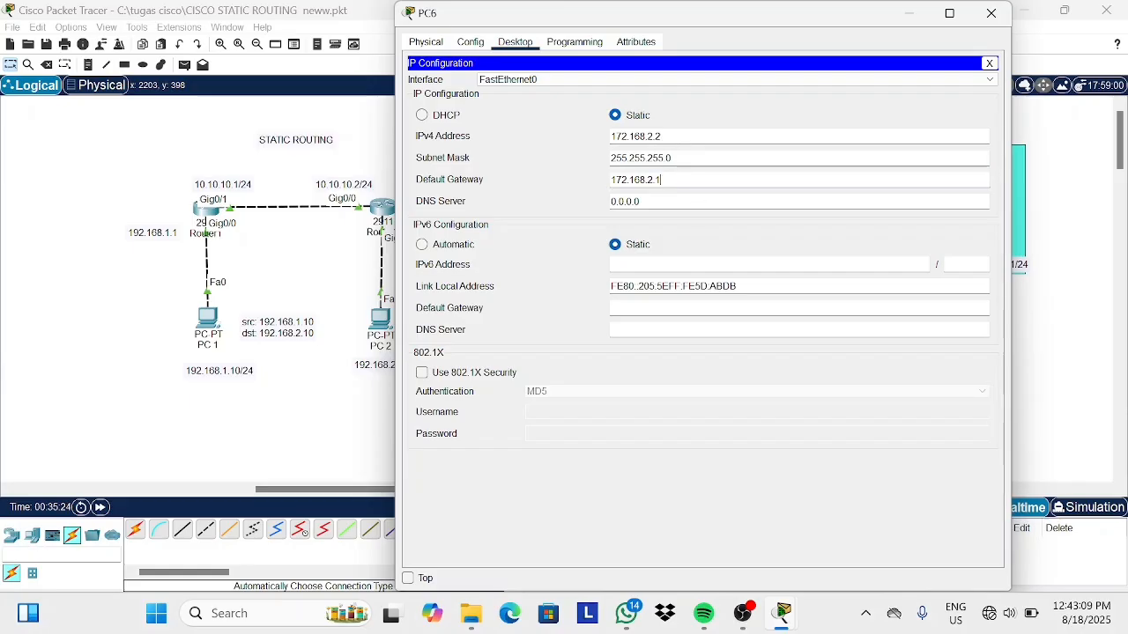
left_click(991, 13)
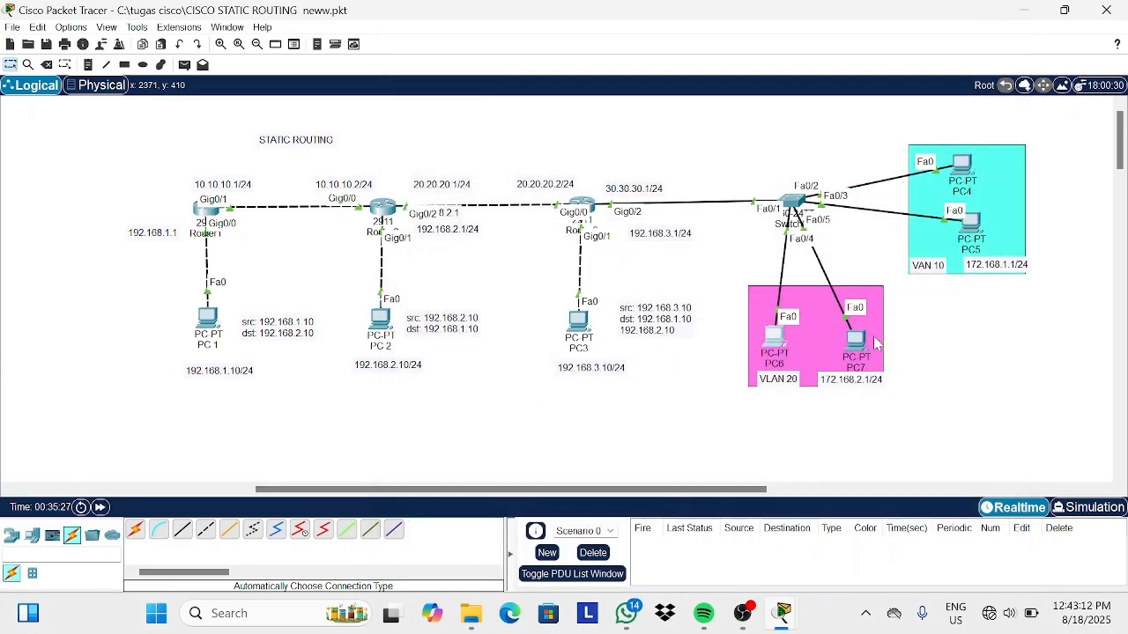
Configure PC7 with static IP 172.168.2.3, subnet mask 255.255.255.0 and default gateway 172.168.2.1.
left_click(855, 341)
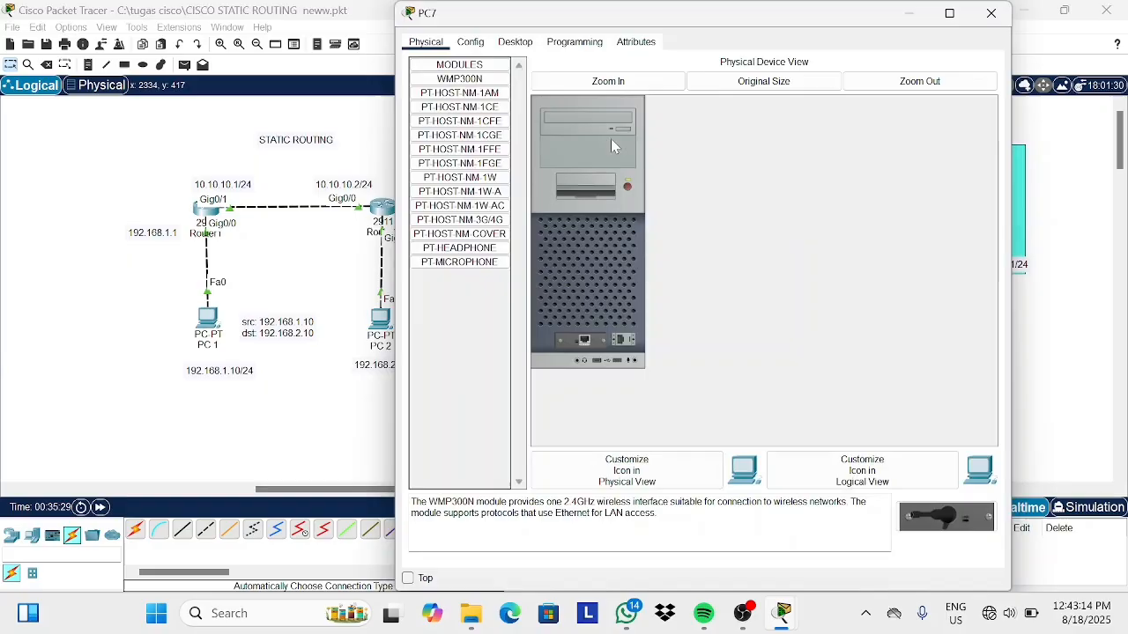
left_click(518, 41)
left_click(470, 86)
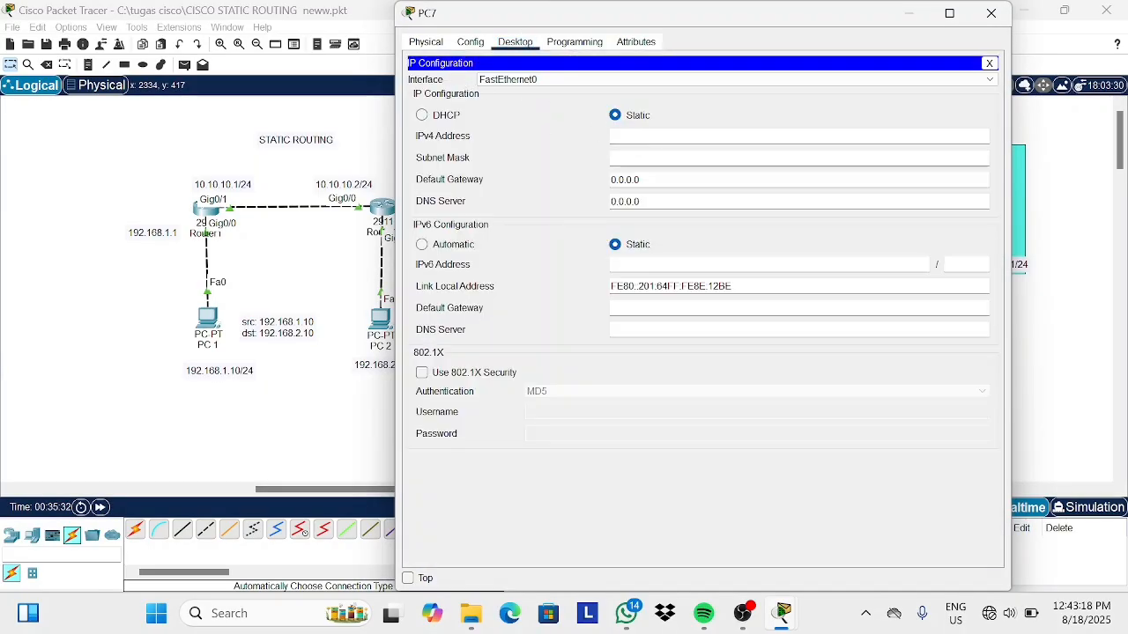
type("172.168.2.3")
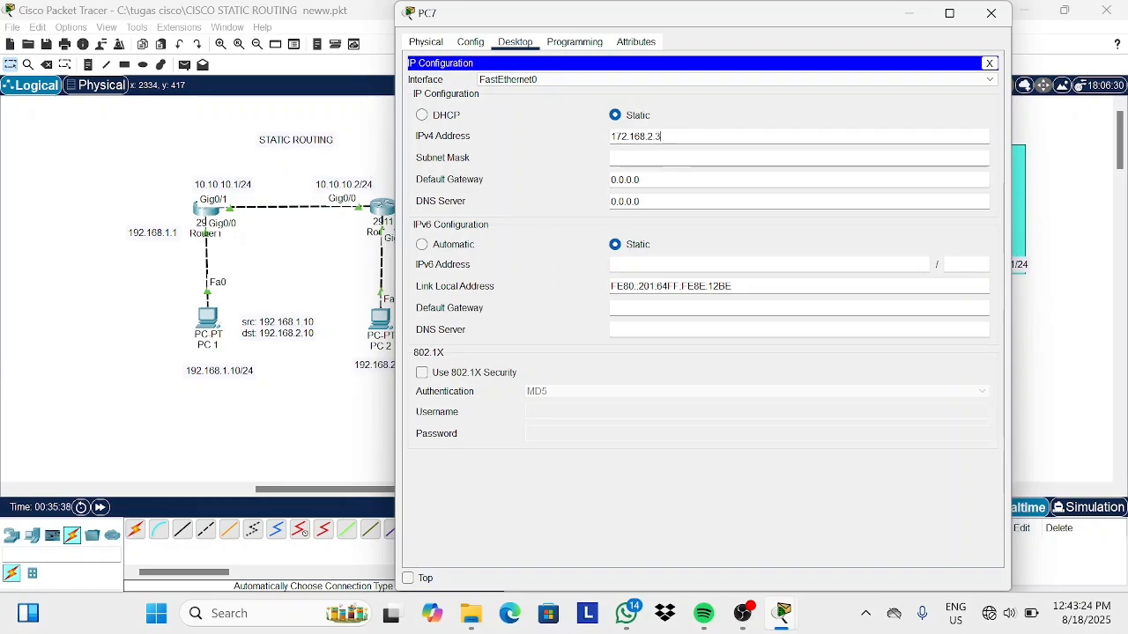
key("Tab")
key("BackSpace")
key("BackSpace")
key("BackSpace")
key("BackSpace")
key("BackSpace")
key("BackSpace")
key("BackSpace")
key("BackSpace")
key("BackSpace")
key("BackSpace")
key("BackSpace")
key("ctrl+v")
key("Tab")
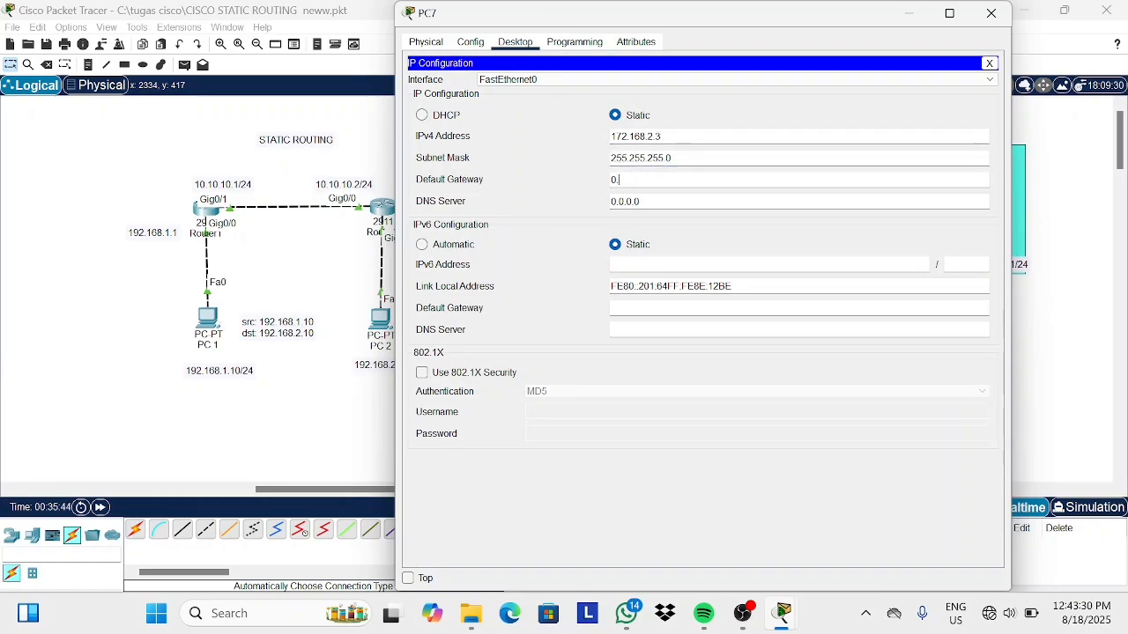
key("BackSpace")
key("BackSpace")
type("172.168.2.1")
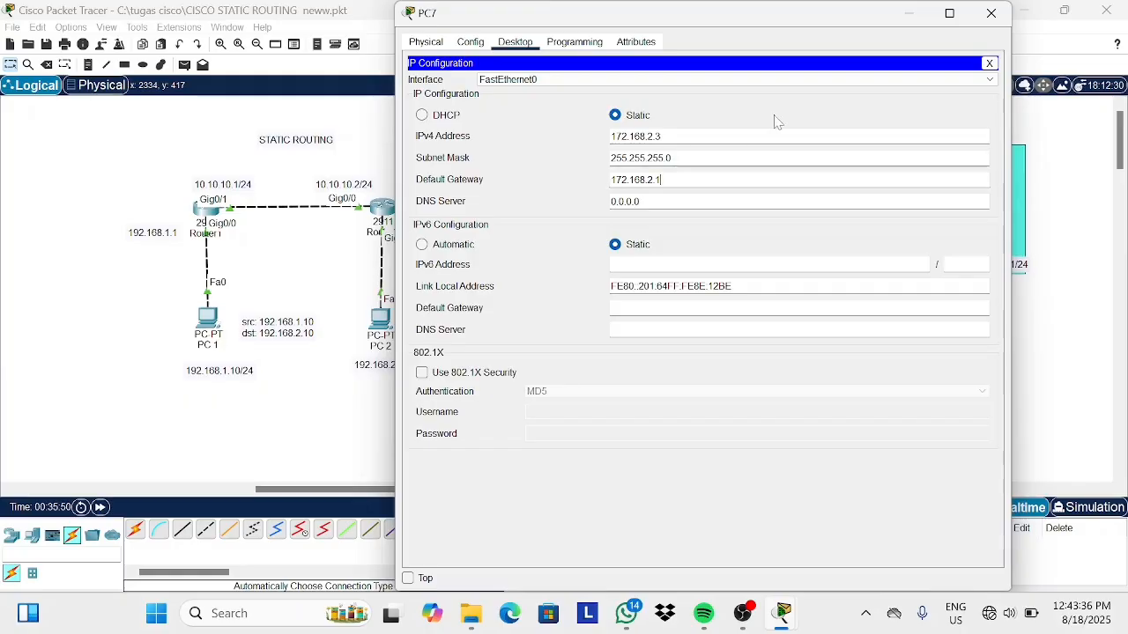
left_click(991, 13)
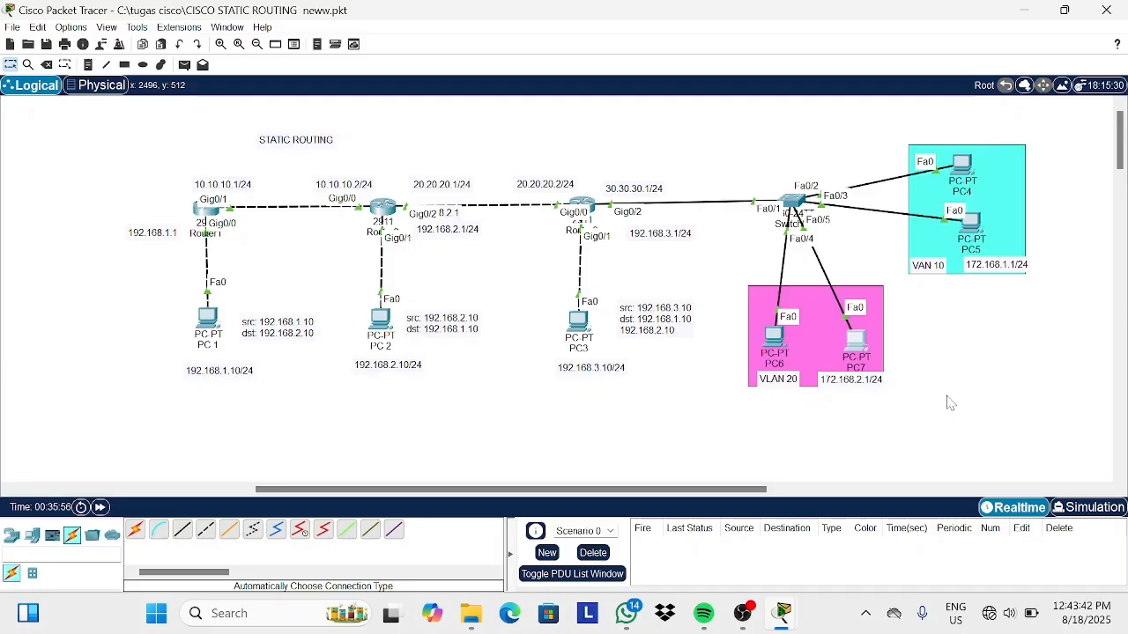
Send simple PDU pings from PC4 to PC5 and from PC6 to PC7.
left_click(184, 65)
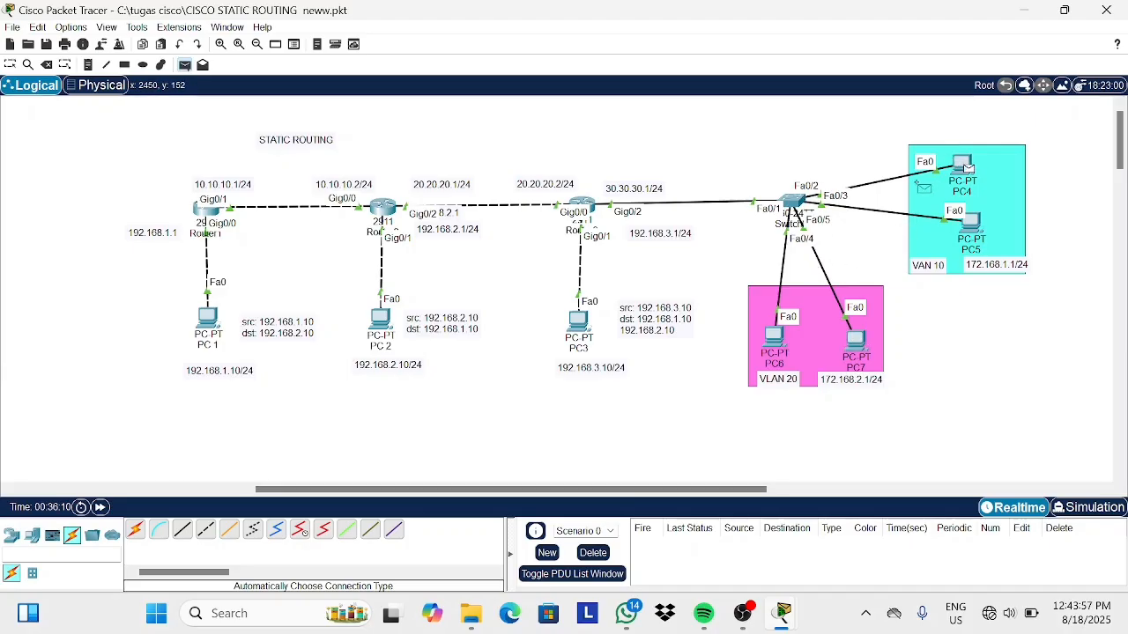
left_click(969, 222)
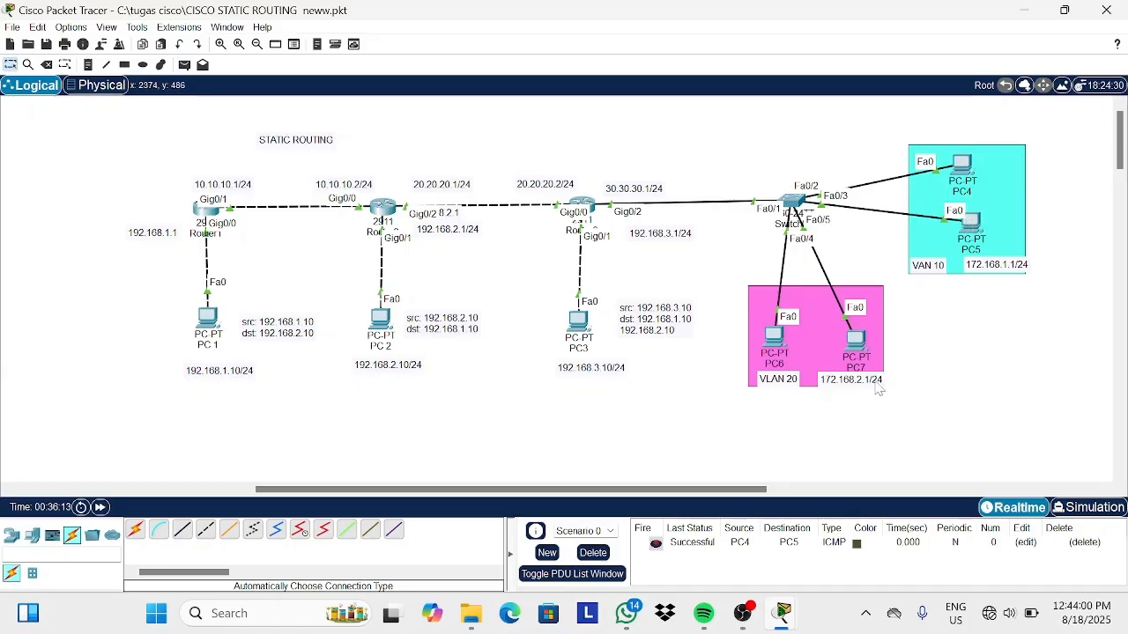
left_click(184, 65)
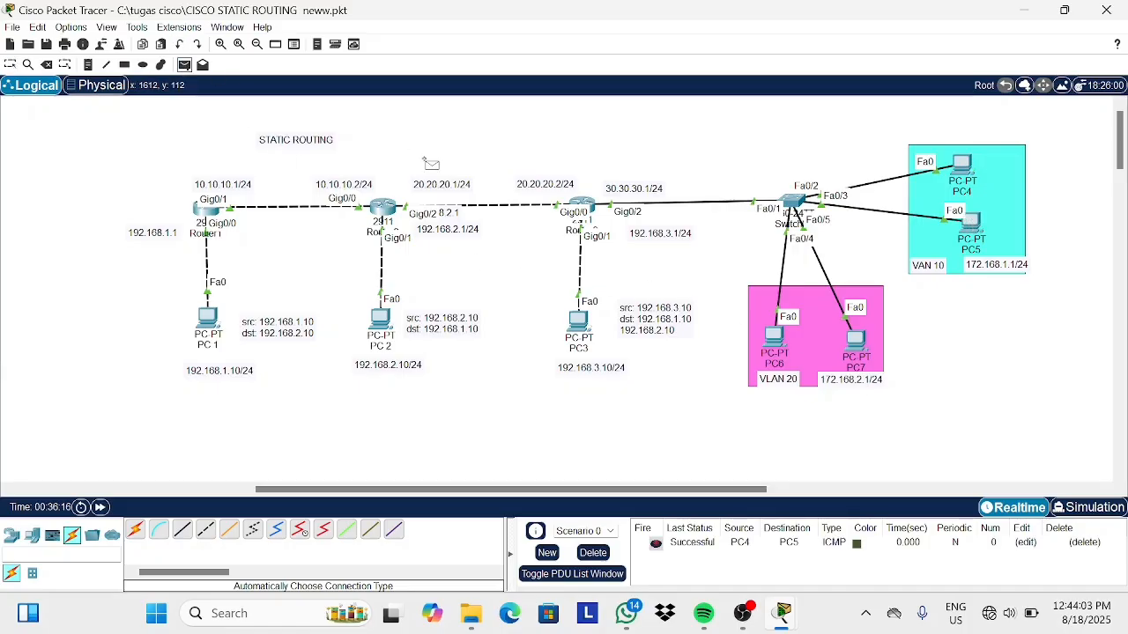
left_click(773, 335)
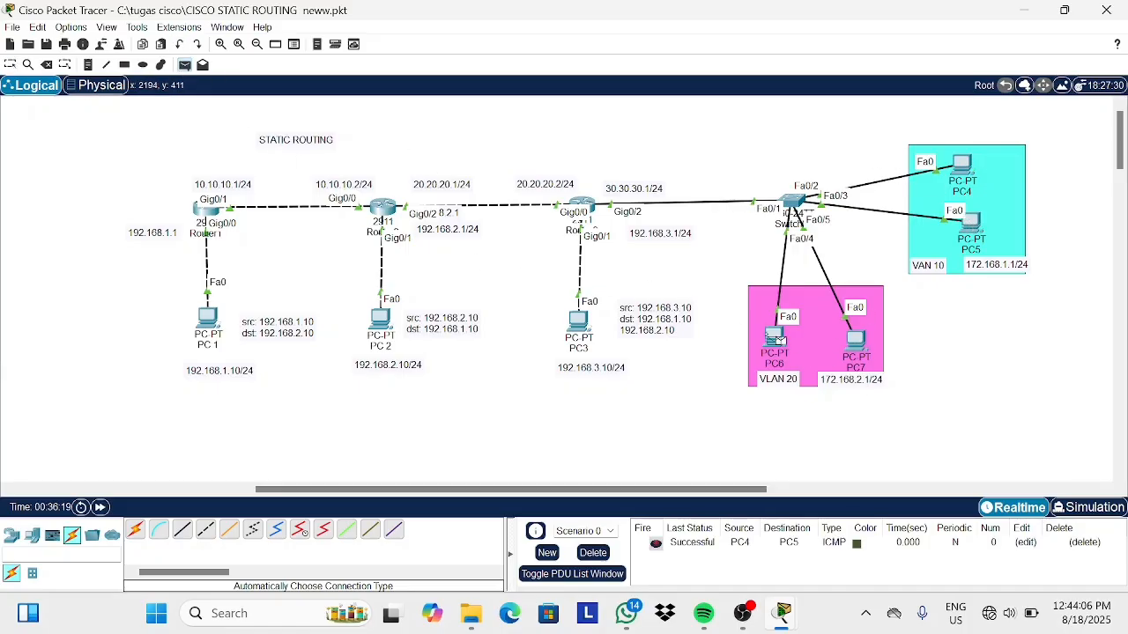
left_click(855, 339)
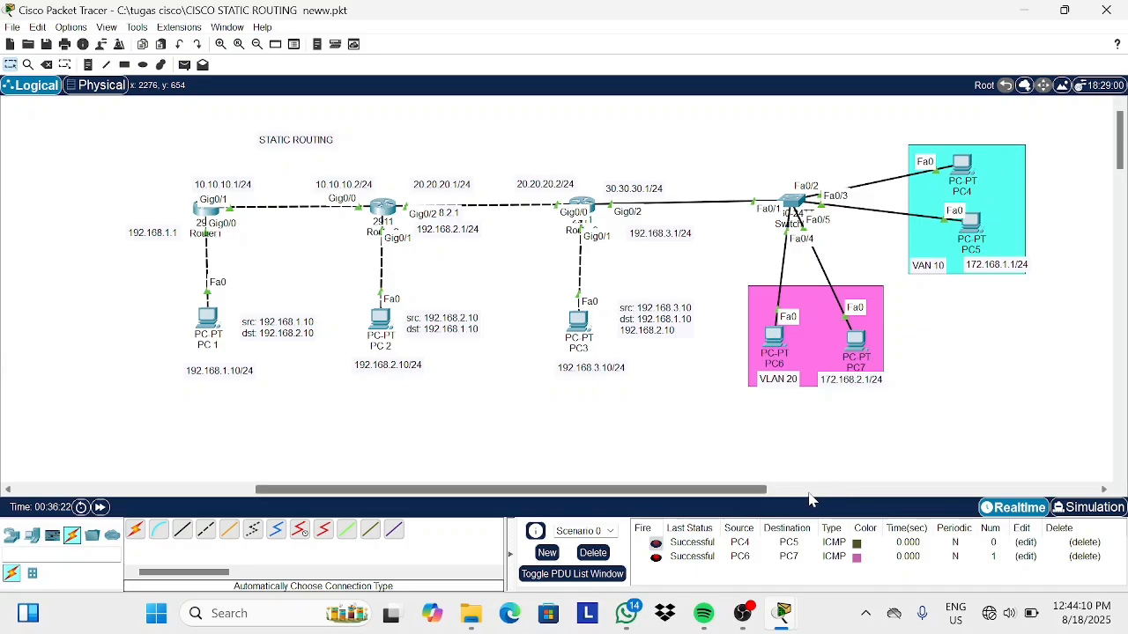
Send a simple PDU ping from PC4 to PC7, then repeat the same ping.
left_click(185, 67)
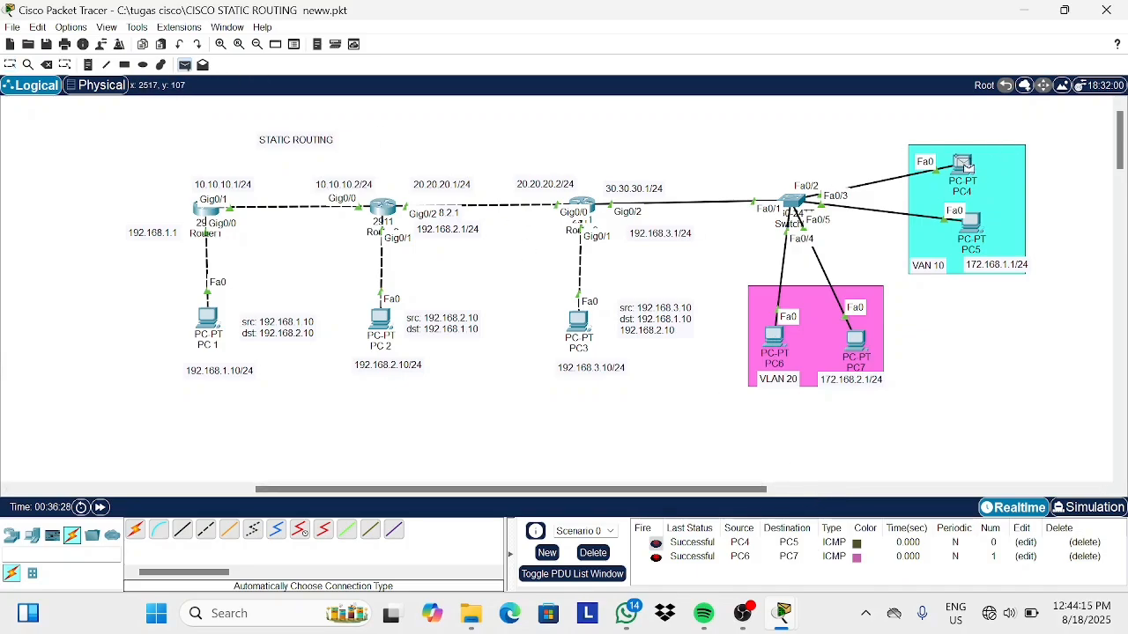
left_click(962, 164)
left_click(855, 338)
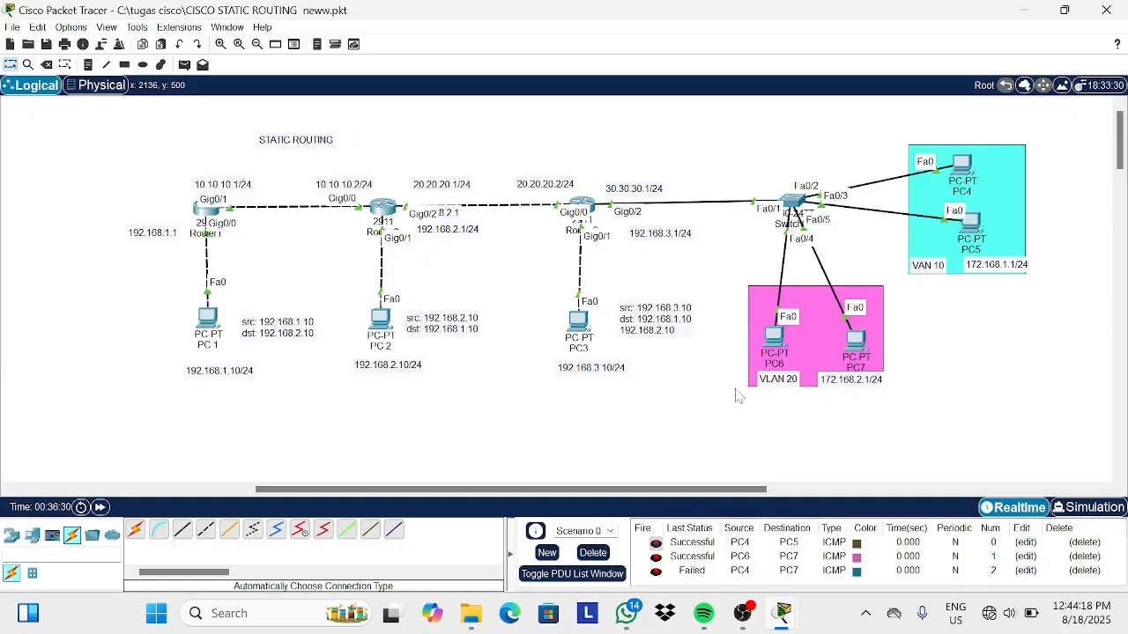
left_click(185, 65)
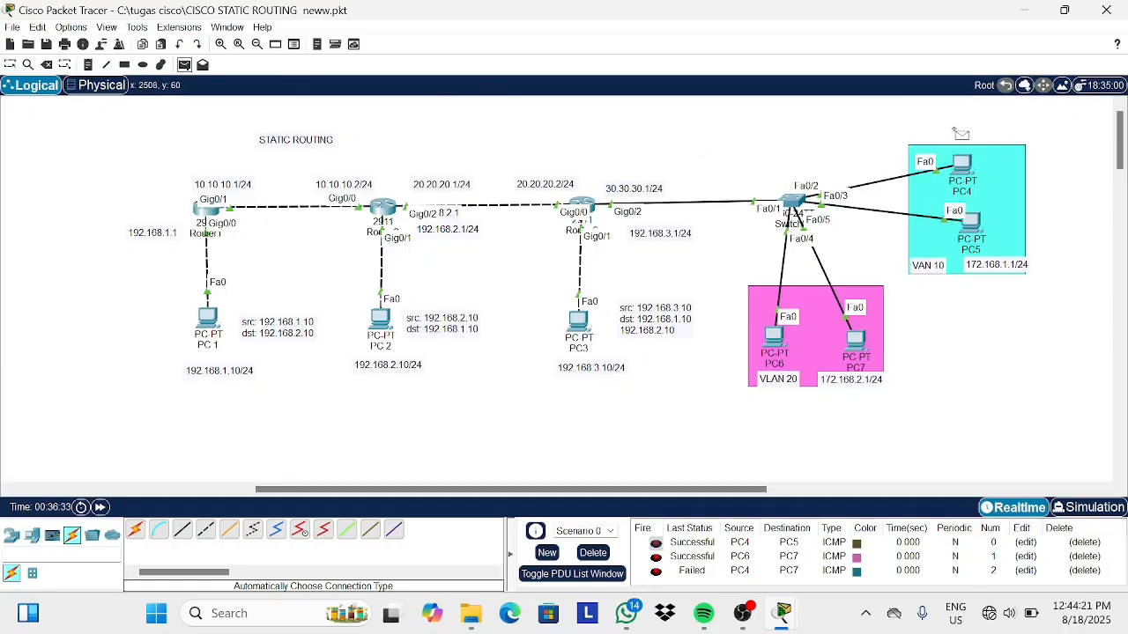
left_click(962, 164)
left_click(855, 337)
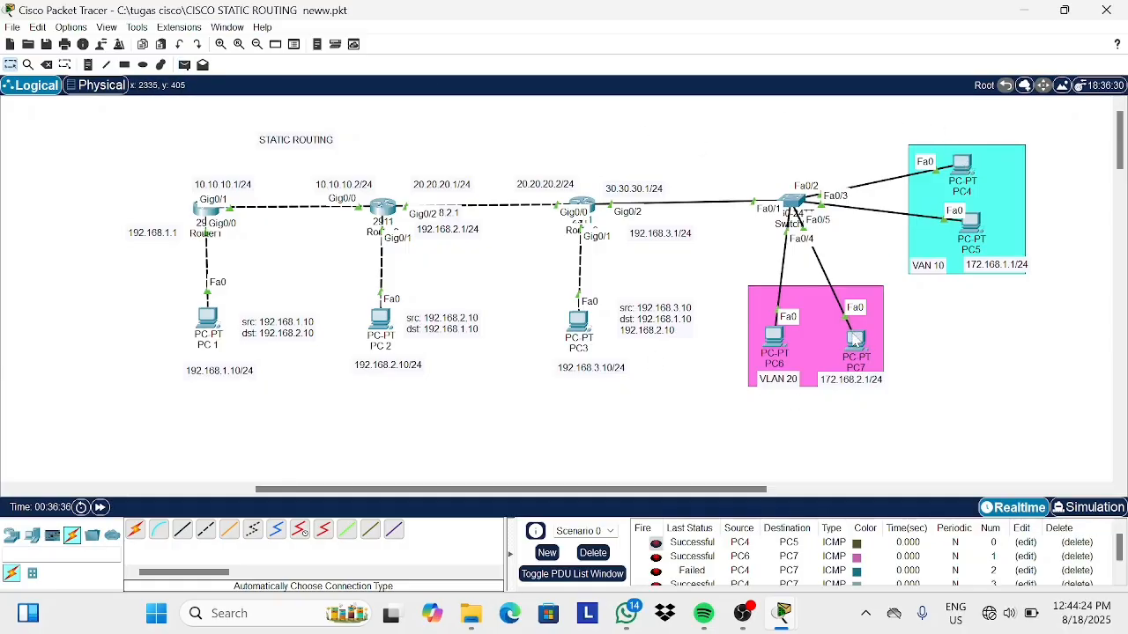
Send a simple PDU ping from PC6 to PC5 and delete the scenario's PDU list.
left_click(184, 65)
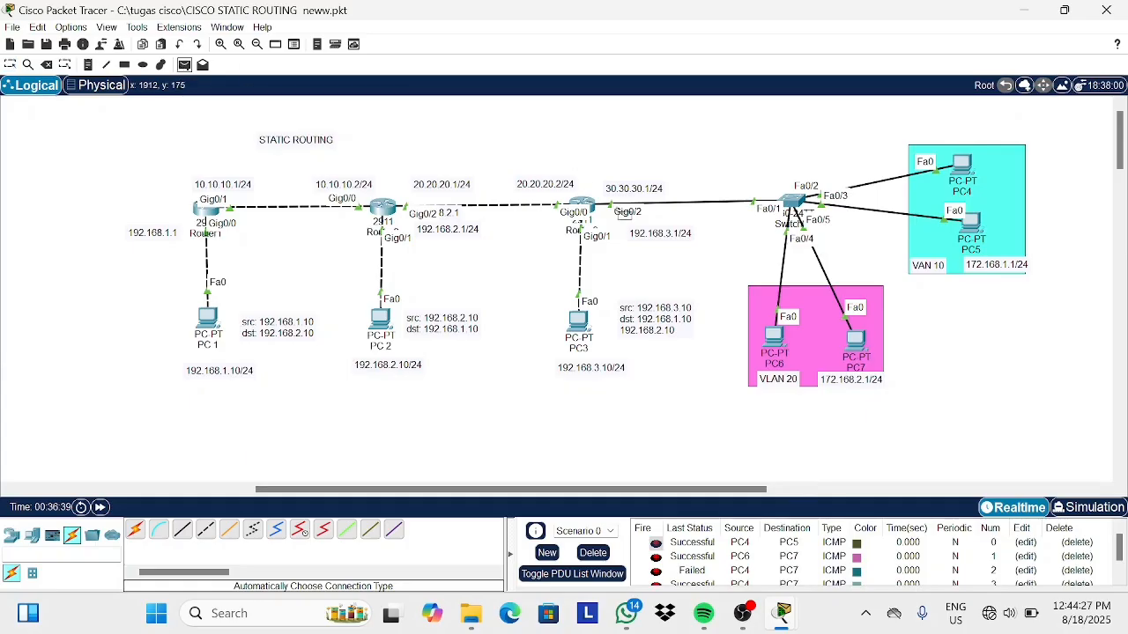
left_click(772, 336)
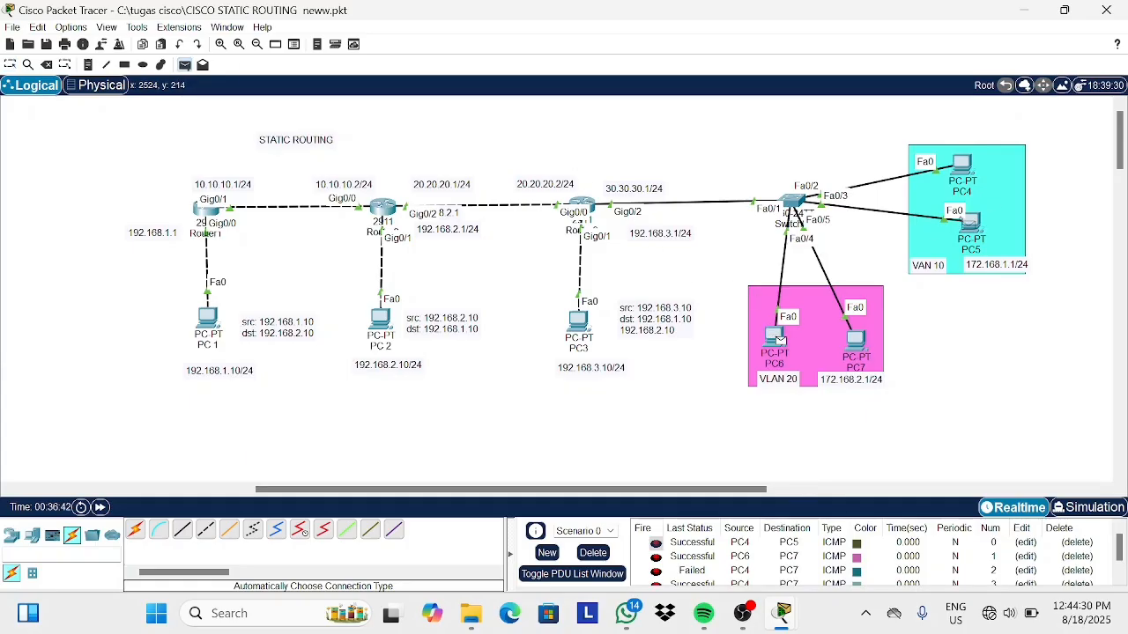
left_click(969, 222)
scroll(749, 542, "down", 1)
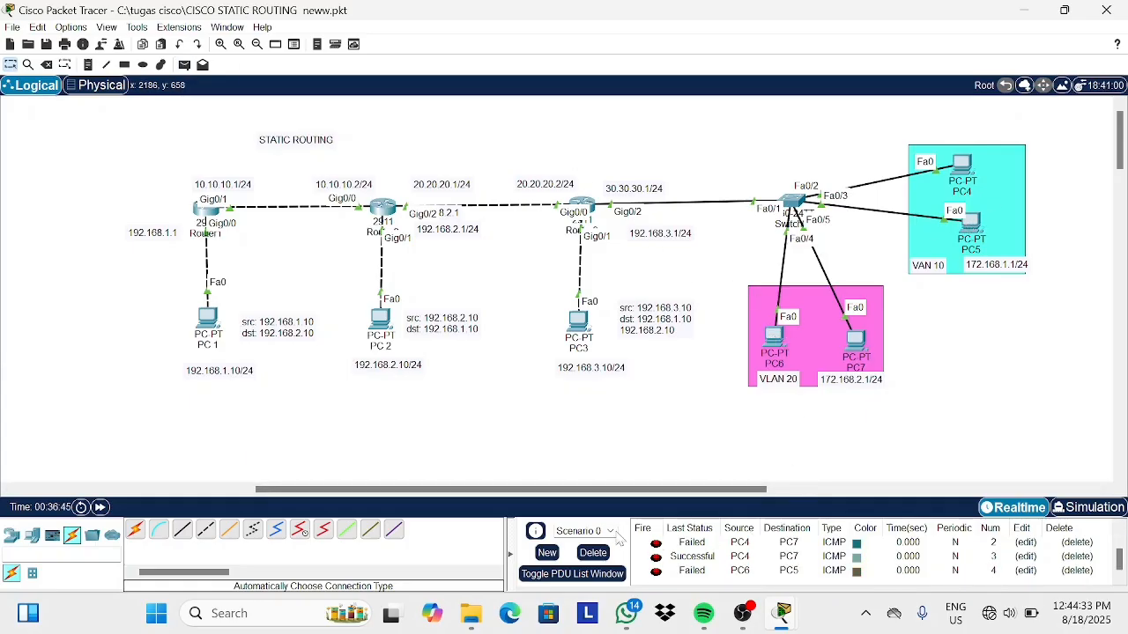
left_click(597, 555)
Send simple PDU pings from PC6 to PC5 and from PC7 to PC4.
left_click(184, 67)
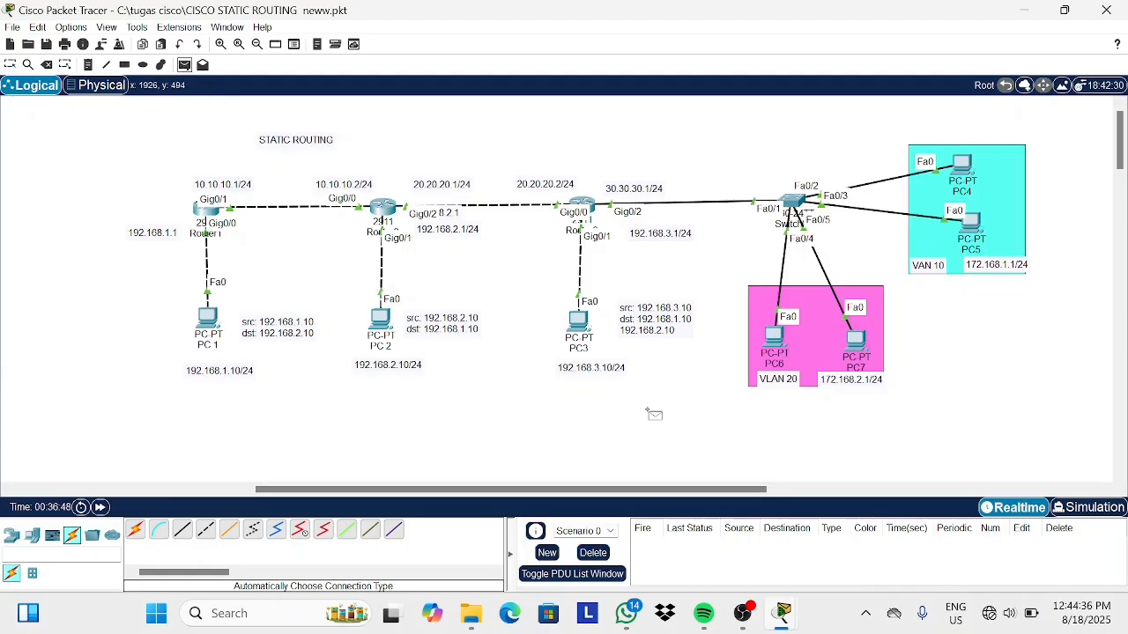
left_click(772, 336)
left_click(969, 220)
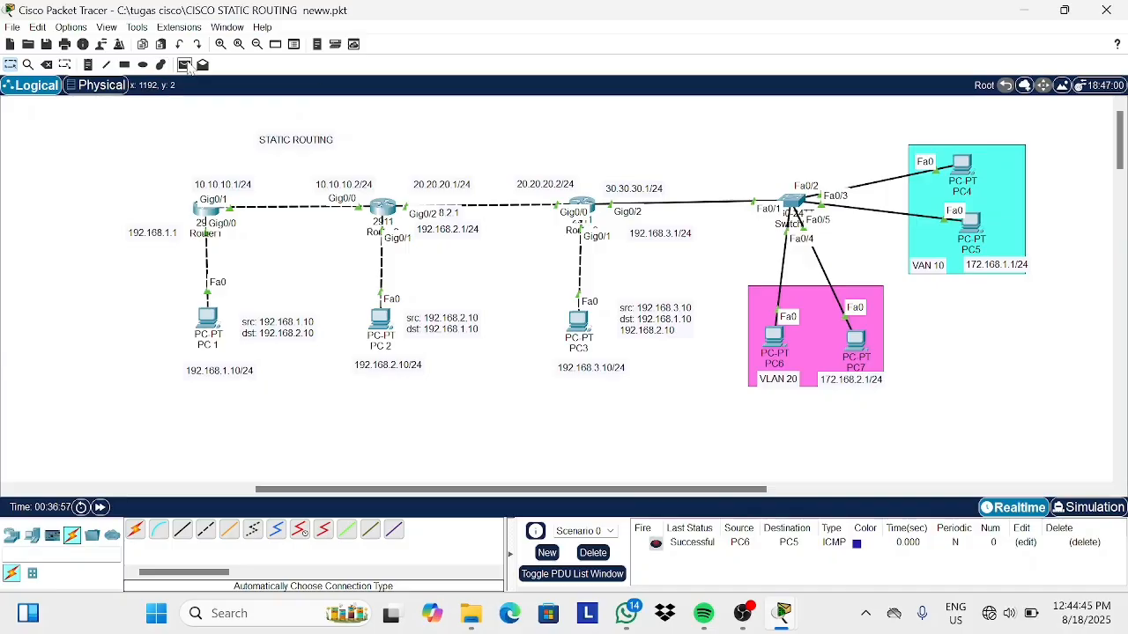
left_click(185, 65)
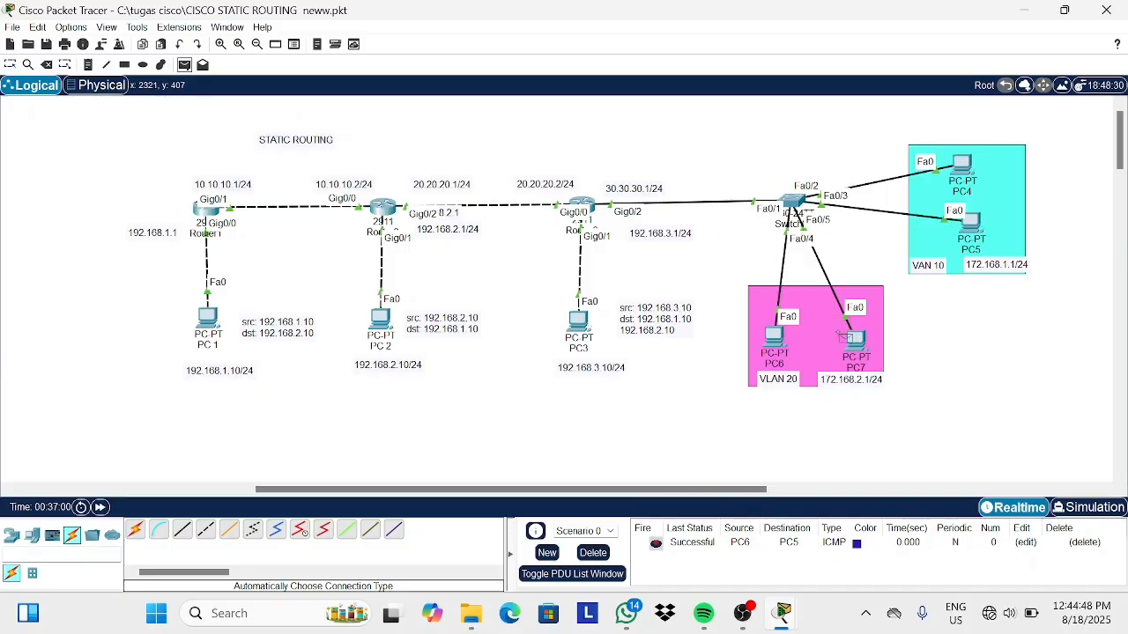
left_click(855, 340)
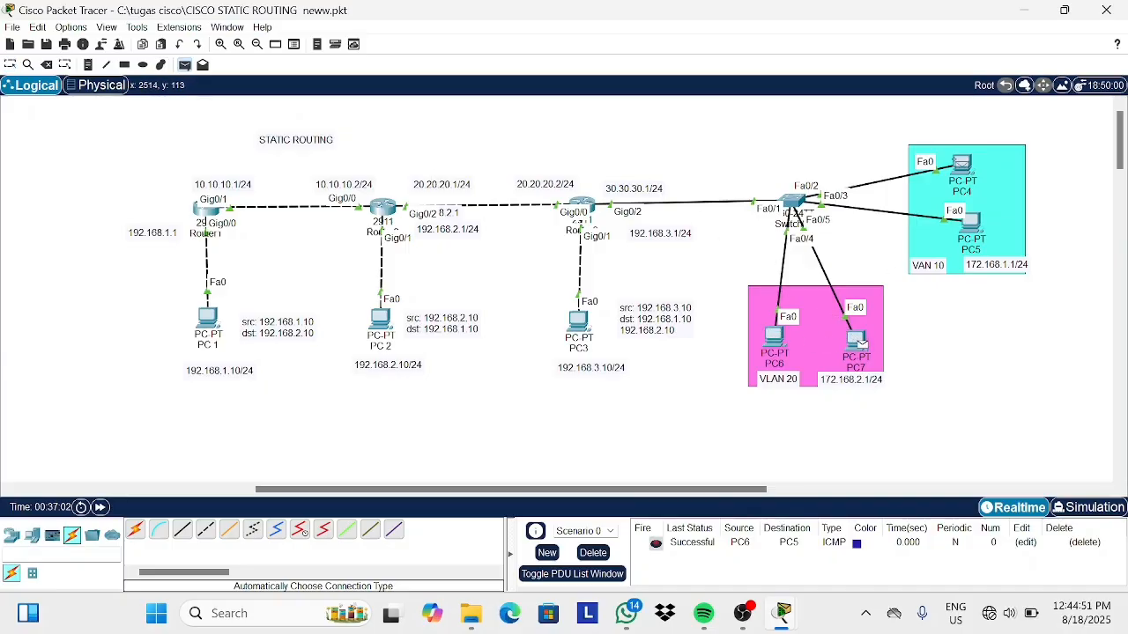
left_click(961, 165)
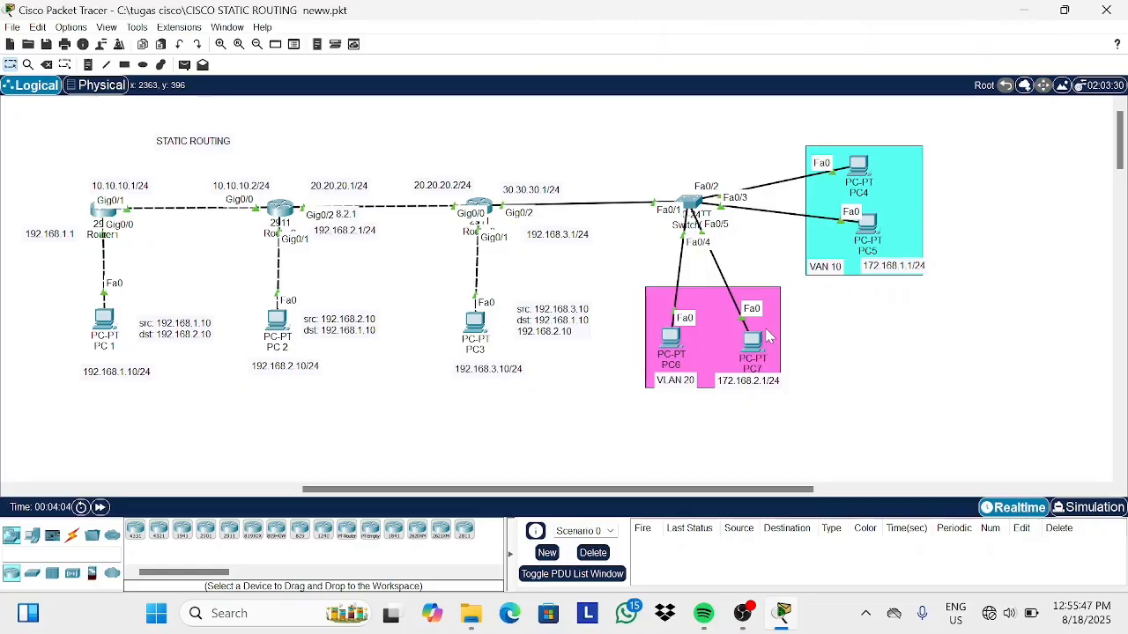
Open Router3's CLI, enter global configuration mode and run do show ip route.
left_click(483, 208)
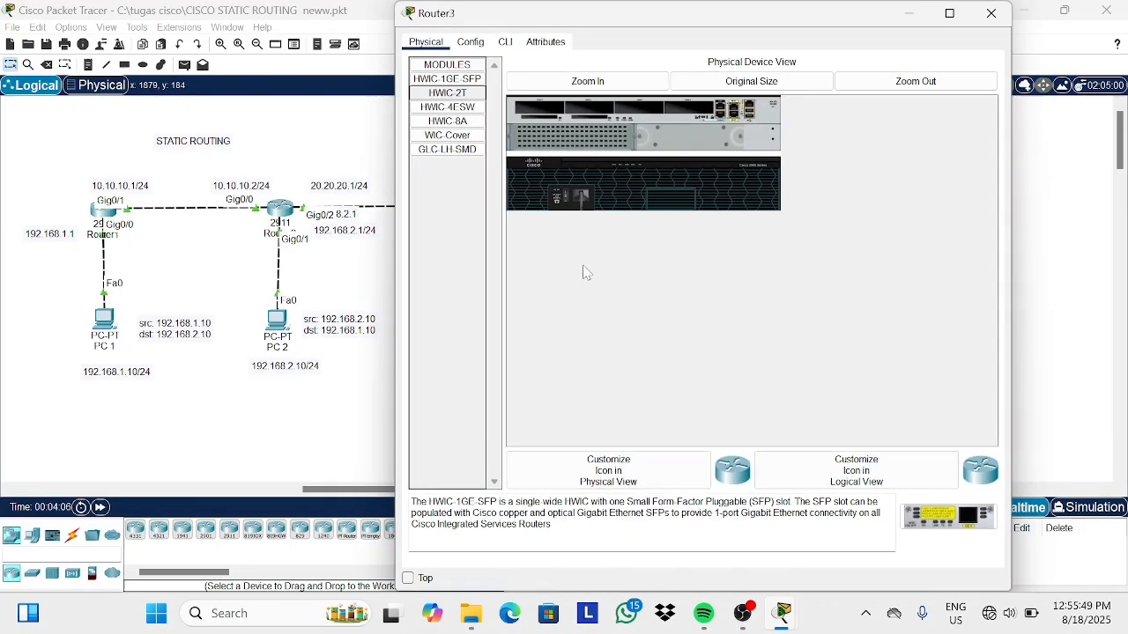
left_click(505, 41)
key("Return")
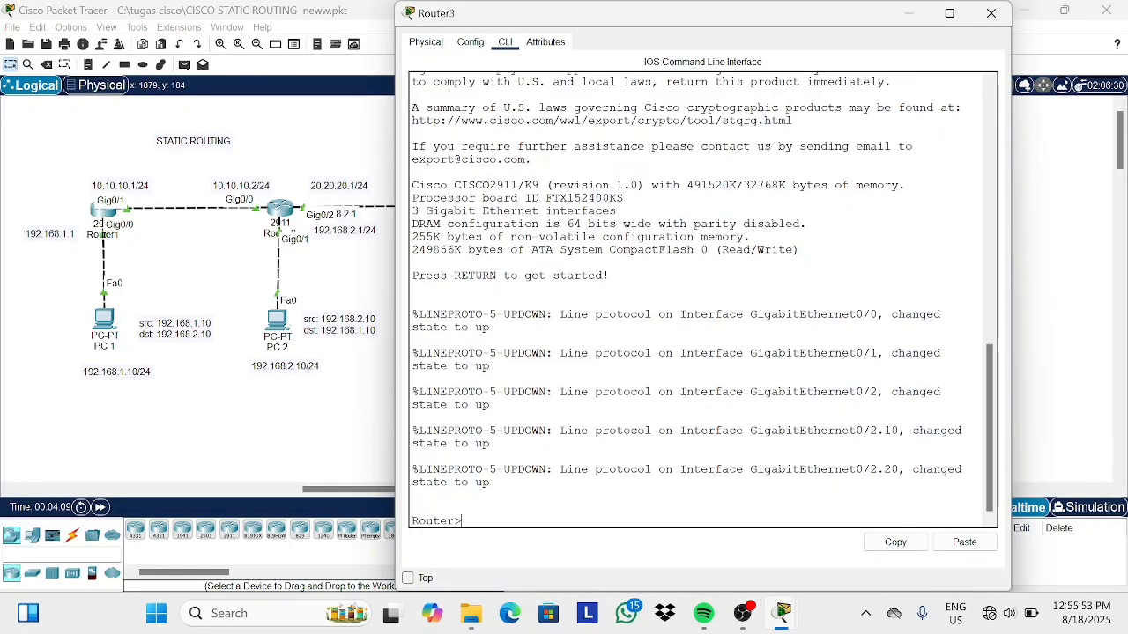
type("en")
key("Return")
type("conf")
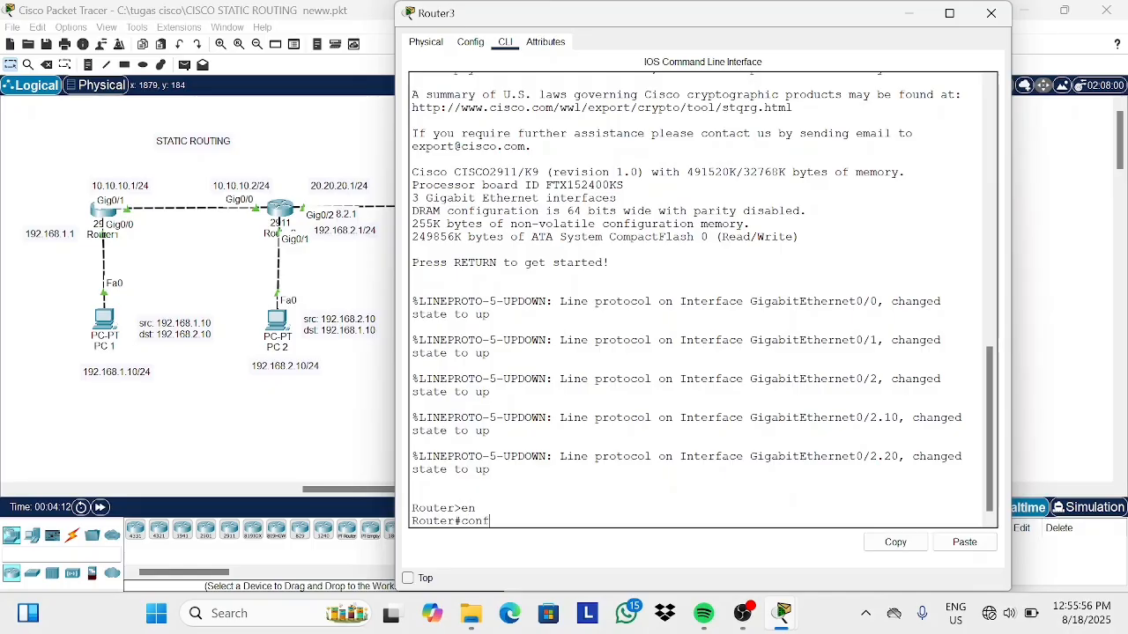
type(" t")
key("Return")
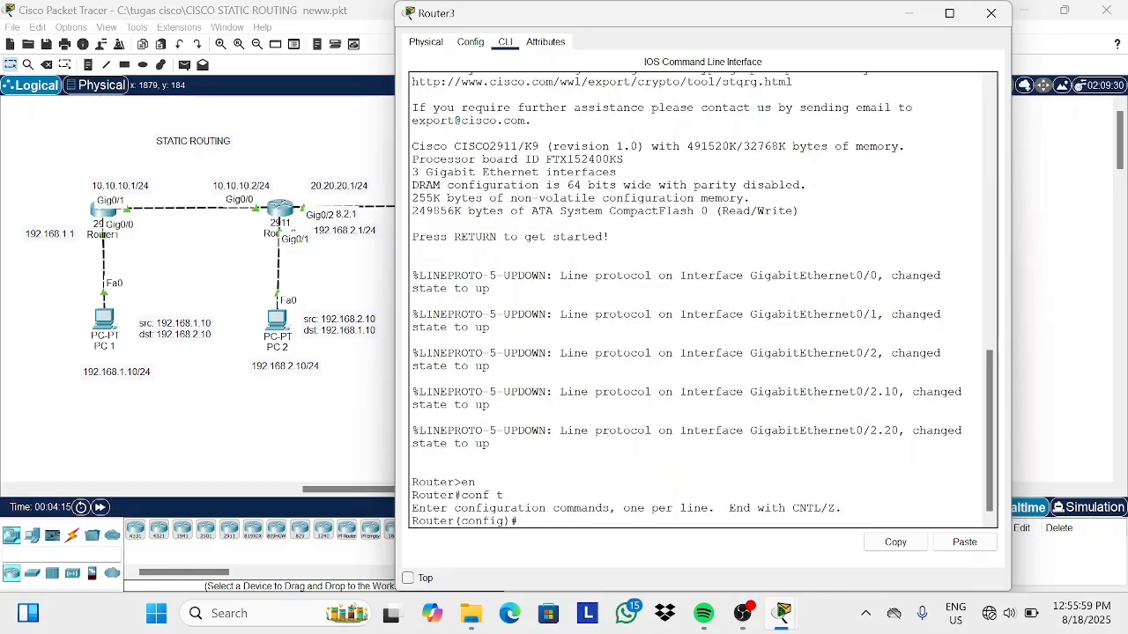
type("do show")
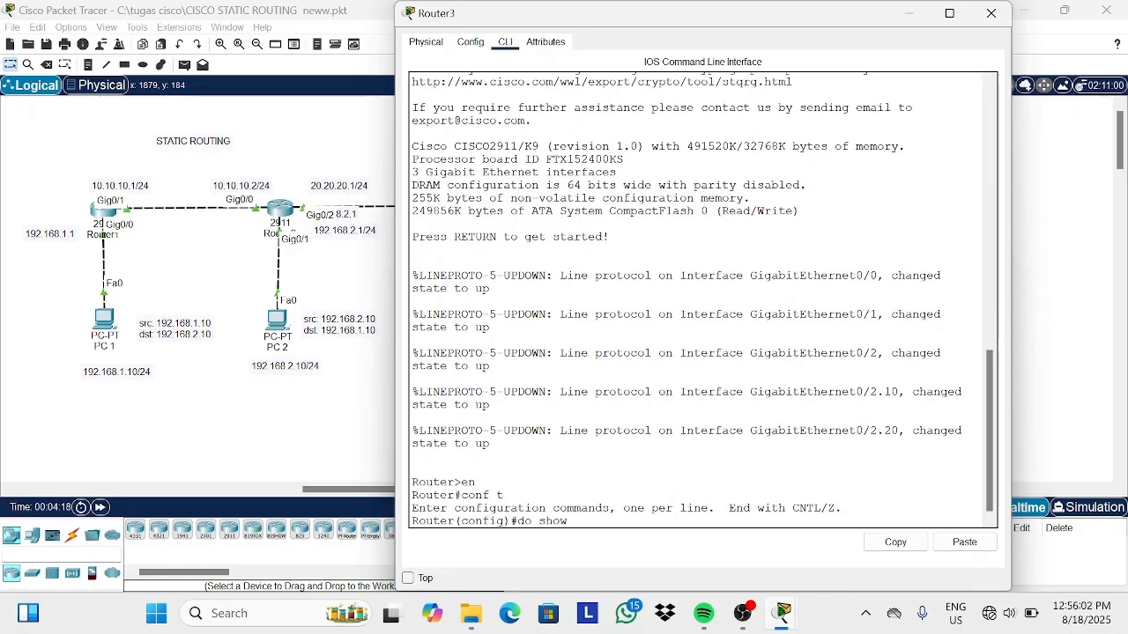
type(" ip route")
key("Return")
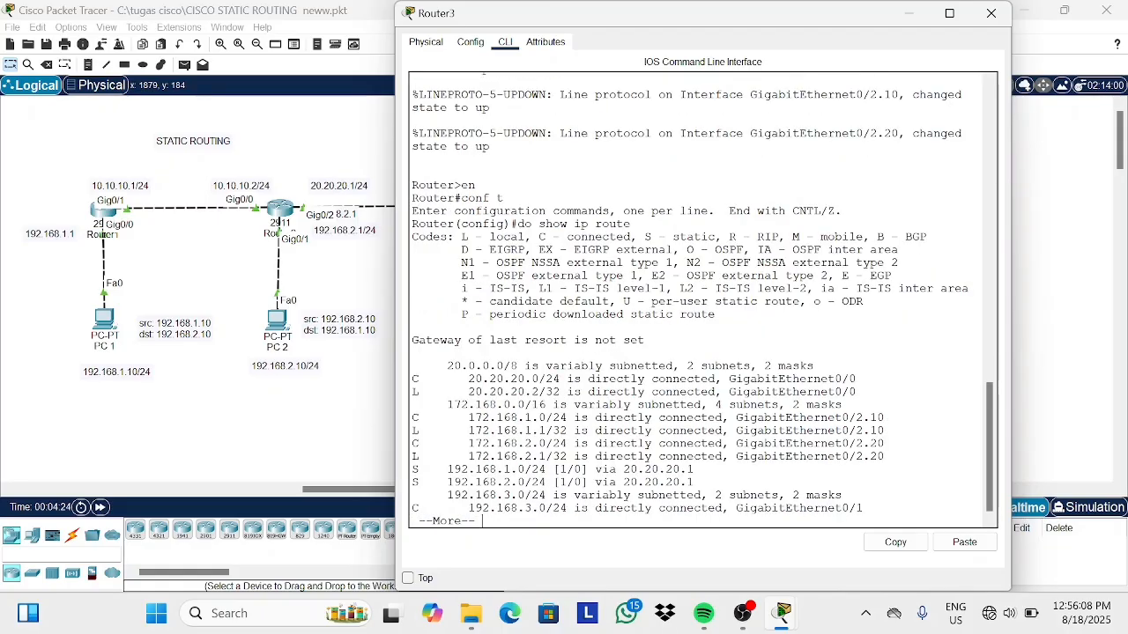
Highlight the directly connected 20.20.20.0, 172.168.1.0 and 172.168.2.0 routes in the routing table, then close Router3.
triple_click(414, 381)
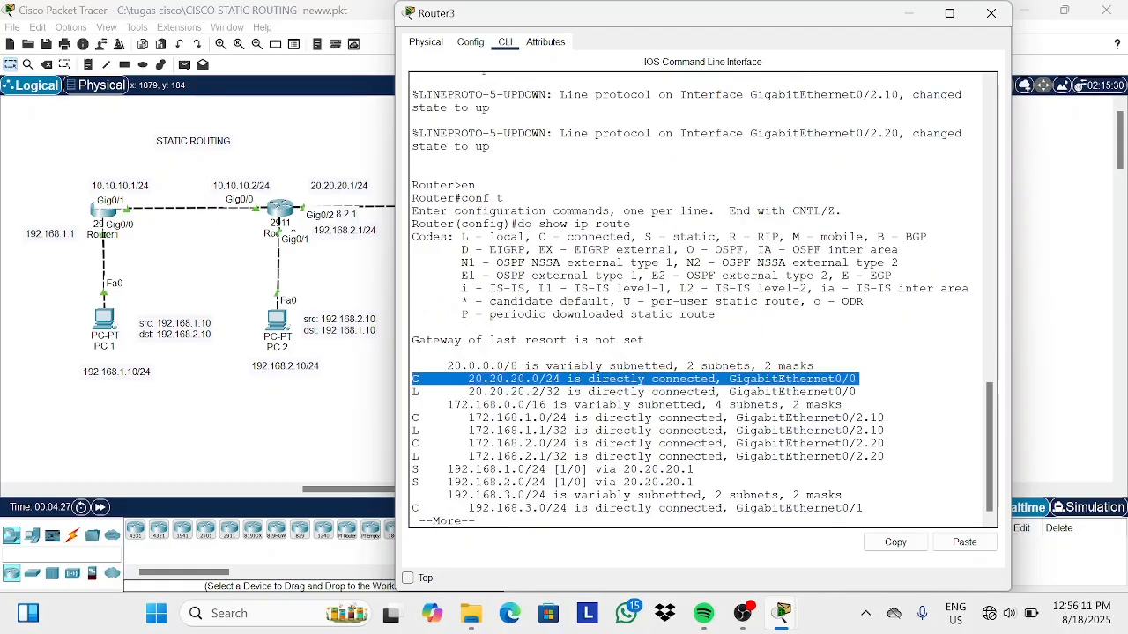
triple_click(414, 418)
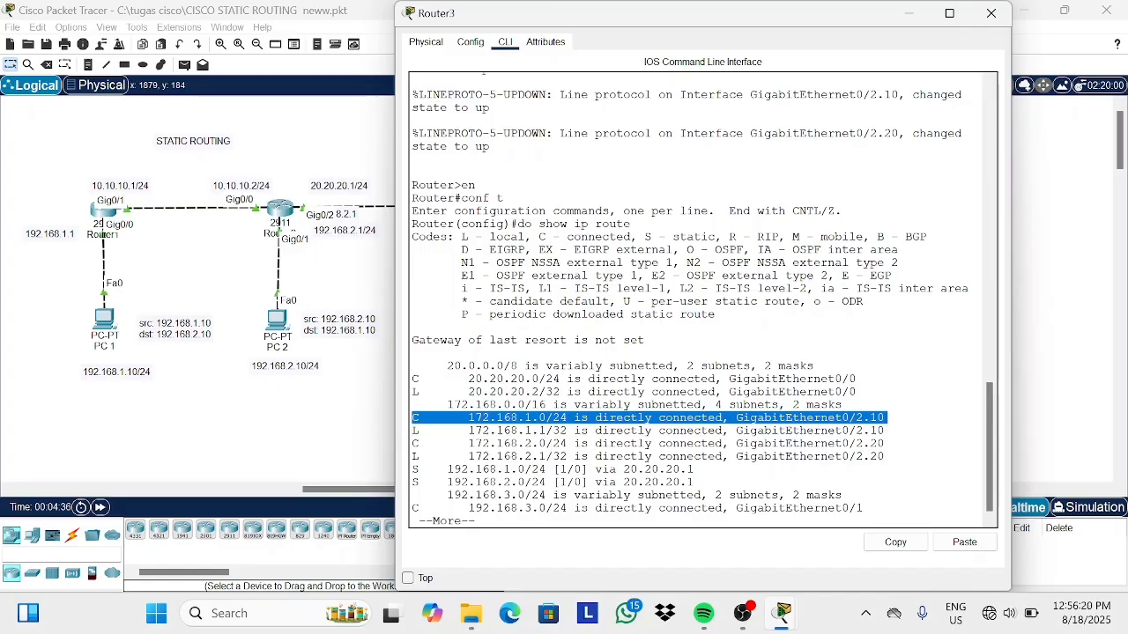
triple_click(414, 444)
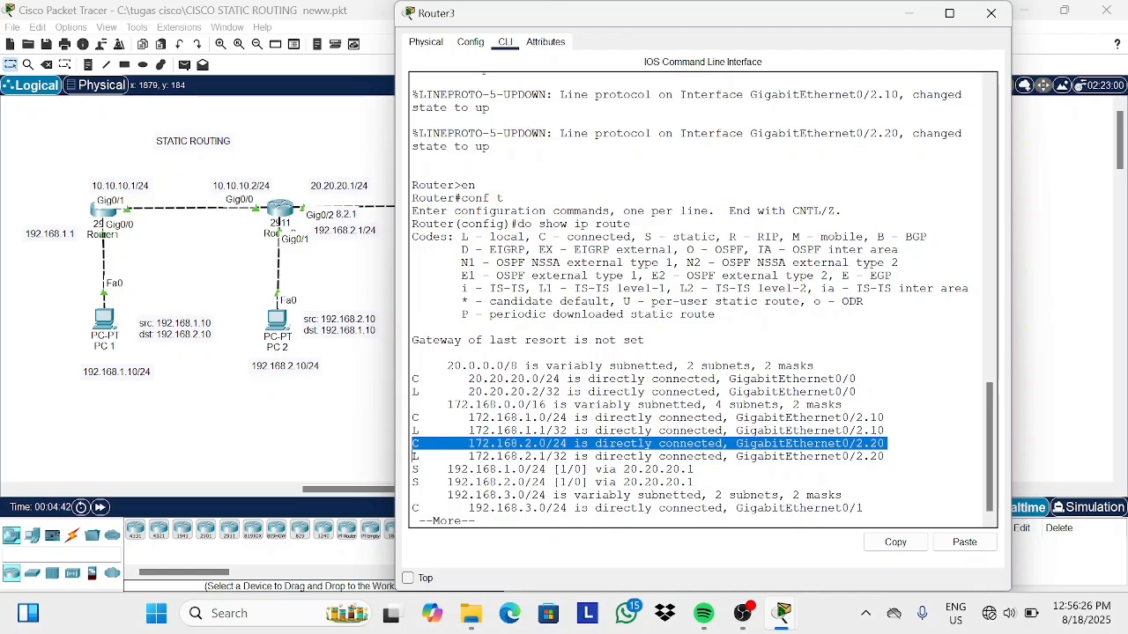
left_click(414, 456)
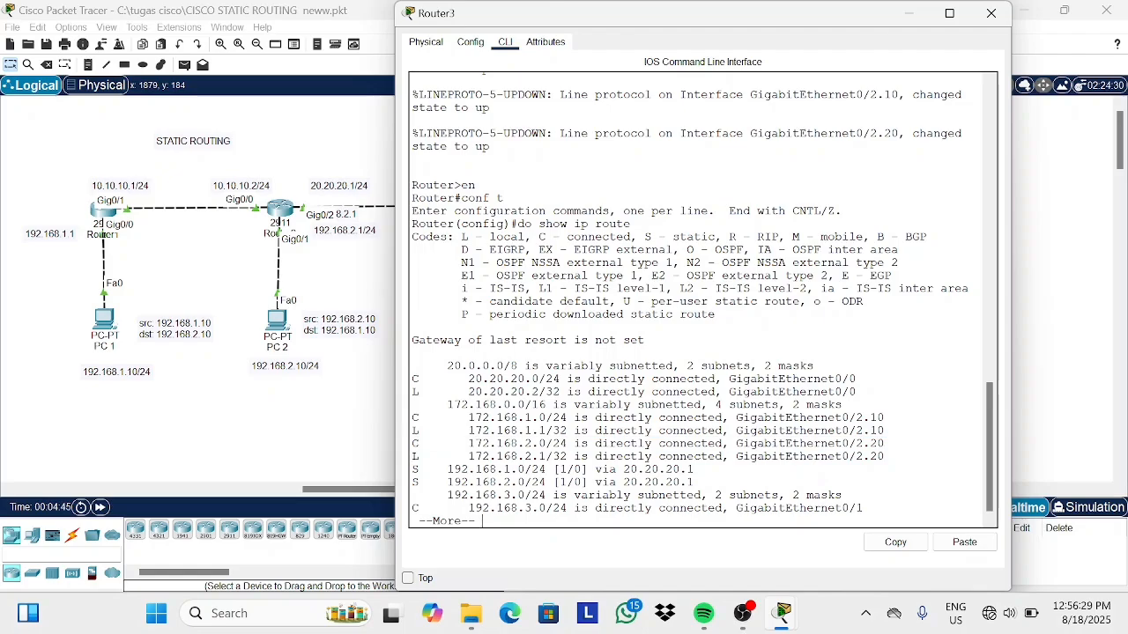
left_click(991, 13)
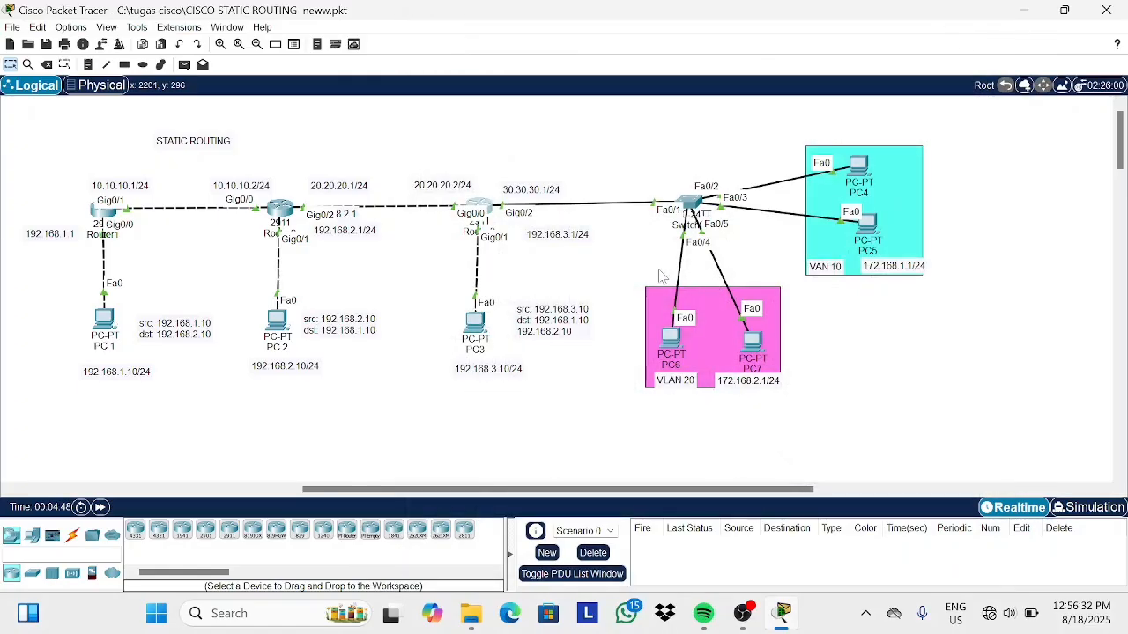
Send a simple PDU ping from PC3 to PC5, then repeat the same ping.
left_click(184, 65)
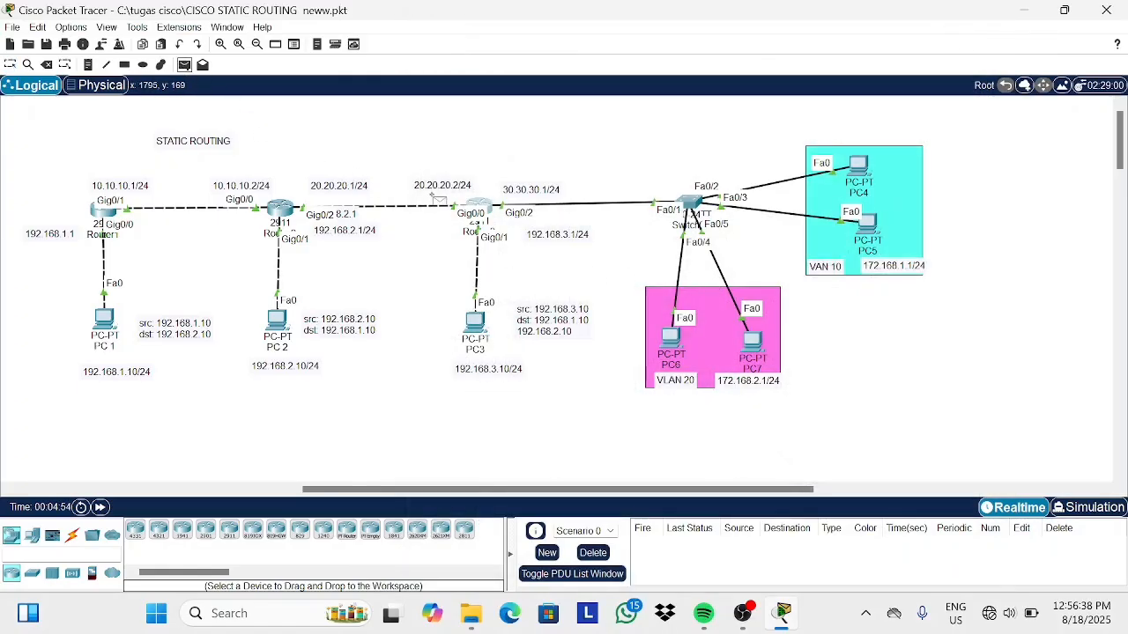
left_click(476, 322)
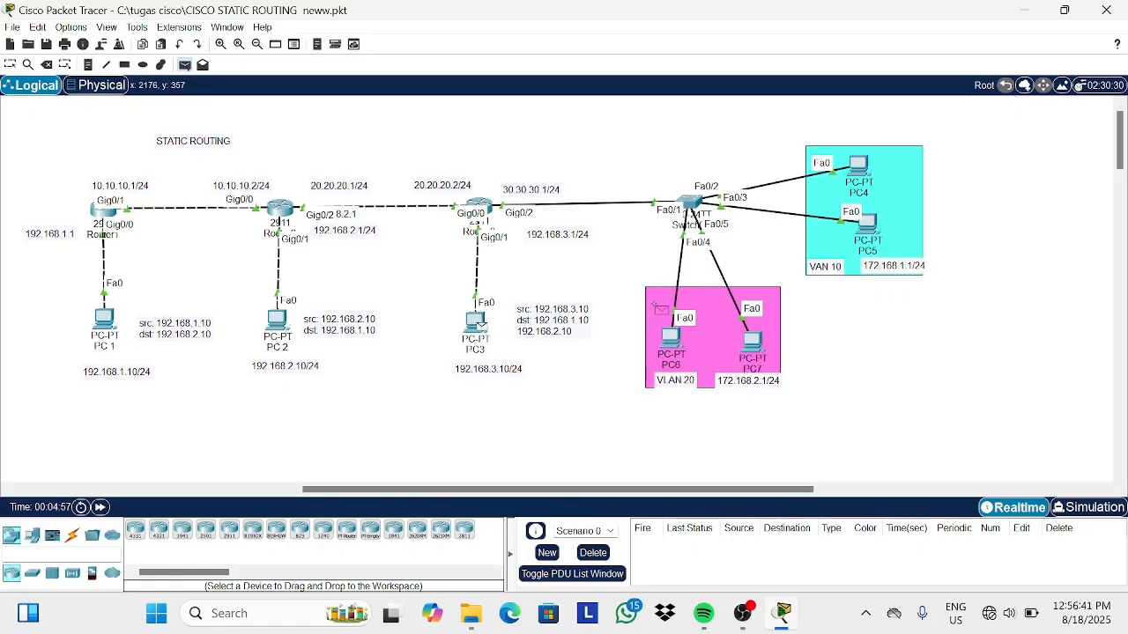
left_click(865, 228)
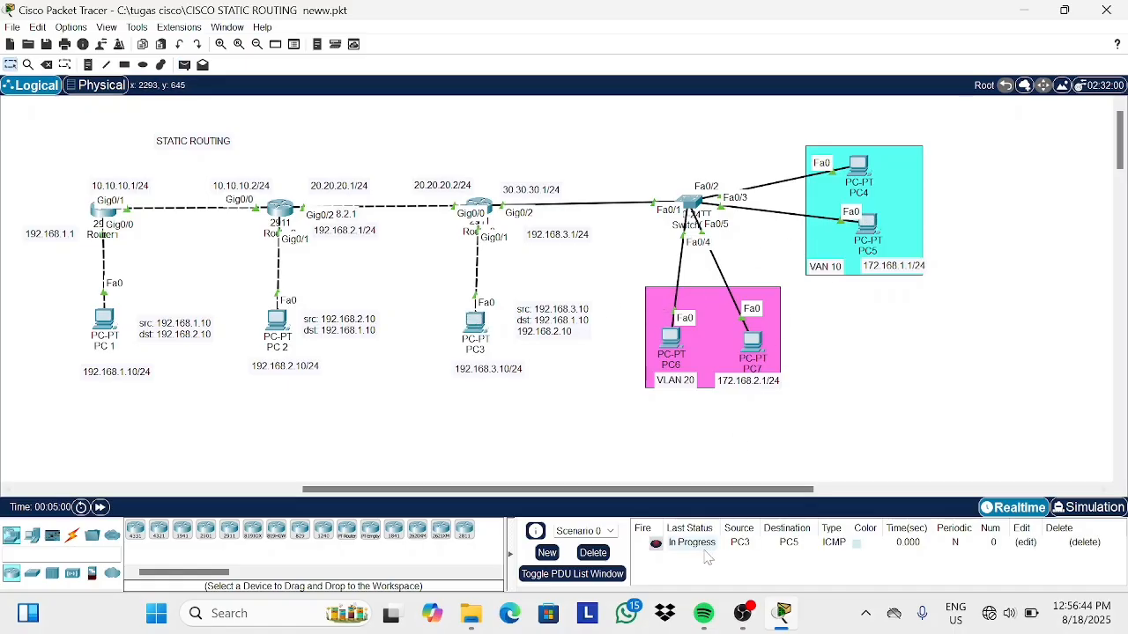
left_click(185, 65)
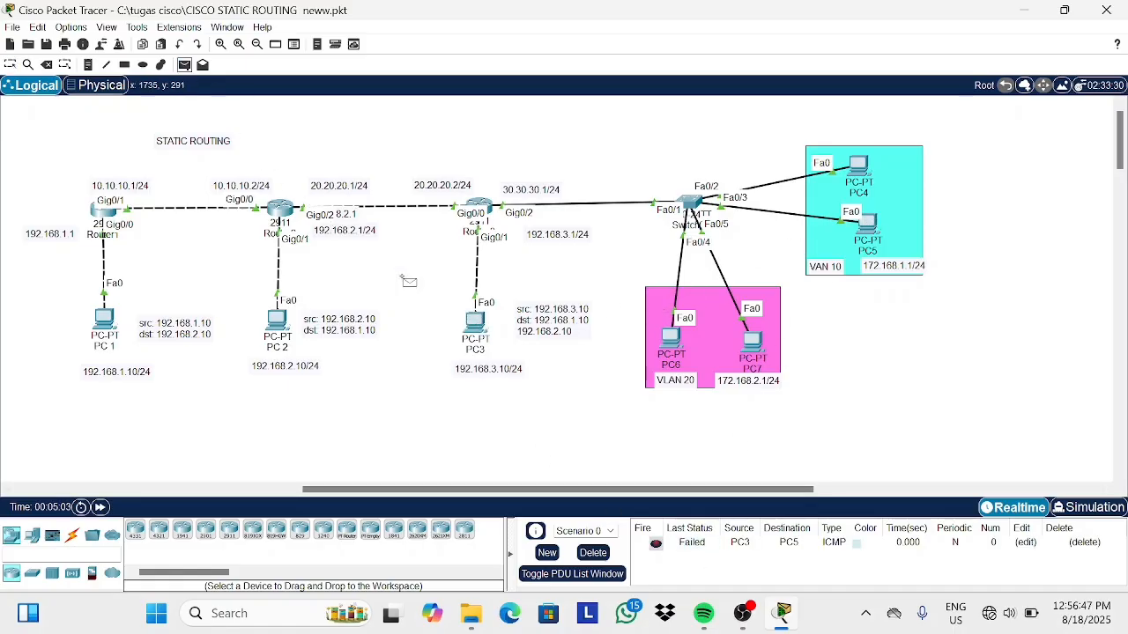
left_click(475, 321)
left_click(866, 222)
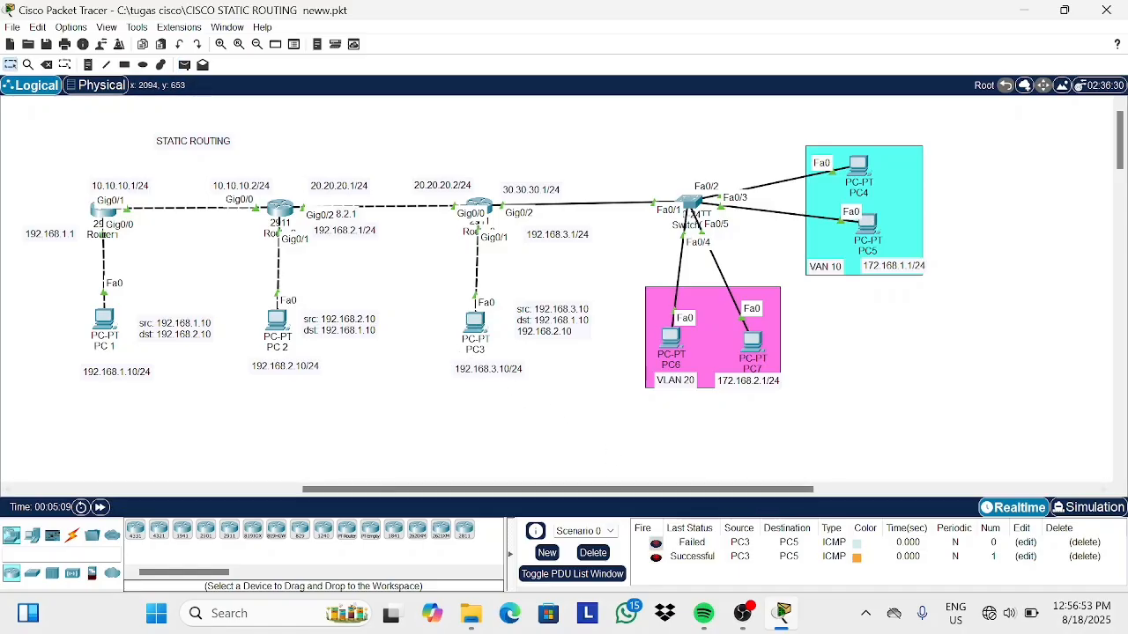
Send a simple PDU ping from PC3 to PC6 twice, clearing the PDU list before and after.
left_click(593, 553)
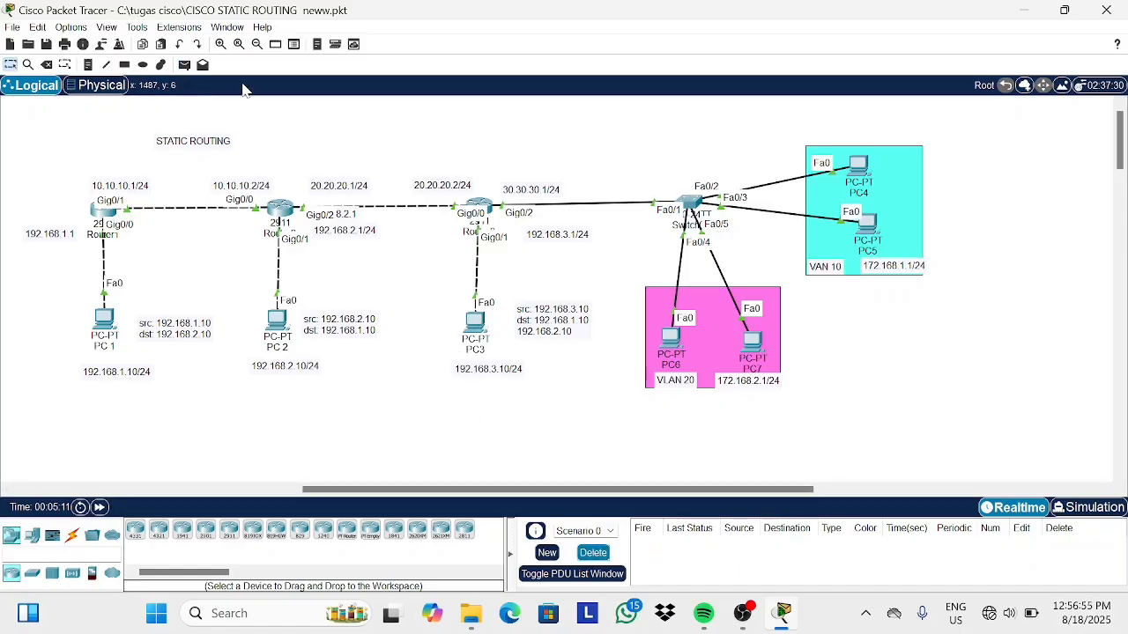
left_click(185, 65)
left_click(477, 322)
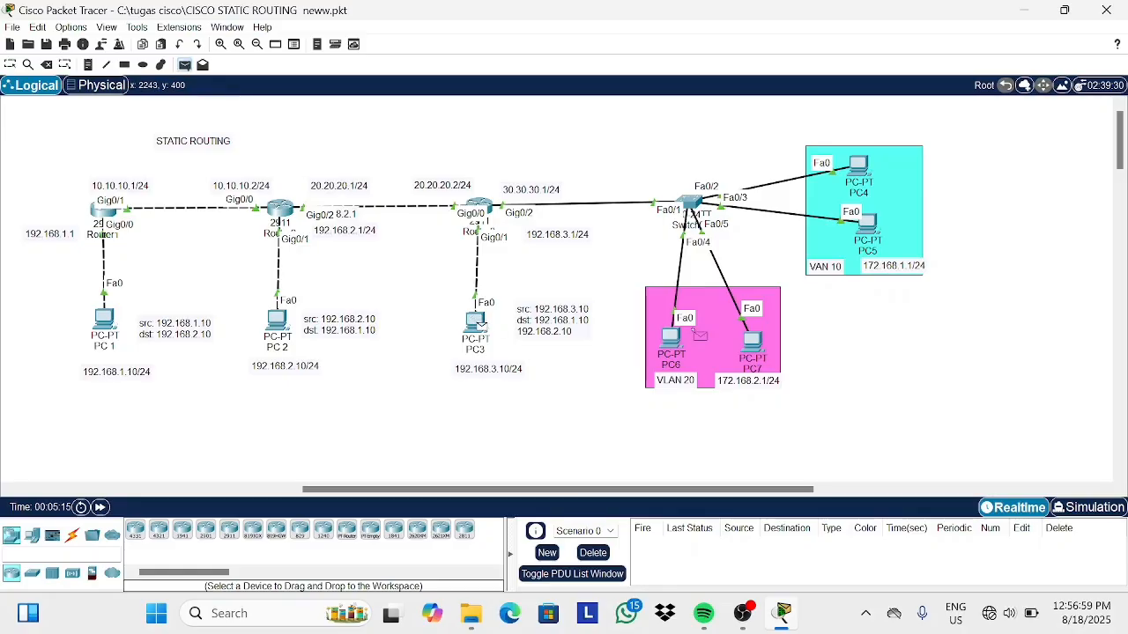
left_click(671, 336)
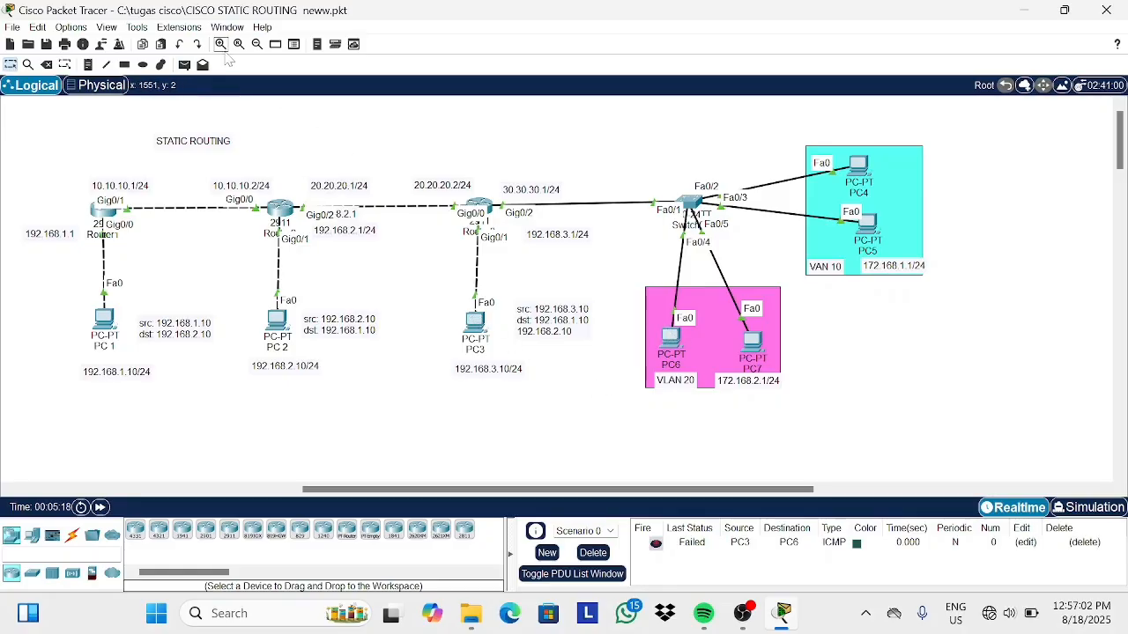
left_click(185, 65)
left_click(477, 320)
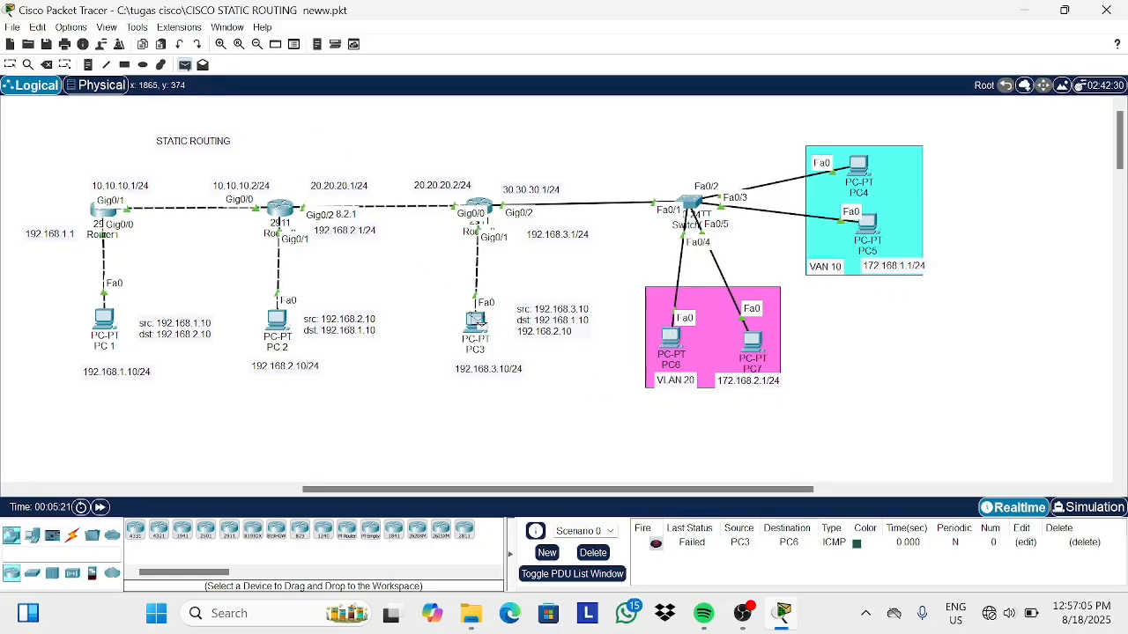
left_click(670, 336)
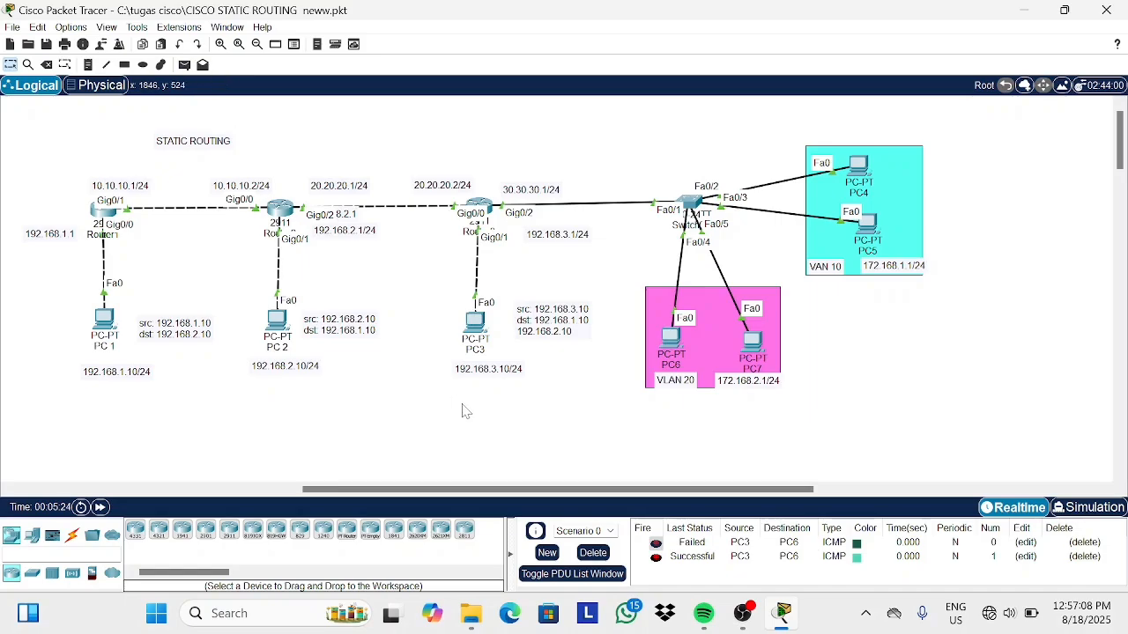
left_click(599, 555)
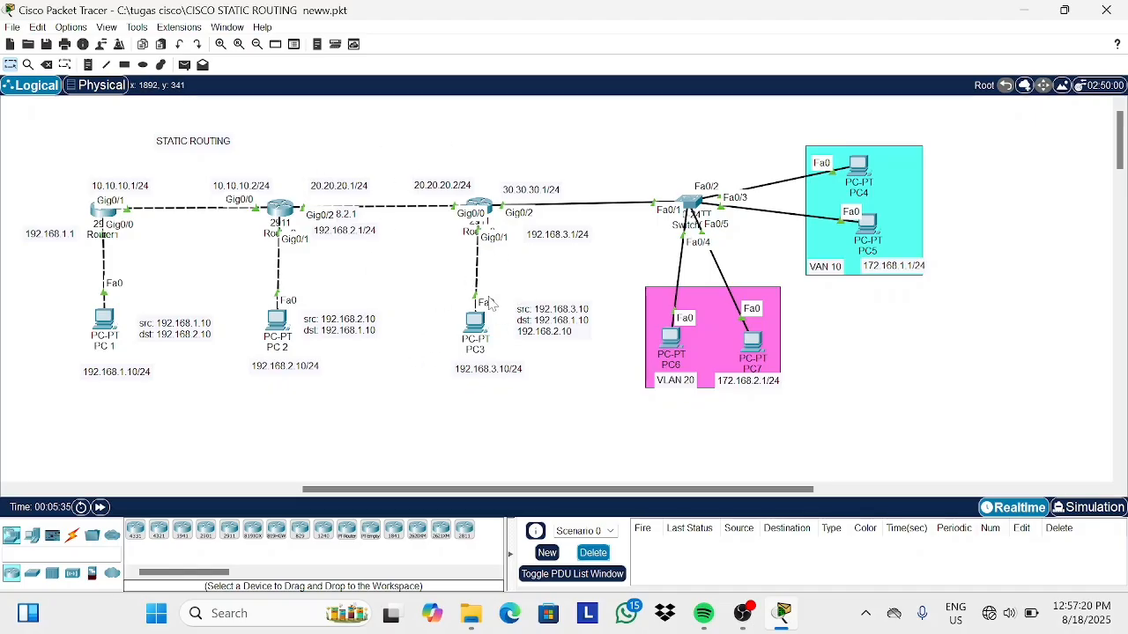
Open Router2's CLI, enter global configuration mode and add a static route to 172.168.1.0 255.255.255.0 via 20.20.20.2.
left_click(281, 209)
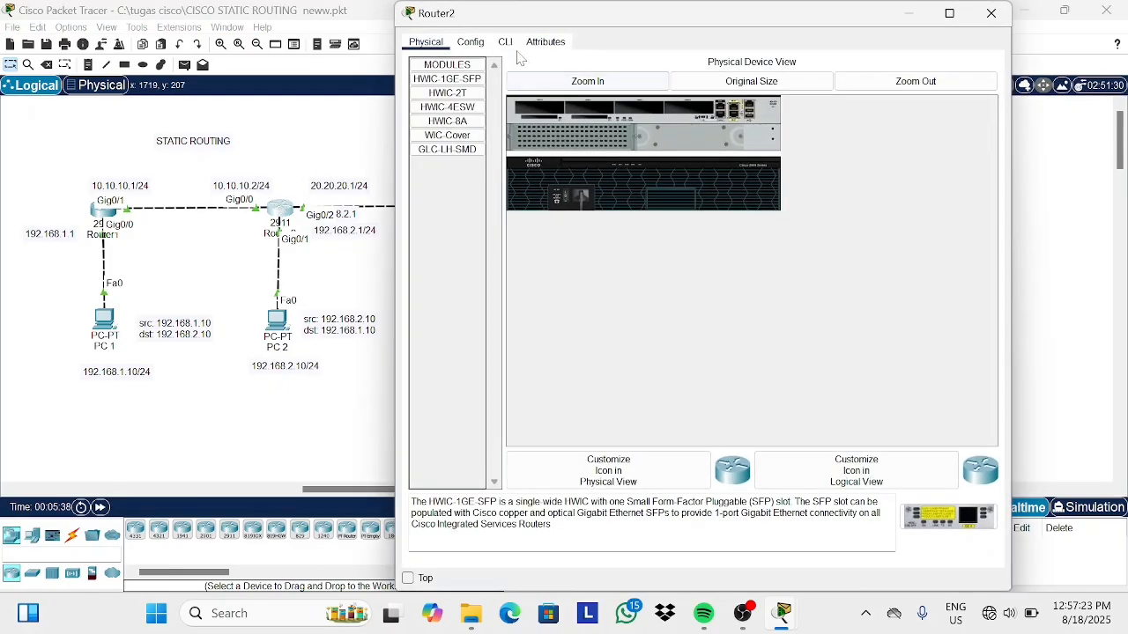
left_click(504, 41)
key("Return")
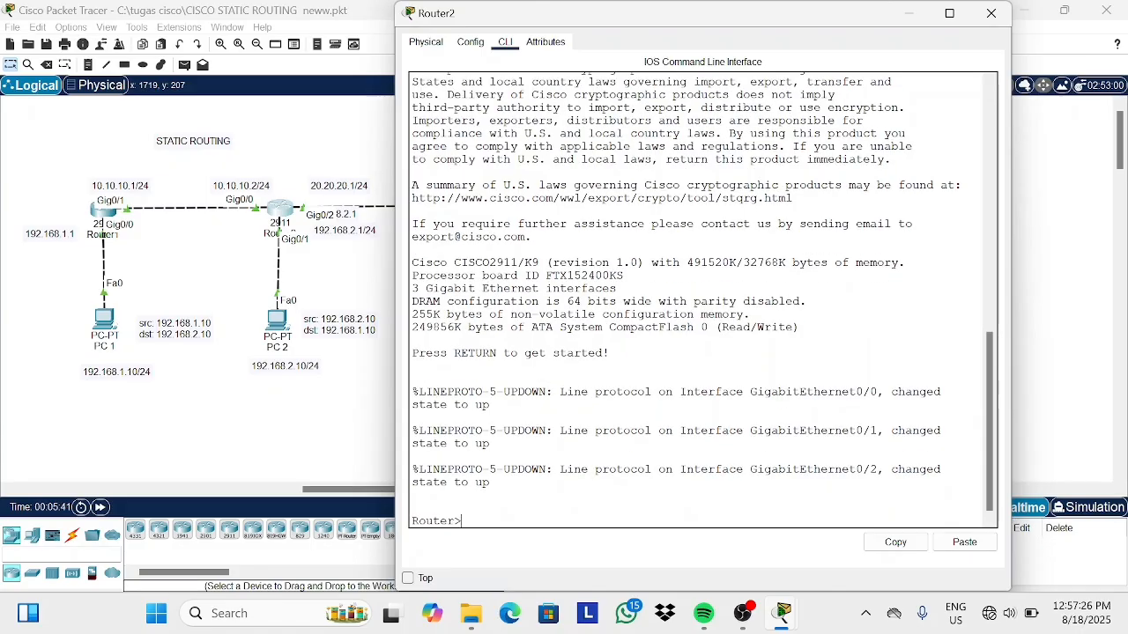
type("en")
key("Return")
type("conf t")
key("Return")
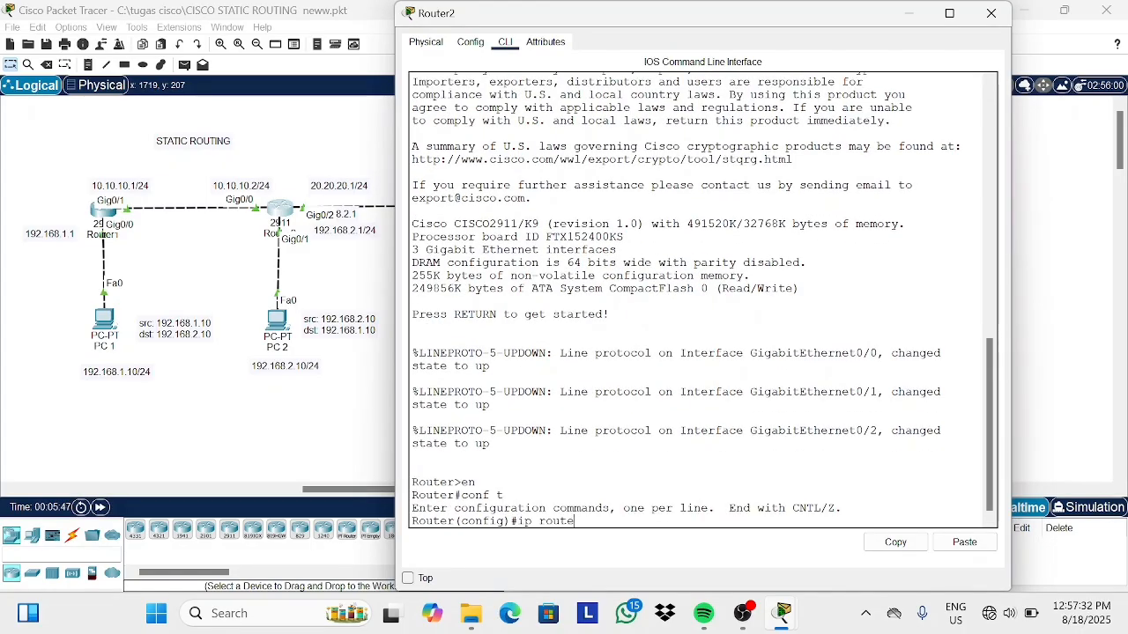
type("ip route 172.168.1.0 255.255.255.0 20.20.20.2")
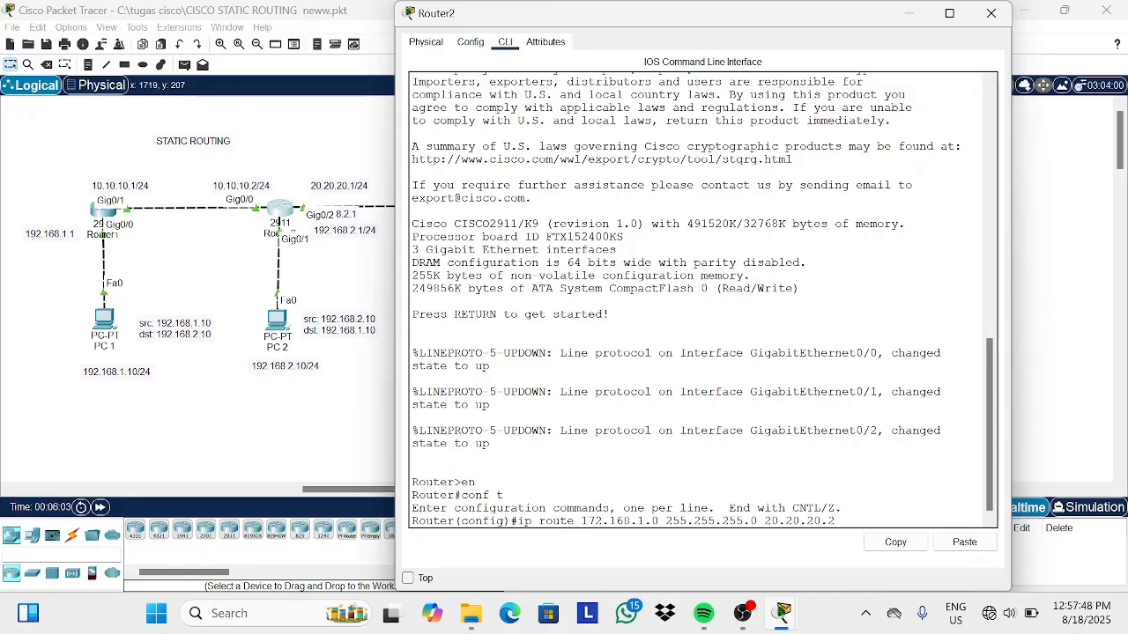
key("Return")
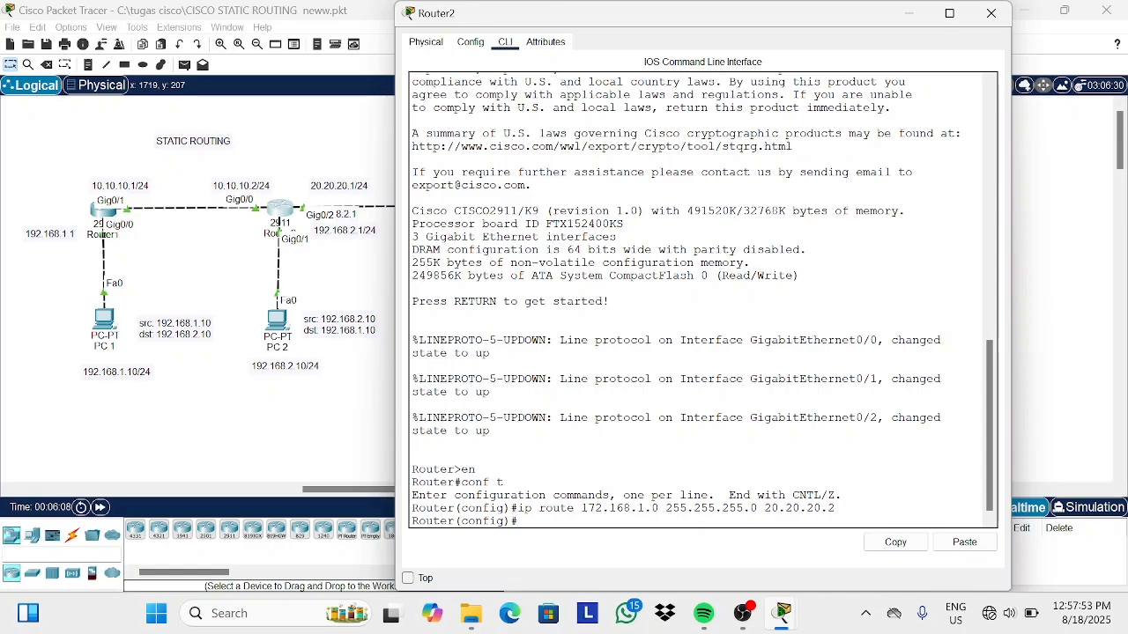
Add a static route to 172.168.2.0 255.255.255.0 via 20.20.20.2, then close Router2.
key("Up")
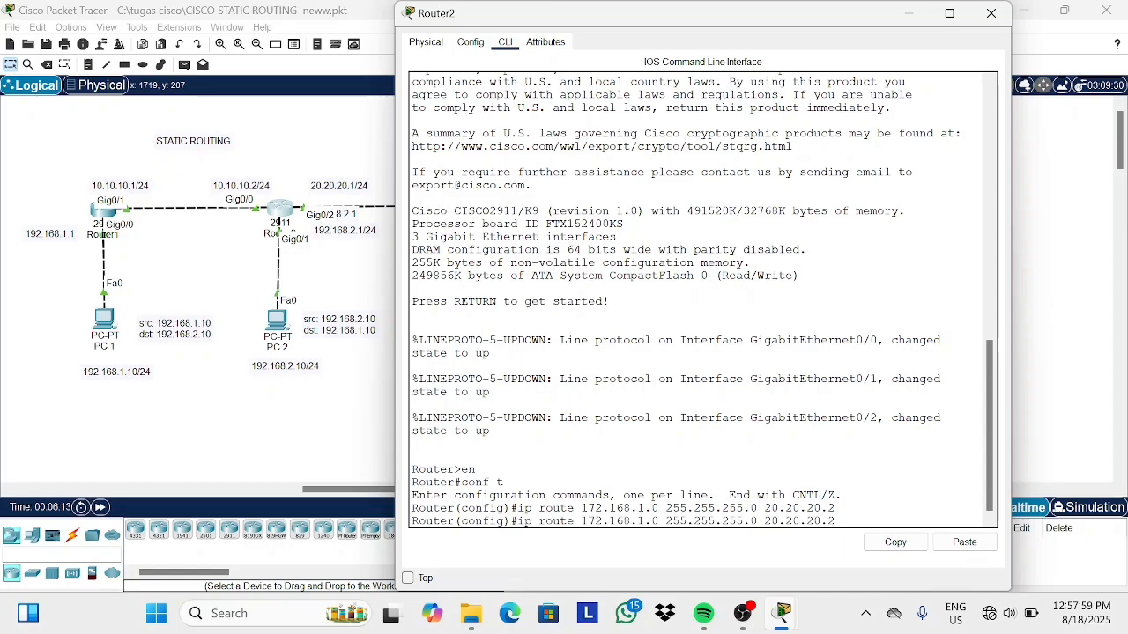
key("Left")
key("Left")
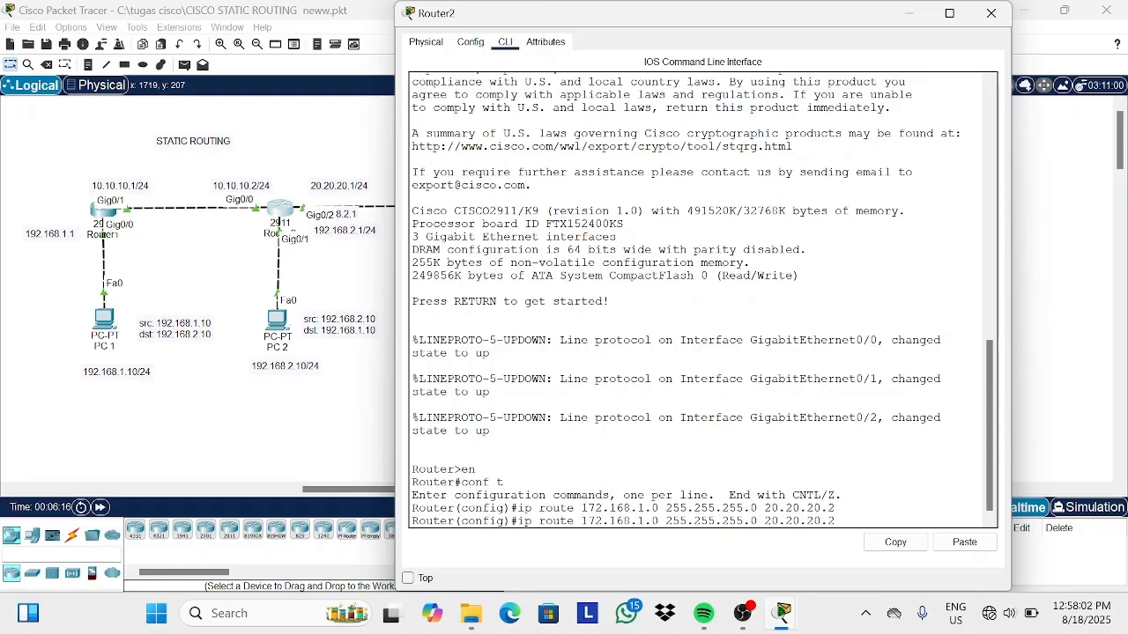
key("BackSpace")
type("2")
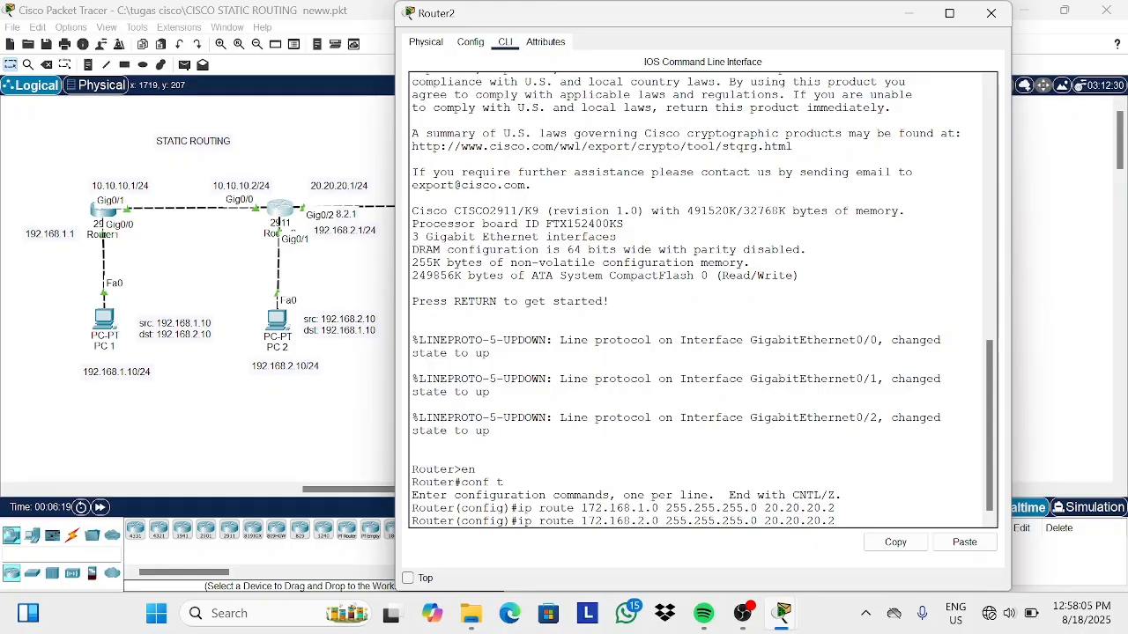
key("Return")
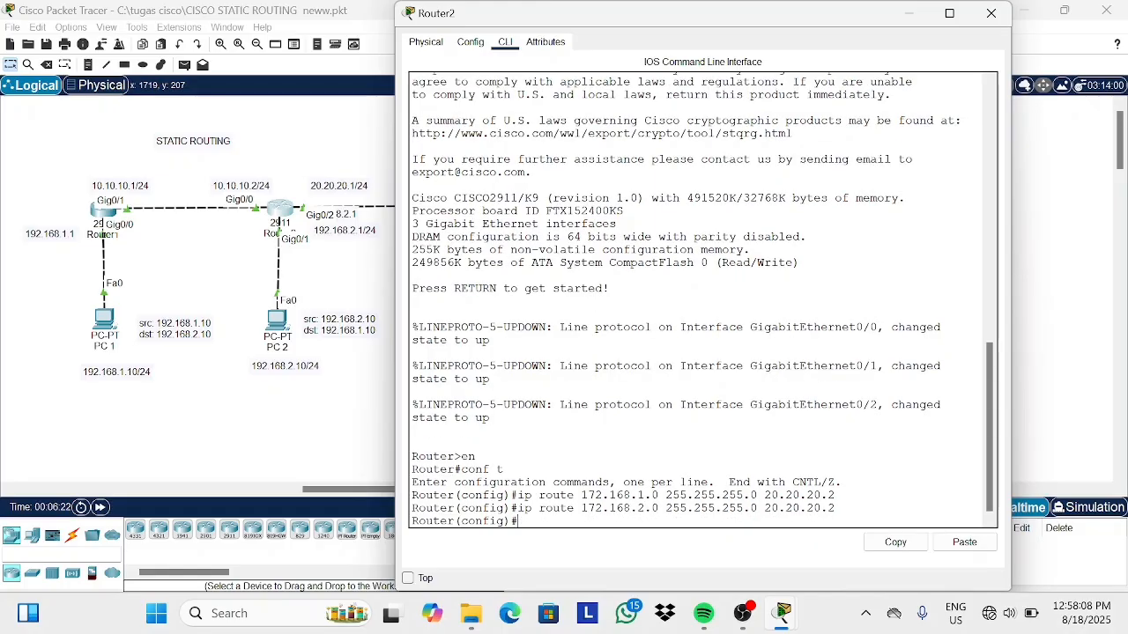
left_click(909, 13)
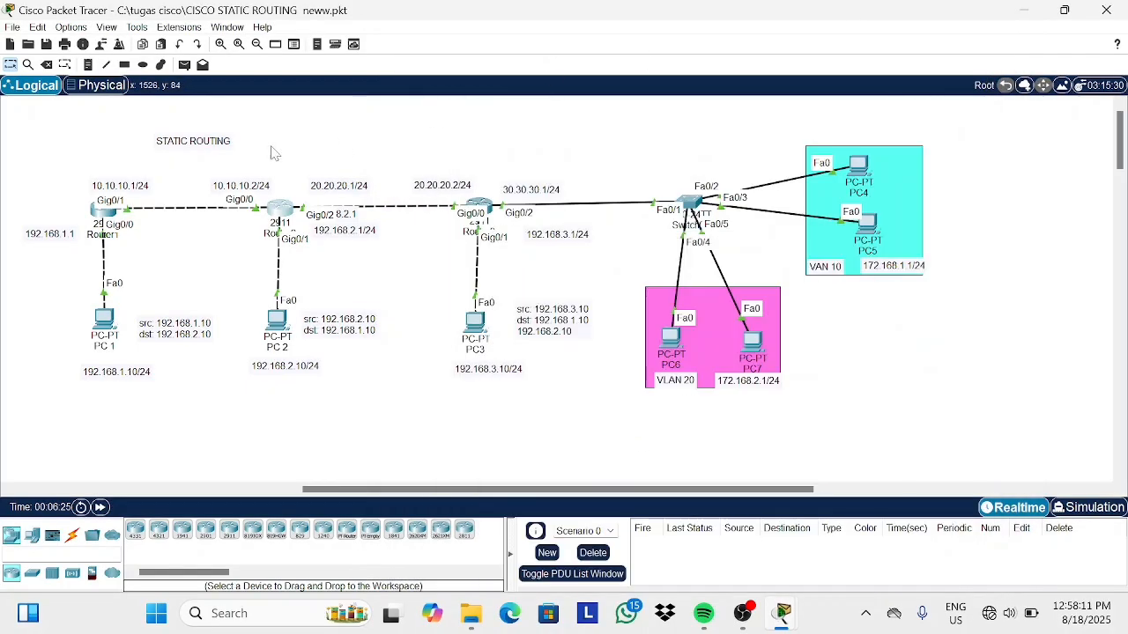
Open Router1's CLI and enter global configuration mode.
left_click(104, 211)
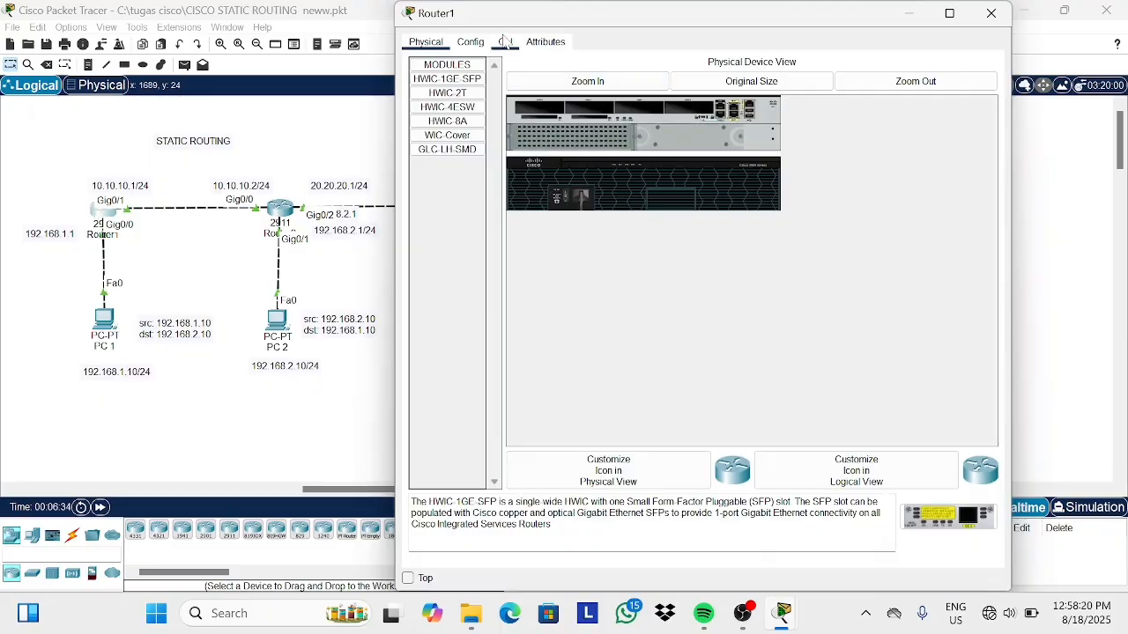
left_click(504, 42)
key("Return")
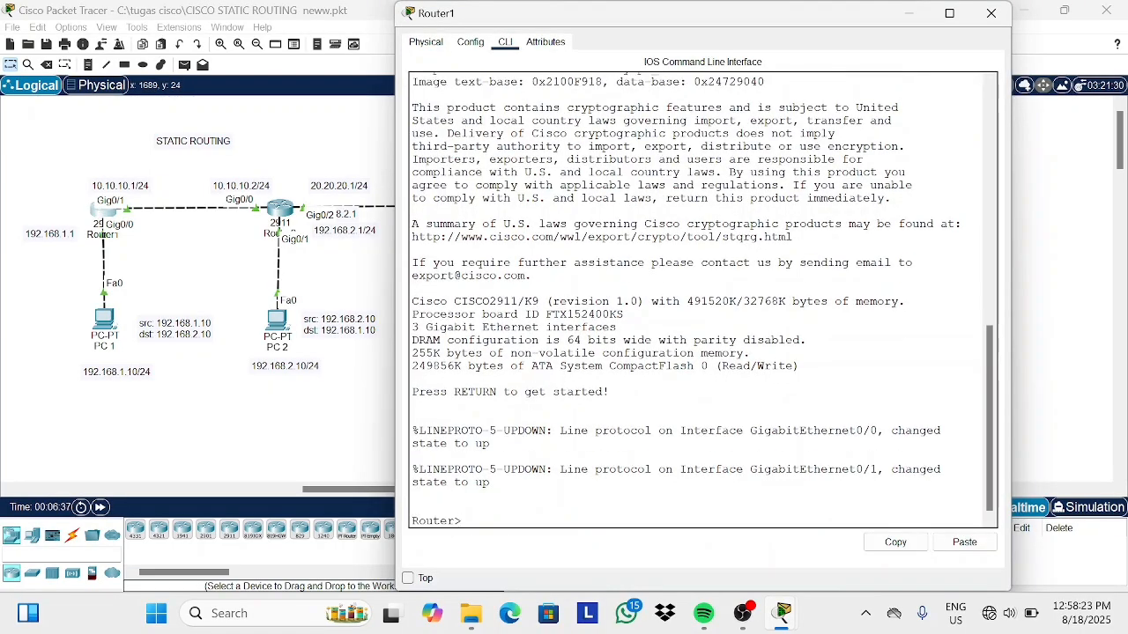
type("en")
key("Return")
type("conf t")
key("Return")
Try to add a static route to 172.168.1.2 255.255.255.0 via 10.10.10.2.
type("i")
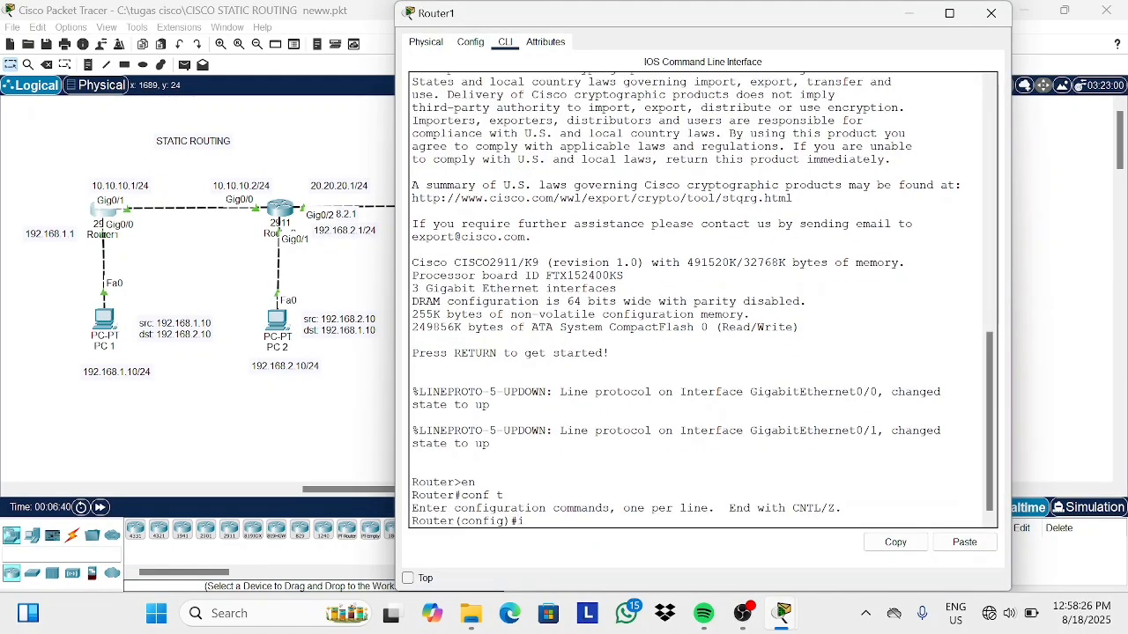
type("p route 172.168.")
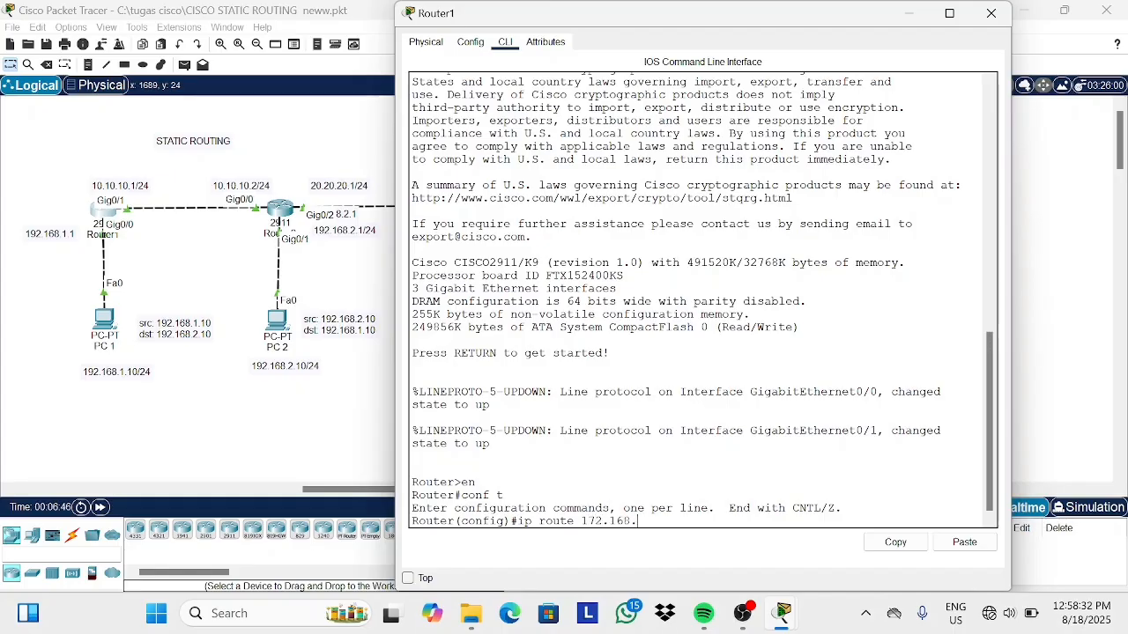
type("1.2 255.255.255.0 10.10.10.10")
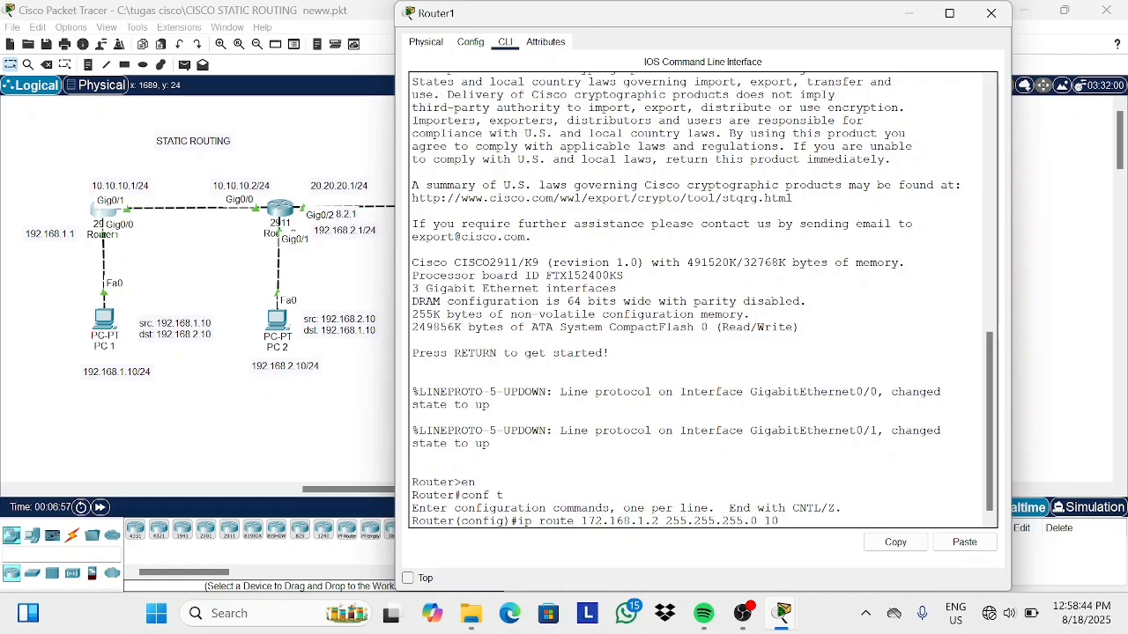
key("BackSpace")
key("BackSpace")
type("2")
key("Return")
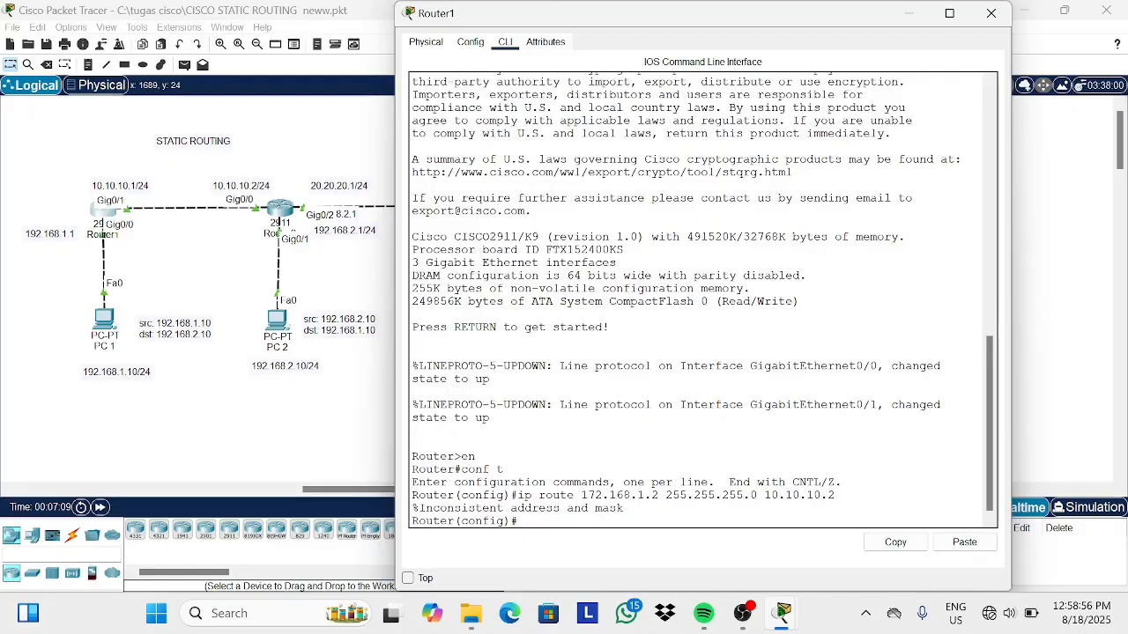
Re-enter the static route on Router1 with network 172.168.1.0 255.255.255.0 via 10.10.10.2.
key("Up")
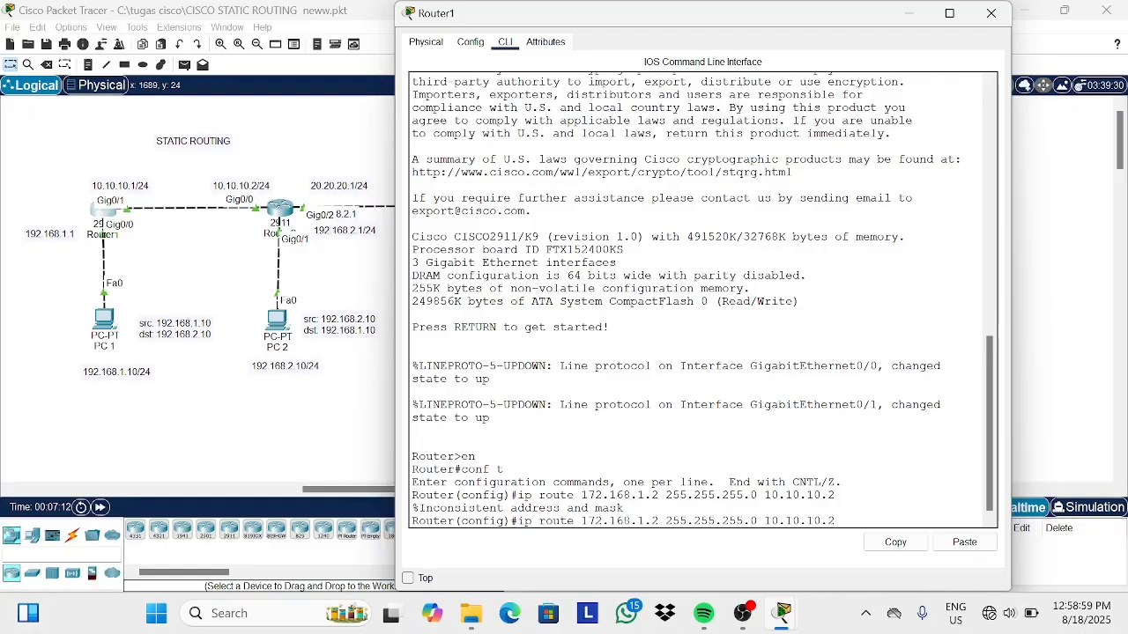
key("Right")
key("BackSpace")
type("0")
key("Return")
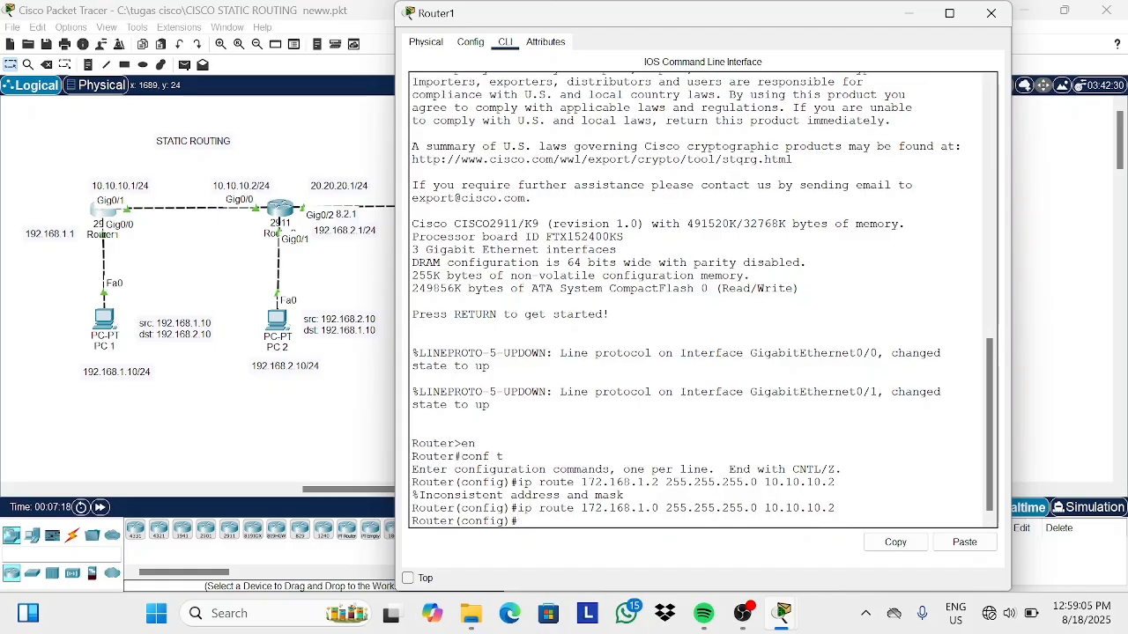
Add a static route on Router1 to 172.168.2.0 255.255.255.0 via 10.10.10.2.
key("Up")
key("Left")
key("Left")
key("Left")
key("Left")
key("Left")
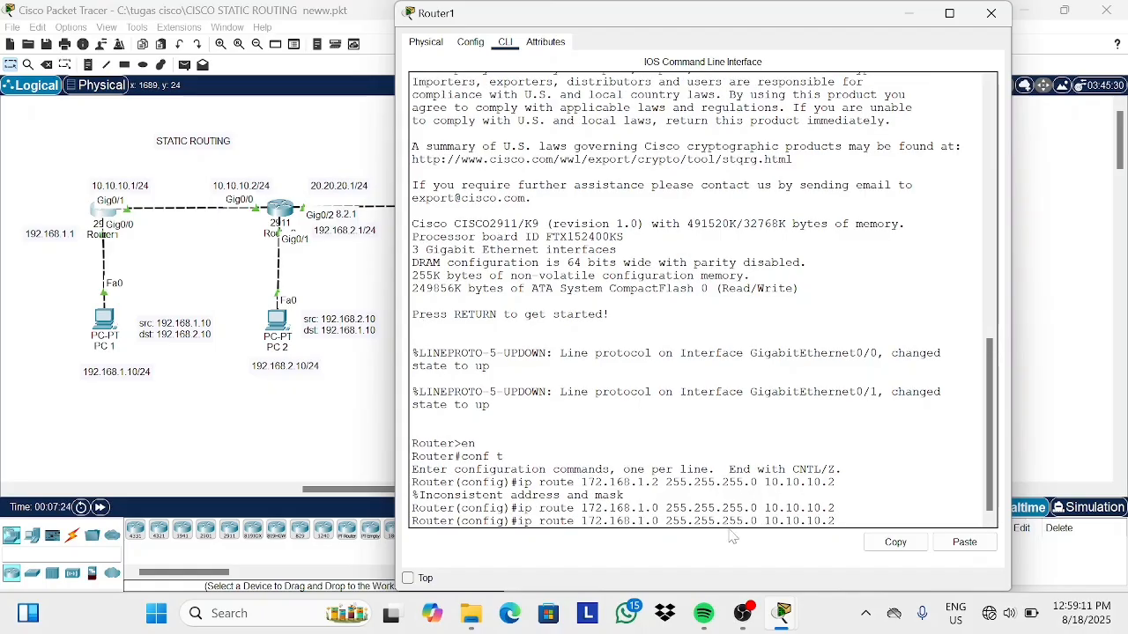
key("BackSpace")
type("2")
key("Return")
Run do show ip route on Router1, highlight the static routes, and close Router1.
type("do show ip route")
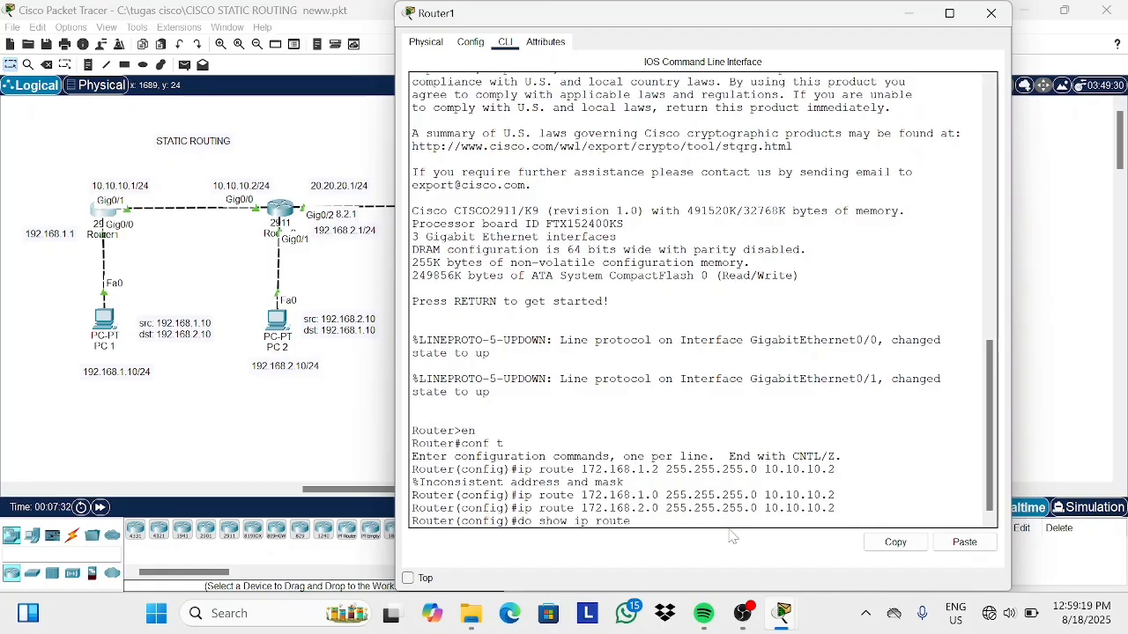
key("Return")
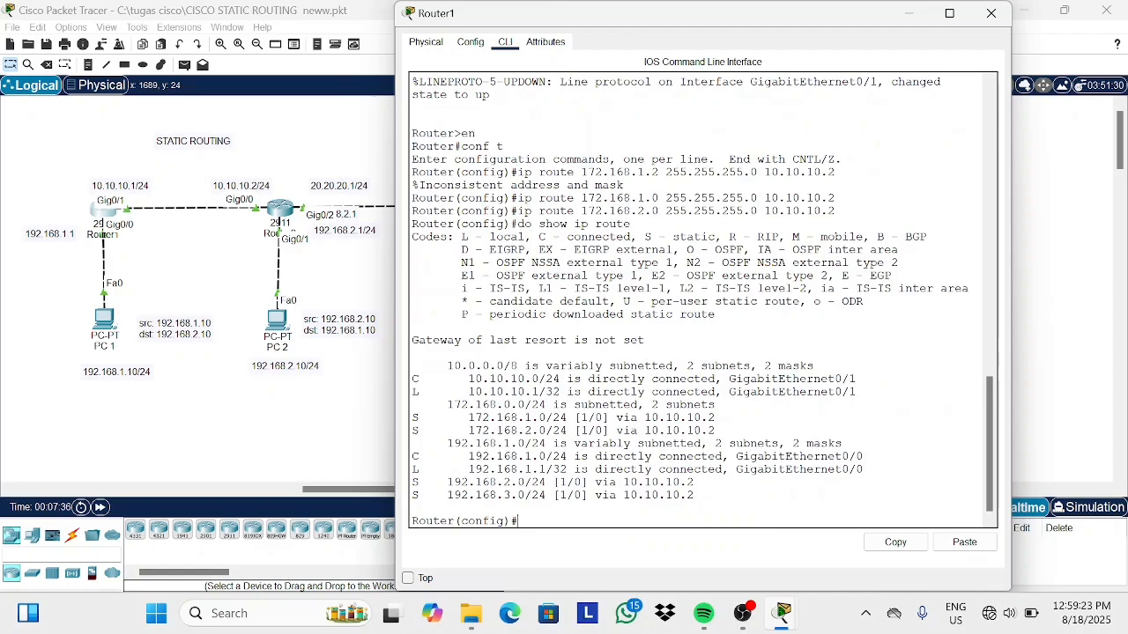
left_click_drag(412, 417, 716, 430)
left_click(911, 16)
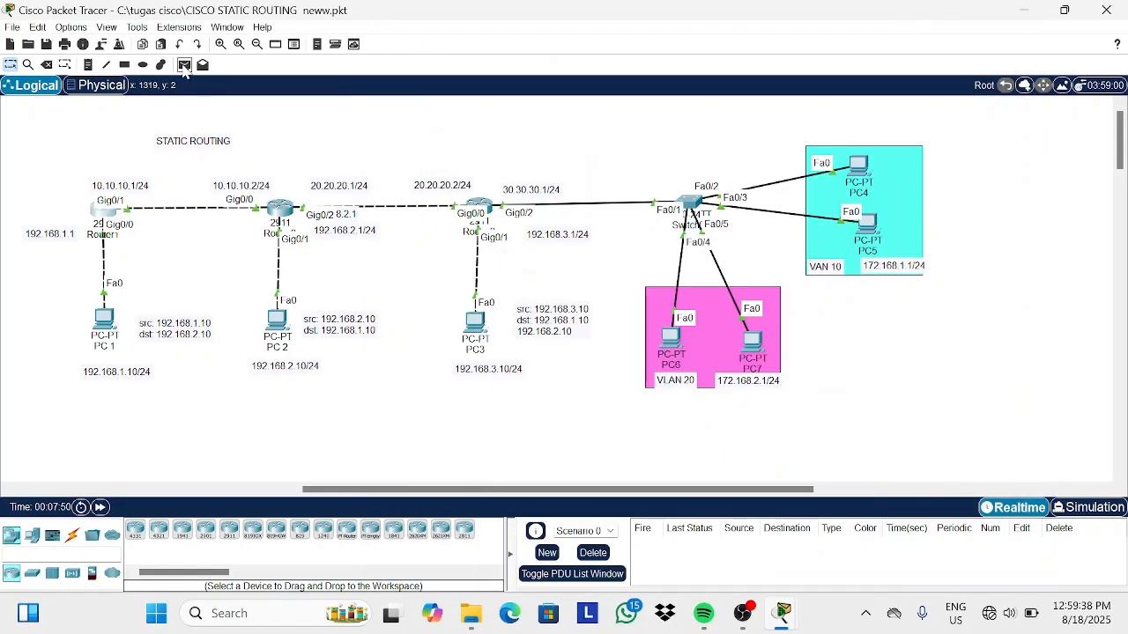